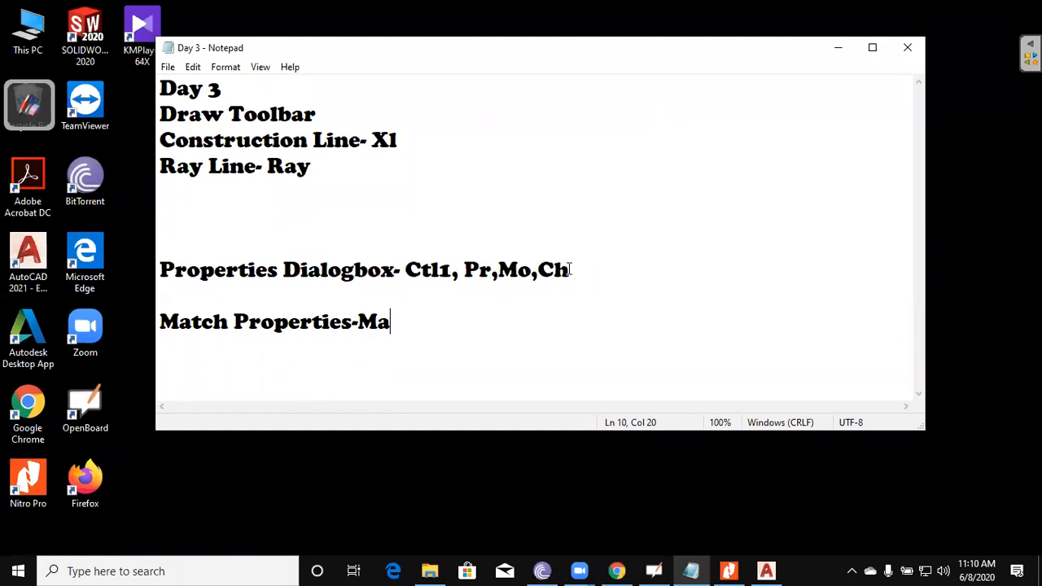
Step: Put away the Notepad notes and switch to the Day 3 drawing in AutoCAD
{"action": "left_click", "coordinate": [833, 47]}
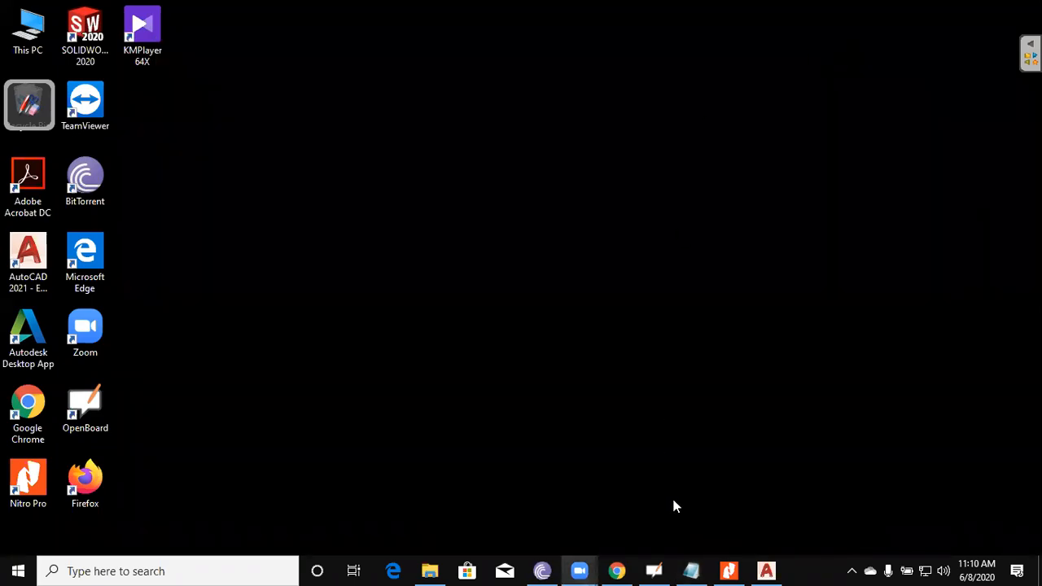
{"action": "left_click", "coordinate": [773, 570]}
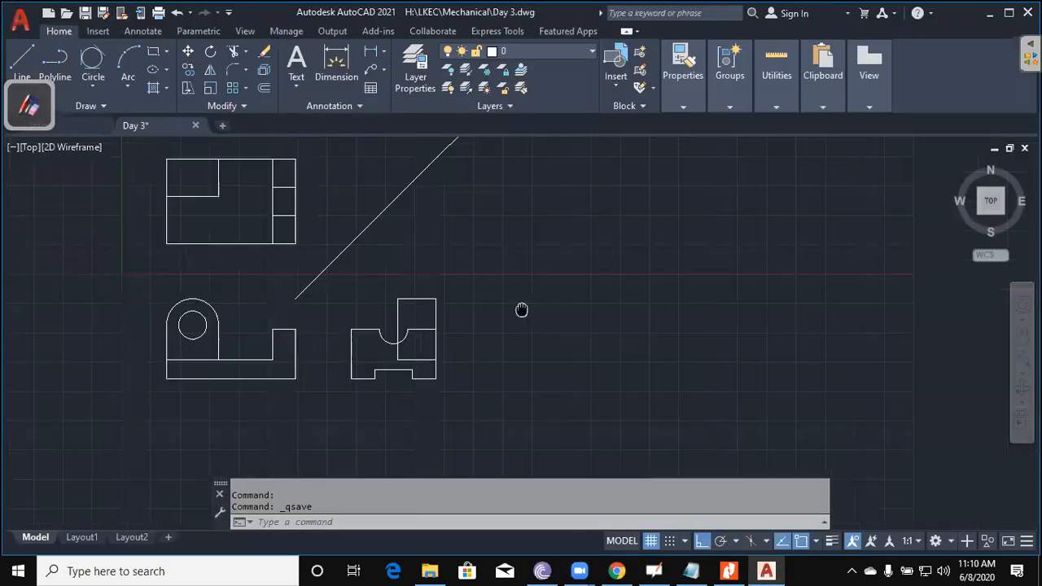
{"action": "middle_click_drag", "start_coordinate": [692, 308], "coordinate": [530, 306]}
Step: Draw a circle with a radius of about 59 in the empty area beside the existing orthographic views
{"action": "key", "text": "Escape"}
{"action": "type", "text": "c"}
{"action": "key", "text": "Return"}
{"action": "left_click", "coordinate": [459, 374]}
{"action": "left_click", "coordinate": [547, 356]}
{"action": "middle_click_drag", "start_coordinate": [617, 388], "coordinate": [564, 324]}
{"action": "key", "text": "Escape"}
Step: Draw a second, smaller circle with a radius of about 28, level with the first one and to its right
{"action": "key", "text": "Return"}
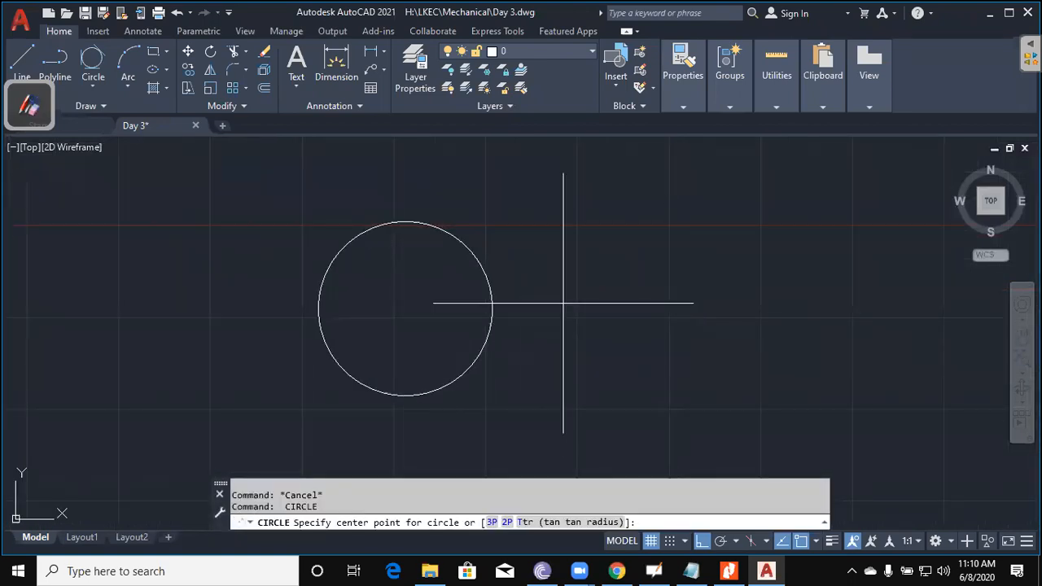
{"action": "left_click", "coordinate": [702, 309]}
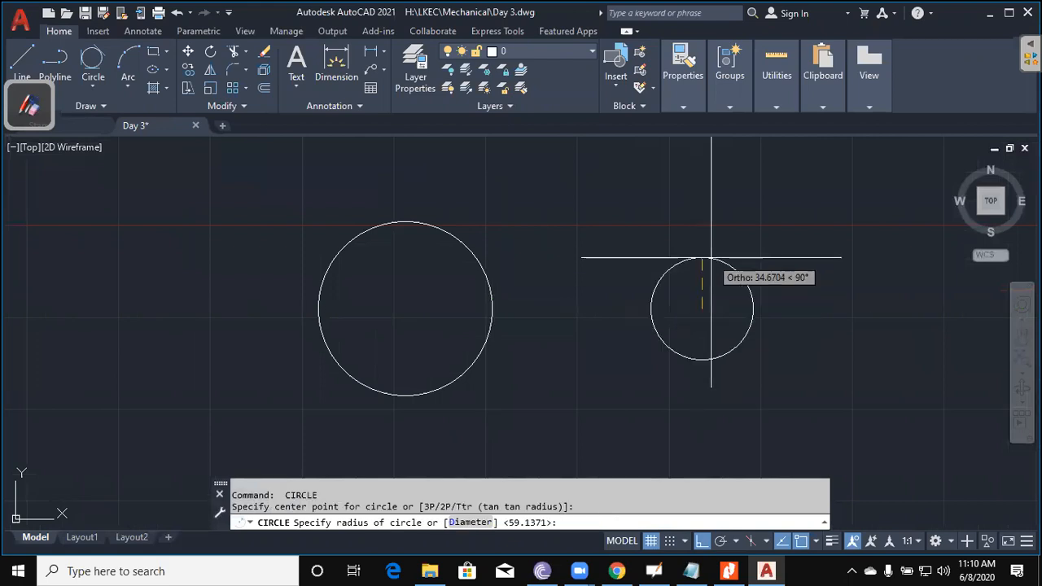
{"action": "left_click", "coordinate": [709, 267]}
{"action": "key", "text": "Escape"}
{"action": "key", "text": "Escape"}
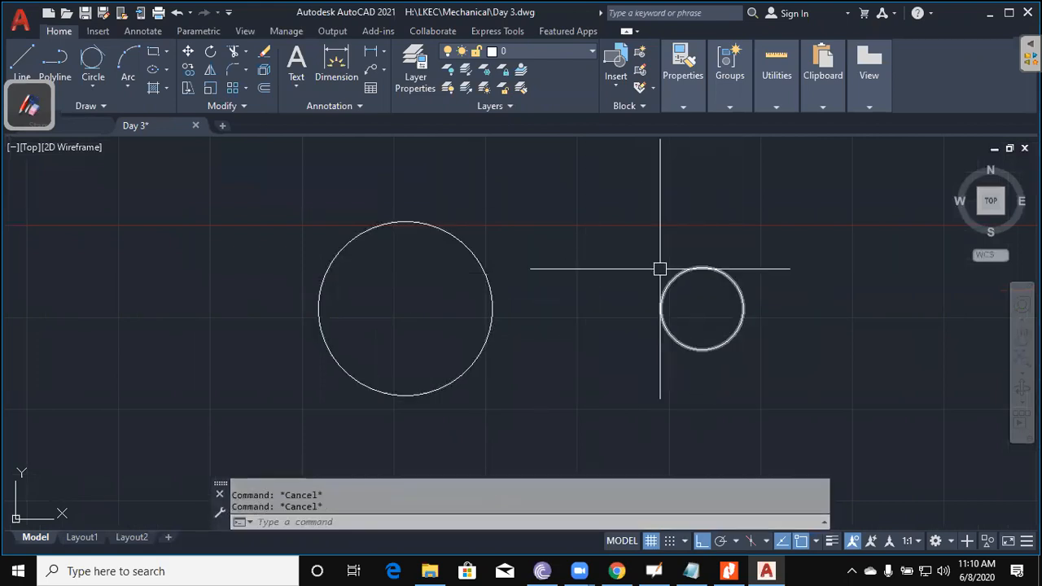
{"action": "middle_click_drag", "start_coordinate": [649, 298], "coordinate": [614, 325]}
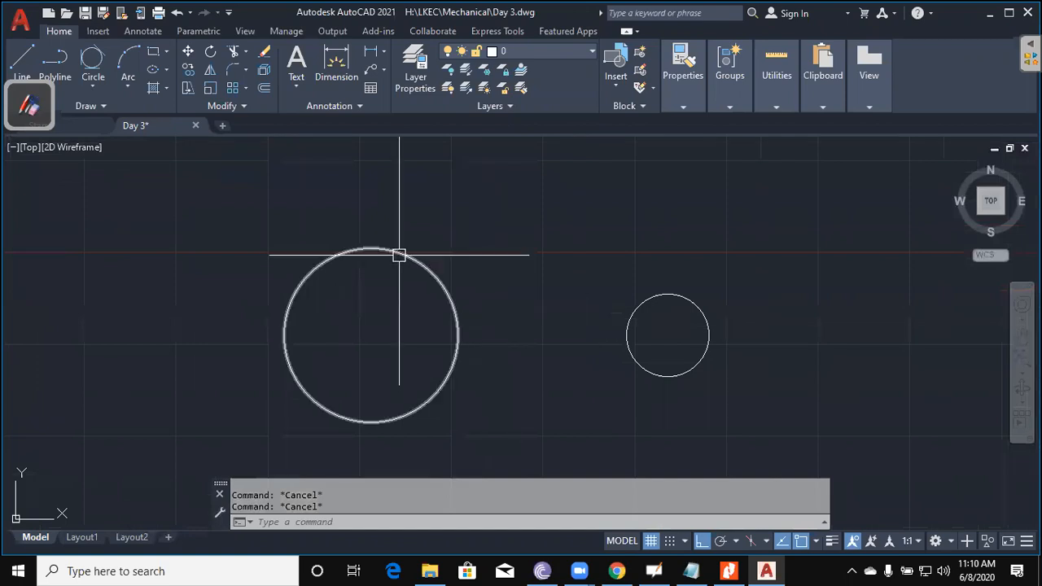
Step: Draw a Tan Tan Radius circle of radius 100, picking tangent points on the facing upper sides of the two circles
{"action": "type", "text": "c"}
{"action": "key", "text": "Return"}
{"action": "type", "text": "t"}
{"action": "key", "text": "Return"}
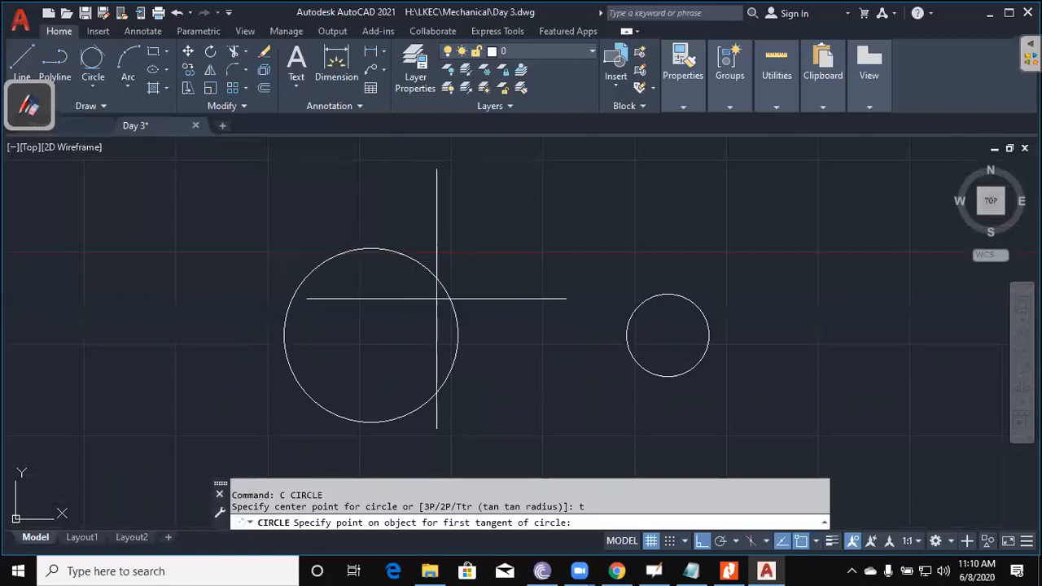
{"action": "left_click", "coordinate": [415, 259]}
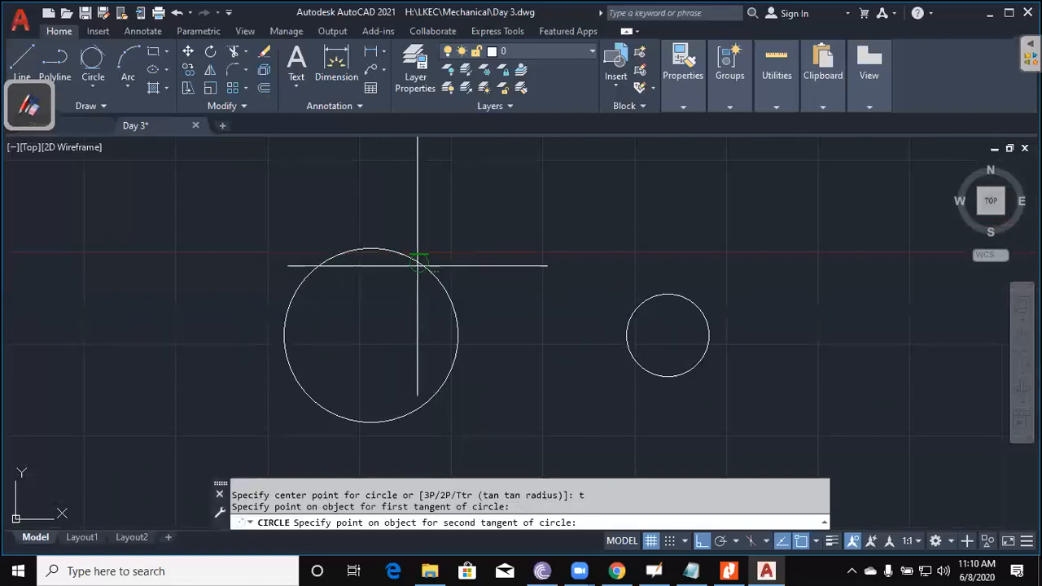
{"action": "left_click", "coordinate": [643, 302]}
{"action": "type", "text": "100"}
{"action": "key", "text": "Return"}
{"action": "key", "text": "Escape"}
{"action": "middle_click_drag", "start_coordinate": [691, 361], "coordinate": [759, 325]}
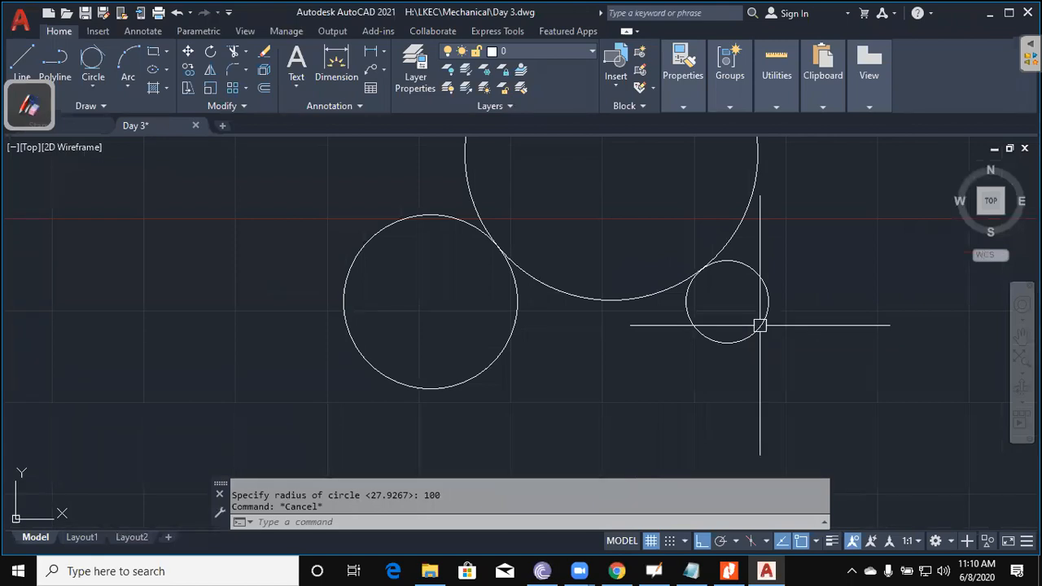
{"action": "middle_click_drag", "start_coordinate": [725, 305], "coordinate": [720, 318]}
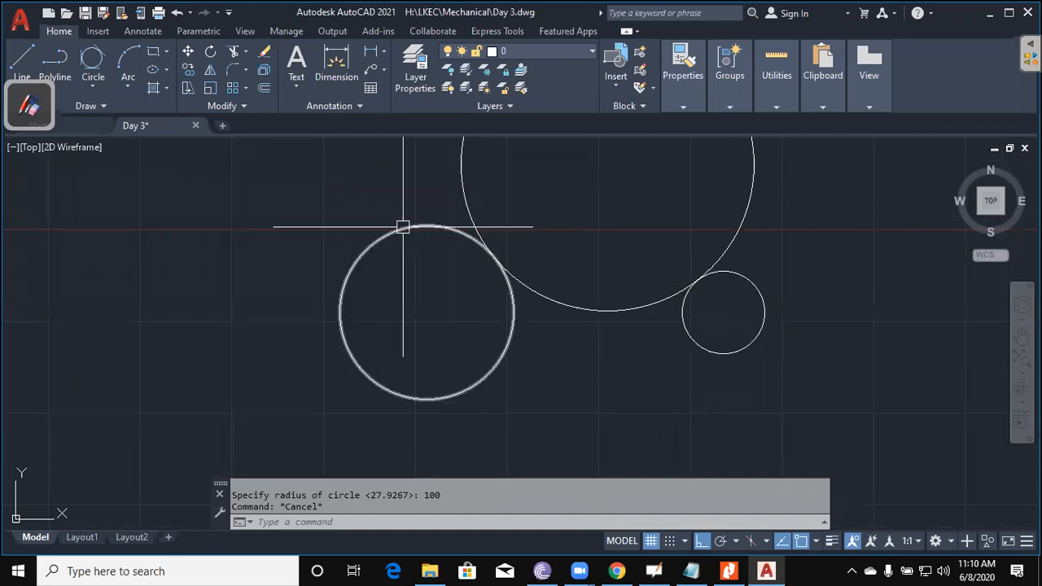
Step: Erase the radius 100 tangent circle, leaving the two original circles
{"action": "left_click", "coordinate": [755, 255]}
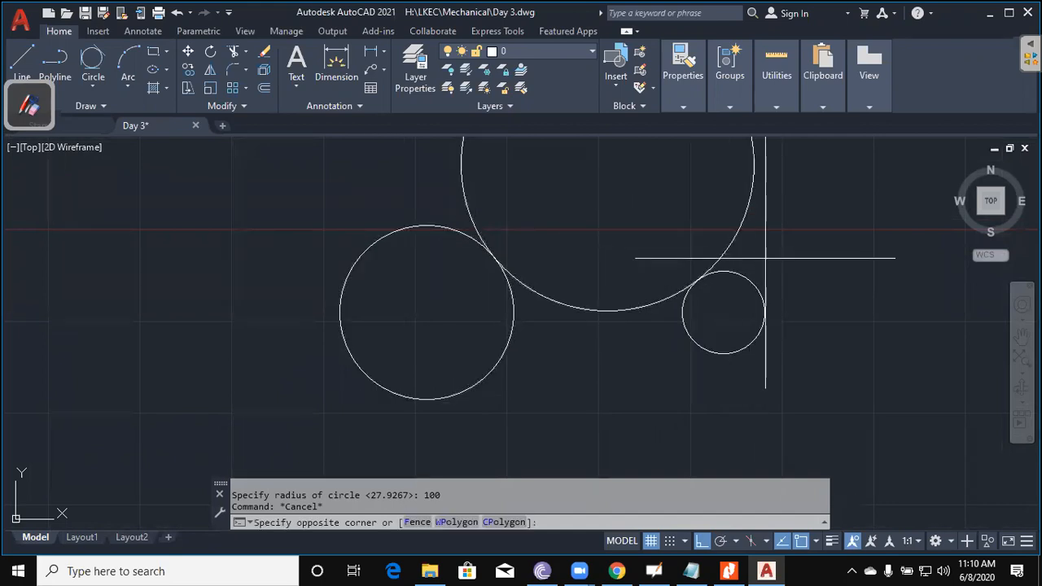
{"action": "left_click", "coordinate": [733, 216]}
{"action": "type", "text": "e"}
{"action": "key", "text": "space"}
{"action": "middle_click_drag", "start_coordinate": [732, 258], "coordinate": [692, 275]}
{"action": "middle_click_drag", "start_coordinate": [738, 232], "coordinate": [730, 241]}
{"action": "middle_click_drag", "start_coordinate": [600, 236], "coordinate": [594, 220]}
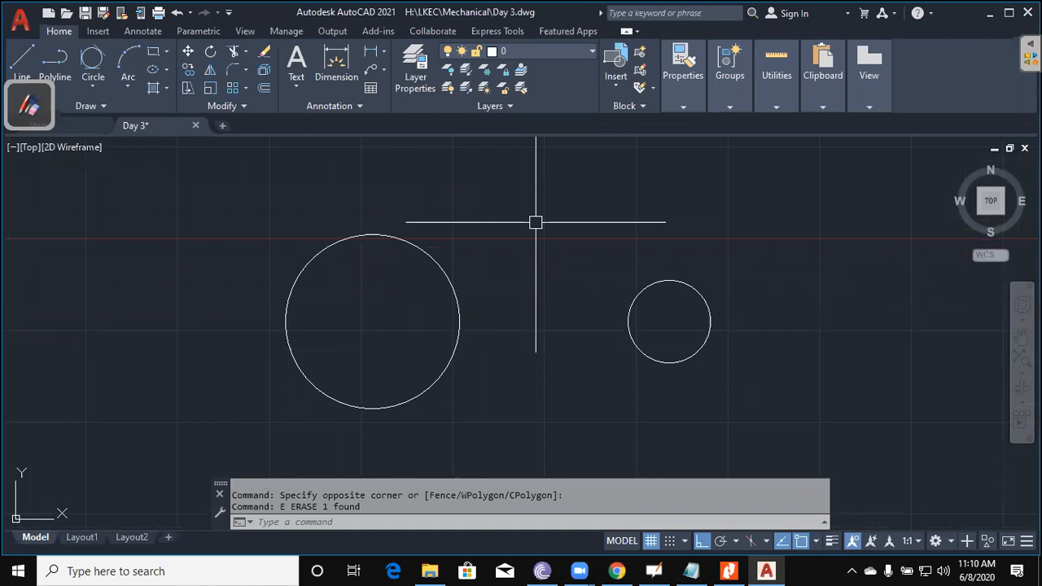
{"action": "key", "text": "F1"}
{"action": "left_click", "coordinate": [882, 81]}
{"action": "mouse_move", "coordinate": [888, 84]}
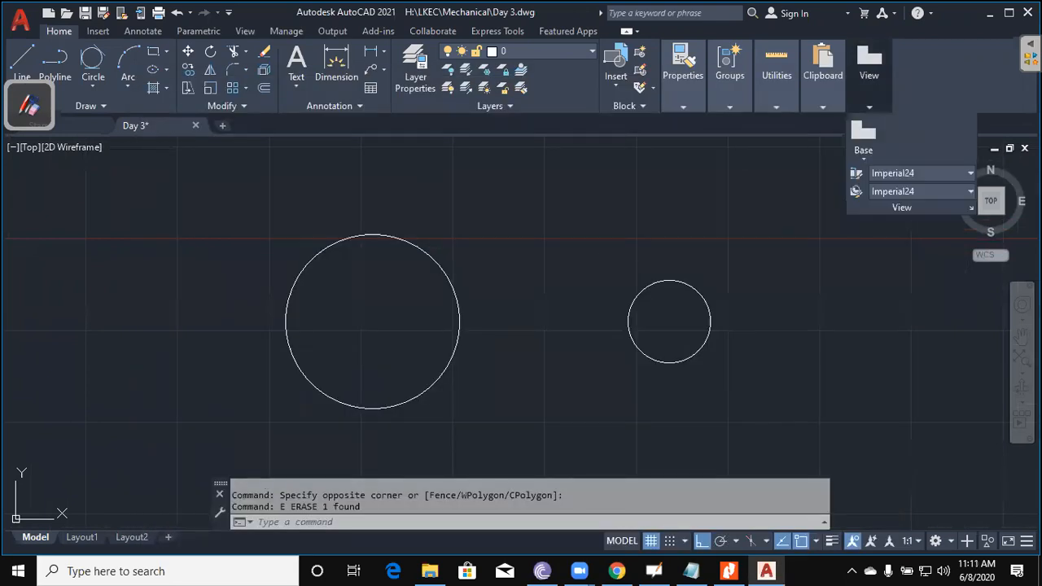
{"action": "key", "text": "Escape"}
Step: Try to enclose both circles with a Tan Tan Radius circle of radius 100, picking tangent points on their outer upper sides
{"action": "type", "text": "c"}
{"action": "key", "text": "Return"}
{"action": "type", "text": "t"}
{"action": "key", "text": "Return"}
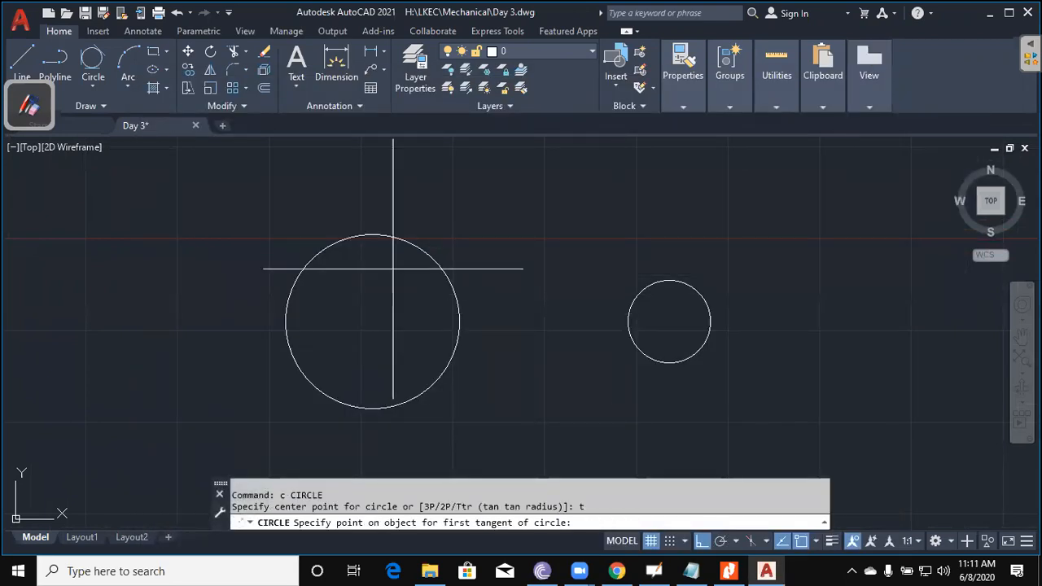
{"action": "left_click", "coordinate": [298, 272]}
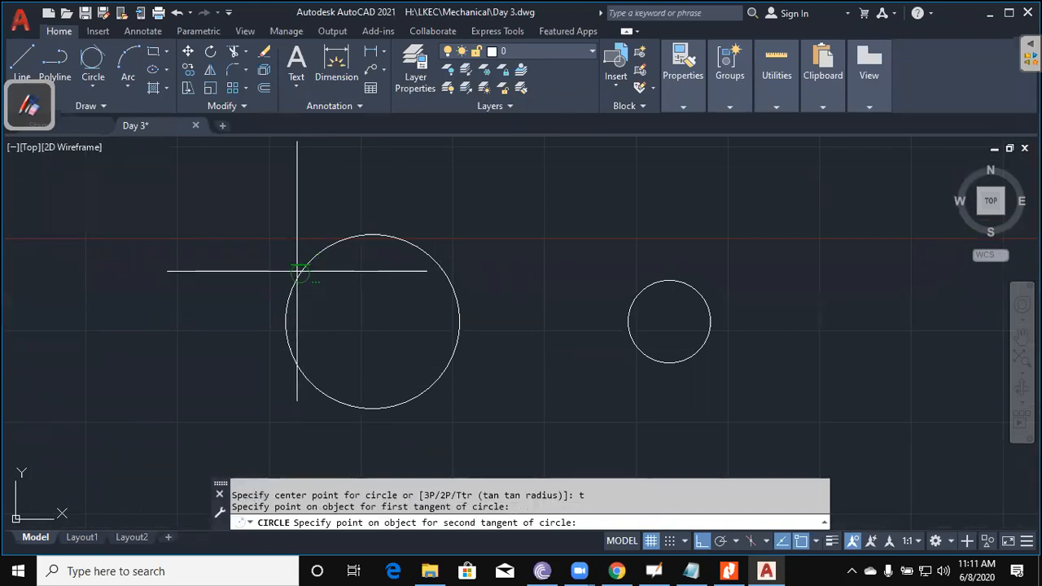
{"action": "left_click", "coordinate": [702, 299]}
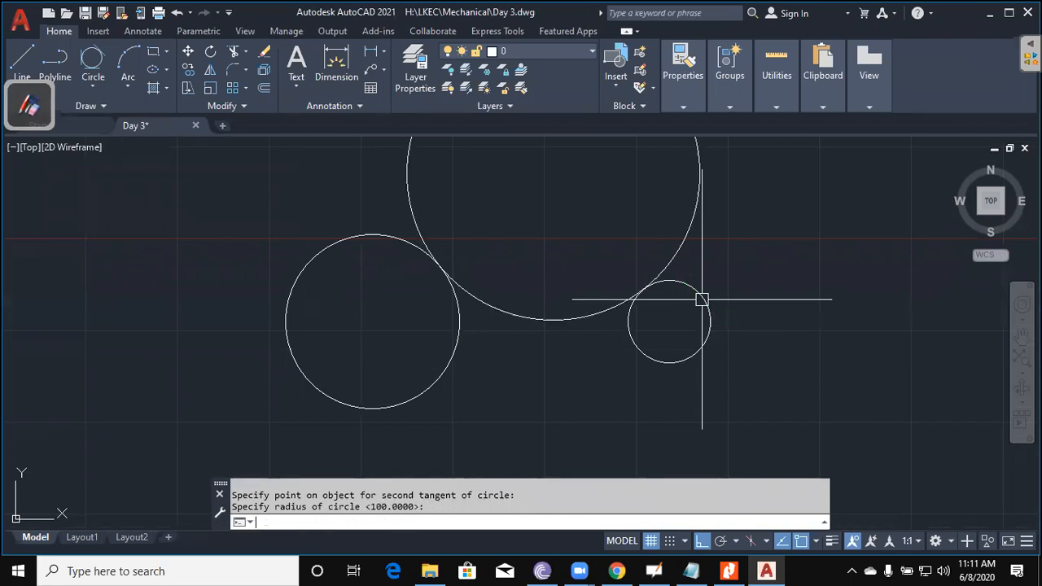
{"action": "key", "text": "Escape"}
Step: Erase the new radius 100 circle above the two original circles
{"action": "left_click", "coordinate": [721, 240]}
{"action": "left_click", "coordinate": [669, 209]}
{"action": "key", "text": "Delete"}
{"action": "key", "text": "Escape"}
{"action": "key", "text": "Escape"}
Step: Draw a Tan Tan Radius circle of radius 1000, picking tangent points on the outer upper sides of the two circles
{"action": "type", "text": "c"}
{"action": "key", "text": "Return"}
{"action": "type", "text": "t"}
{"action": "key", "text": "Return"}
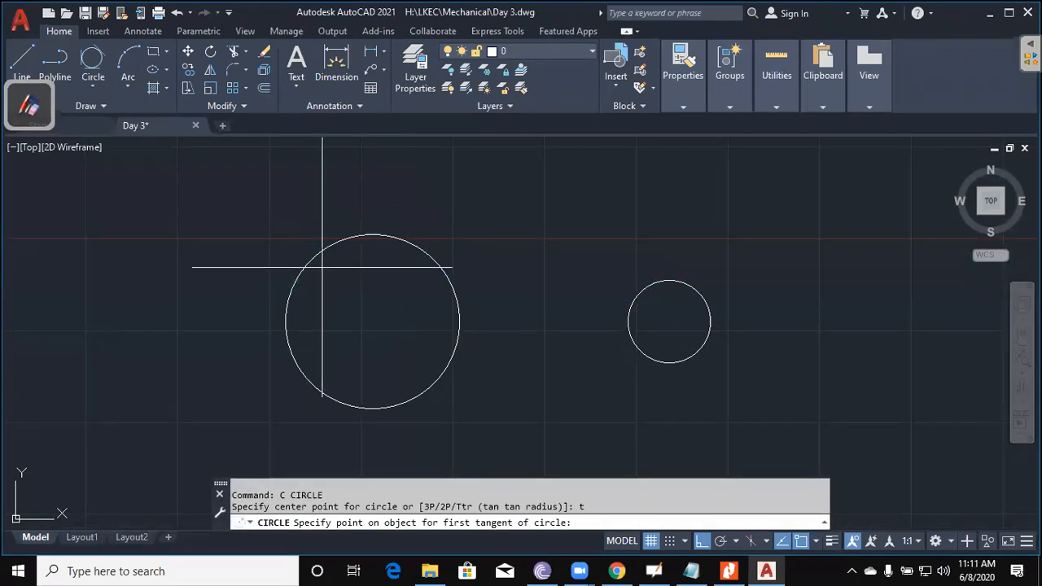
{"action": "left_click", "coordinate": [332, 262]}
{"action": "left_click", "coordinate": [708, 295]}
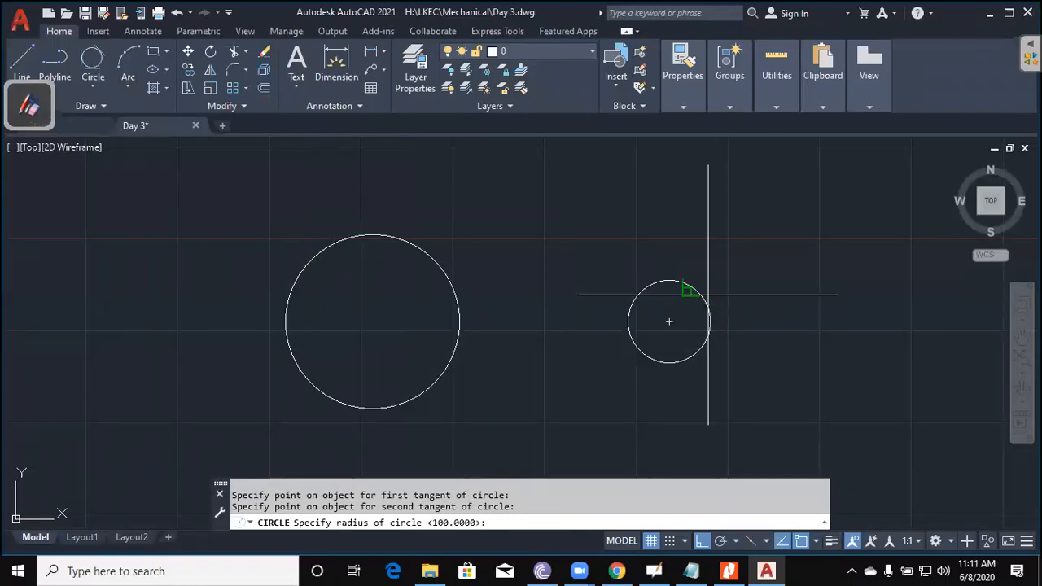
{"action": "type", "text": "100"}
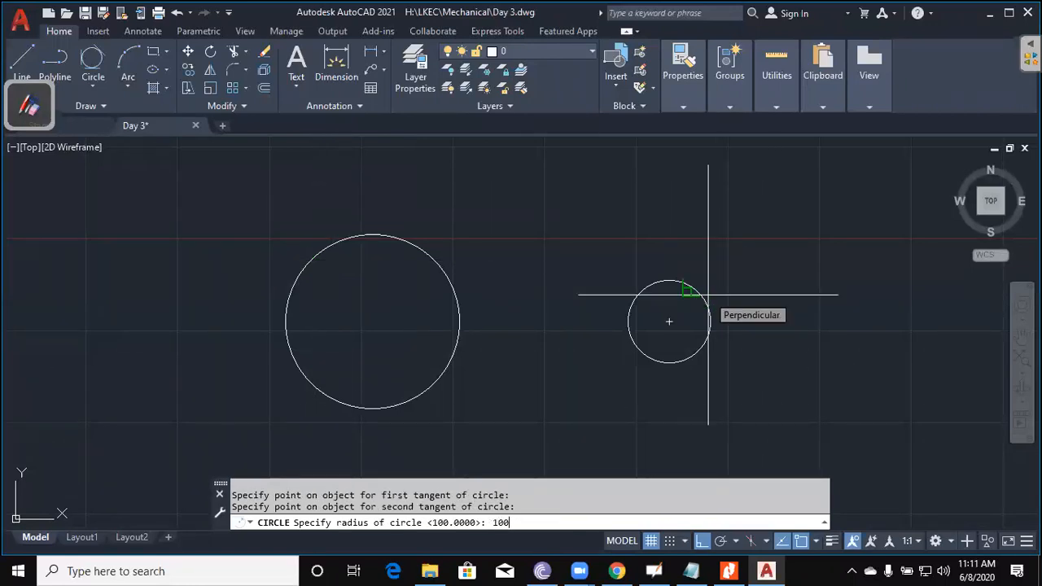
{"action": "type", "text": "0"}
{"action": "key", "text": "Return"}
{"action": "key", "text": "Escape"}
{"action": "key", "text": "Escape"}
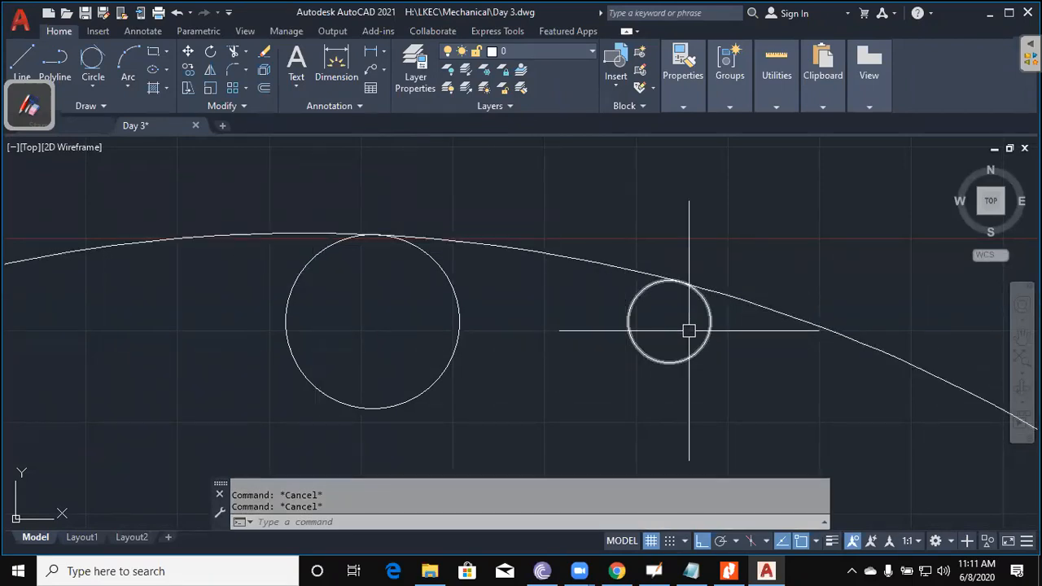
Step: Erase the radius 1000 tangent circle
{"action": "left_click", "coordinate": [739, 350]}
{"action": "left_click", "coordinate": [807, 294]}
{"action": "type", "text": "e"}
{"action": "key", "text": "Return"}
{"action": "key", "text": "Escape"}
{"action": "key", "text": "Escape"}
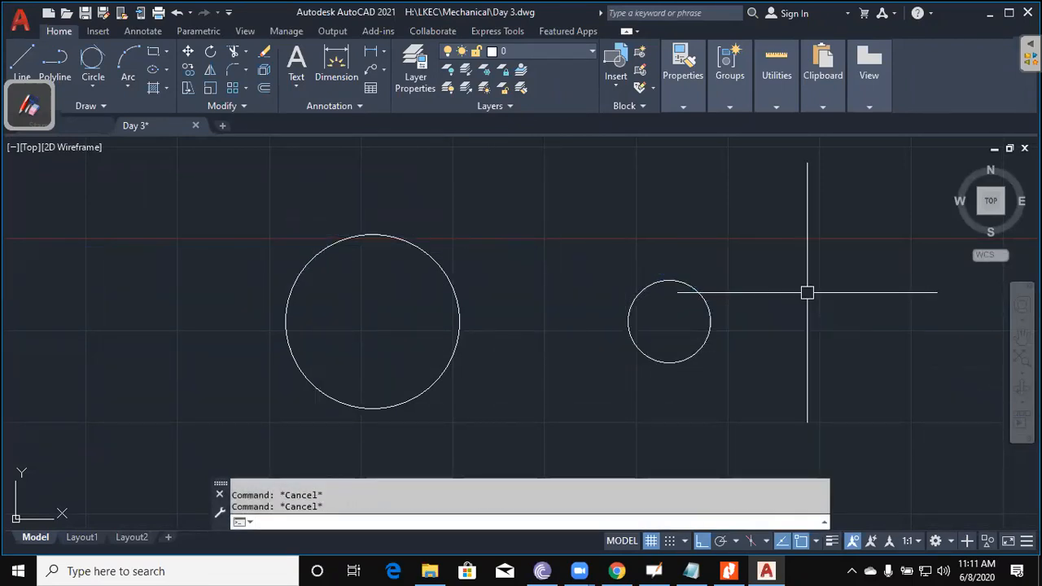
Step: Draw a Tan Tan Radius circle of radius 500 enclosing both circles, with tangent points on their upper edges
{"action": "type", "text": "c"}
{"action": "key", "text": "Return"}
{"action": "type", "text": "t"}
{"action": "key", "text": "Return"}
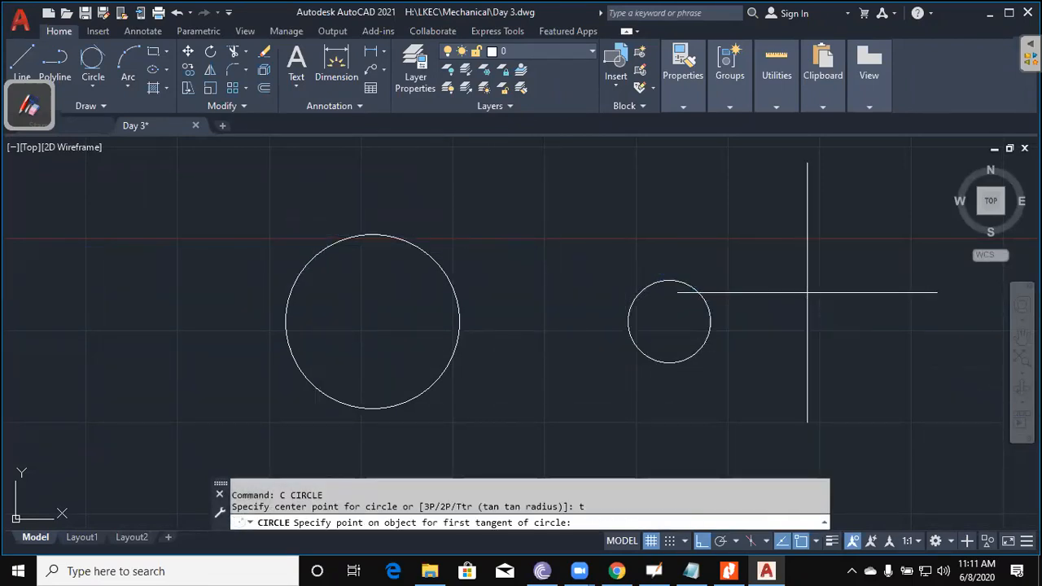
{"action": "left_click", "coordinate": [316, 262]}
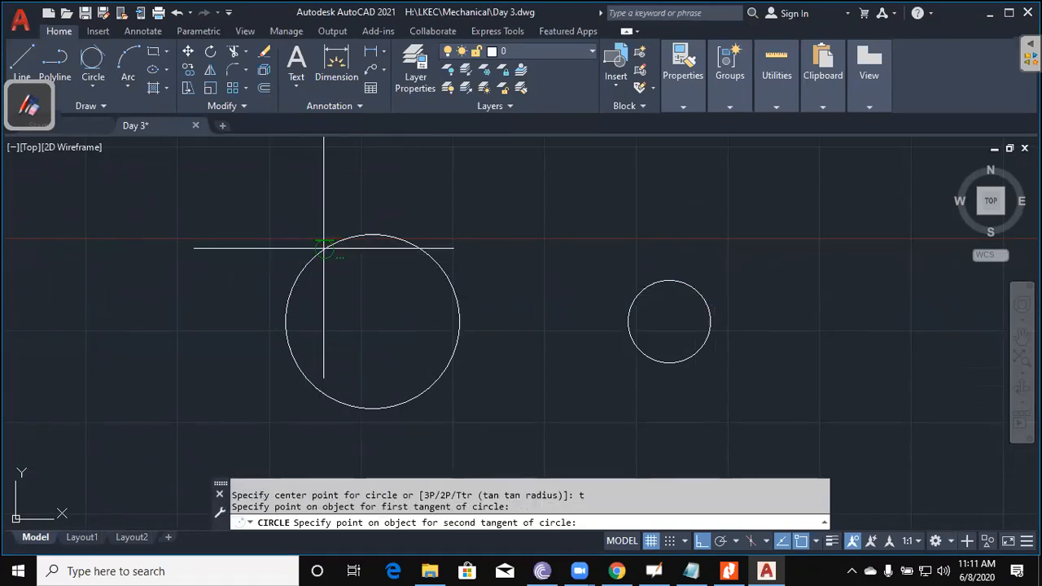
{"action": "left_click", "coordinate": [668, 286]}
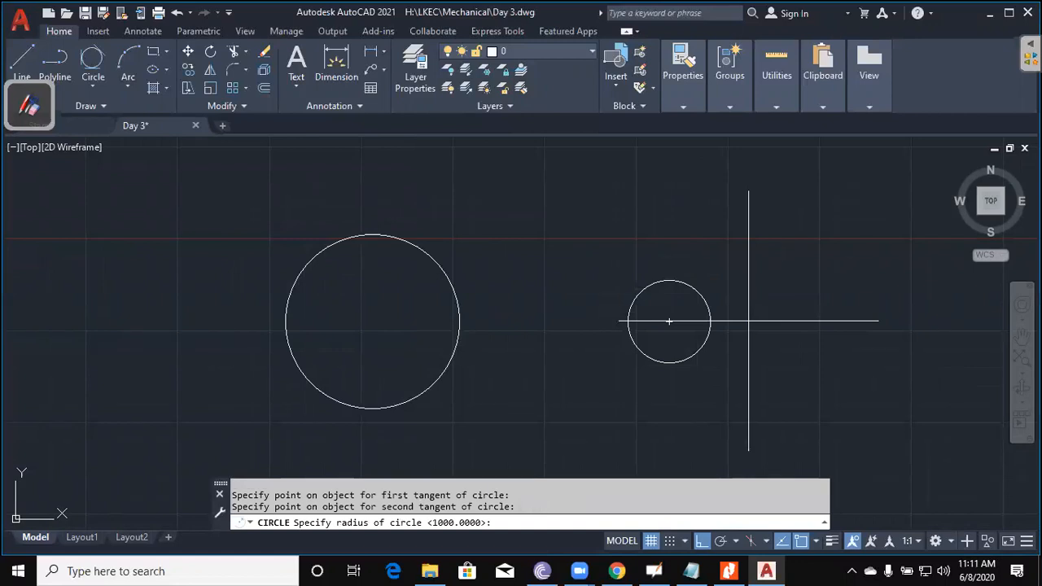
{"action": "type", "text": "500"}
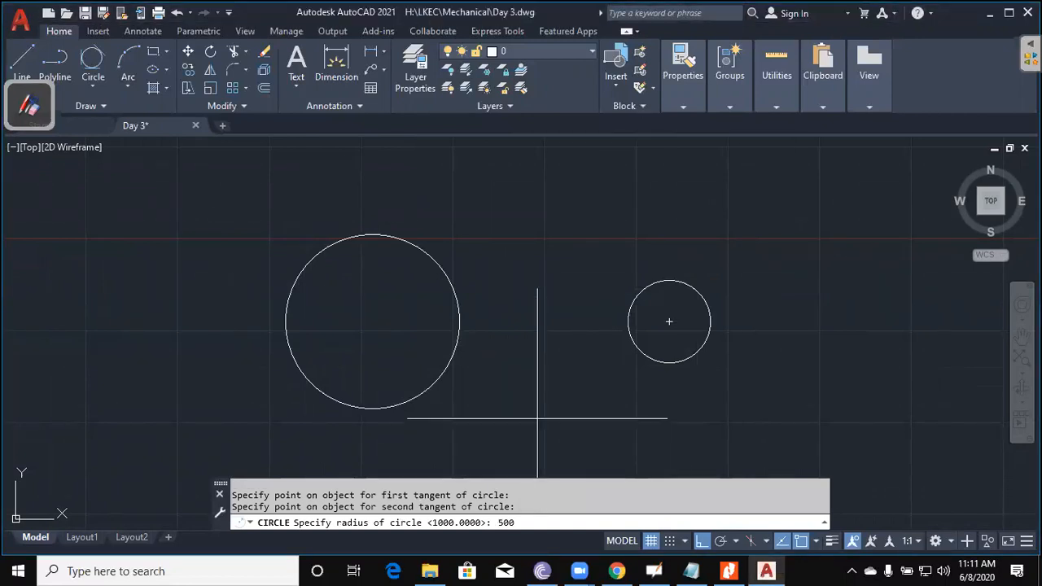
{"action": "key", "text": "Return"}
{"action": "scroll", "coordinate": [539, 390], "scroll_direction": "down", "scroll_amount": 4}
{"action": "scroll", "coordinate": [562, 333], "scroll_direction": "up", "scroll_amount": 4}
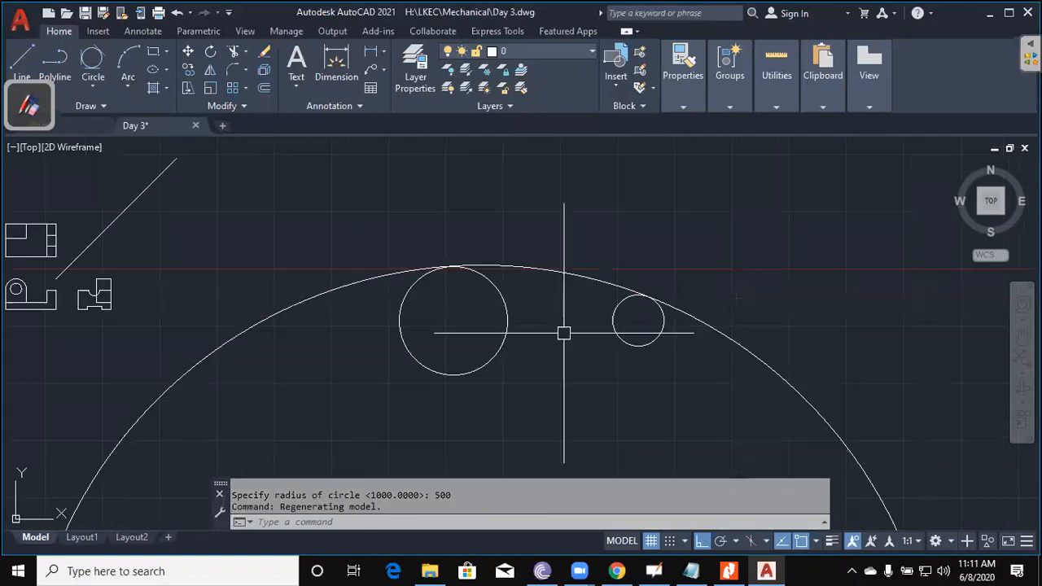
{"action": "key", "text": "Escape"}
{"action": "key", "text": "Escape"}
{"action": "key", "text": "Escape"}
Step: Draw another radius 500 Tan Tan Radius circle, this time picking tangent points on the inner facing sides of the two circles
{"action": "type", "text": "c"}
{"action": "key", "text": "Return"}
{"action": "type", "text": "t"}
{"action": "key", "text": "Return"}
{"action": "left_click", "coordinate": [449, 292]}
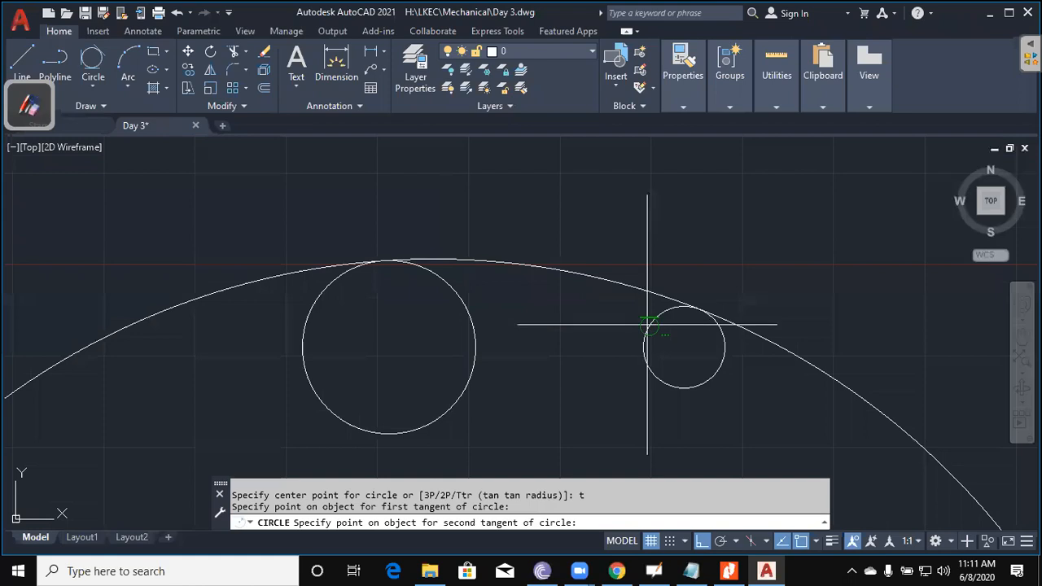
{"action": "left_click", "coordinate": [657, 314]}
{"action": "key", "text": "Return"}
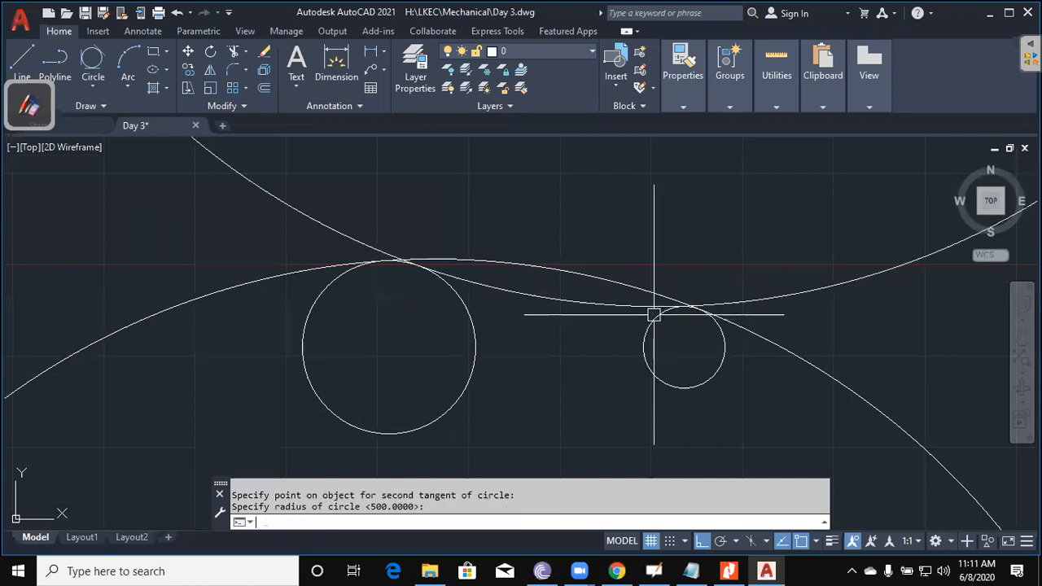
Step: Erase the radius 500 tangent circles and the two original circles, keeping the orthographic views and the diagonal line
{"action": "left_click", "coordinate": [569, 387]}
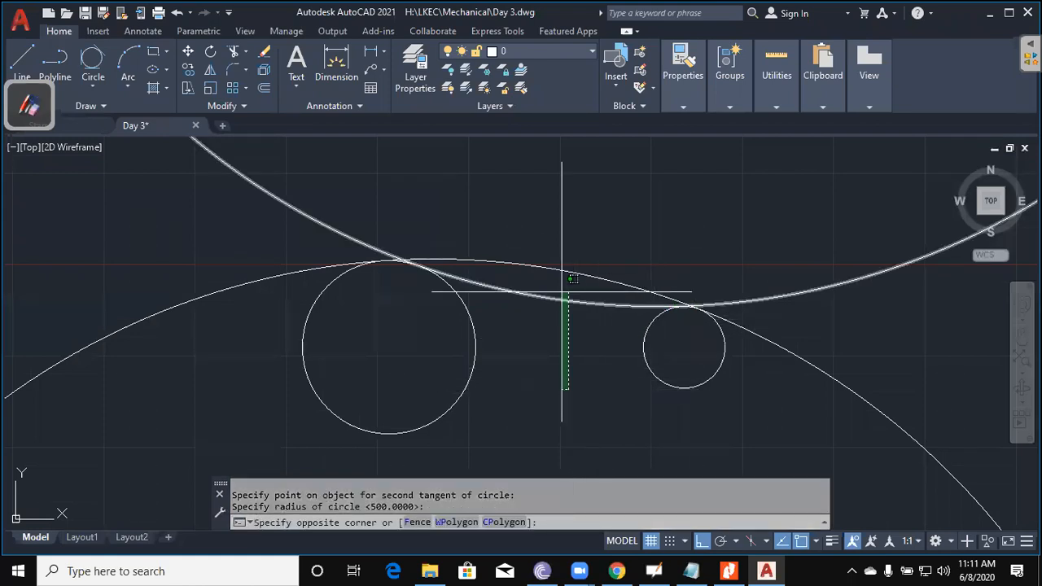
{"action": "key", "text": "Delete"}
{"action": "scroll", "coordinate": [556, 257], "scroll_direction": "down", "scroll_amount": 4}
{"action": "key", "text": "Escape"}
{"action": "key", "text": "Escape"}
{"action": "left_click", "coordinate": [688, 375]}
{"action": "left_click", "coordinate": [392, 229]}
{"action": "key", "text": "Delete"}
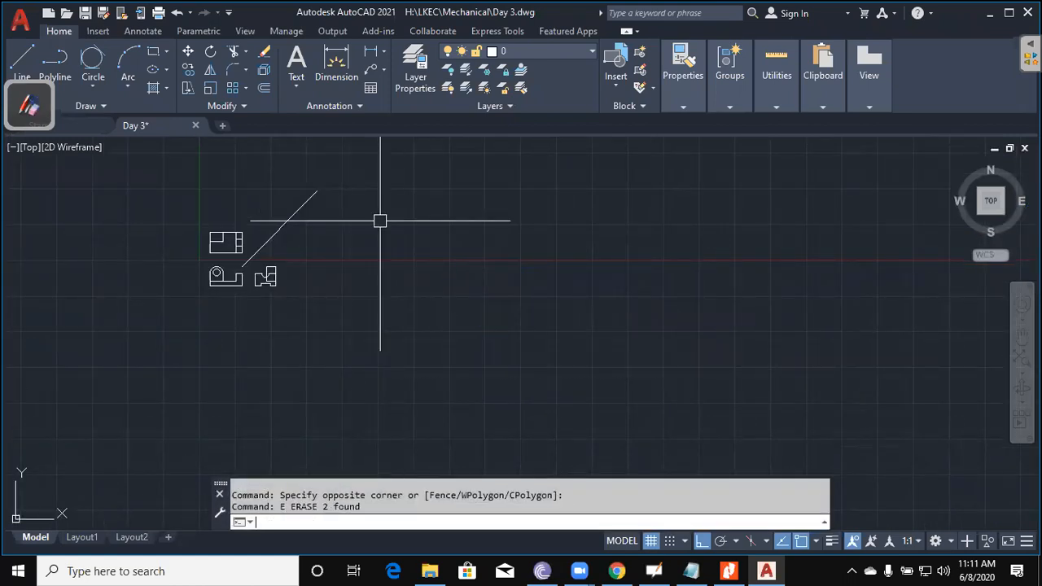
Step: Review the isometric exercises in Assignment 3.pdf in Nitro Pro, check the Notepad notes and return to AutoCAD
{"action": "left_click", "coordinate": [729, 571]}
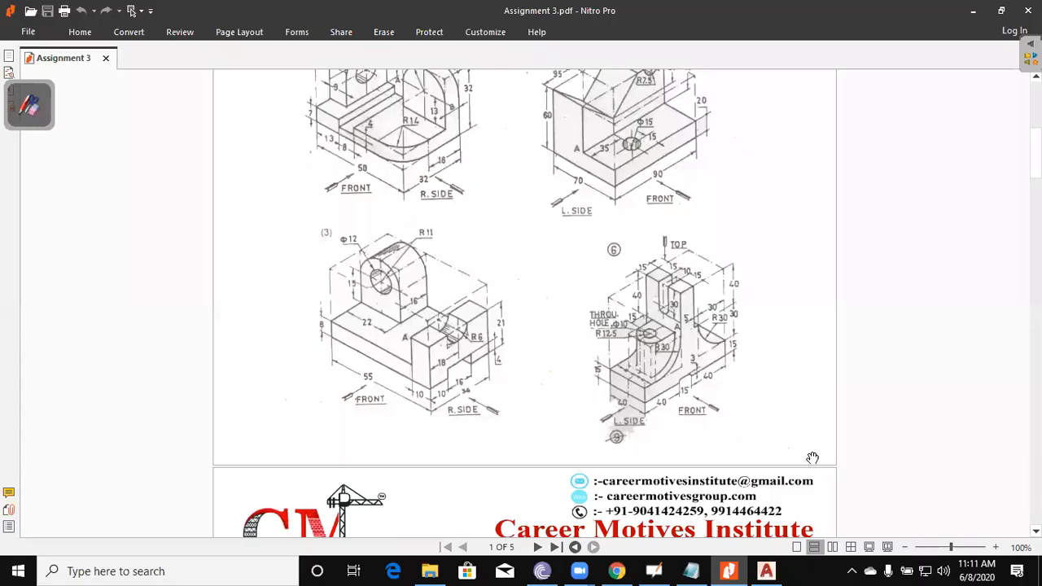
{"action": "scroll", "coordinate": [543, 361], "scroll_direction": "up", "scroll_amount": 2}
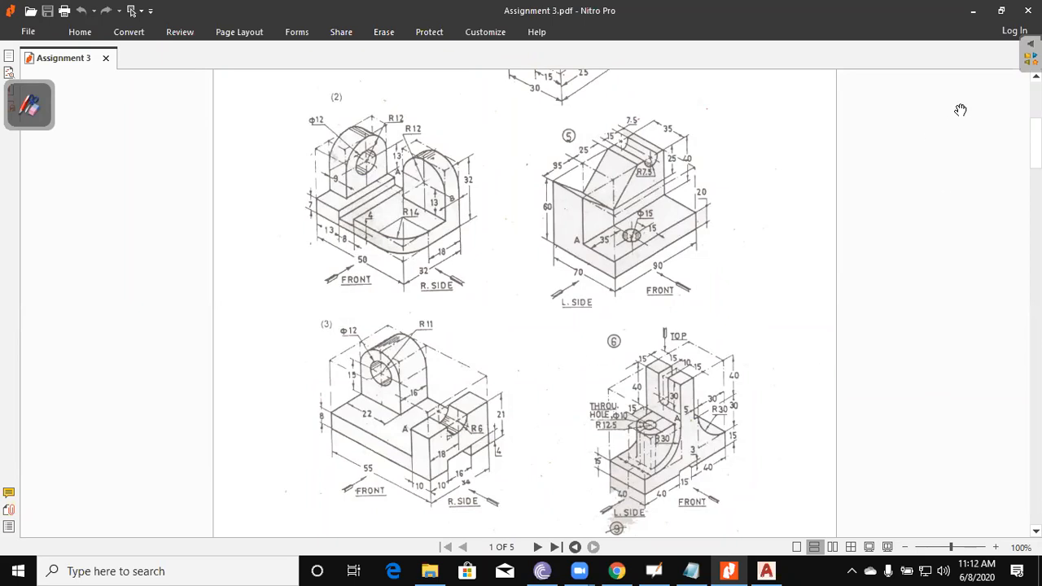
{"action": "left_click", "coordinate": [973, 11]}
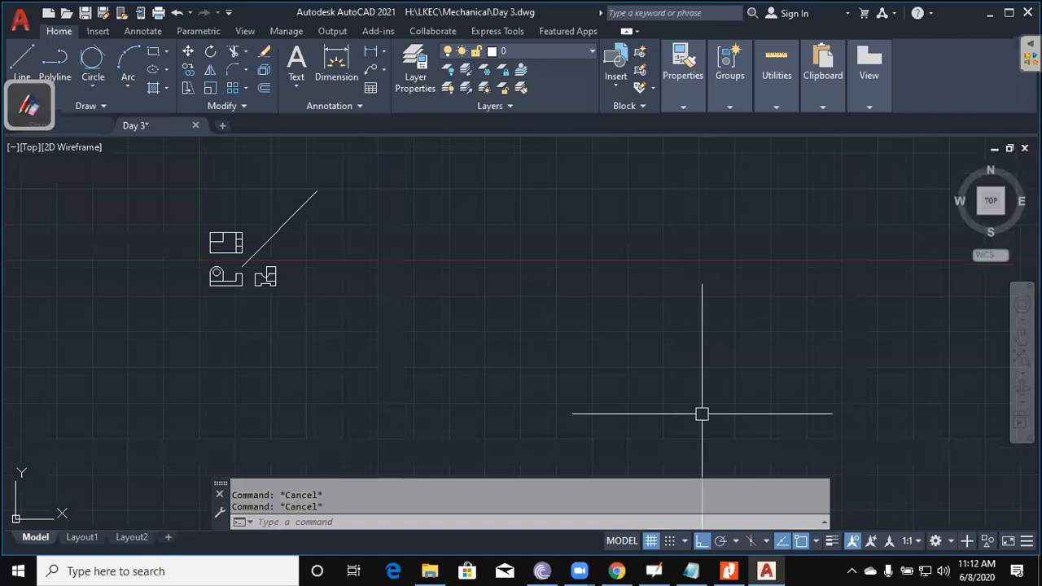
{"action": "left_click", "coordinate": [692, 571]}
{"action": "left_click", "coordinate": [693, 570]}
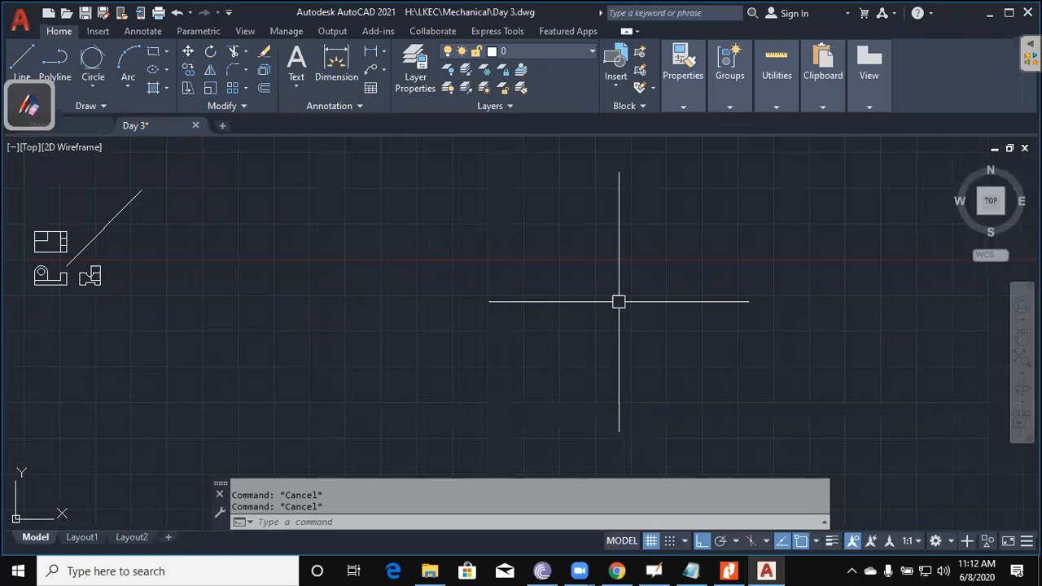
Step: Start a construction line and mark its Hor, Ver, Ang, Bisect and Offset options with the yellow highlighter, clearing the mark again
{"action": "type", "text": "xl"}
{"action": "key", "text": "Return"}
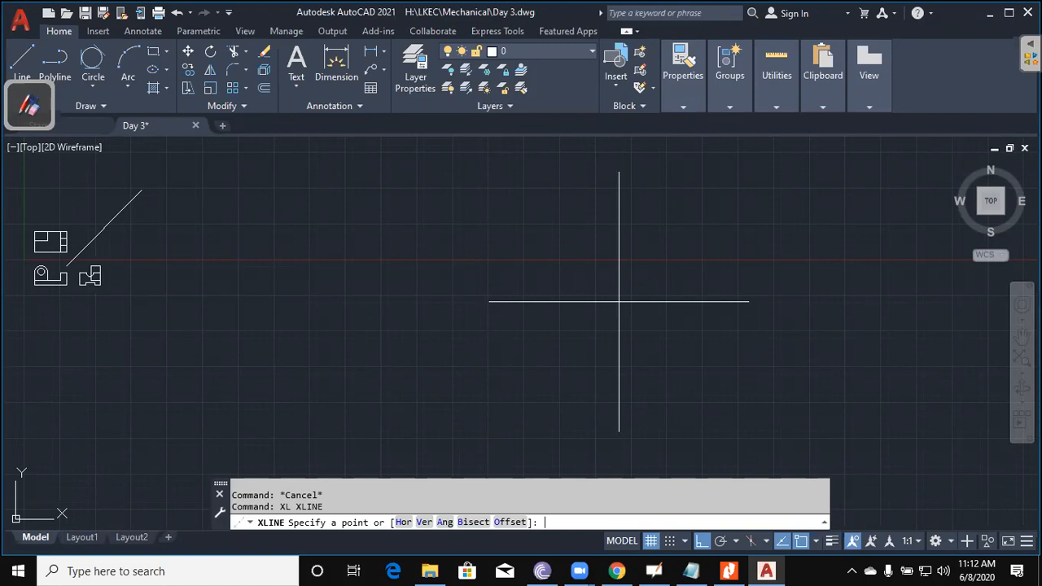
{"action": "left_click", "coordinate": [30, 104]}
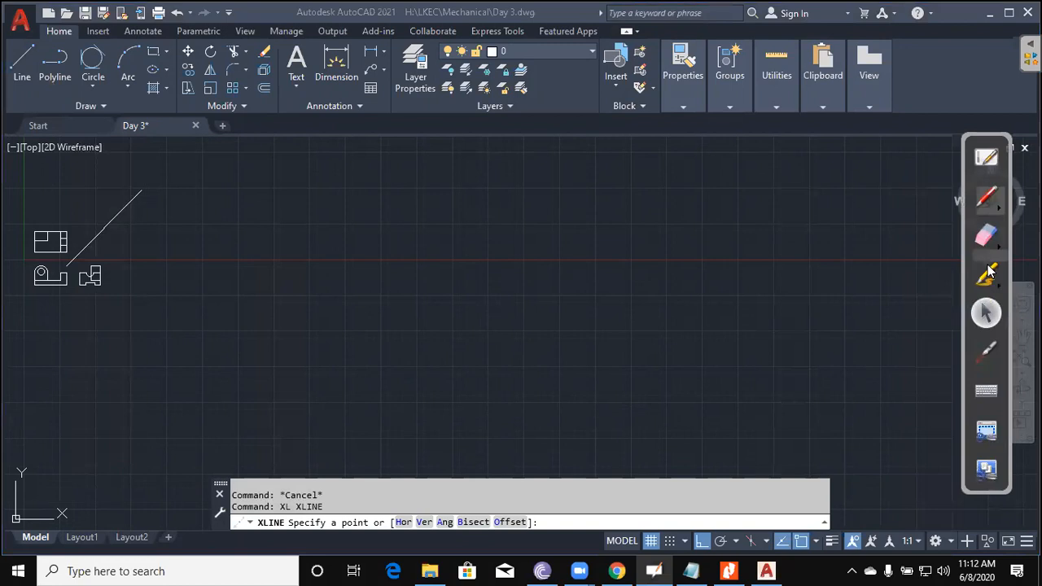
{"action": "left_click", "coordinate": [986, 275]}
{"action": "left_click_drag", "start_coordinate": [387, 526], "coordinate": [560, 525]}
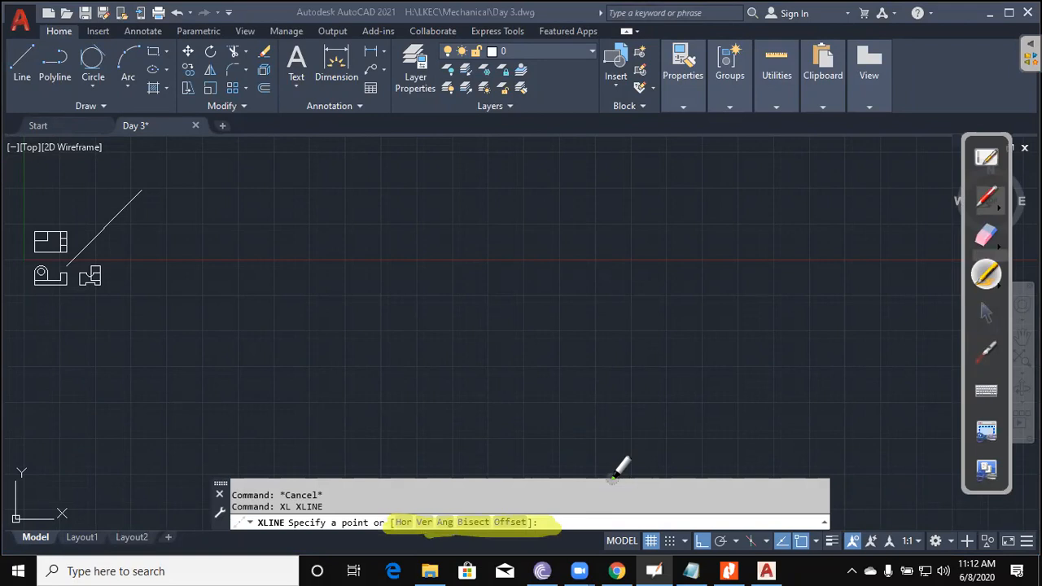
{"action": "left_click", "coordinate": [986, 237]}
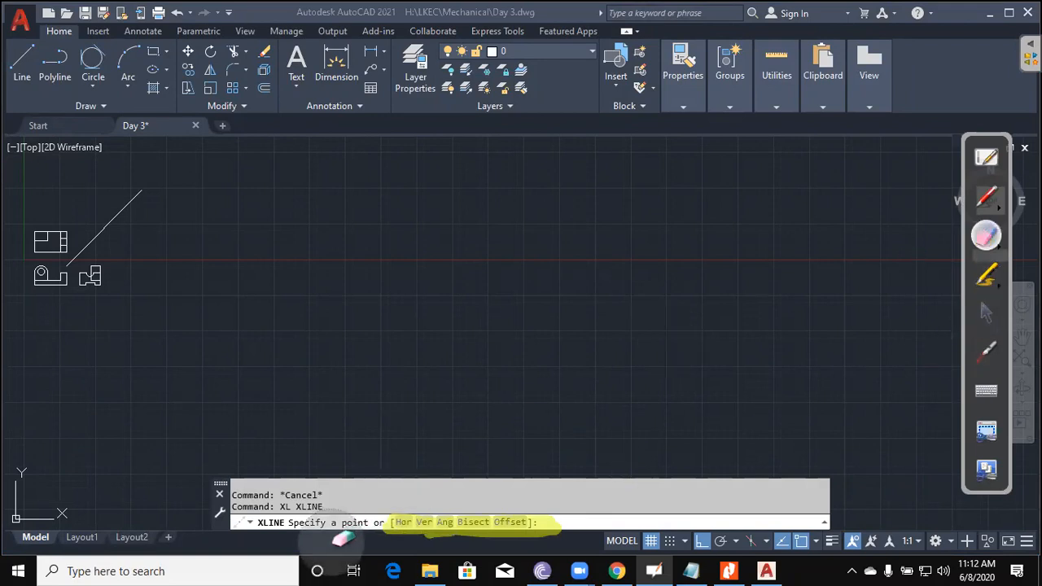
{"action": "left_click_drag", "start_coordinate": [344, 539], "coordinate": [551, 512]}
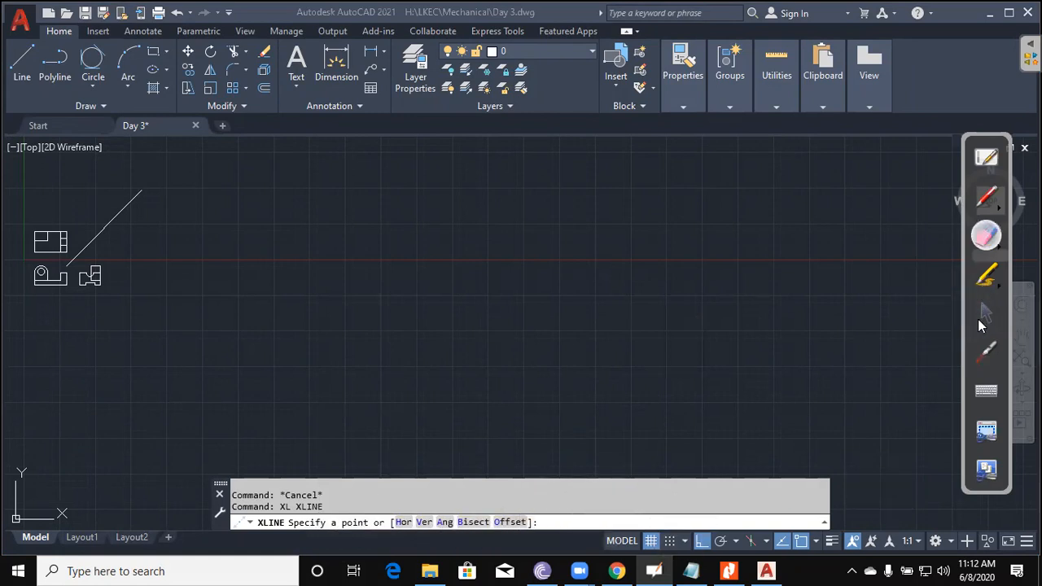
{"action": "left_click", "coordinate": [982, 319]}
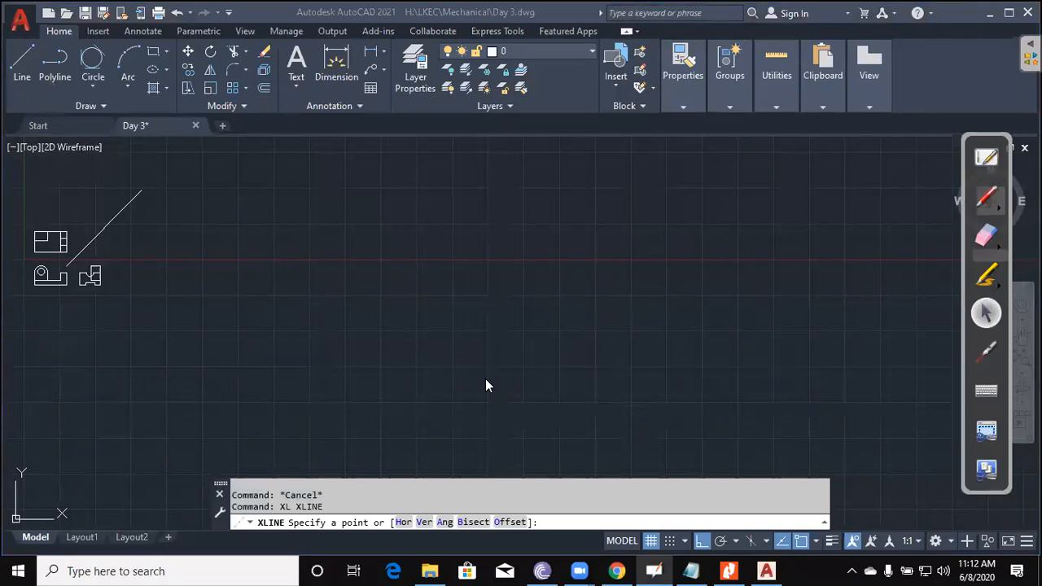
{"action": "left_click", "coordinate": [442, 317]}
{"action": "key", "text": "Escape"}
{"action": "key", "text": "Escape"}
Step: Draw eight horizontal construction lines at different heights across the drawing using the Hor option of XLINE
{"action": "type", "text": "xl"}
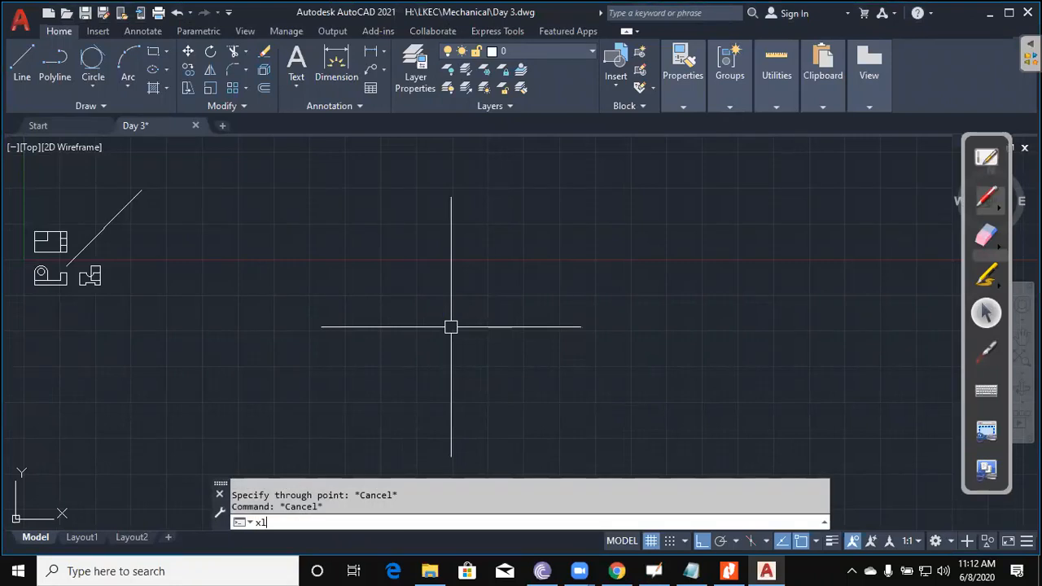
{"action": "key", "text": "Return"}
{"action": "type", "text": "h"}
{"action": "key", "text": "Return"}
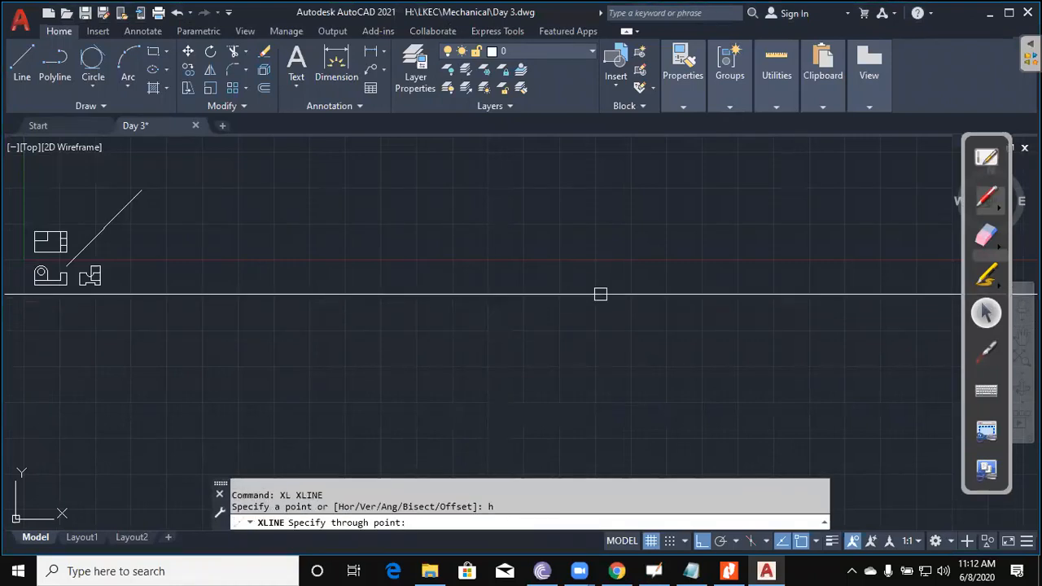
{"action": "left_click", "coordinate": [600, 294]}
{"action": "left_click", "coordinate": [589, 257]}
{"action": "left_click", "coordinate": [589, 210]}
{"action": "left_click", "coordinate": [591, 341]}
{"action": "left_click", "coordinate": [595, 400]}
{"action": "left_click", "coordinate": [594, 317]}
{"action": "left_click", "coordinate": [596, 274]}
{"action": "left_click", "coordinate": [600, 241]}
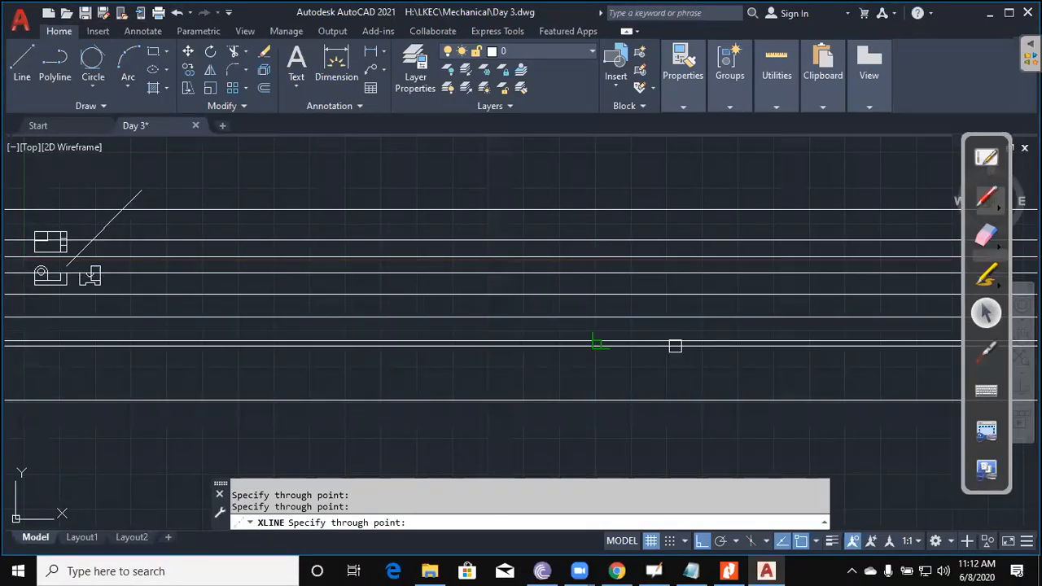
{"action": "key", "text": "Escape"}
{"action": "key", "text": "Escape"}
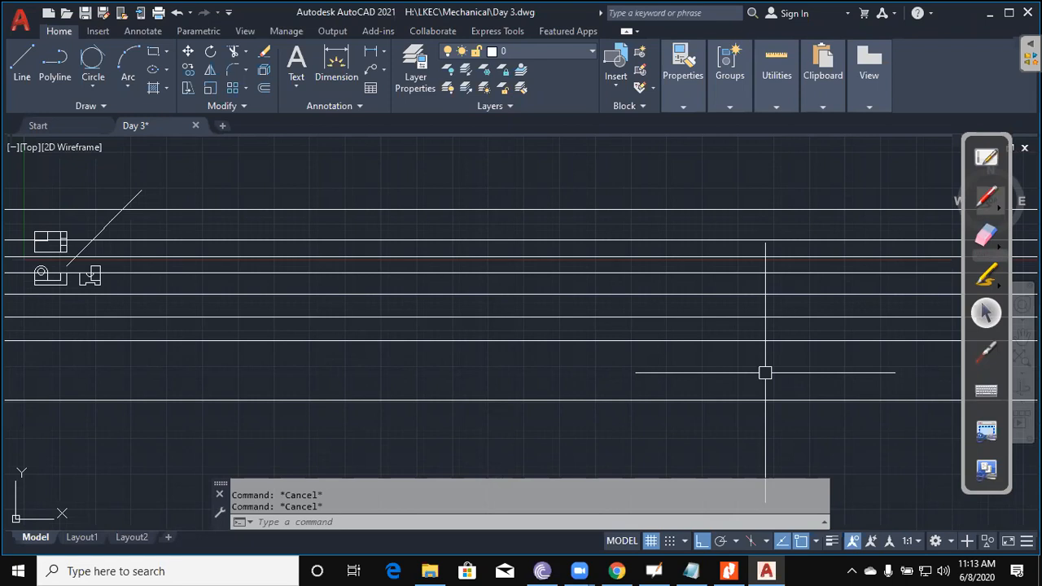
Step: Draw thirteen vertical construction lines at irregular spacings across the horizontal ones using the Ver option of XLINE
{"action": "type", "text": "xl"}
{"action": "key", "text": "Return"}
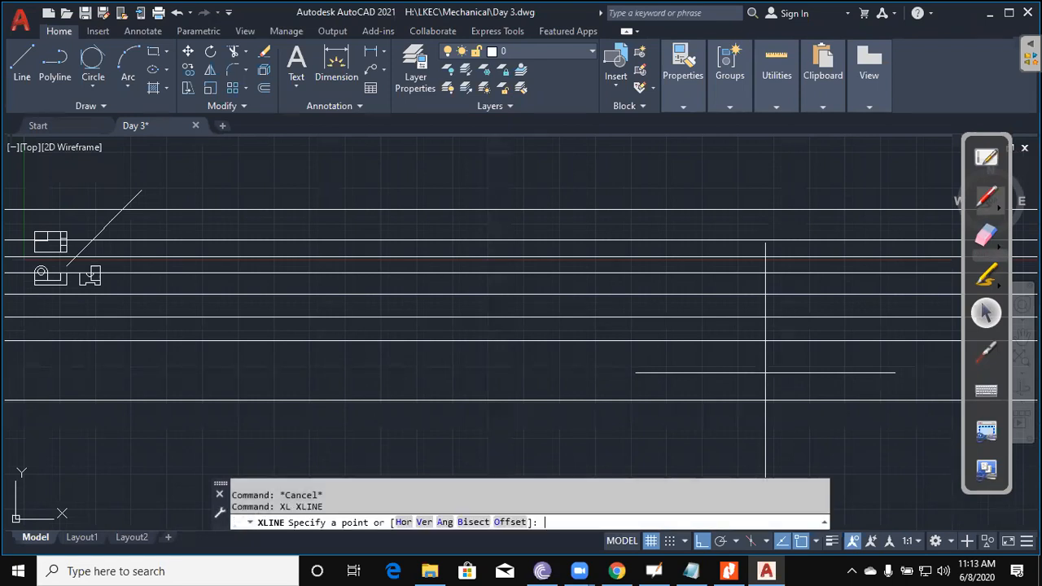
{"action": "type", "text": "v"}
{"action": "key", "text": "Return"}
{"action": "left_click", "coordinate": [492, 362]}
{"action": "left_click", "coordinate": [562, 364]}
{"action": "left_click", "coordinate": [616, 363]}
{"action": "left_click", "coordinate": [682, 362]}
{"action": "left_click", "coordinate": [794, 358]}
{"action": "left_click", "coordinate": [856, 349]}
{"action": "left_click", "coordinate": [744, 376]}
{"action": "left_click", "coordinate": [589, 384]}
{"action": "left_click", "coordinate": [534, 388]}
{"action": "left_click", "coordinate": [263, 364]}
{"action": "left_click", "coordinate": [440, 372]}
{"action": "key", "text": "Escape"}
Step: Draw a series of construction lines at a 45 degree angle through the grid of horizontal and vertical lines
{"action": "key", "text": "Return"}
{"action": "type", "text": "a"}
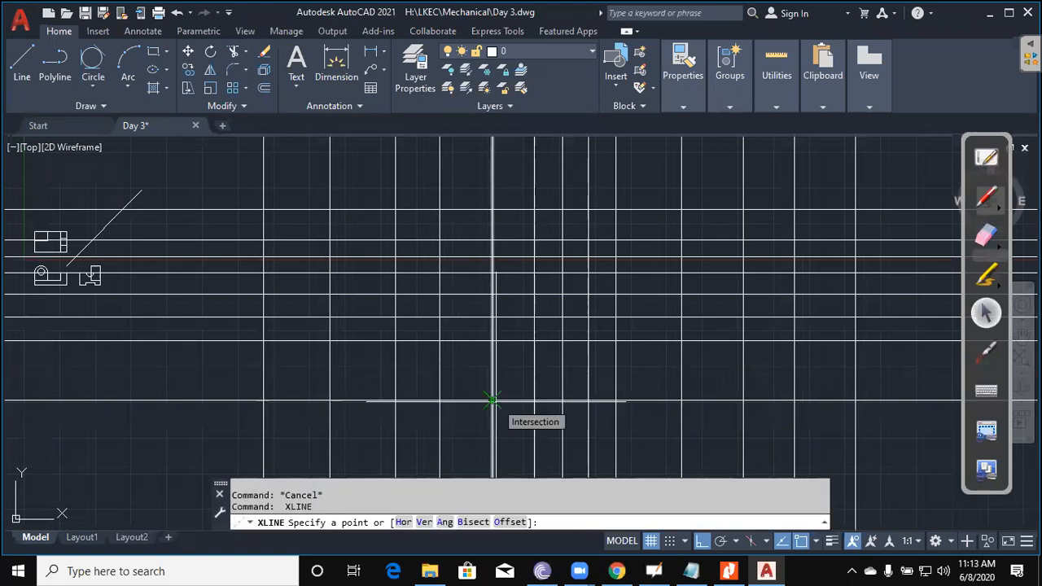
{"action": "key", "text": "Return"}
{"action": "type", "text": "45"}
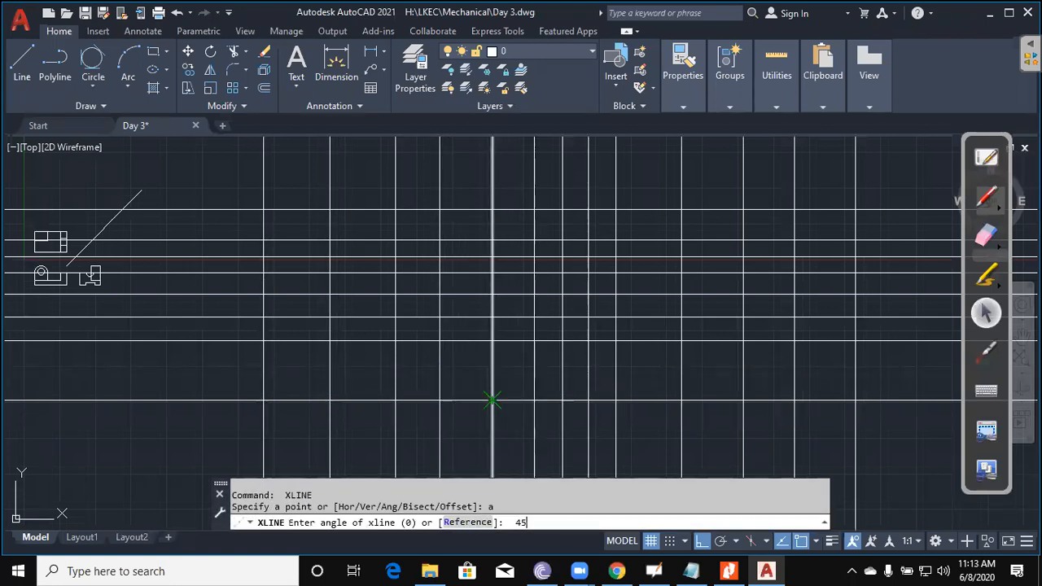
{"action": "key", "text": "Return"}
{"action": "left_click", "coordinate": [682, 400]}
{"action": "left_click", "coordinate": [615, 400]}
{"action": "left_click", "coordinate": [589, 387]}
{"action": "left_click", "coordinate": [589, 341]}
{"action": "left_click", "coordinate": [534, 340]}
{"action": "left_click", "coordinate": [534, 317]}
{"action": "left_click", "coordinate": [492, 294]}
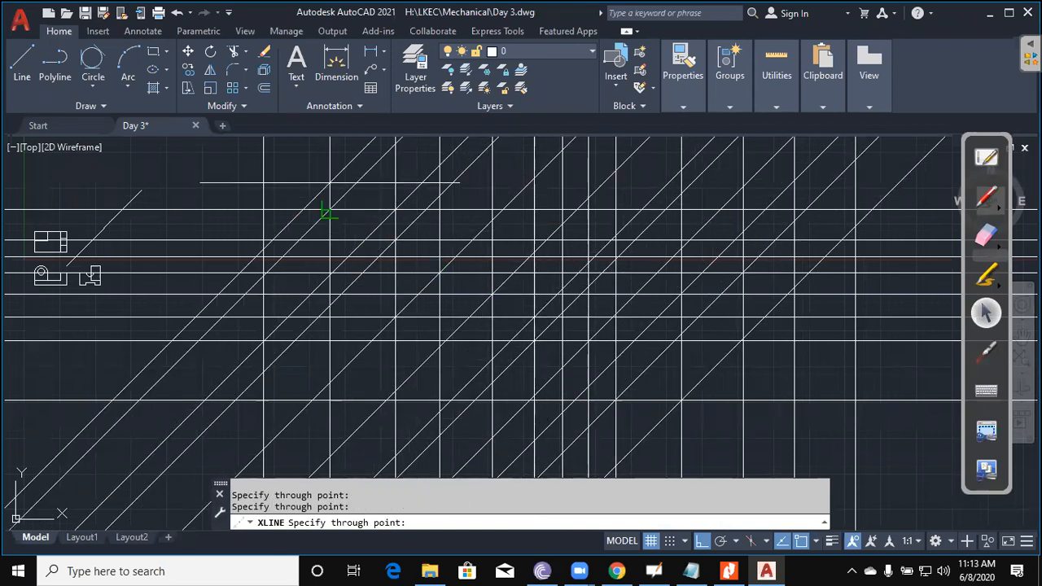
{"action": "key", "text": "Escape"}
Step: Zoom to the whole drawing and examine the extent of the horizontal, vertical and angled construction lines
{"action": "scroll", "coordinate": [451, 293], "scroll_direction": "down", "scroll_amount": 1}
{"action": "type", "text": "z"}
{"action": "key", "text": "Return"}
{"action": "type", "text": "a"}
{"action": "key", "text": "Return"}
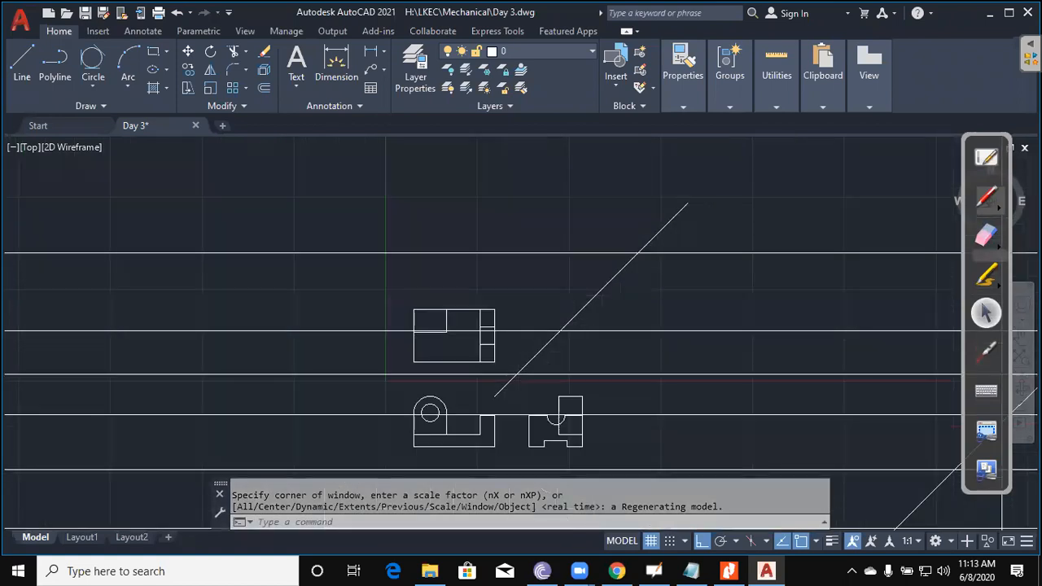
{"action": "left_click", "coordinate": [709, 423]}
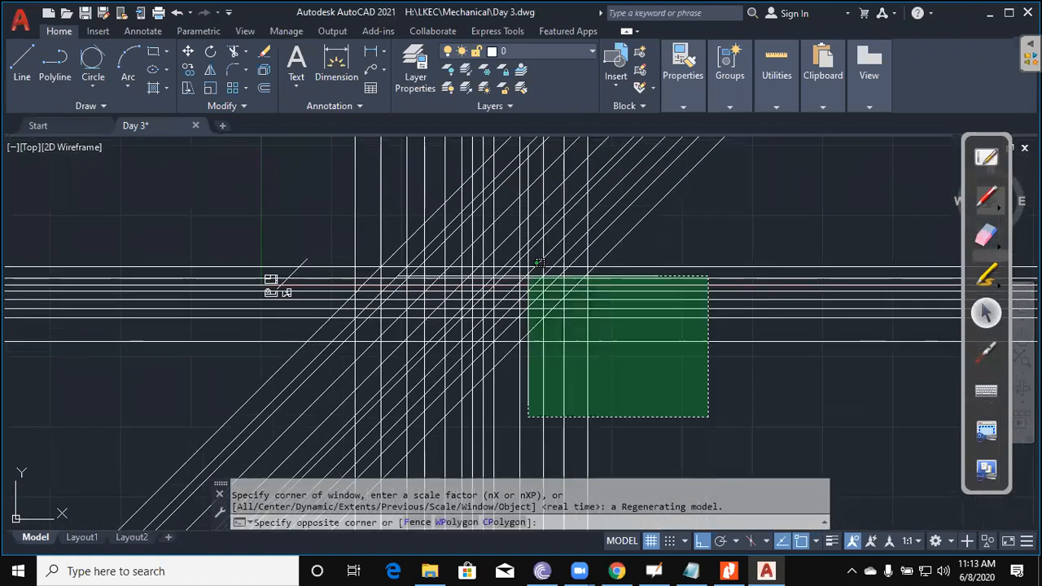
{"action": "left_click", "coordinate": [354, 195]}
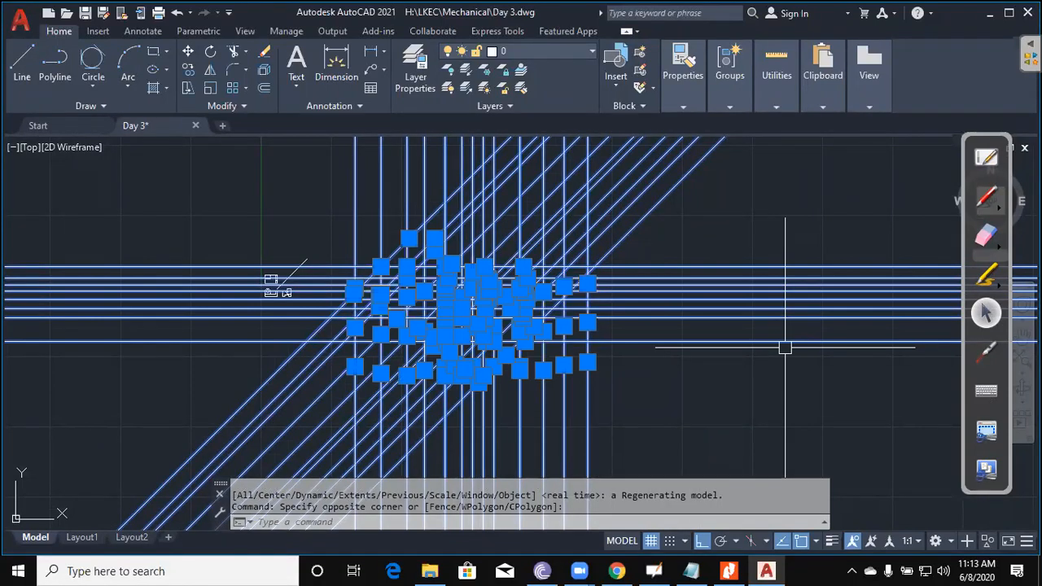
{"action": "key", "text": "Escape"}
{"action": "key", "text": "Escape"}
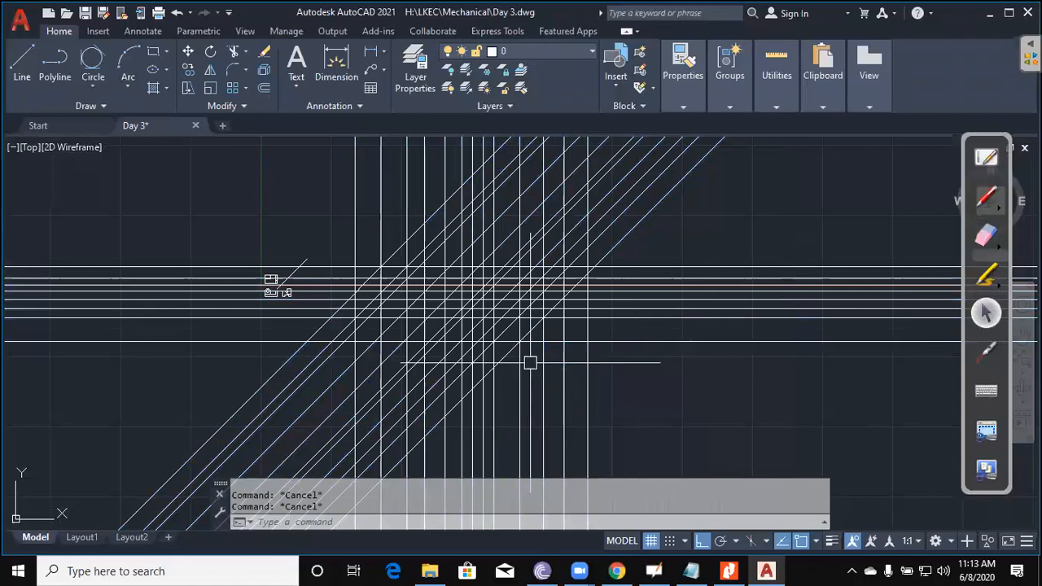
{"action": "scroll", "coordinate": [465, 391], "scroll_direction": "up", "scroll_amount": 2}
{"action": "scroll", "coordinate": [540, 314], "scroll_direction": "down", "scroll_amount": 2}
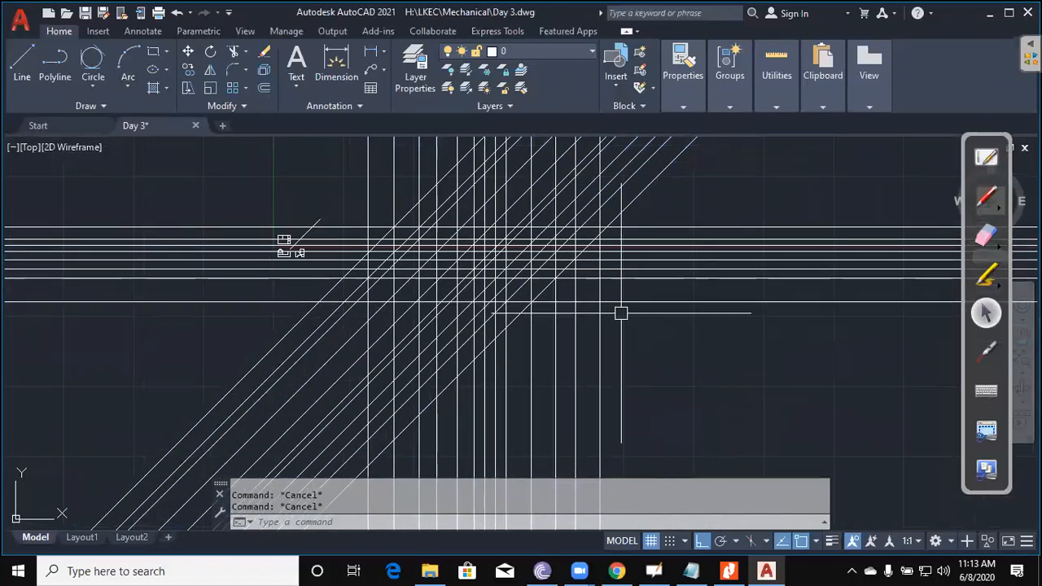
{"action": "middle_click_drag", "start_coordinate": [422, 444], "coordinate": [427, 438]}
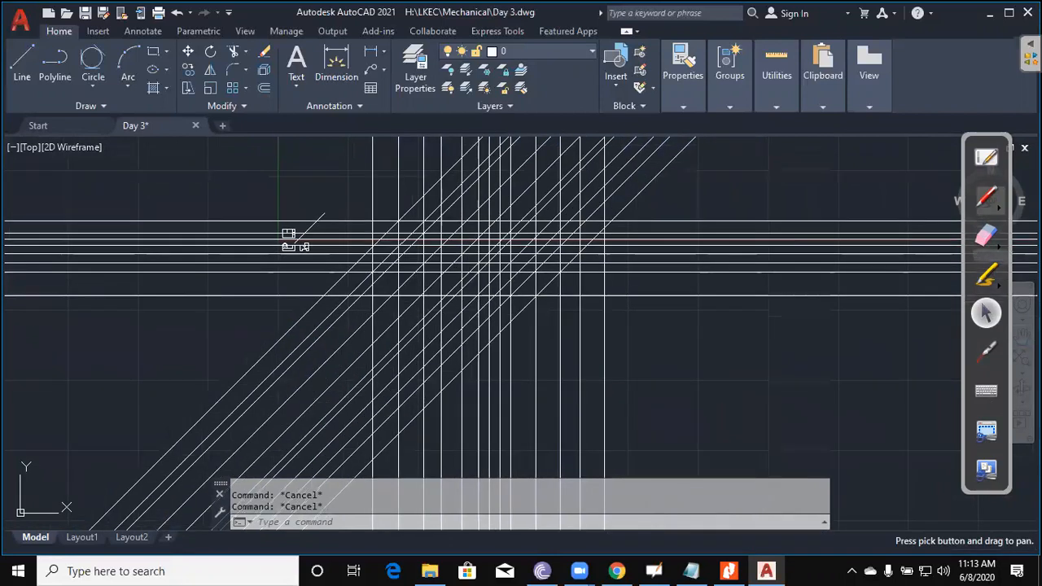
{"action": "left_click", "coordinate": [655, 297]}
{"action": "key", "text": "Escape"}
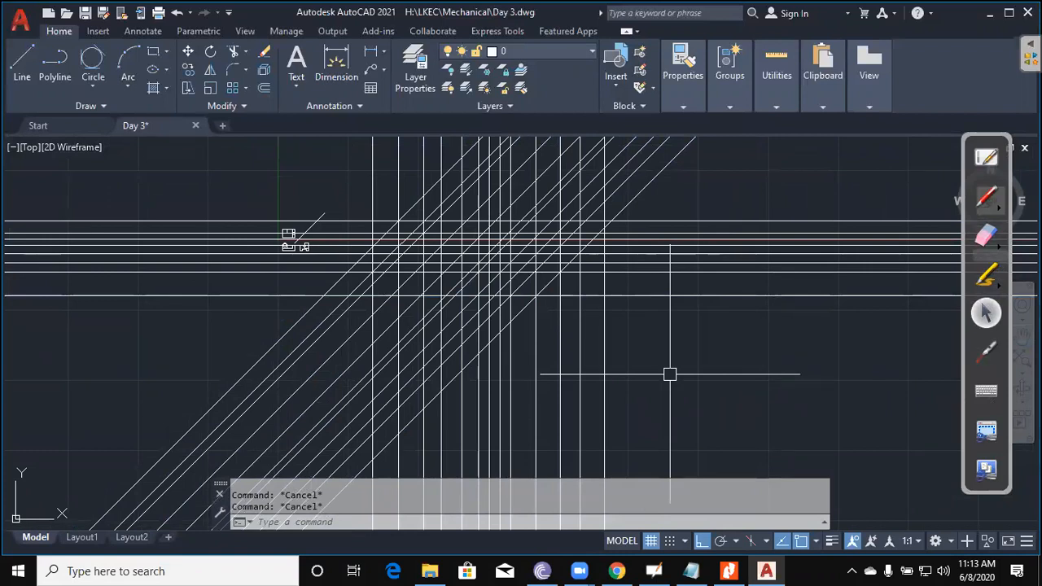
{"action": "type", "text": "tr"}
{"action": "key", "text": "Return"}
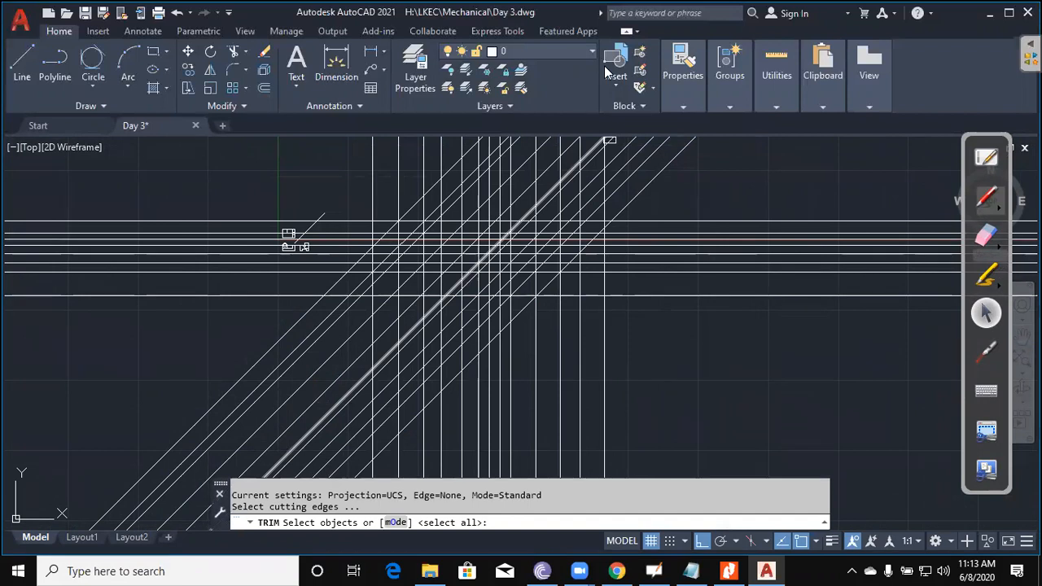
{"action": "left_click", "coordinate": [674, 294]}
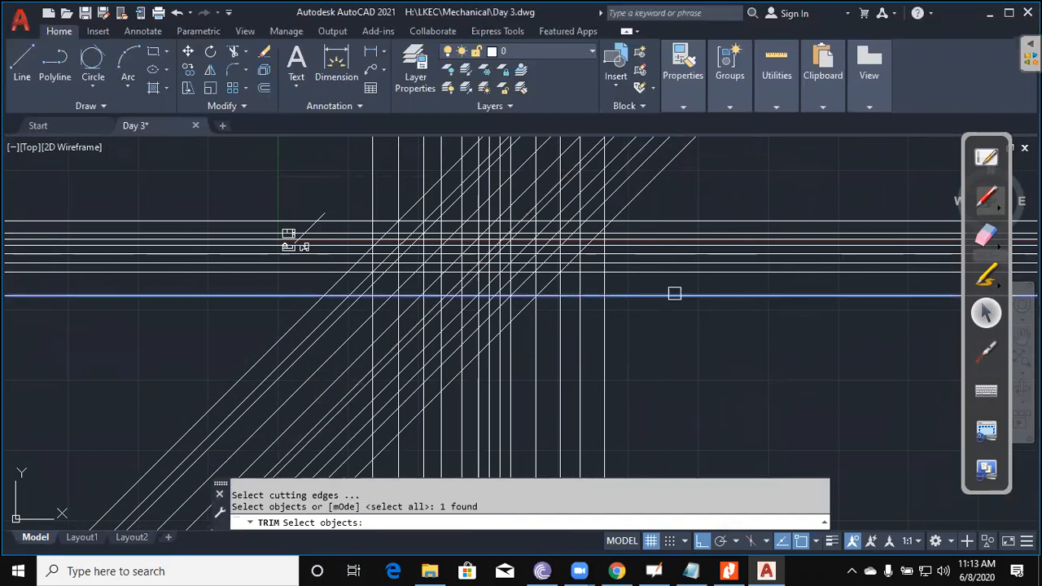
{"action": "key", "text": "Return"}
{"action": "left_click", "coordinate": [674, 294]}
{"action": "key", "text": "Escape"}
Step: Trim the vertical and angled construction lines above the uppermost and below the lowest horizontal line, using those two as cutting edges
{"action": "type", "text": "tr"}
{"action": "key", "text": "Return"}
{"action": "left_click", "coordinate": [674, 295]}
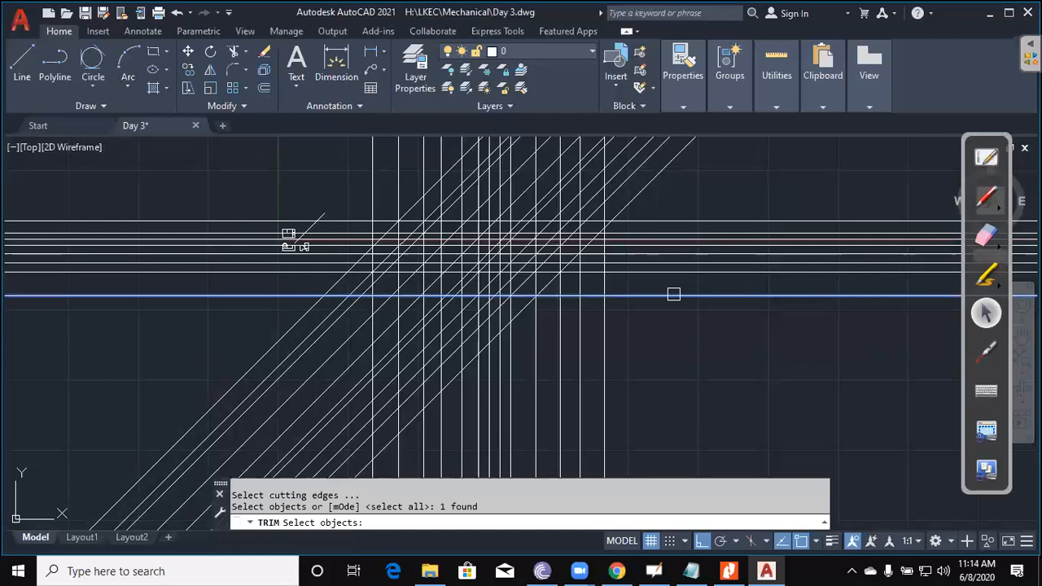
{"action": "left_click", "coordinate": [721, 220]}
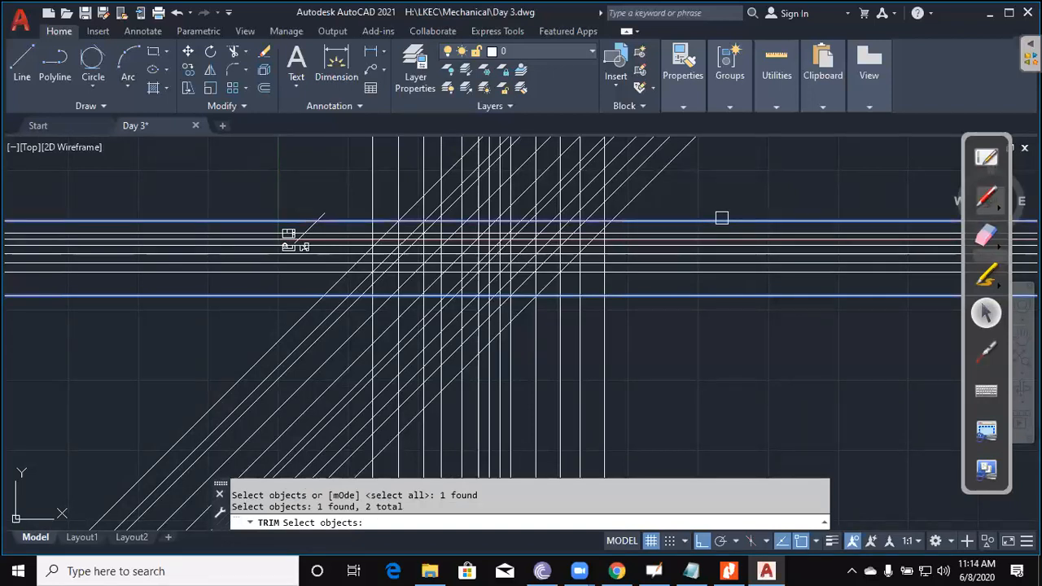
{"action": "key", "text": "Return"}
{"action": "left_click", "coordinate": [721, 218]}
{"action": "left_click", "coordinate": [749, 195]}
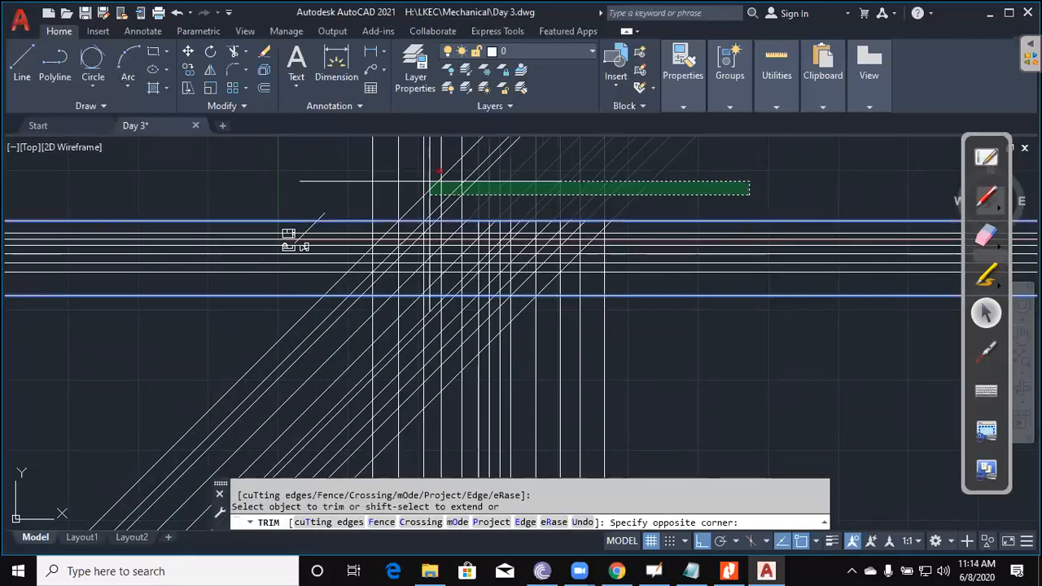
{"action": "left_click", "coordinate": [356, 172]}
{"action": "left_click", "coordinate": [698, 382]}
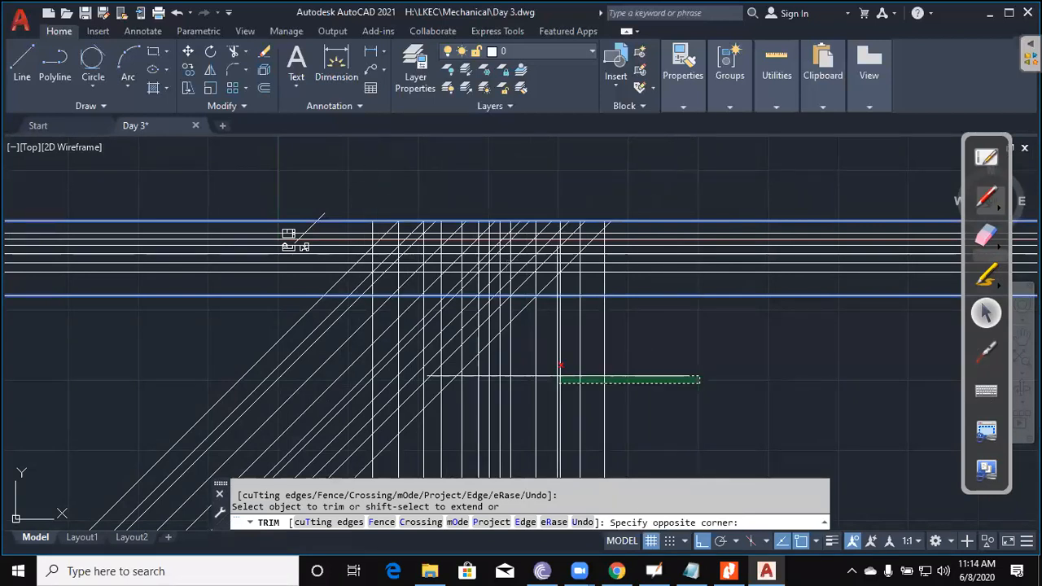
{"action": "left_click", "coordinate": [236, 348]}
{"action": "key", "text": "Escape"}
{"action": "key", "text": "Escape"}
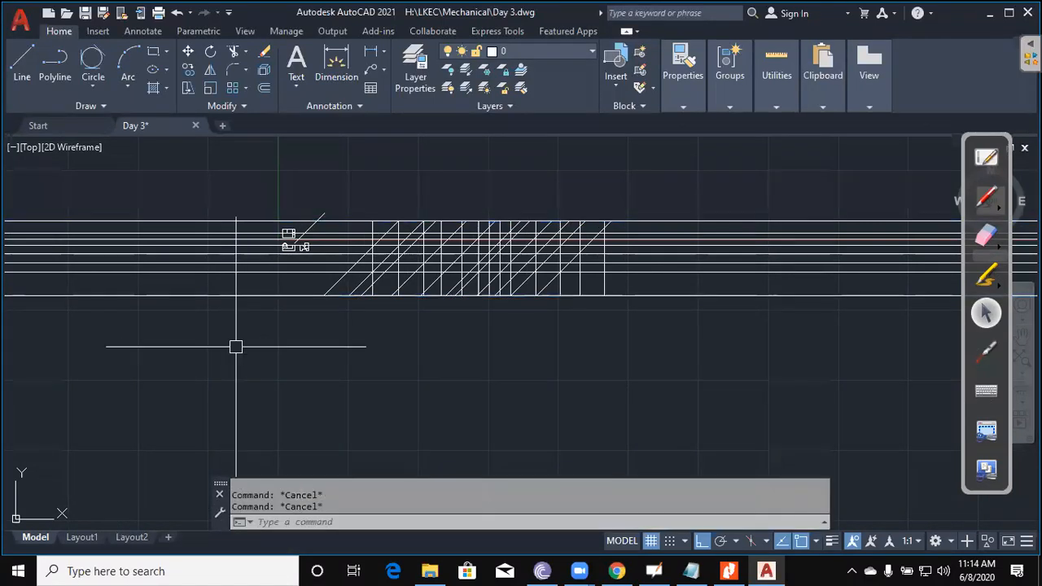
Step: Trim the horizontal lines beyond both sides of the grid, using the two outermost vertical lines as cutting edges
{"action": "key", "text": "Return"}
{"action": "scroll", "coordinate": [379, 288], "scroll_direction": "up", "scroll_amount": 3}
{"action": "key", "text": "Escape"}
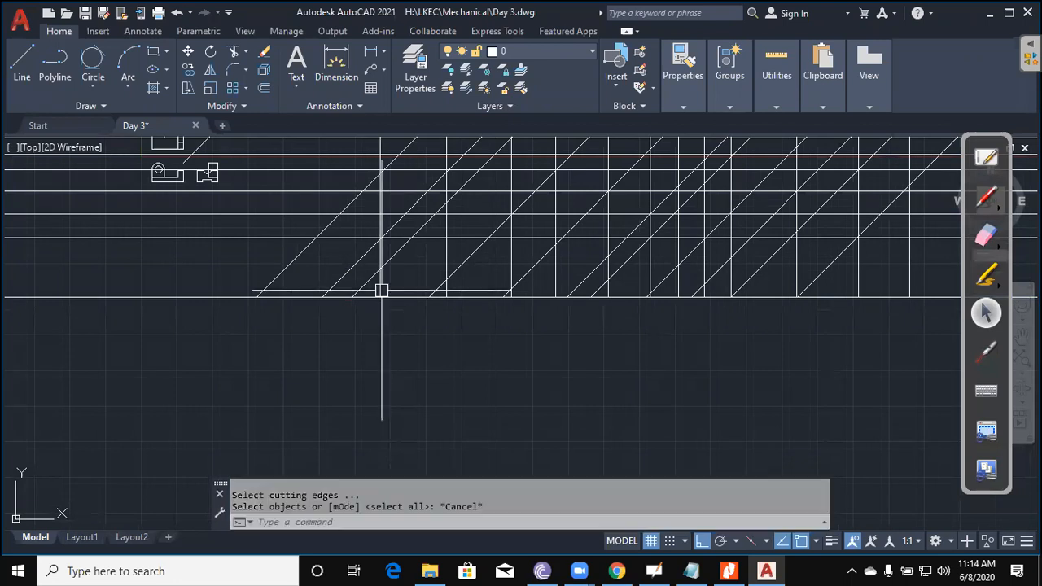
{"action": "key", "text": "Return"}
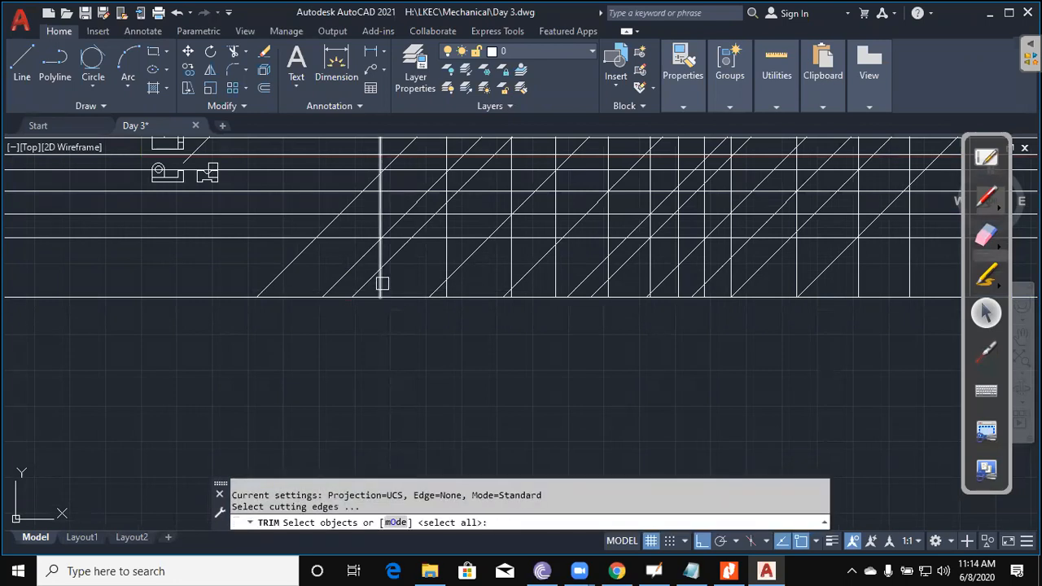
{"action": "left_click", "coordinate": [382, 283]}
{"action": "scroll", "coordinate": [382, 283], "scroll_direction": "down", "scroll_amount": 2}
{"action": "scroll", "coordinate": [570, 287], "scroll_direction": "up", "scroll_amount": 1}
{"action": "middle_click_drag", "start_coordinate": [570, 287], "coordinate": [520, 306]}
{"action": "scroll", "coordinate": [520, 308], "scroll_direction": "up", "scroll_amount": 1}
{"action": "left_click", "coordinate": [627, 285]}
{"action": "scroll", "coordinate": [627, 285], "scroll_direction": "down", "scroll_amount": 2}
{"action": "key", "text": "Return"}
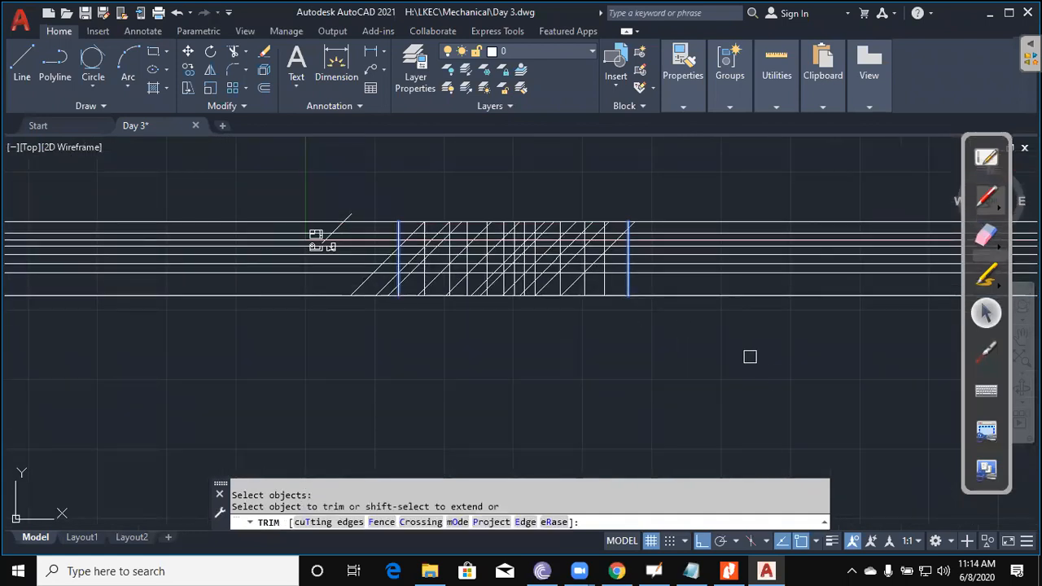
{"action": "left_click", "coordinate": [782, 375]}
{"action": "left_click", "coordinate": [709, 186]}
{"action": "scroll", "coordinate": [348, 285], "scroll_direction": "up", "scroll_amount": 2}
{"action": "left_click", "coordinate": [406, 397]}
{"action": "left_click", "coordinate": [386, 170]}
{"action": "key", "text": "Escape"}
Step: Erase the whole trimmed grid of construction lines, keeping the orthographic views and their diagonal line
{"action": "middle_click_drag", "start_coordinate": [648, 294], "coordinate": [570, 314]}
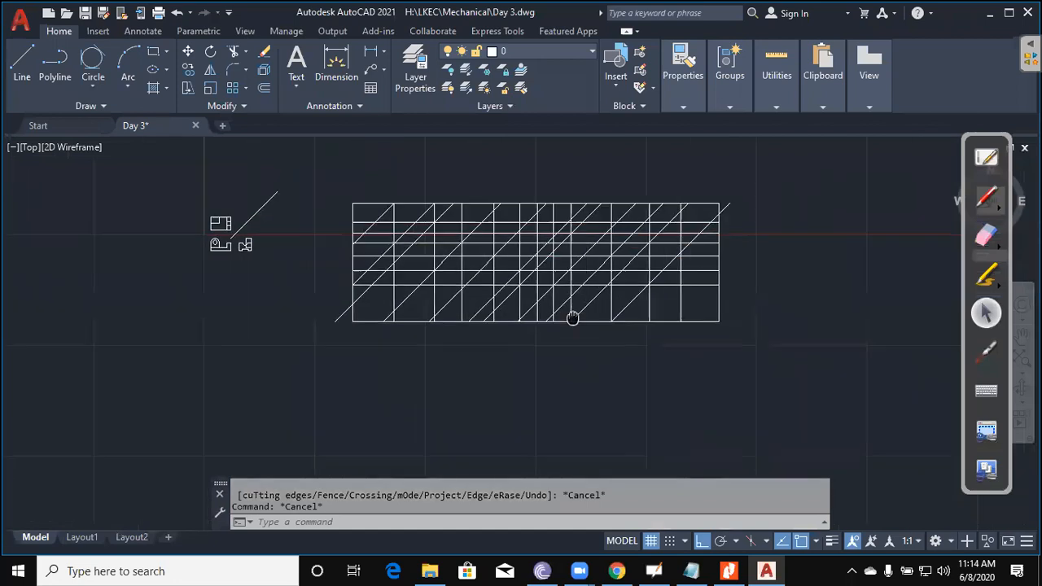
{"action": "middle_click_drag", "start_coordinate": [626, 342], "coordinate": [590, 347]}
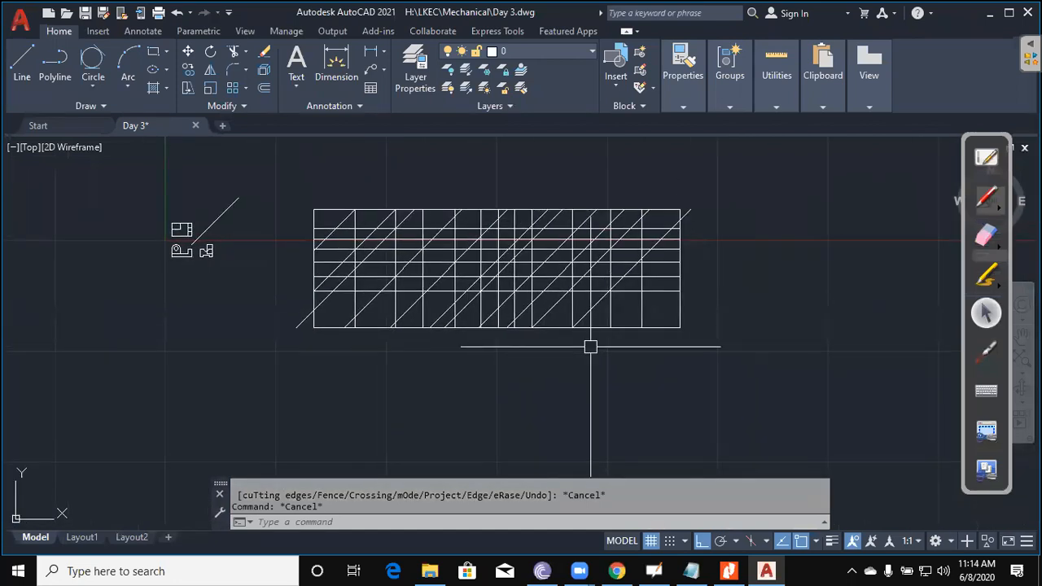
{"action": "left_click", "coordinate": [722, 371]}
{"action": "left_click", "coordinate": [311, 197]}
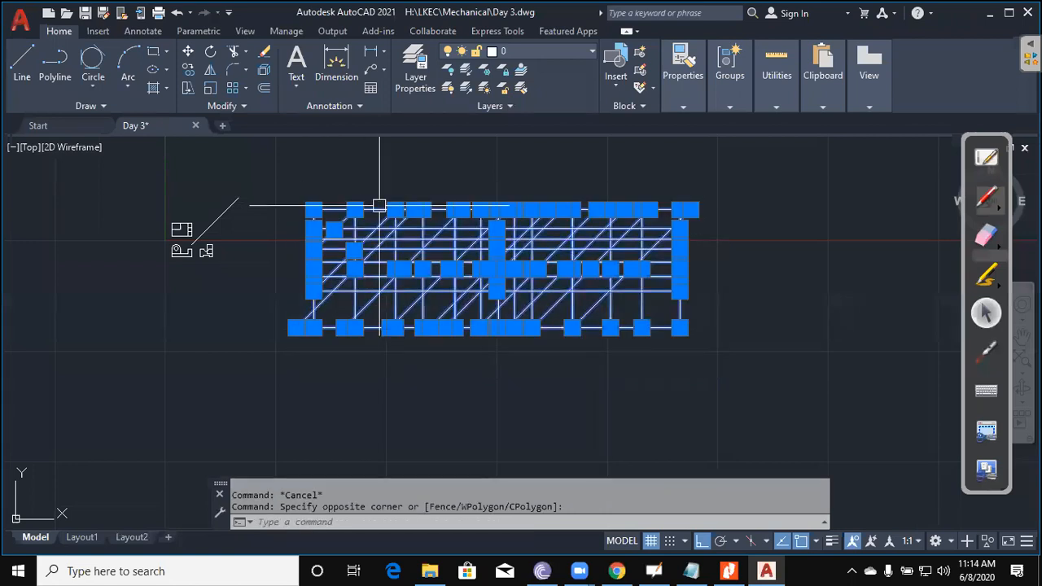
{"action": "key", "text": "Delete"}
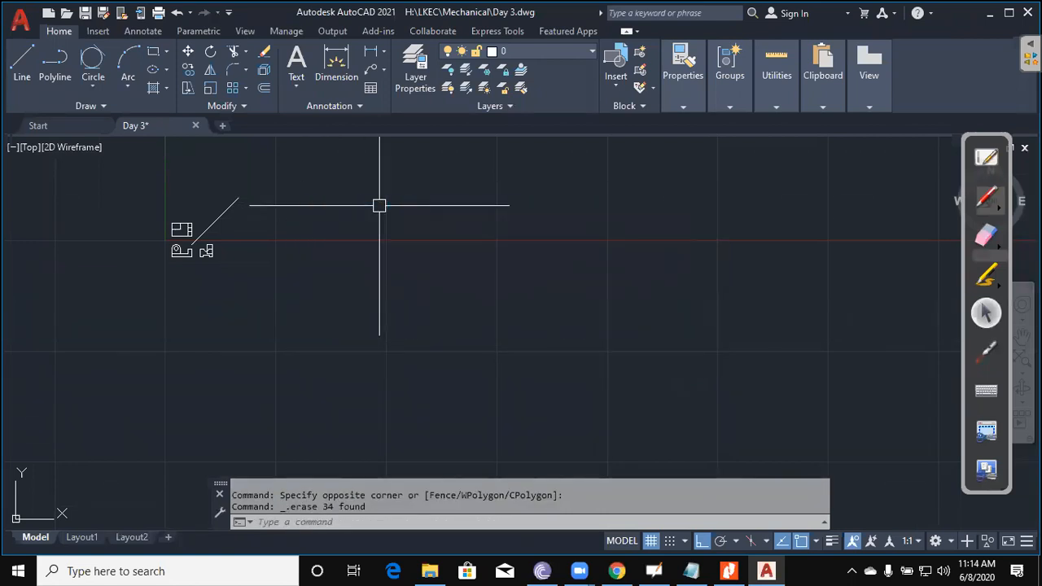
Step: Draw a horizontal ray to the right of the orthographic views, starting below the X axis
{"action": "key", "text": "Escape"}
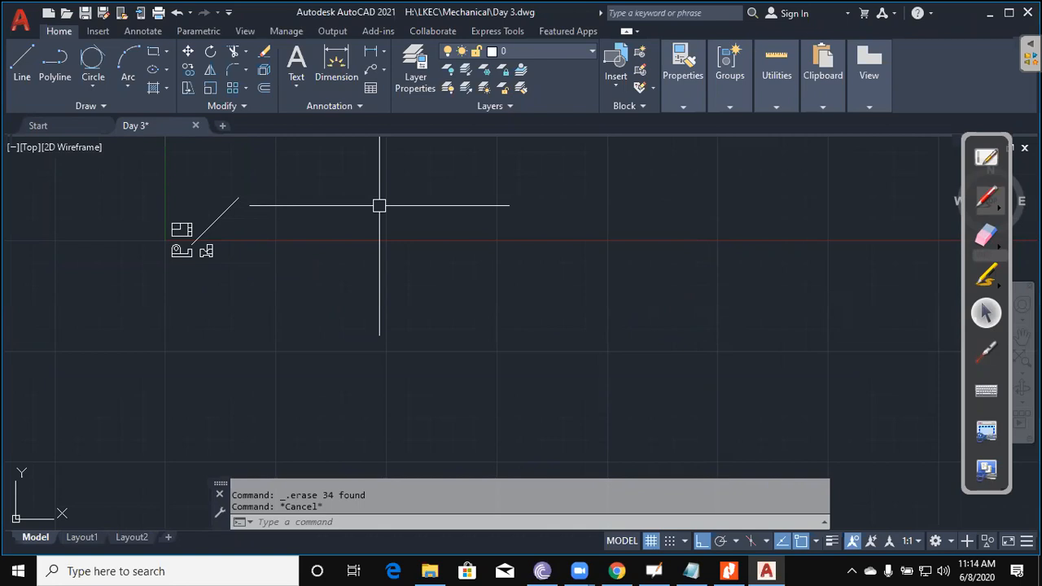
{"action": "type", "text": "ray"}
{"action": "key", "text": "Return"}
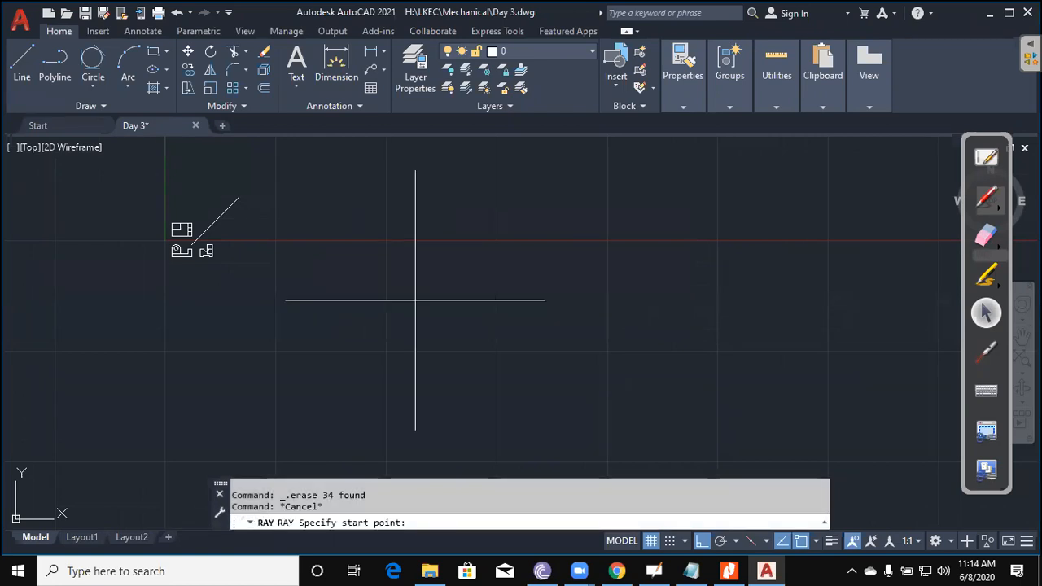
{"action": "left_click", "coordinate": [458, 326]}
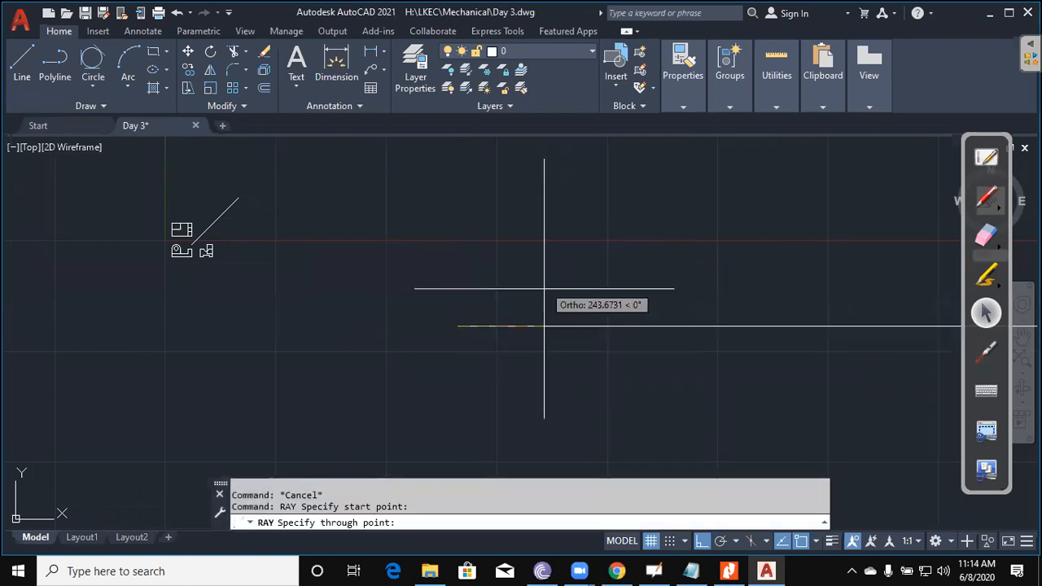
{"action": "key", "text": "Escape"}
Step: Erase the horizontal ray, keeping the orthographic views and their diagonal line
{"action": "scroll", "coordinate": [703, 344], "scroll_direction": "down", "scroll_amount": 4}
{"action": "middle_click_drag", "start_coordinate": [836, 398], "coordinate": [641, 362]}
{"action": "left_click", "coordinate": [720, 381]}
{"action": "left_click", "coordinate": [530, 240]}
{"action": "type", "text": "e"}
{"action": "key", "text": "Return"}
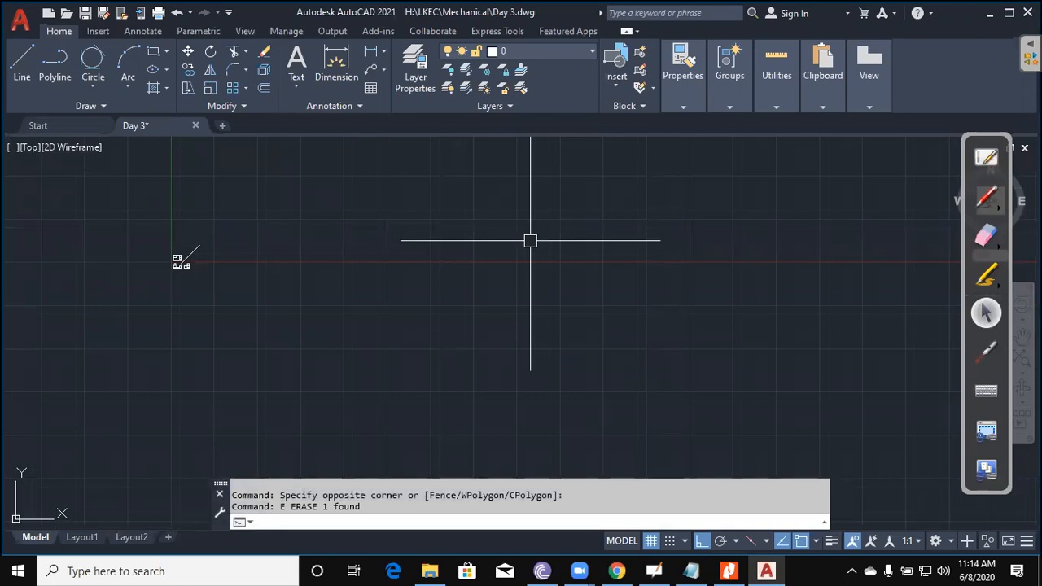
{"action": "key", "text": "Escape"}
{"action": "key", "text": "Escape"}
{"action": "middle_click_drag", "start_coordinate": [492, 267], "coordinate": [453, 281]}
{"action": "scroll", "coordinate": [399, 261], "scroll_direction": "up", "scroll_amount": 2}
{"action": "middle_click_drag", "start_coordinate": [399, 260], "coordinate": [450, 288]}
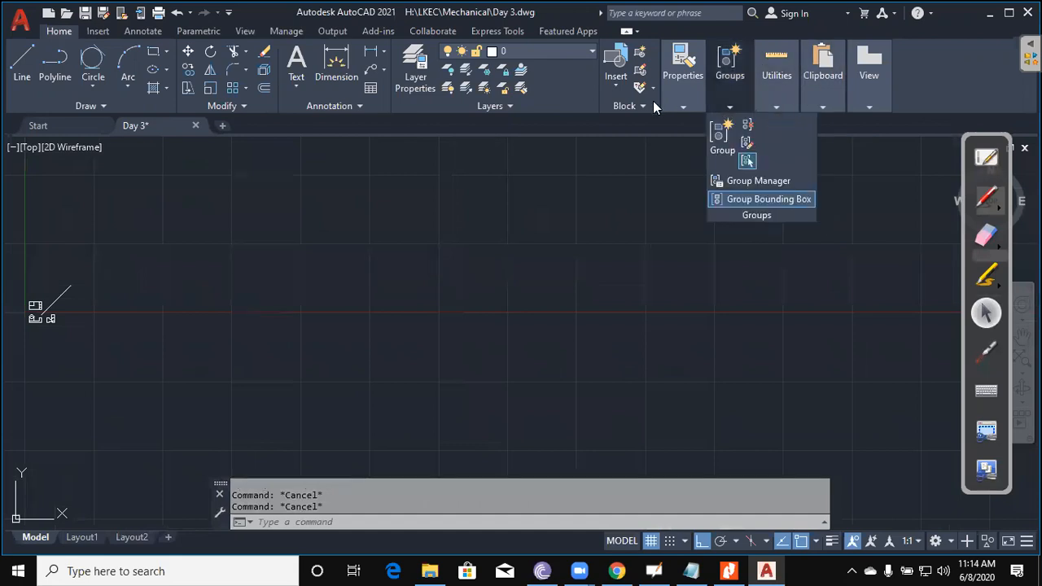
Step: Examine the object colours and lineweights on offer in the object properties
{"action": "mouse_move", "coordinate": [680, 104]}
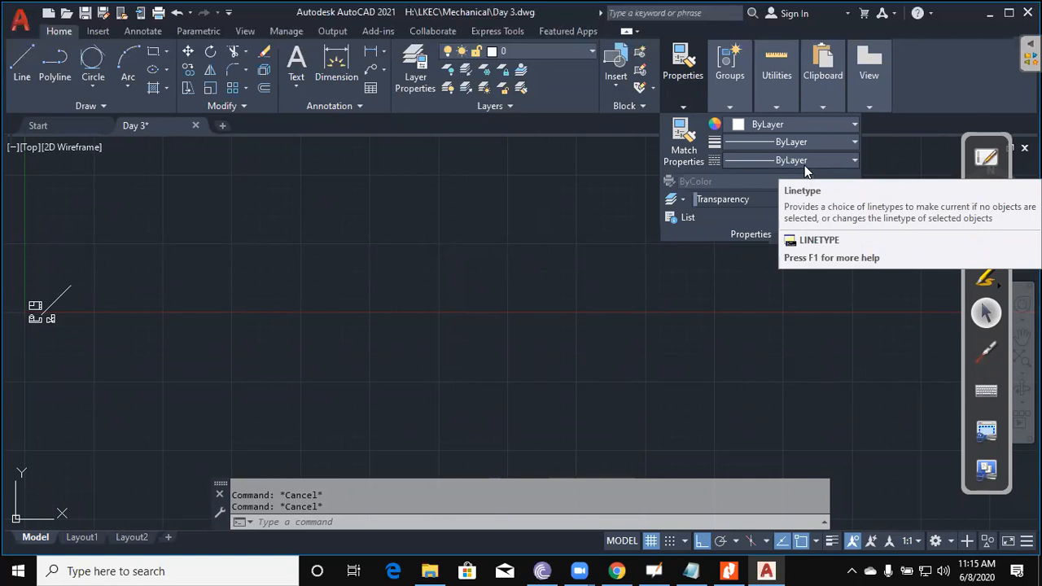
{"action": "left_click", "coordinate": [821, 122]}
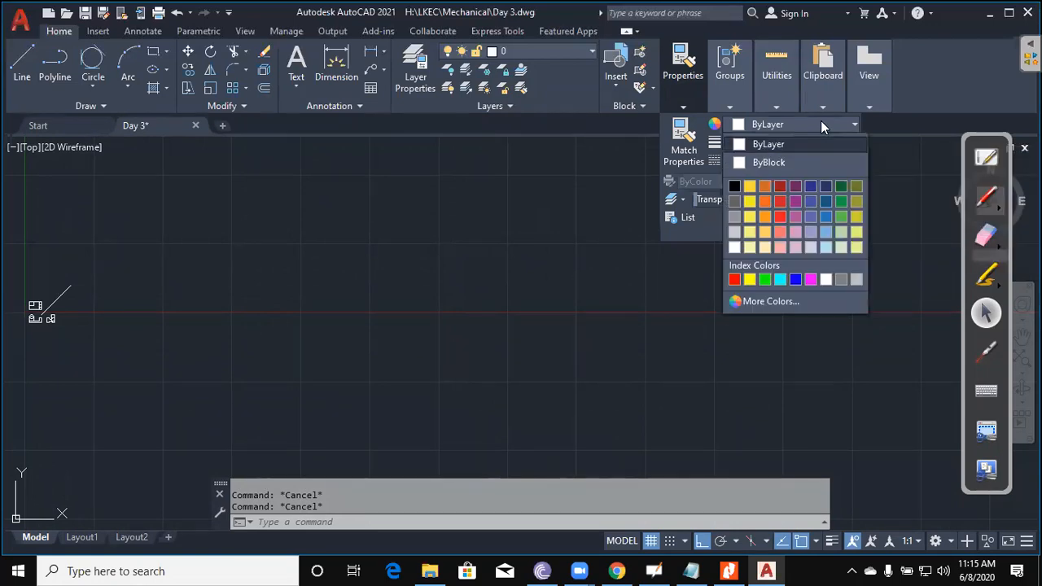
{"action": "left_click", "coordinate": [821, 122]}
{"action": "left_click", "coordinate": [829, 142]}
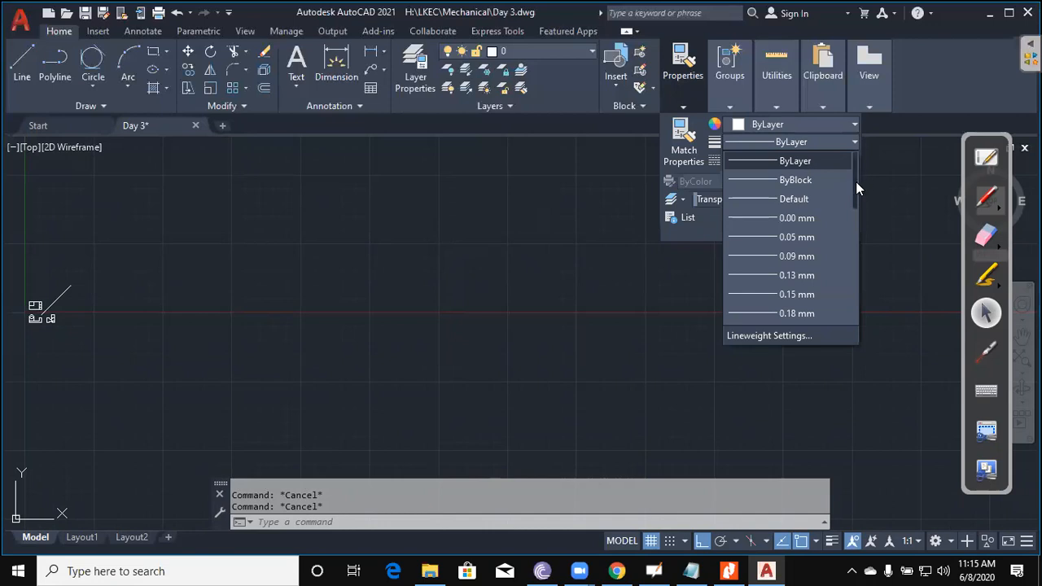
{"action": "left_click", "coordinate": [856, 181]}
{"action": "left_click", "coordinate": [854, 145]}
{"action": "left_click_drag", "start_coordinate": [853, 185], "coordinate": [854, 246]}
{"action": "left_click", "coordinate": [929, 90]}
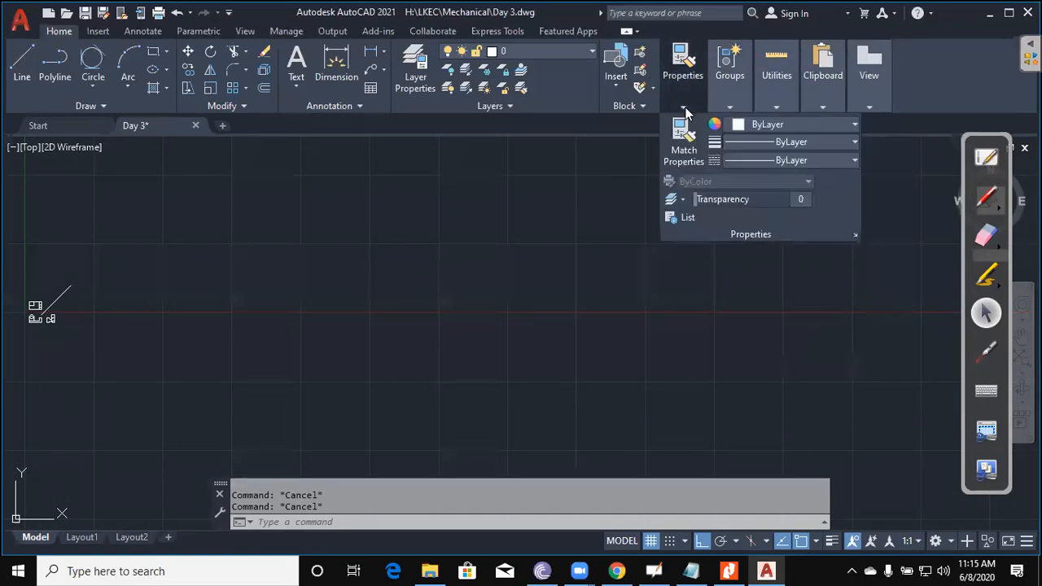
Step: Load the HIDDEN linetype from acad.lin into the drawing
{"action": "left_click", "coordinate": [772, 161]}
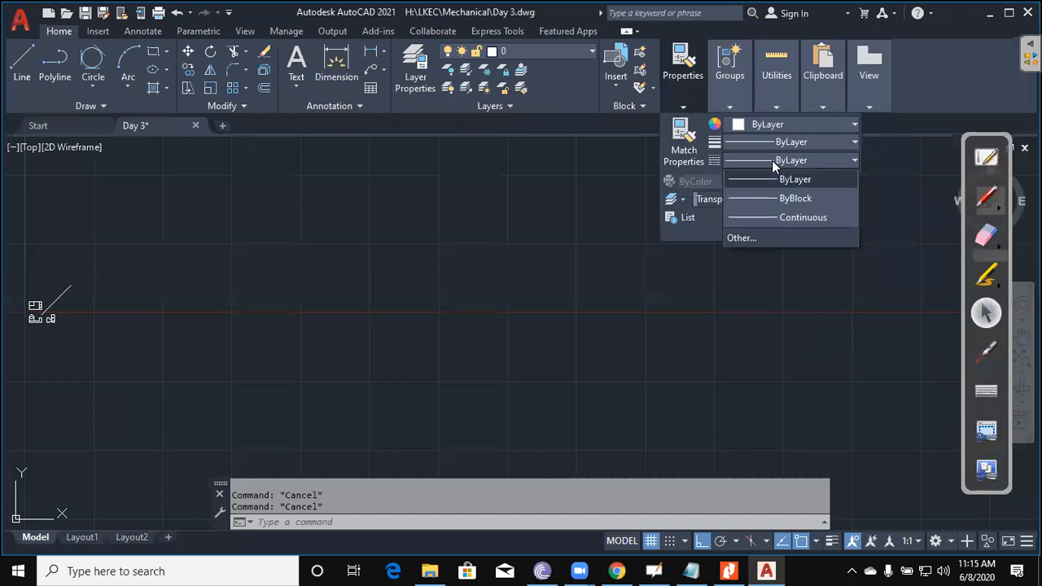
{"action": "left_click", "coordinate": [752, 238]}
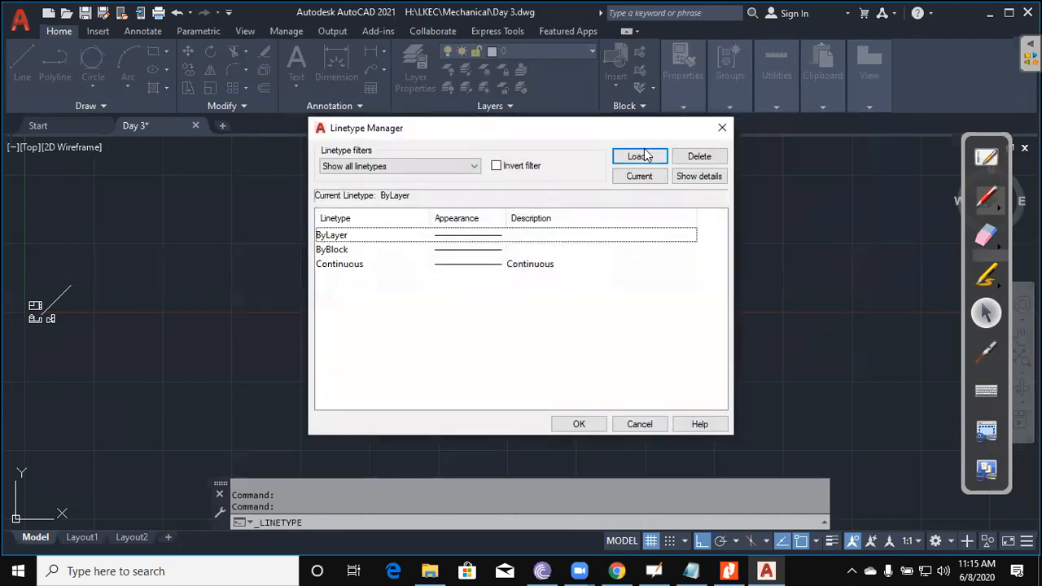
{"action": "left_click", "coordinate": [640, 155]}
{"action": "left_click", "coordinate": [417, 316]}
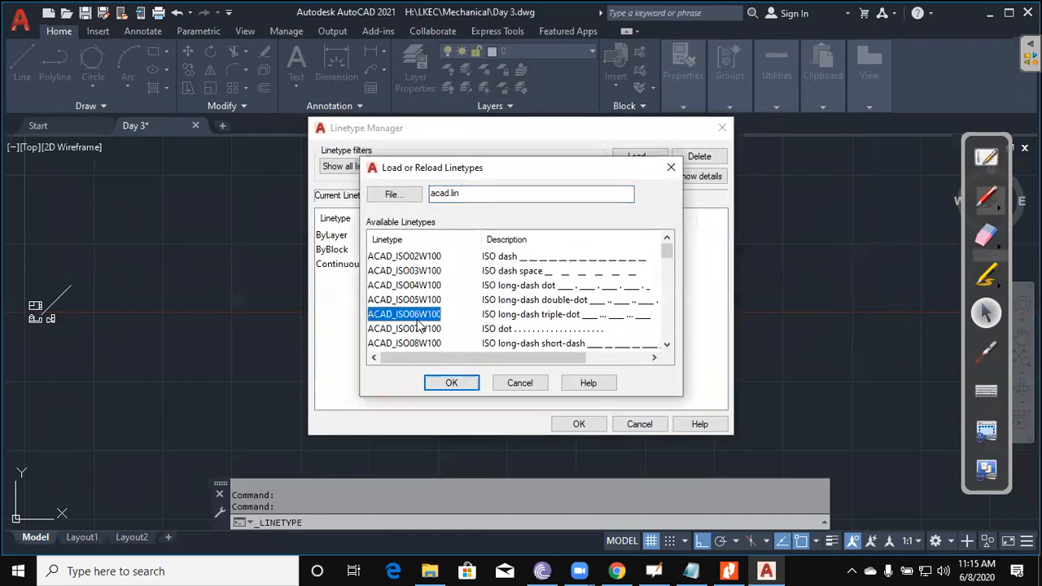
{"action": "key", "text": "h"}
{"action": "left_click", "coordinate": [451, 383]}
Step: Load the CENTER linetype from acad.lin as well
{"action": "left_click", "coordinate": [640, 156]}
{"action": "left_click", "coordinate": [453, 301]}
{"action": "key", "text": "c"}
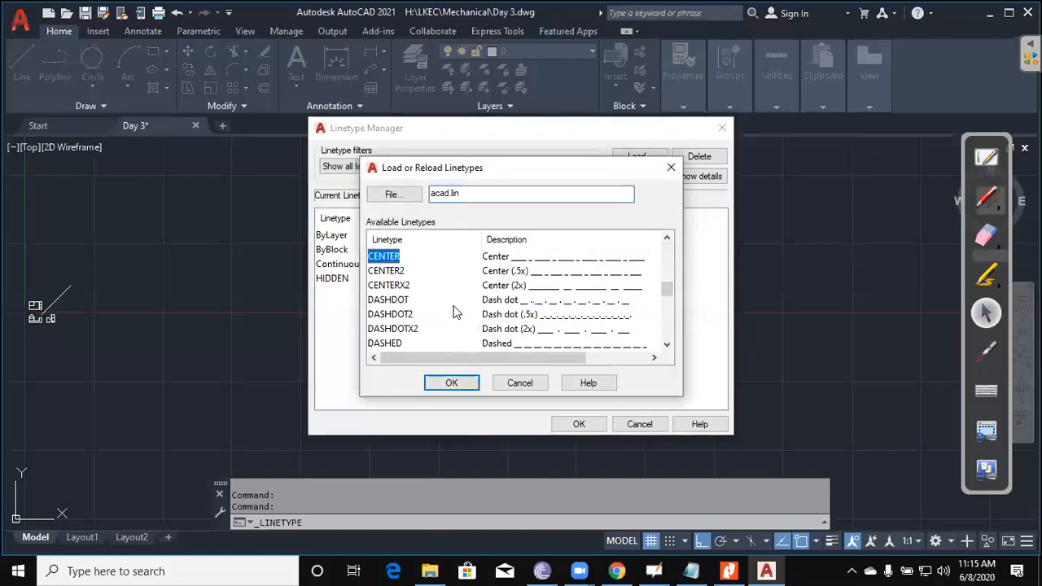
{"action": "left_click", "coordinate": [451, 383]}
Step: Load the PHANTOM linetype from acad.lin and accept the loaded linetypes
{"action": "left_click", "coordinate": [640, 155]}
{"action": "left_click", "coordinate": [468, 302]}
{"action": "left_click", "coordinate": [409, 343]}
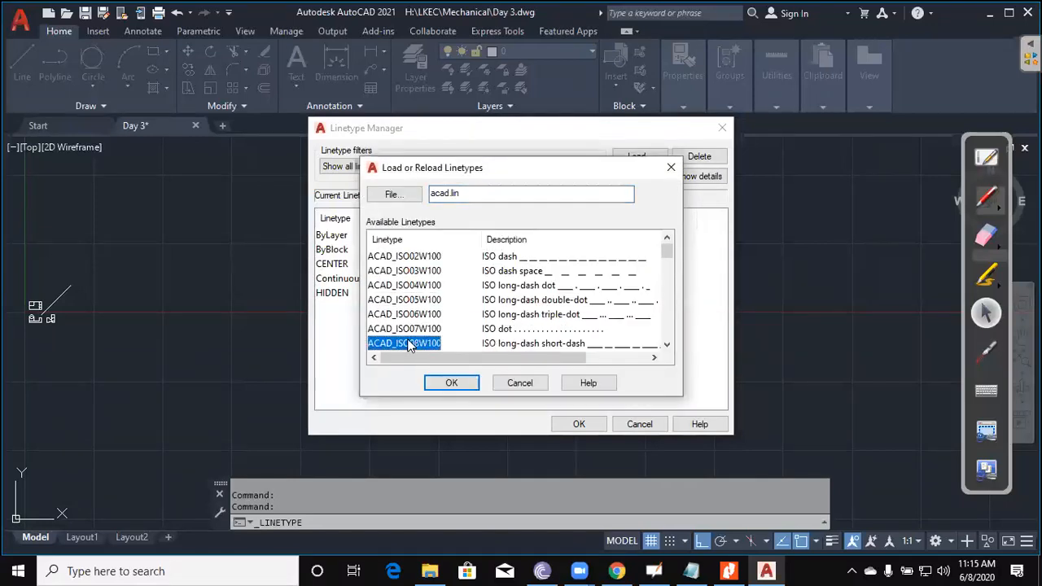
{"action": "key", "text": "p"}
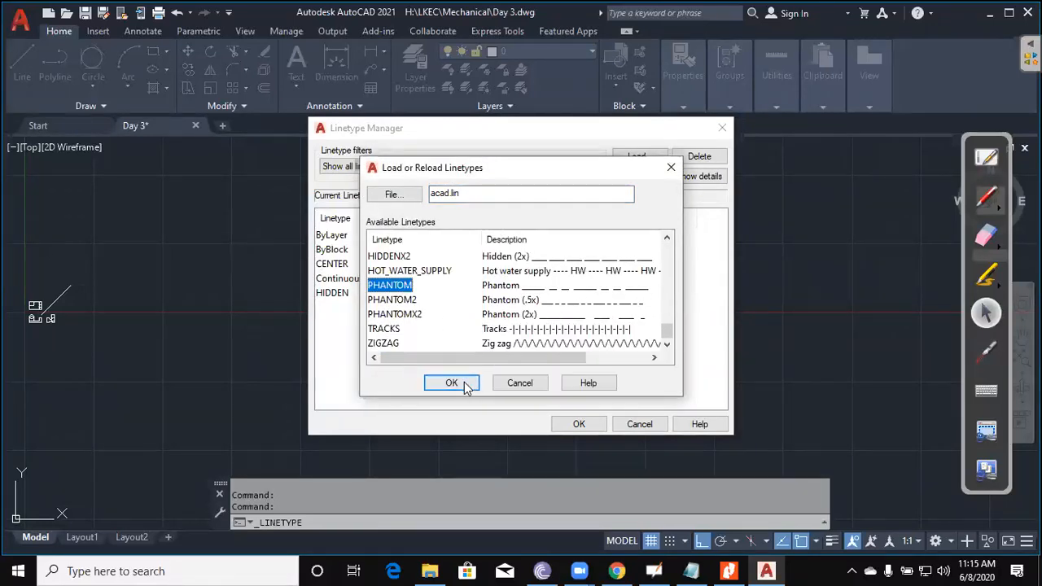
{"action": "left_click", "coordinate": [452, 383]}
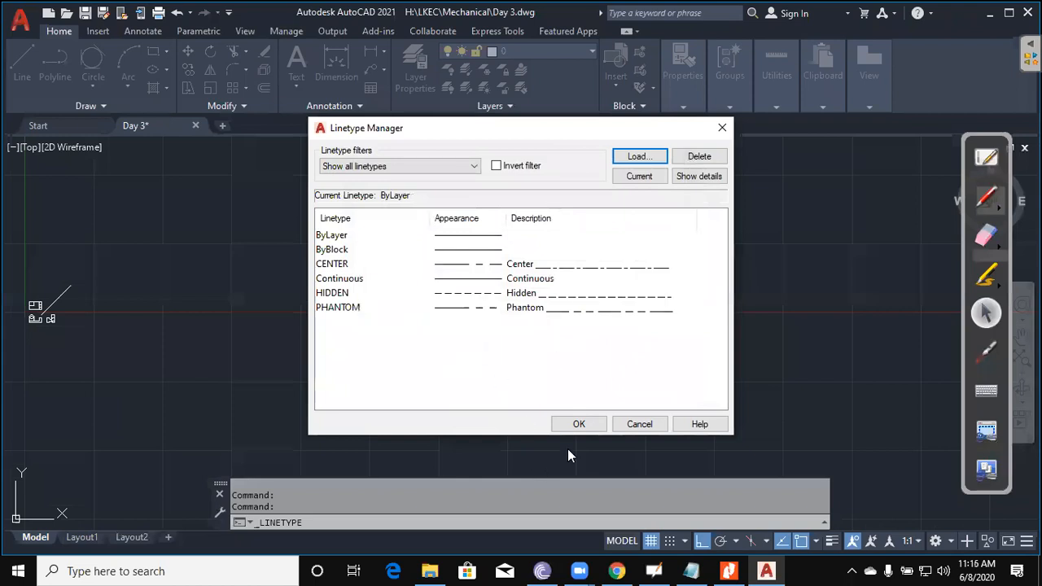
{"action": "left_click", "coordinate": [573, 424]}
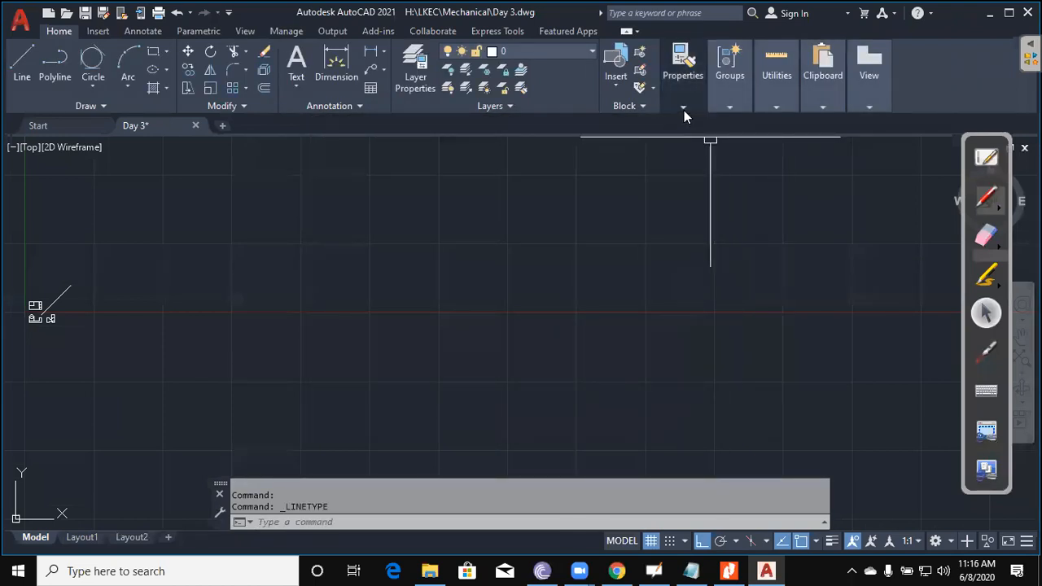
Step: Check which linetypes are offered in the object properties, keeping ByLayer as the current one
{"action": "mouse_move", "coordinate": [693, 104]}
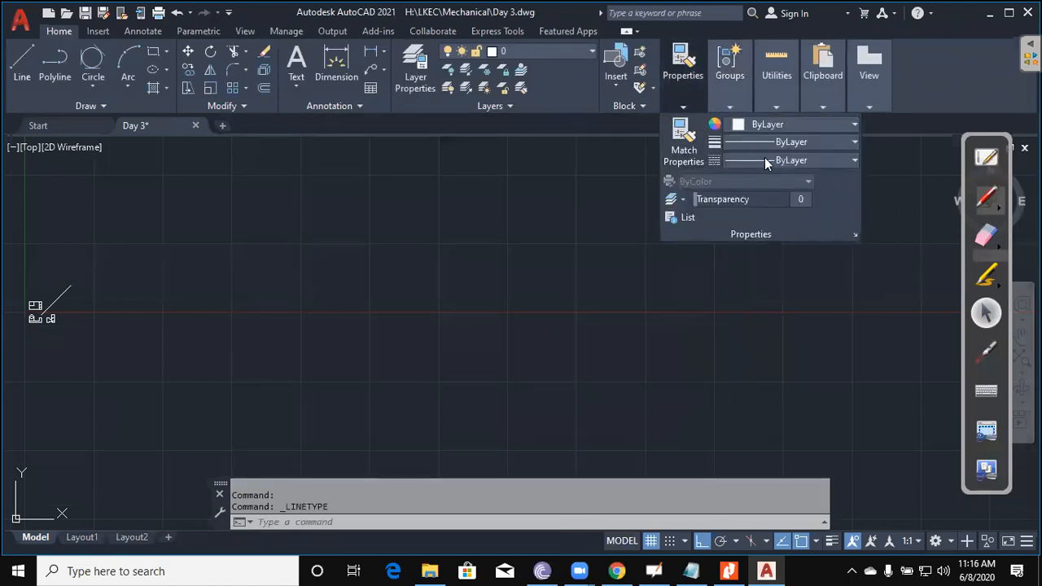
{"action": "left_click", "coordinate": [852, 162]}
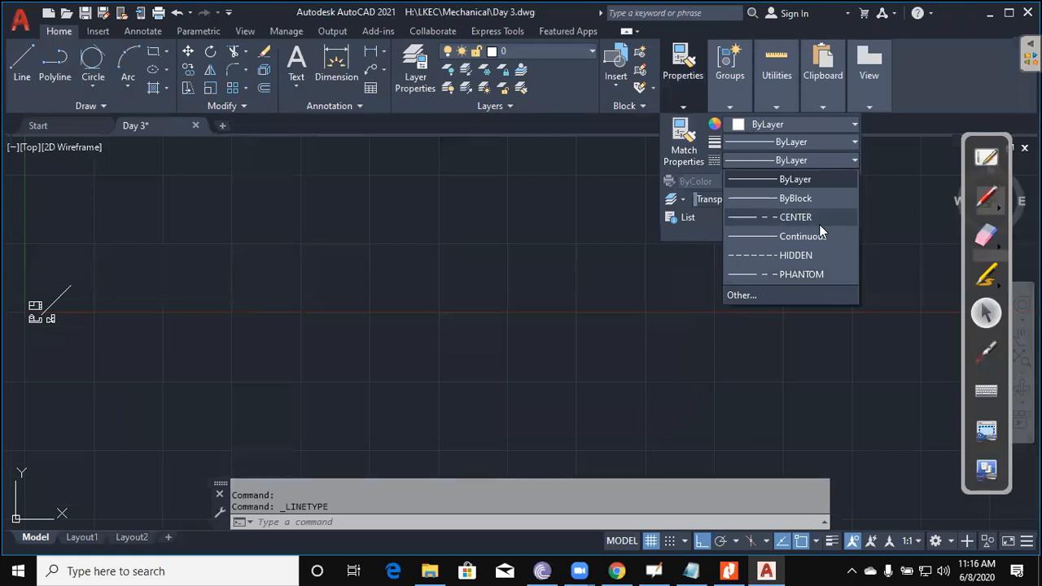
{"action": "left_click", "coordinate": [484, 266]}
{"action": "left_click", "coordinate": [411, 256]}
{"action": "left_click", "coordinate": [365, 247]}
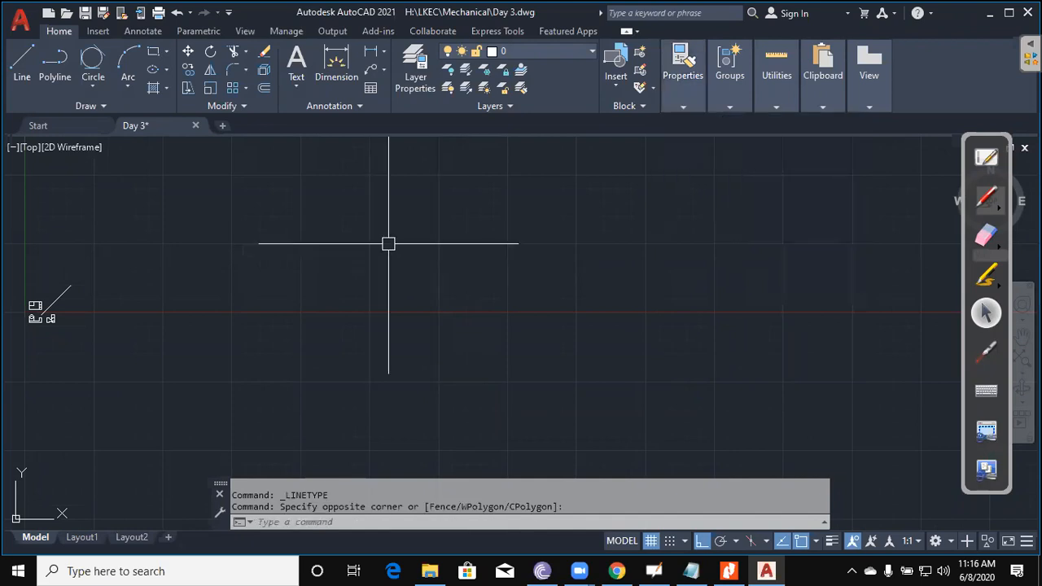
{"action": "key", "text": "Escape"}
{"action": "key", "text": "Escape"}
Step: Draw a horizontal line above the X axis, to the right of the orthographic views
{"action": "type", "text": "l"}
{"action": "key", "text": "Return"}
{"action": "left_click", "coordinate": [326, 274]}
{"action": "left_click", "coordinate": [662, 321]}
{"action": "key", "text": "Escape"}
{"action": "scroll", "coordinate": [600, 312], "scroll_direction": "up", "scroll_amount": 2}
{"action": "middle_click_drag", "start_coordinate": [600, 312], "coordinate": [624, 334]}
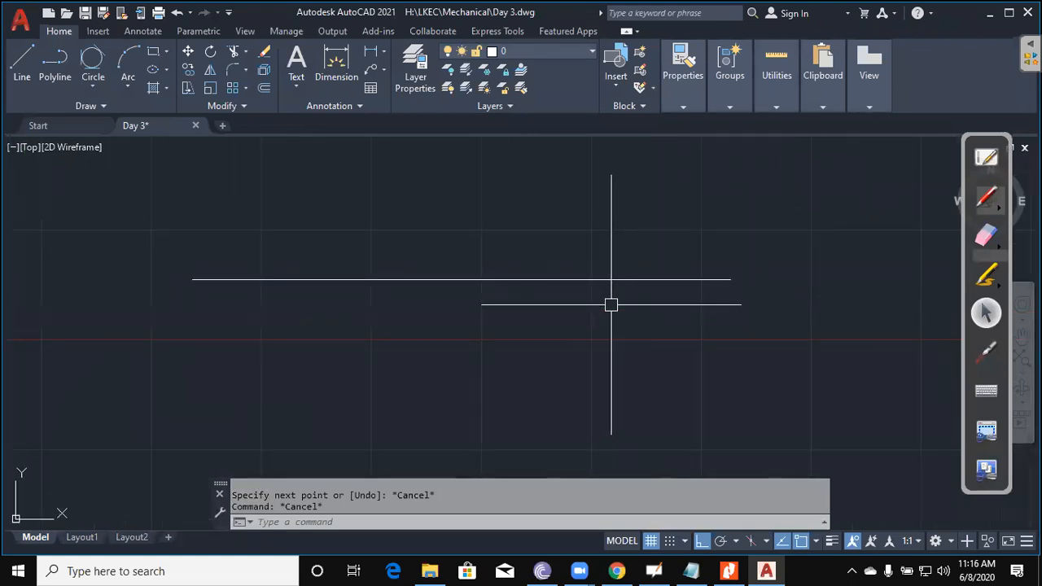
Step: Change the horizontal line's colour to red 237,31,36 and deselect it
{"action": "left_click", "coordinate": [606, 279]}
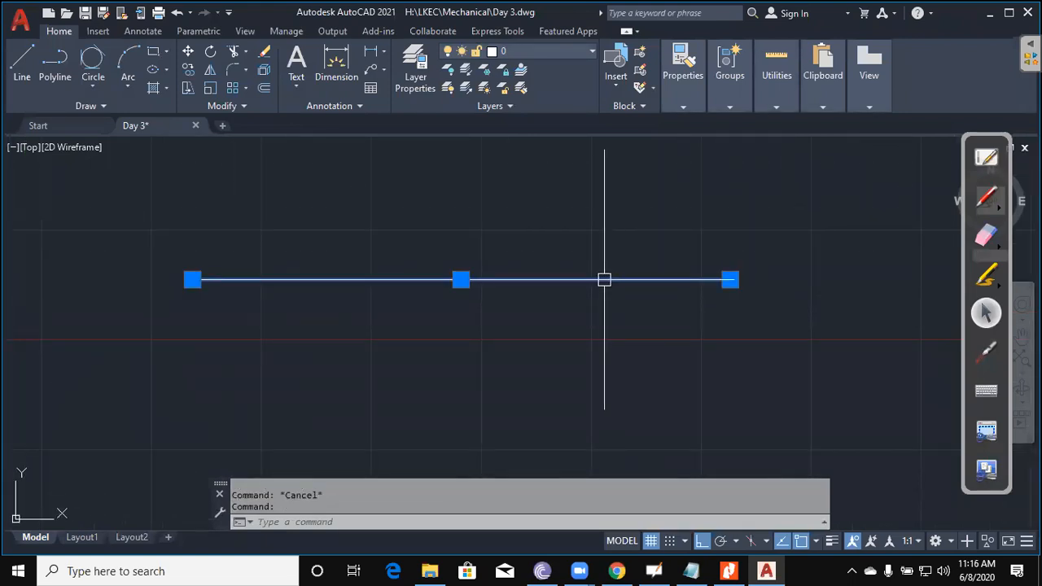
{"action": "mouse_move", "coordinate": [677, 106]}
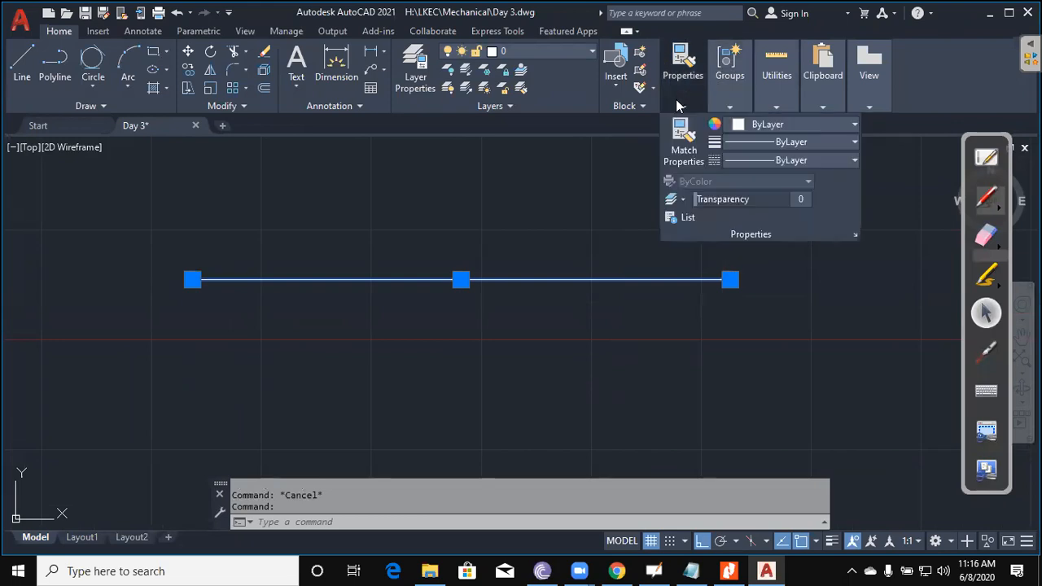
{"action": "left_click", "coordinate": [774, 124]}
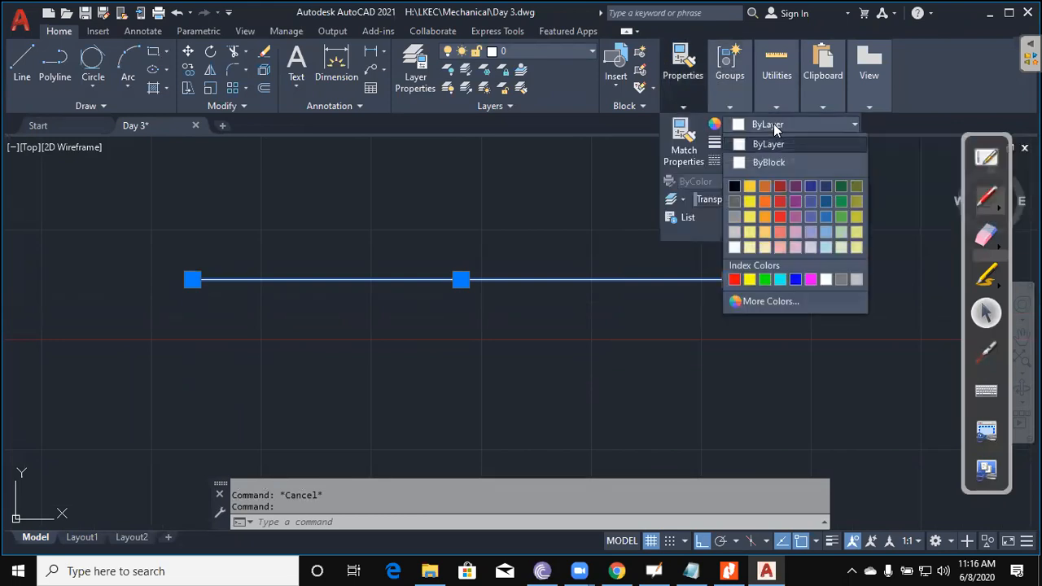
{"action": "left_click", "coordinate": [780, 213]}
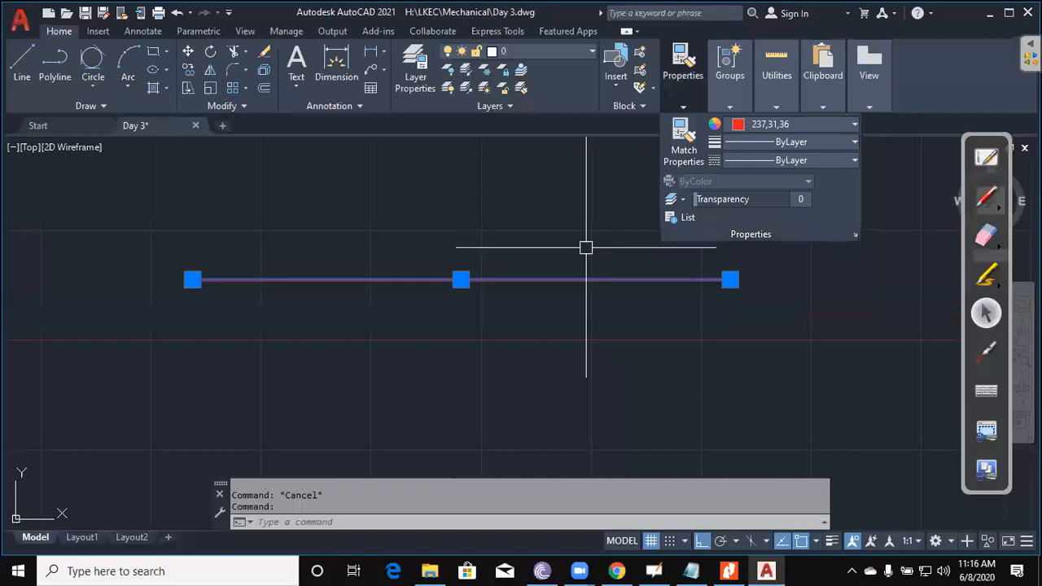
{"action": "left_click", "coordinate": [551, 243]}
{"action": "left_click", "coordinate": [492, 218]}
{"action": "key", "text": "Escape"}
Step: Draw a second horizontal line below the X axis, offset to the right of the red line
{"action": "middle_click_drag", "start_coordinate": [673, 359], "coordinate": [670, 288]}
{"action": "type", "text": "l"}
{"action": "key", "text": "Return"}
{"action": "scroll", "coordinate": [670, 289], "scroll_direction": "down", "scroll_amount": 4}
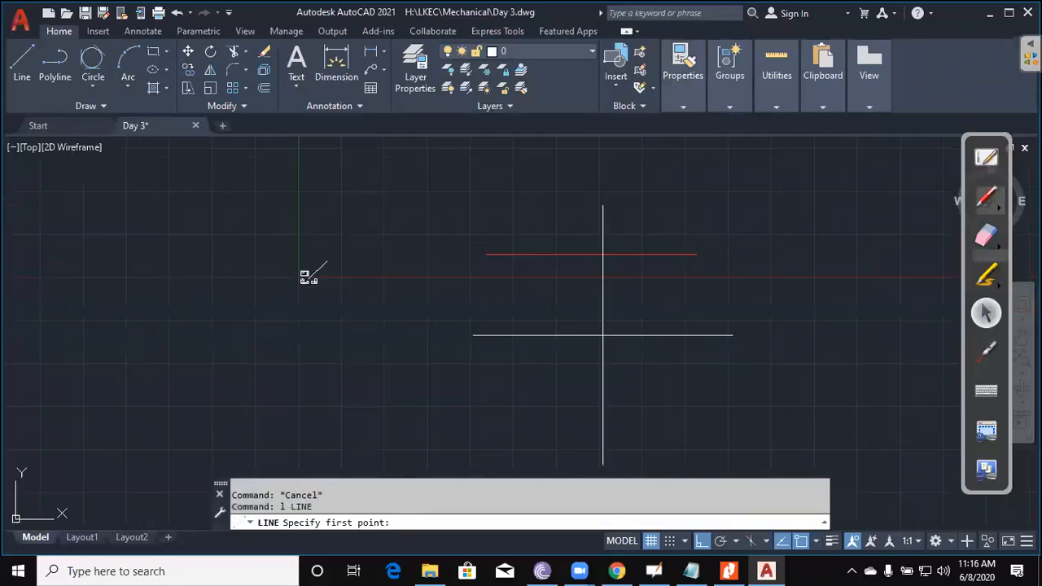
{"action": "left_click", "coordinate": [573, 350]}
{"action": "left_click", "coordinate": [823, 350]}
{"action": "key", "text": "Escape"}
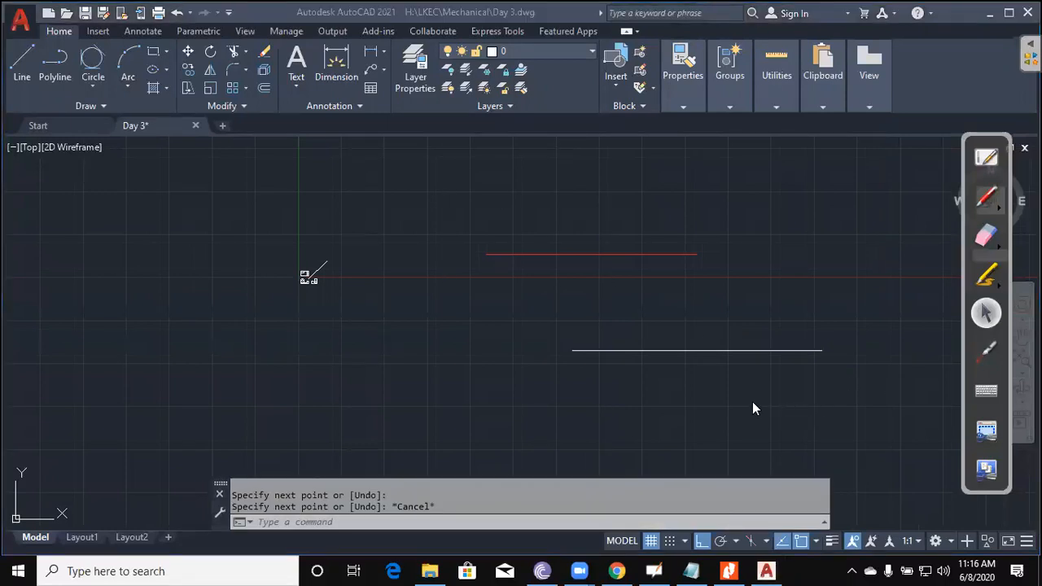
Step: Draw a circle below the red line, to the left of the second horizontal line
{"action": "left_click", "coordinate": [497, 399]}
{"action": "key", "text": "Escape"}
{"action": "type", "text": "c"}
{"action": "key", "text": "Return"}
{"action": "left_click", "coordinate": [502, 399]}
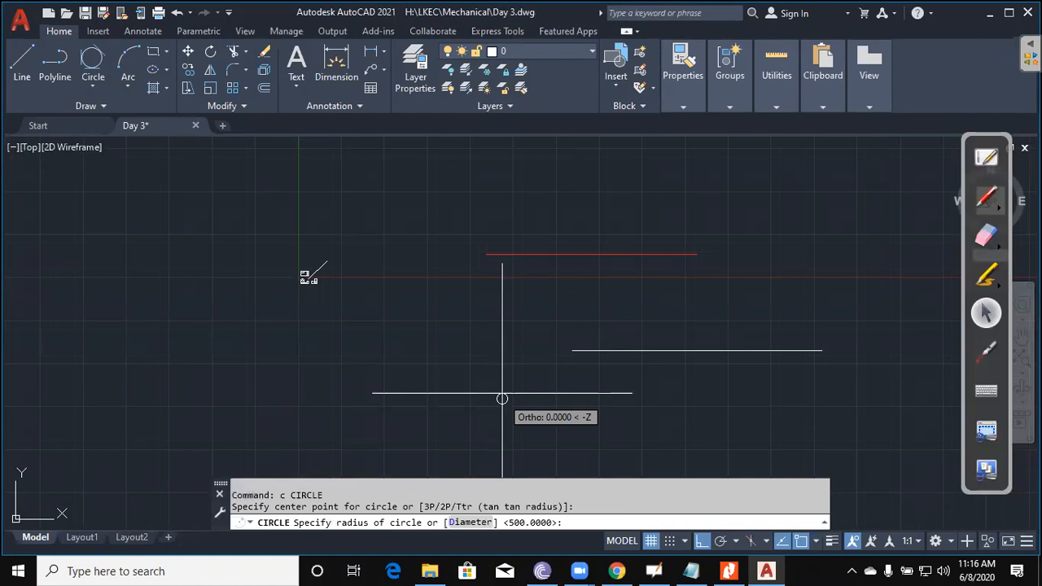
{"action": "key", "text": "Return"}
{"action": "key", "text": "Return"}
{"action": "middle_click_drag", "start_coordinate": [570, 366], "coordinate": [525, 358]}
{"action": "key", "text": "Escape"}
{"action": "key", "text": "Escape"}
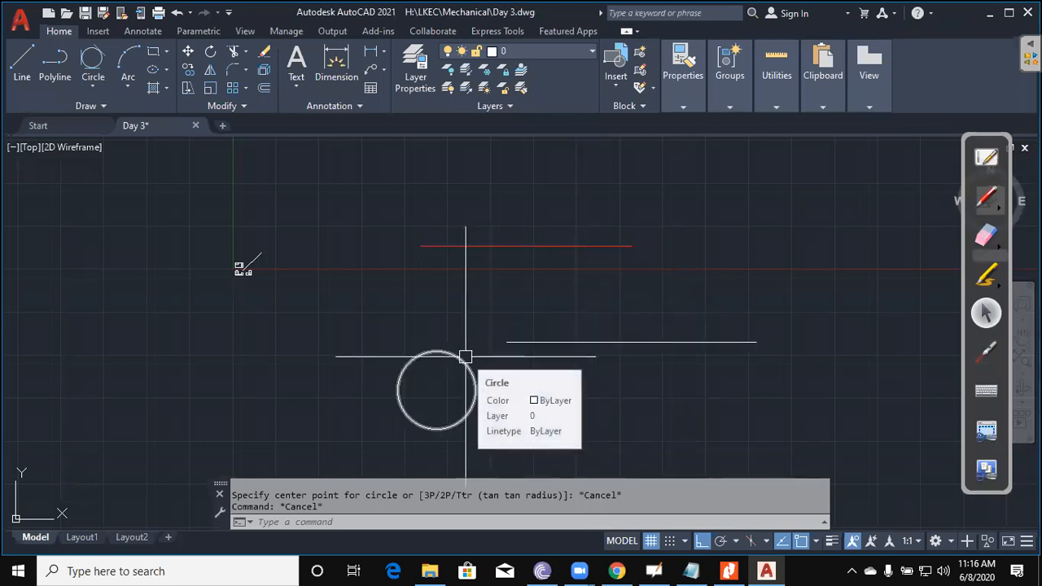
{"action": "key", "text": "Escape"}
{"action": "left_click", "coordinate": [588, 343]}
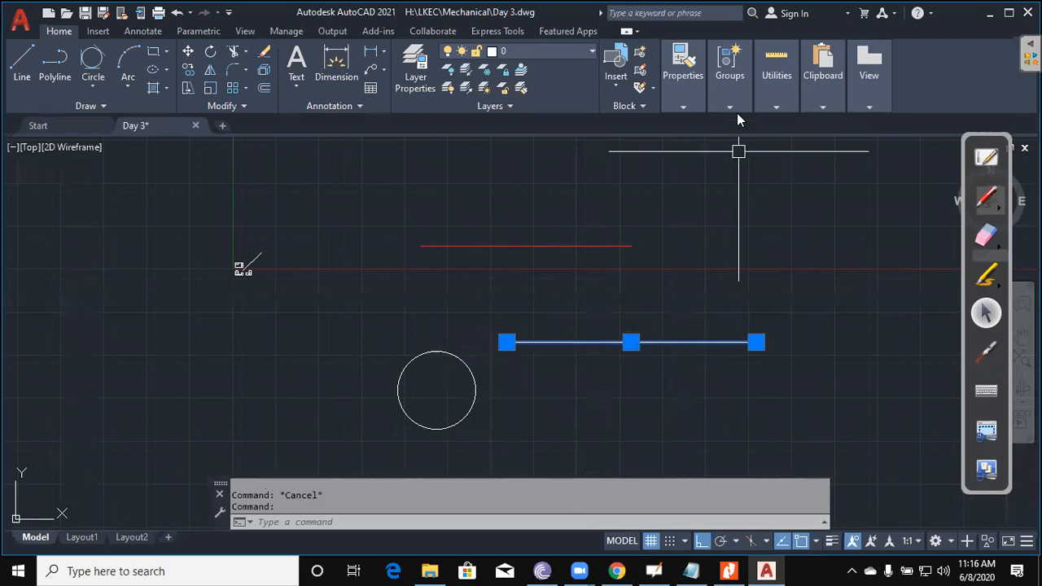
{"action": "mouse_move", "coordinate": [730, 65]}
{"action": "left_click", "coordinate": [852, 125]}
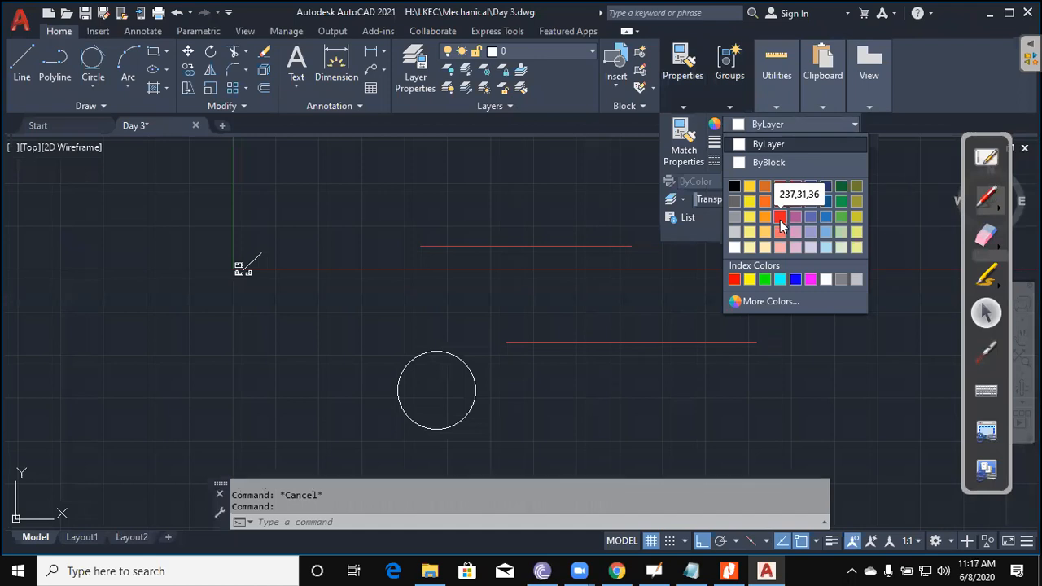
{"action": "key", "text": "Escape"}
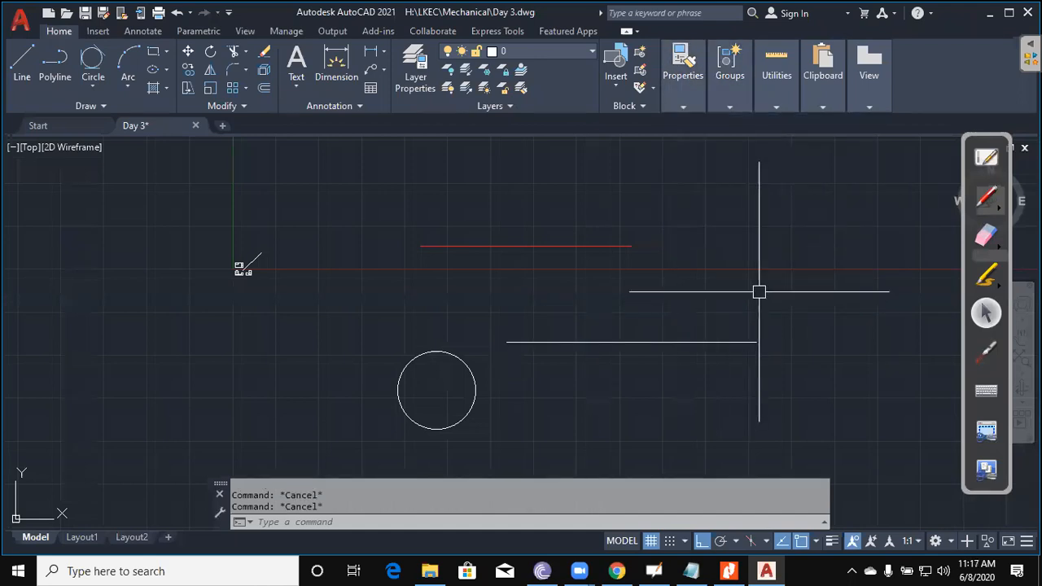
Step: Match the properties of the red line above the X axis onto the second horizontal line and the circle
{"action": "scroll", "coordinate": [521, 244], "scroll_direction": "up", "scroll_amount": 4}
{"action": "middle_click_drag", "start_coordinate": [535, 261], "coordinate": [506, 286]}
{"action": "scroll", "coordinate": [653, 282], "scroll_direction": "down", "scroll_amount": 2}
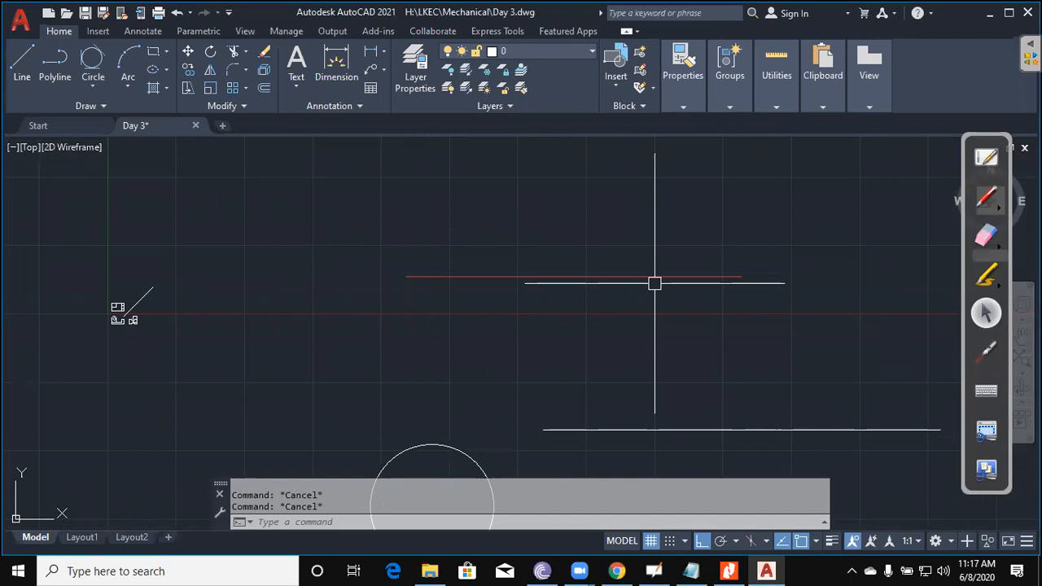
{"action": "scroll", "coordinate": [665, 295], "scroll_direction": "down", "scroll_amount": 2}
{"action": "middle_click_drag", "start_coordinate": [703, 314], "coordinate": [615, 280]}
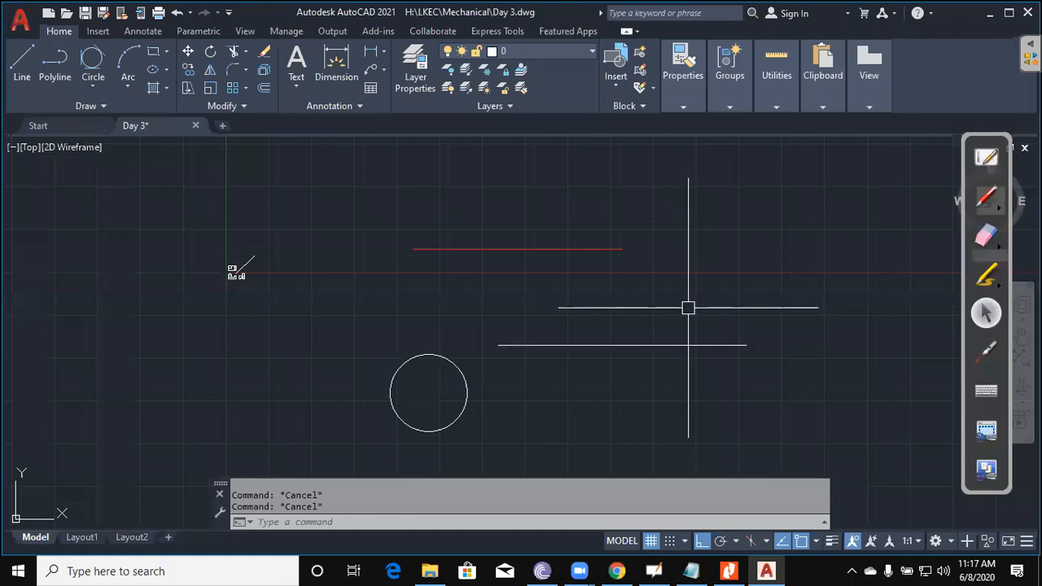
{"action": "type", "text": "ma"}
{"action": "key", "text": "Return"}
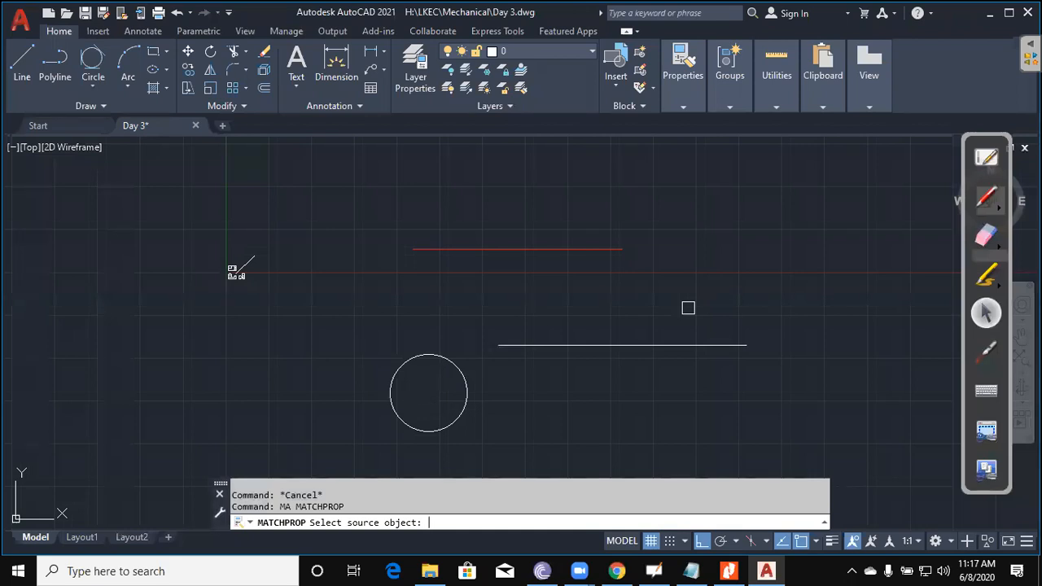
{"action": "left_click", "coordinate": [584, 245]}
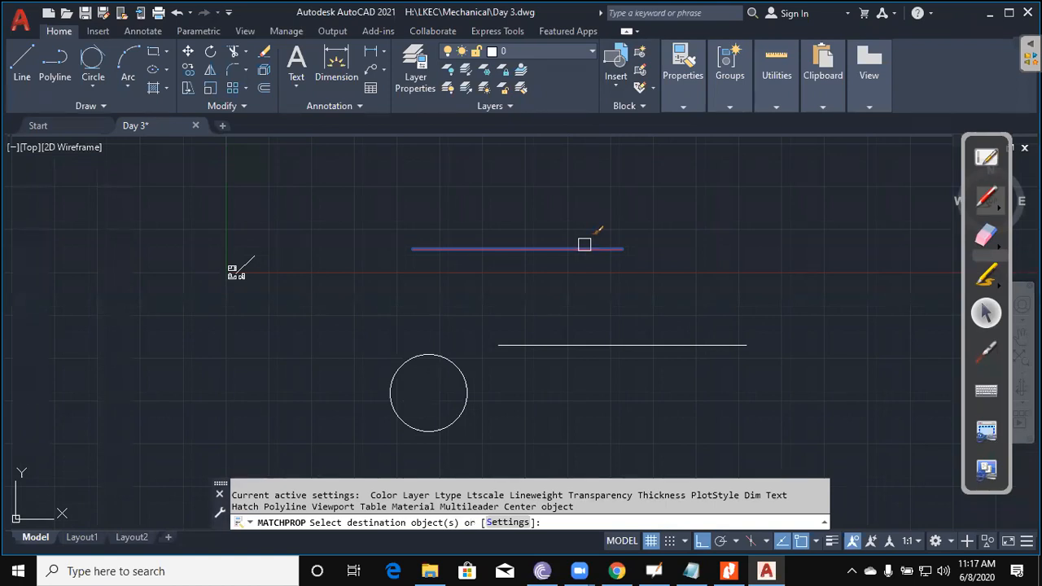
{"action": "left_click", "coordinate": [619, 347]}
{"action": "left_click", "coordinate": [467, 376]}
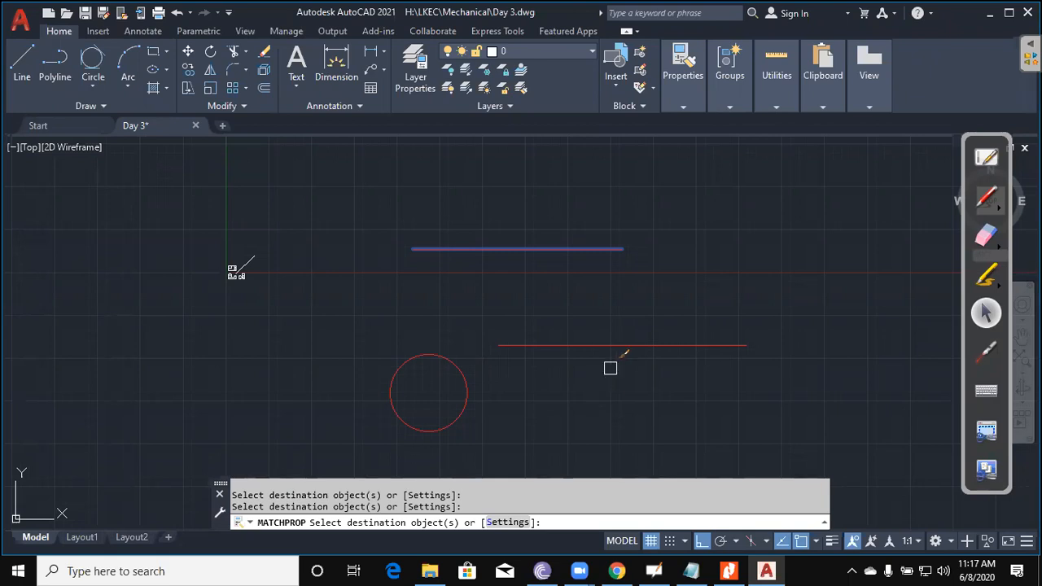
{"action": "key", "text": "Escape"}
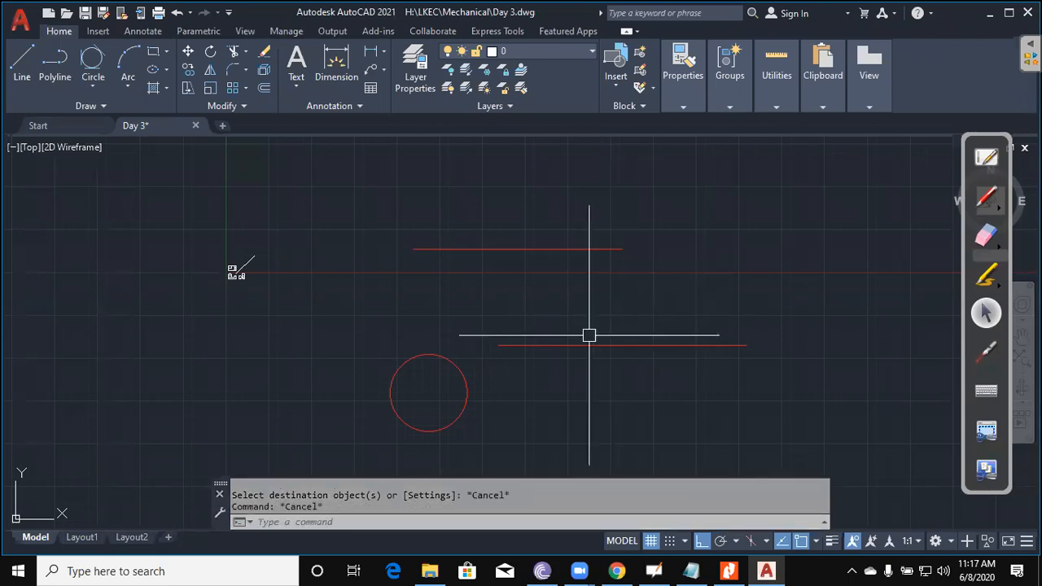
{"action": "left_click", "coordinate": [554, 345]}
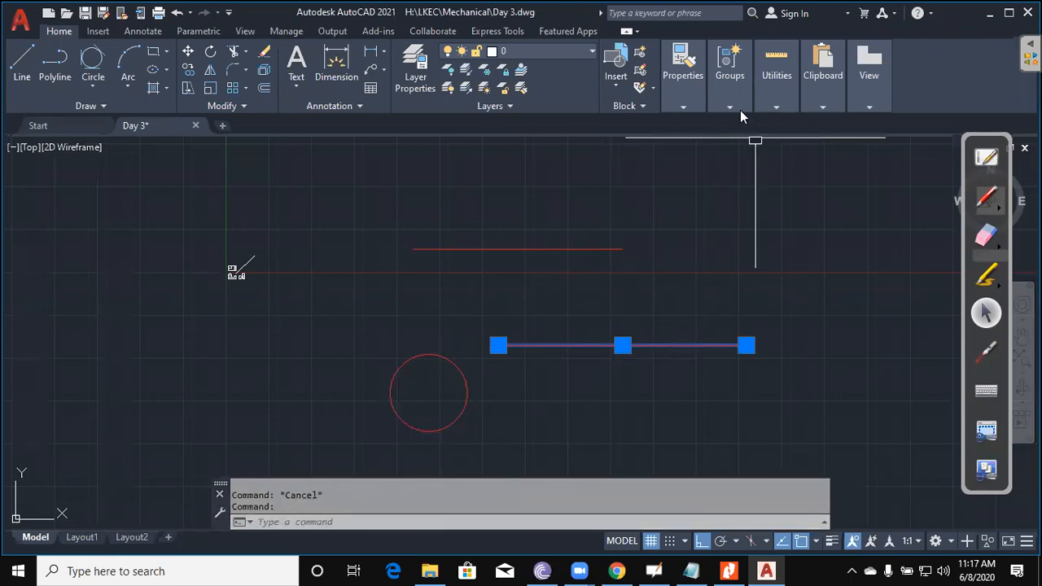
{"action": "mouse_move", "coordinate": [730, 81]}
{"action": "key", "text": "Escape"}
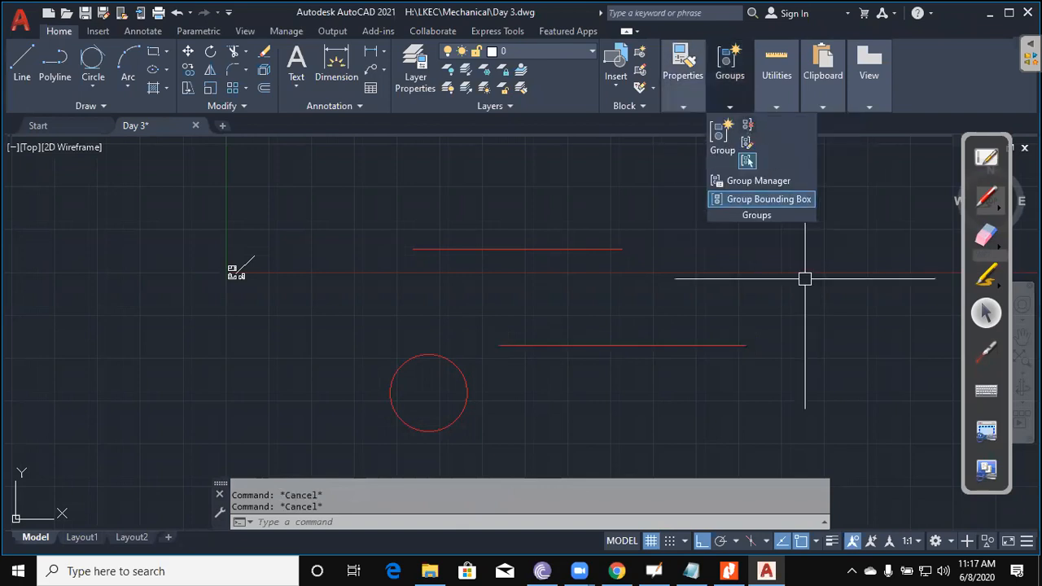
Step: Set the lineweight of the upper red line to 0.50 mm and deselect it
{"action": "left_click", "coordinate": [598, 248]}
{"action": "mouse_move", "coordinate": [674, 111]}
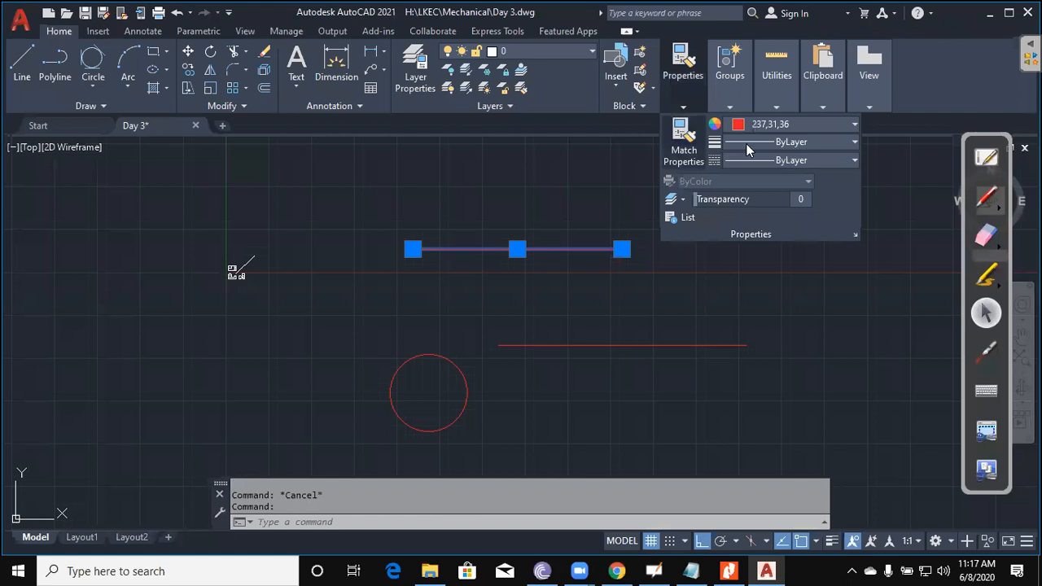
{"action": "left_click", "coordinate": [802, 141]}
{"action": "scroll", "coordinate": [770, 264], "scroll_direction": "down", "scroll_amount": 2}
{"action": "scroll", "coordinate": [771, 265], "scroll_direction": "down", "scroll_amount": 1}
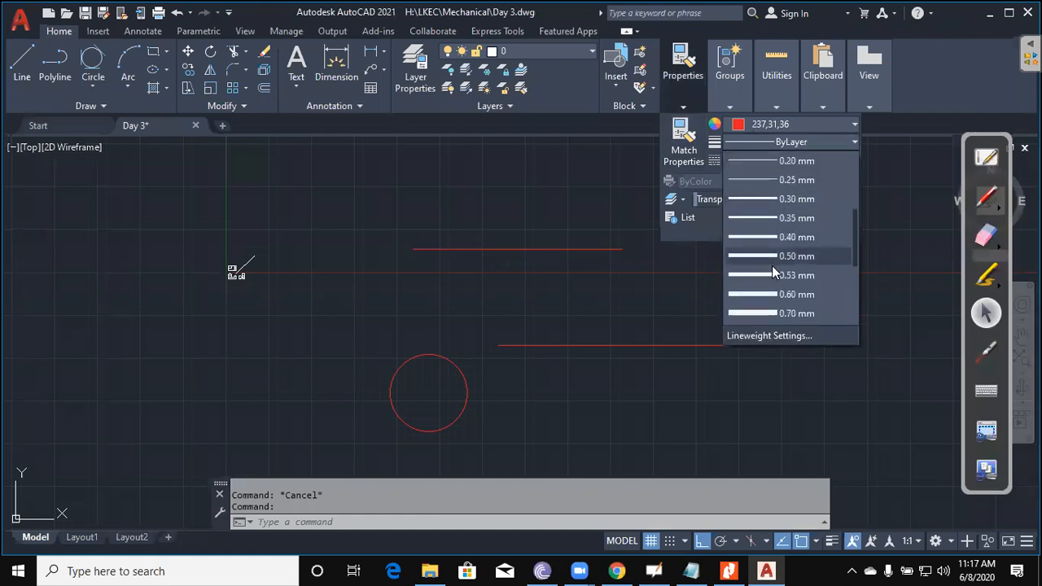
{"action": "left_click", "coordinate": [790, 255]}
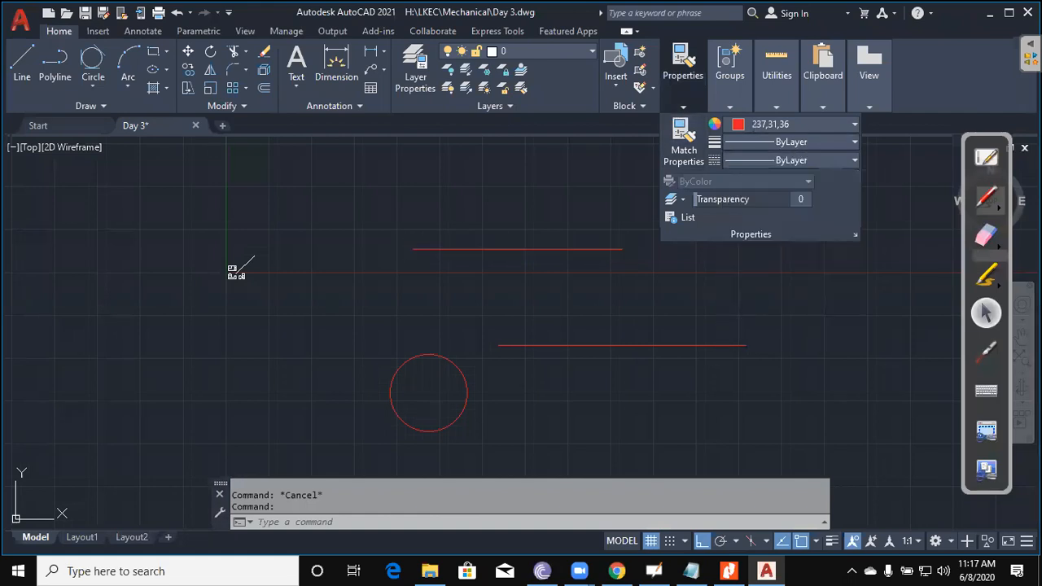
{"action": "key", "text": "Escape"}
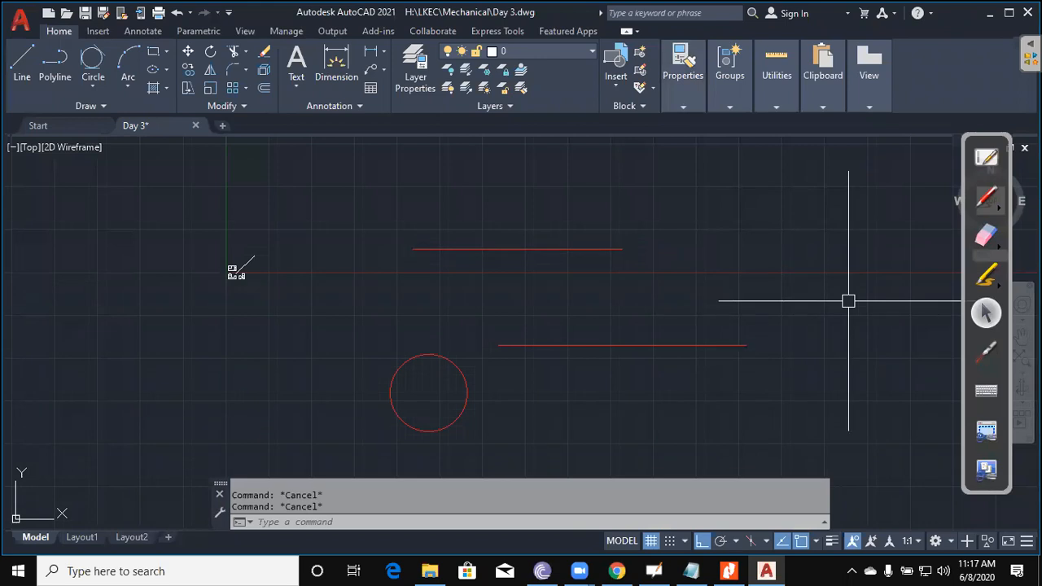
Step: Check the lineweight assigned to the upper red line and deselect it
{"action": "left_click", "coordinate": [580, 249]}
{"action": "left_click", "coordinate": [684, 107]}
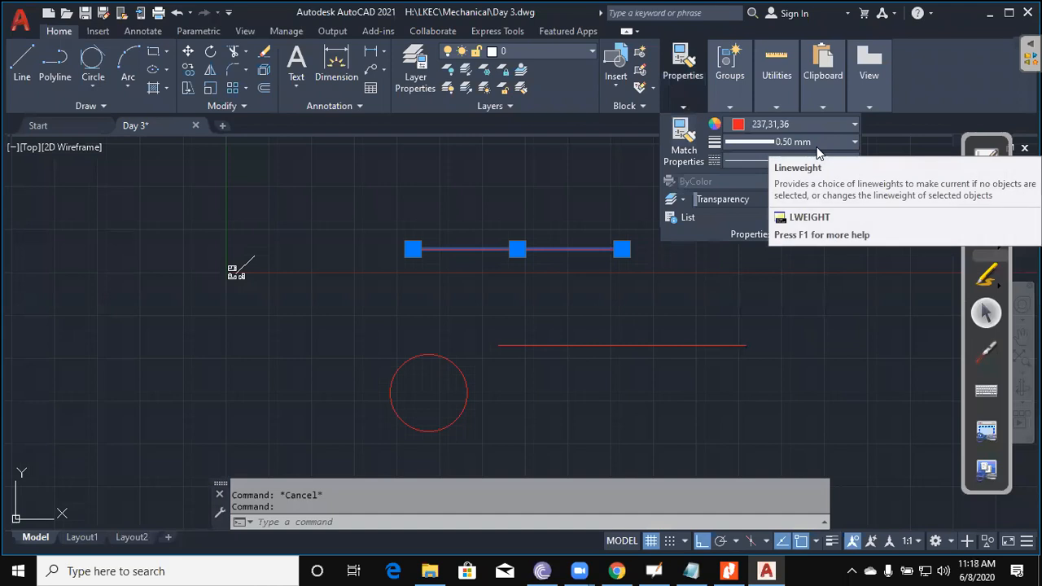
{"action": "key", "text": "Escape"}
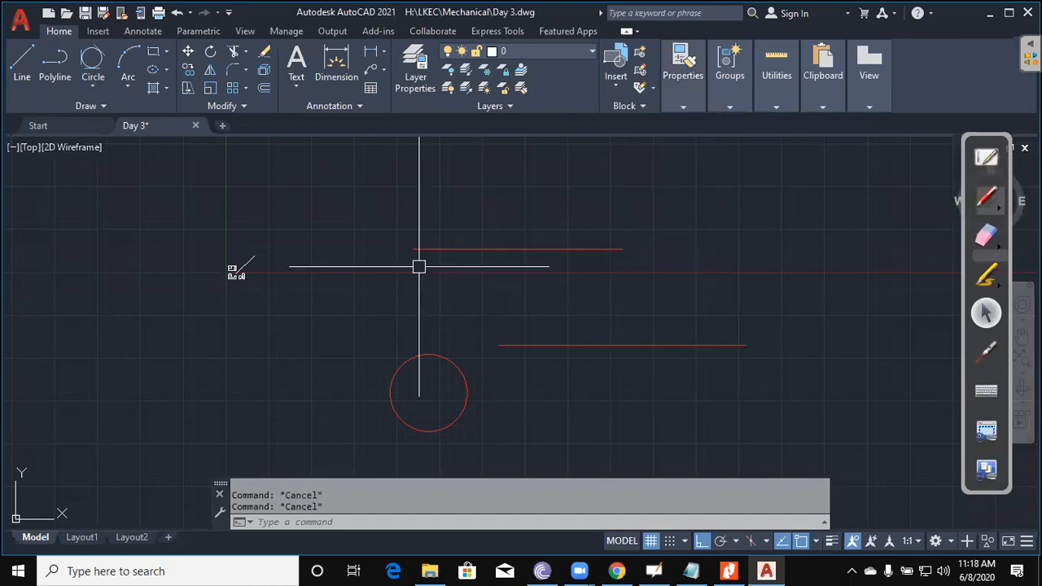
Step: Turn the drawing's lineweight display on to view the line thickness and switch it off again
{"action": "mouse_move", "coordinate": [493, 251]}
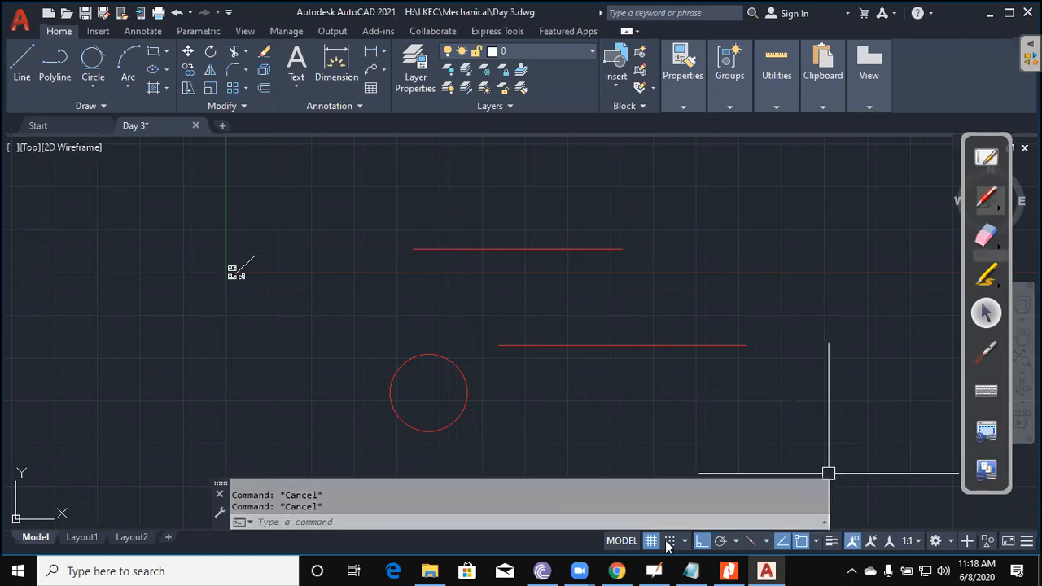
{"action": "left_click", "coordinate": [830, 542]}
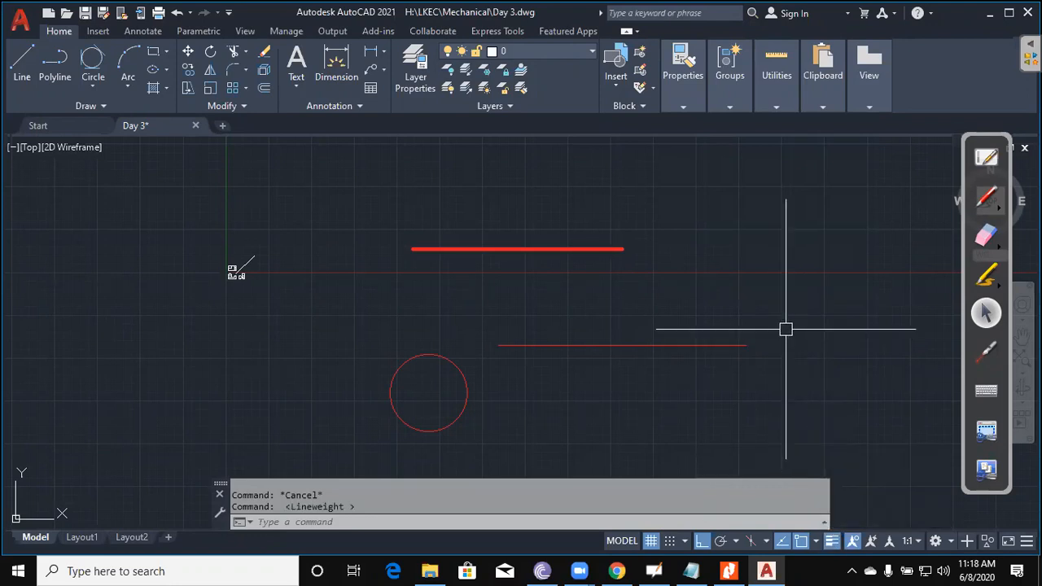
{"action": "left_click", "coordinate": [831, 542]}
Step: Review the upper red line's colour, lineweight and linetype properties and clear the selection
{"action": "left_click", "coordinate": [614, 249]}
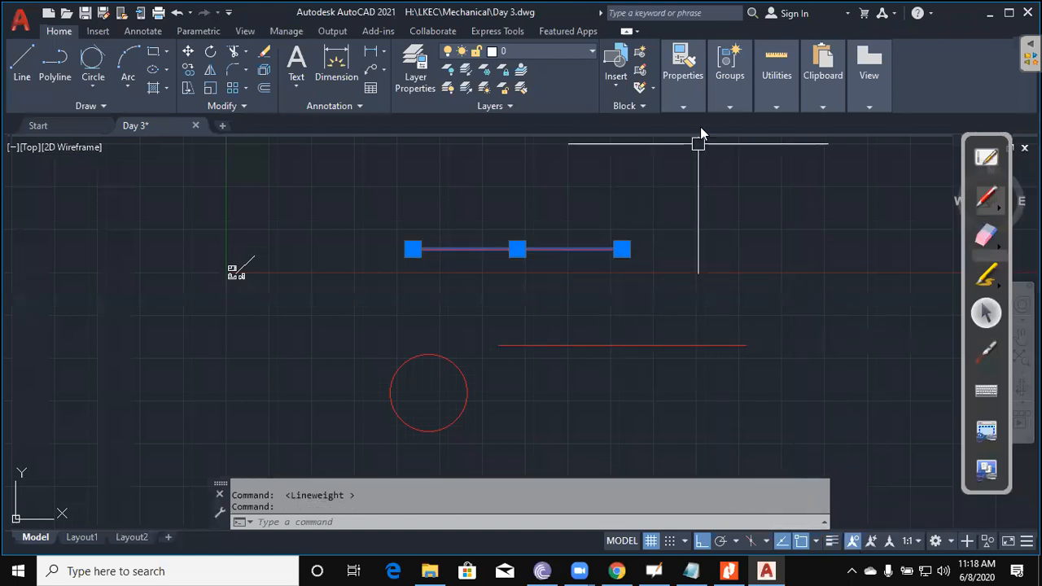
{"action": "mouse_move", "coordinate": [681, 103]}
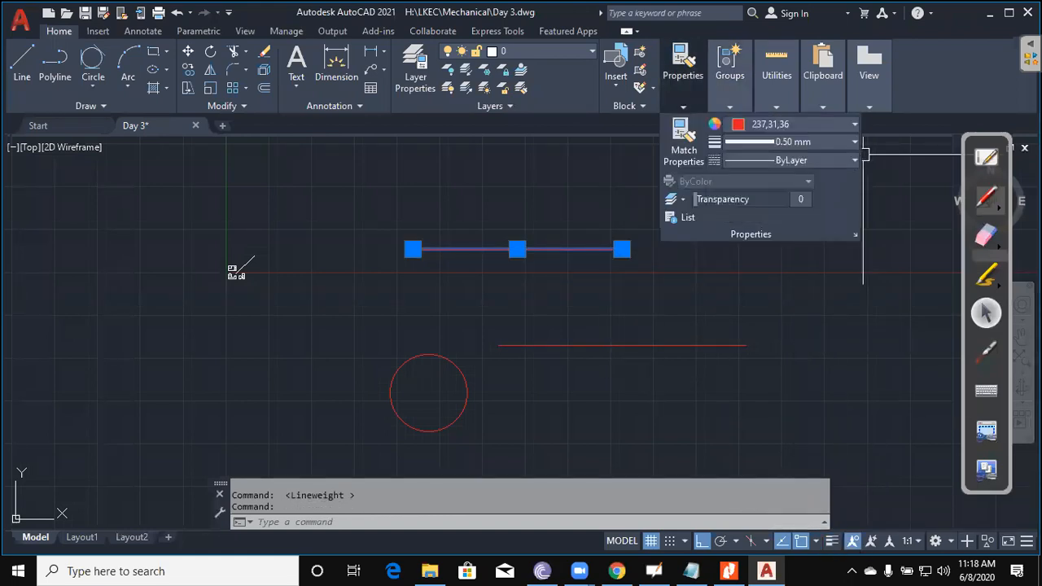
{"action": "left_click", "coordinate": [793, 308]}
{"action": "key", "text": "Escape"}
{"action": "key", "text": "Escape"}
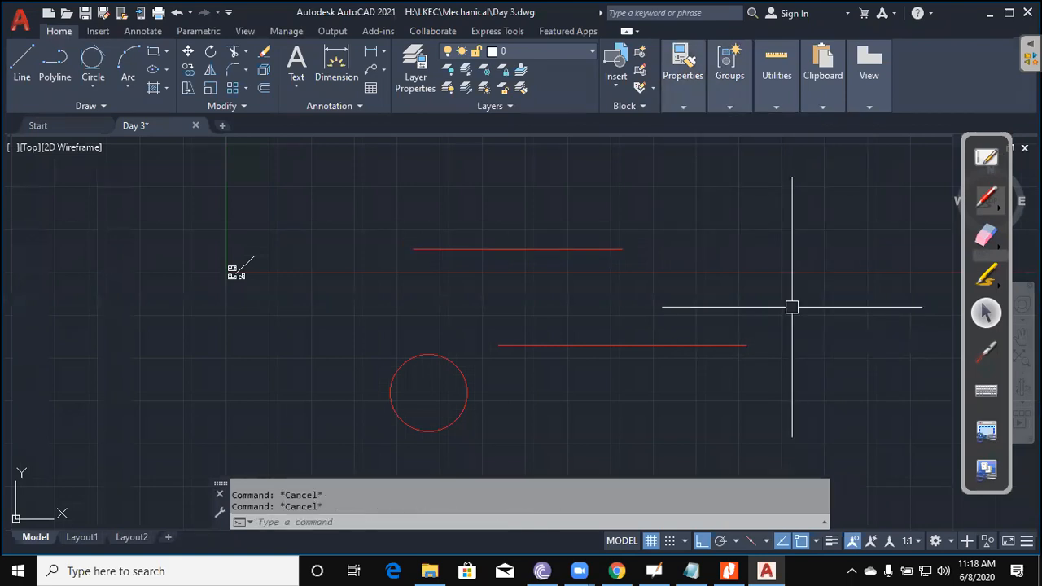
Step: Assign the HIDDEN linetype to the lower red horizontal line and deselect it
{"action": "left_click", "coordinate": [631, 346]}
{"action": "mouse_move", "coordinate": [698, 105]}
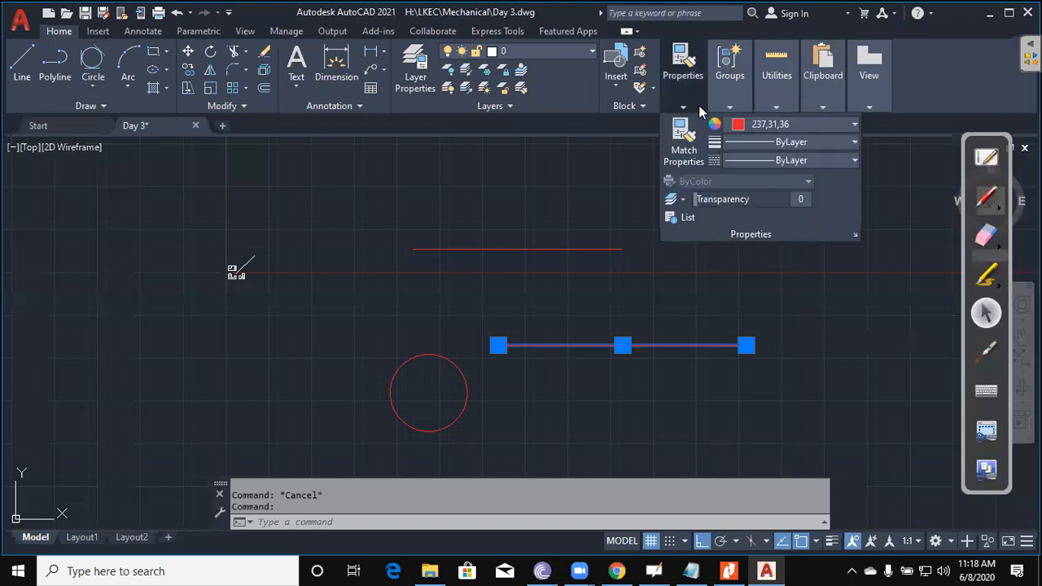
{"action": "left_click", "coordinate": [815, 162]}
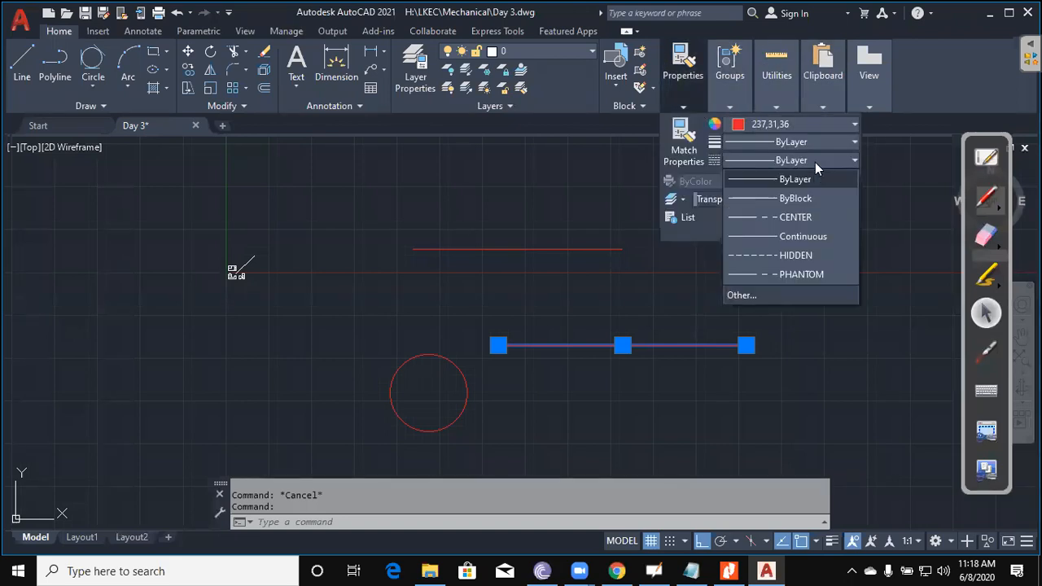
{"action": "left_click", "coordinate": [794, 255]}
{"action": "key", "text": "Escape"}
Step: Examine the lower line up close and check which linetype is assigned to it
{"action": "scroll", "coordinate": [679, 354], "scroll_direction": "up", "scroll_amount": 5}
{"action": "scroll", "coordinate": [676, 312], "scroll_direction": "up", "scroll_amount": 8}
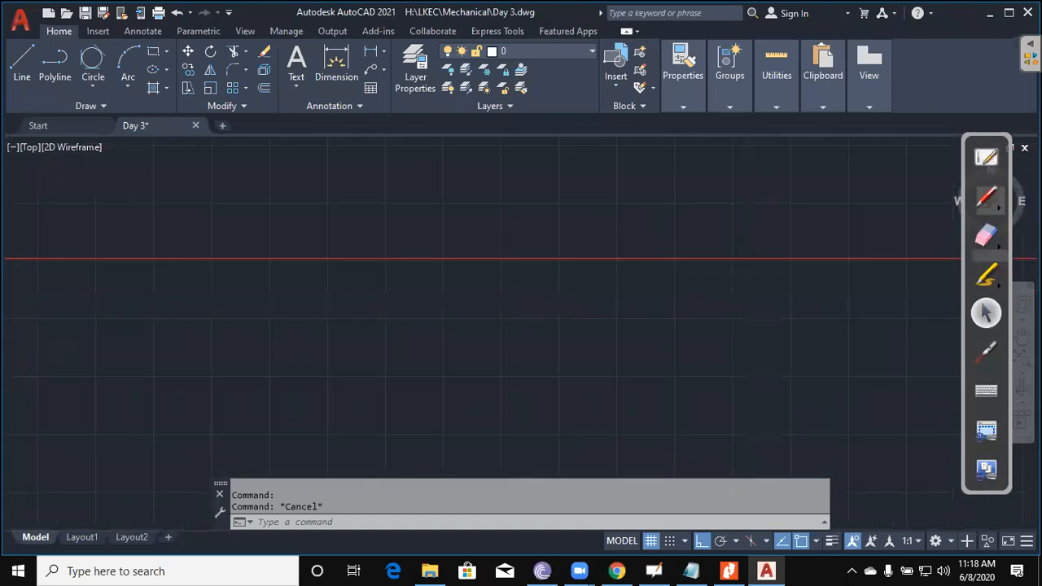
{"action": "left_click", "coordinate": [614, 224]}
{"action": "scroll", "coordinate": [615, 269], "scroll_direction": "down", "scroll_amount": 8}
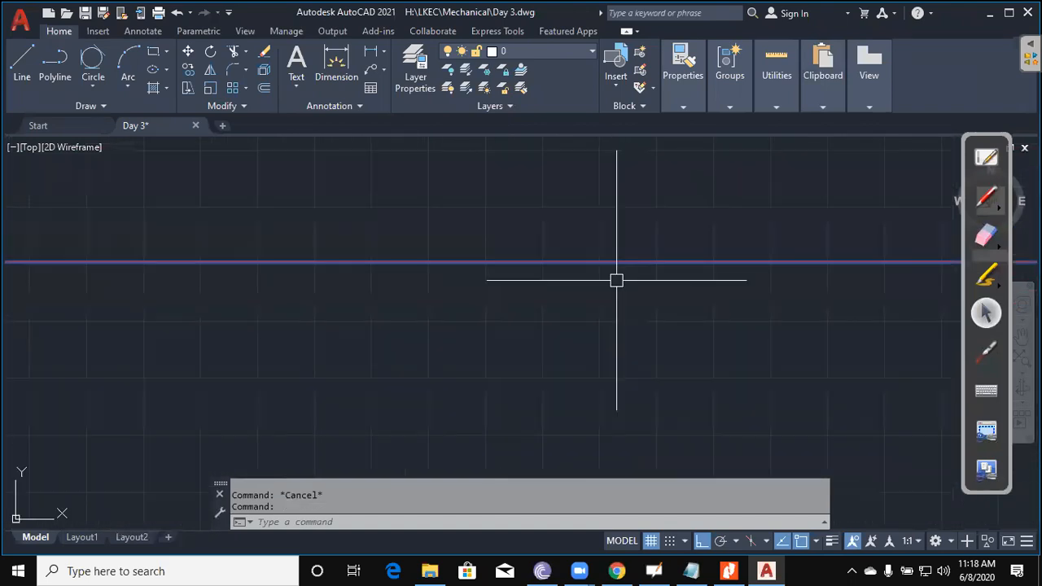
{"action": "left_click", "coordinate": [687, 107]}
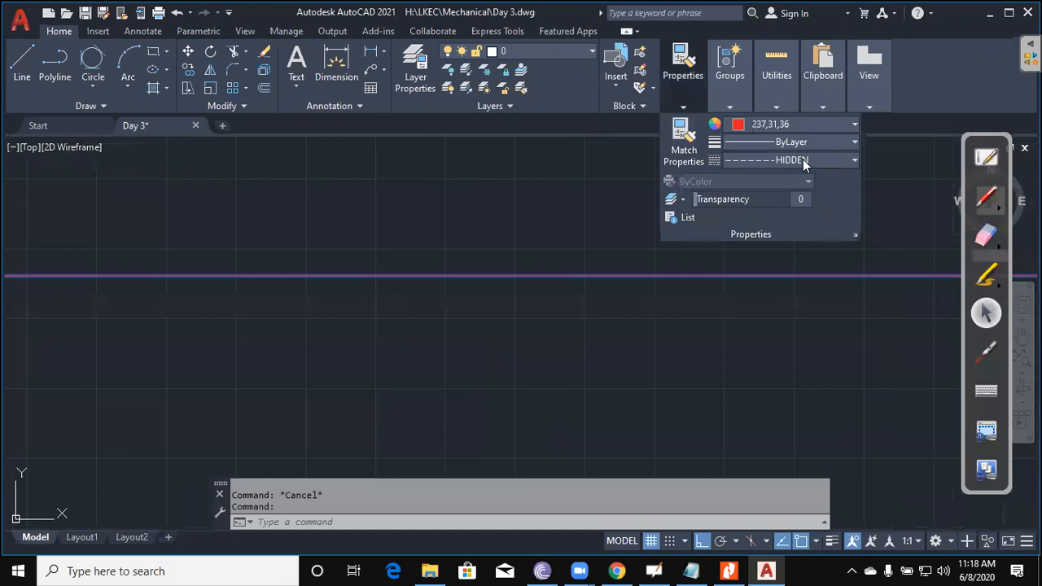
{"action": "key", "text": "Escape"}
{"action": "scroll", "coordinate": [575, 364], "scroll_direction": "down", "scroll_amount": 4}
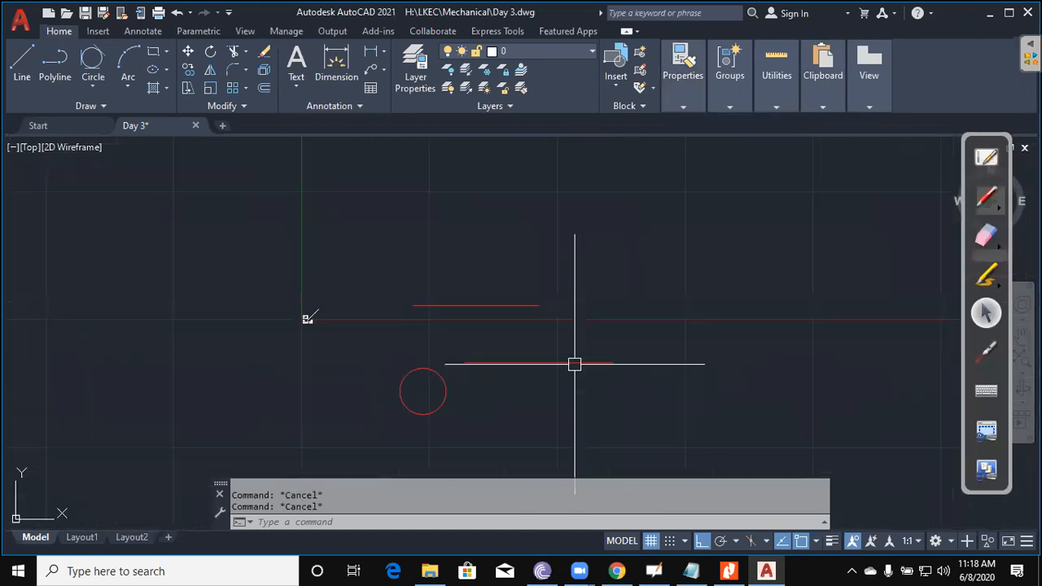
{"action": "scroll", "coordinate": [465, 368], "scroll_direction": "up", "scroll_amount": 5}
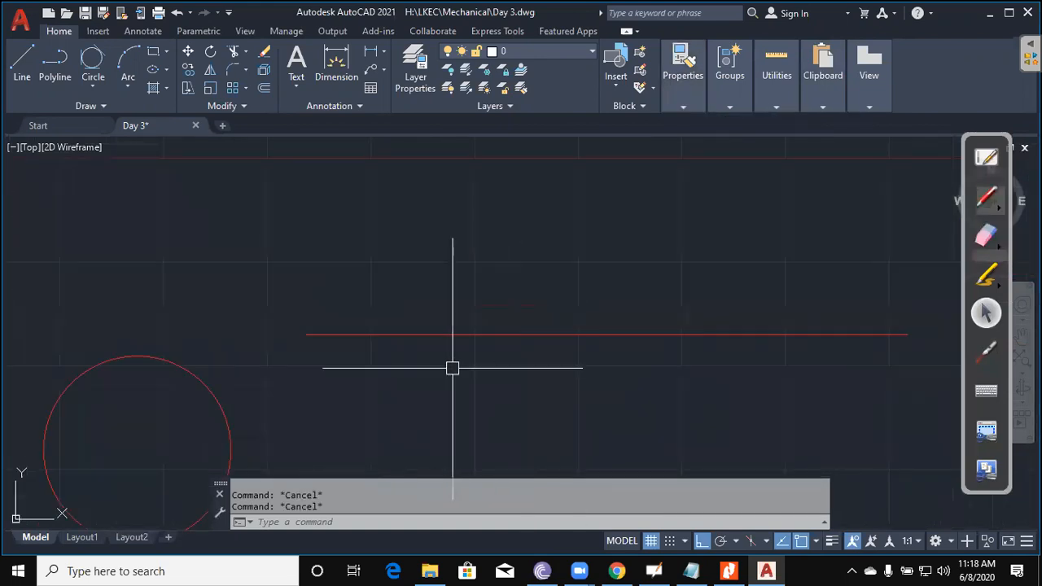
{"action": "left_click", "coordinate": [460, 328]}
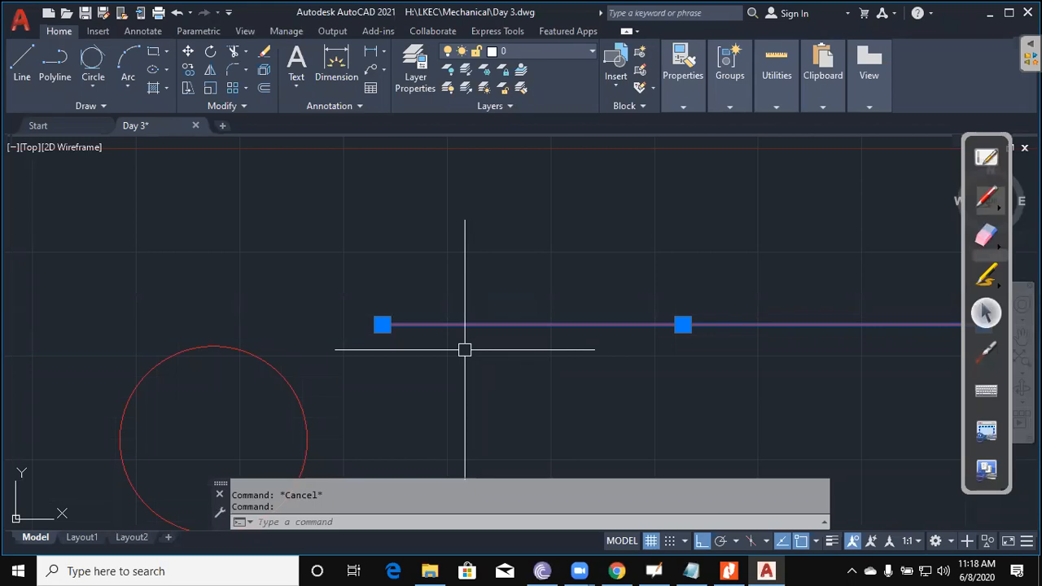
{"action": "key", "text": "Escape"}
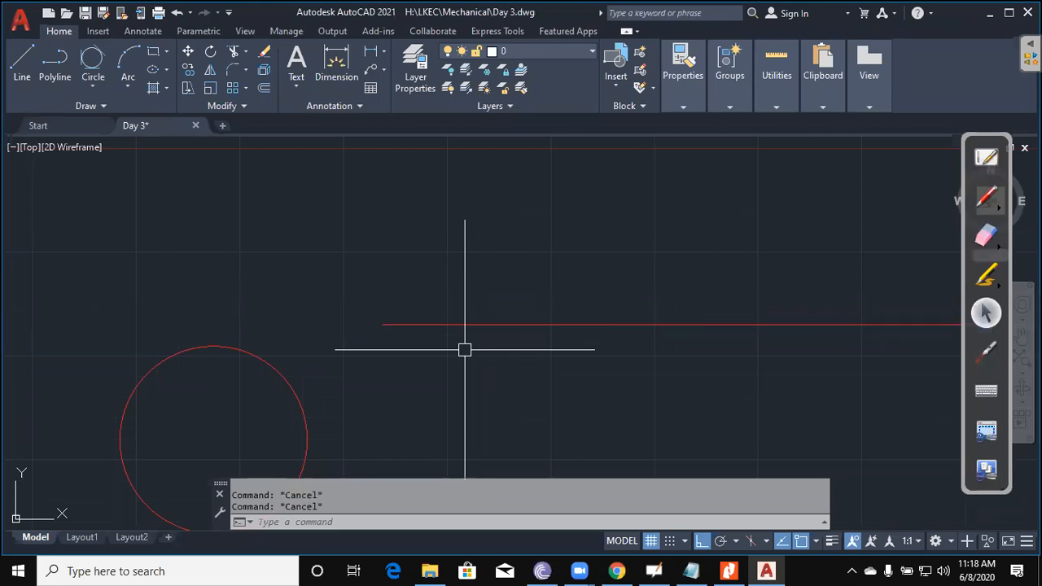
Step: Show the full object properties and change the lower horizontal line's colour to Yellow
{"action": "key", "text": "ctrl+1"}
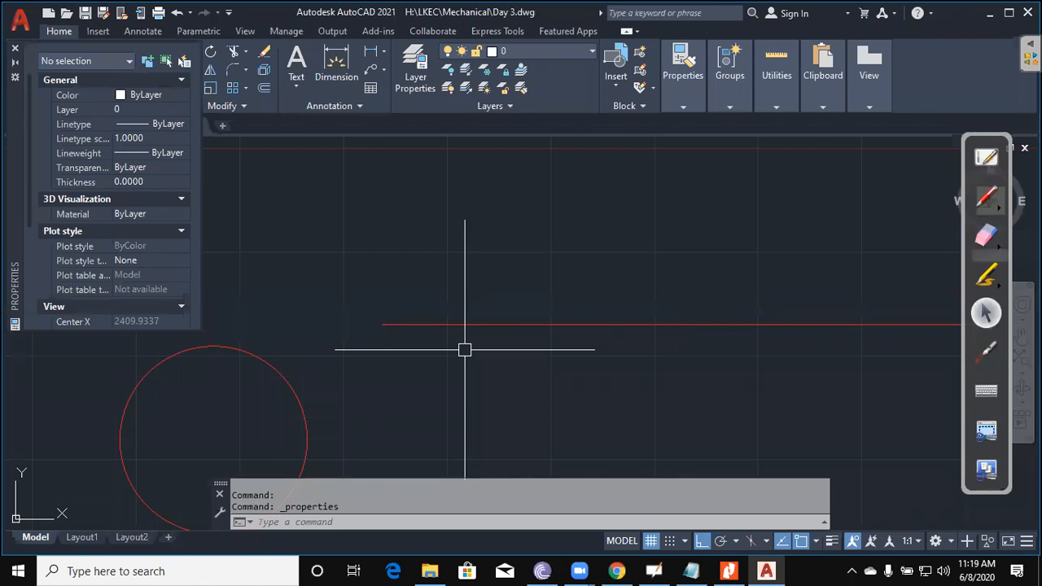
{"action": "left_click", "coordinate": [516, 325]}
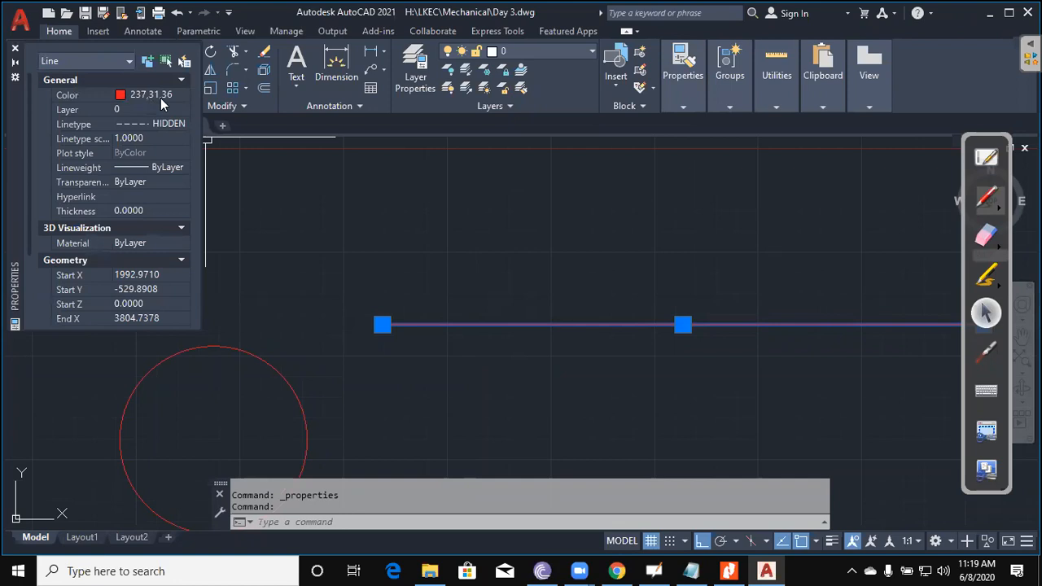
{"action": "left_click", "coordinate": [163, 96]}
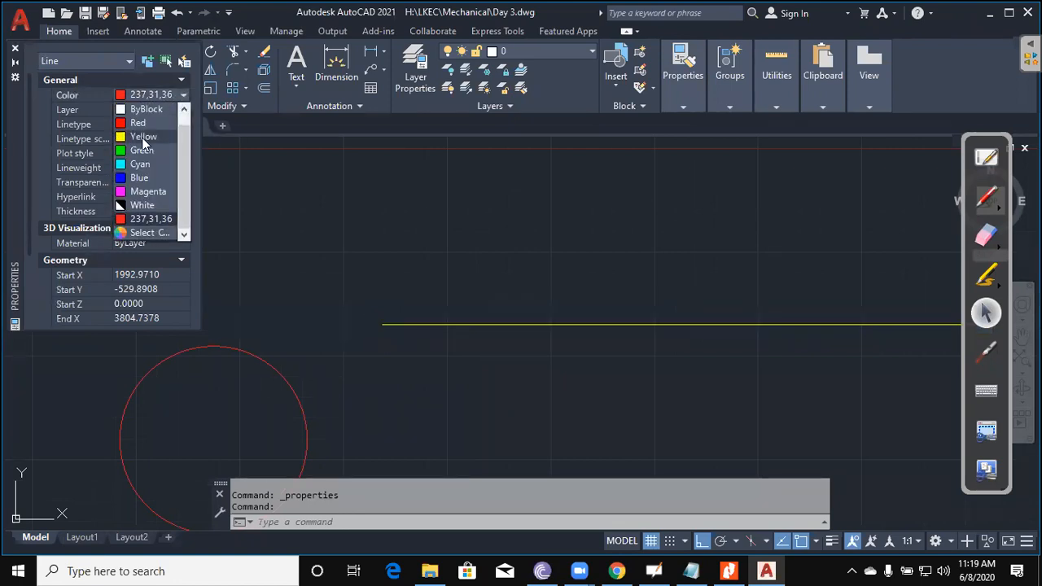
{"action": "left_click", "coordinate": [143, 140]}
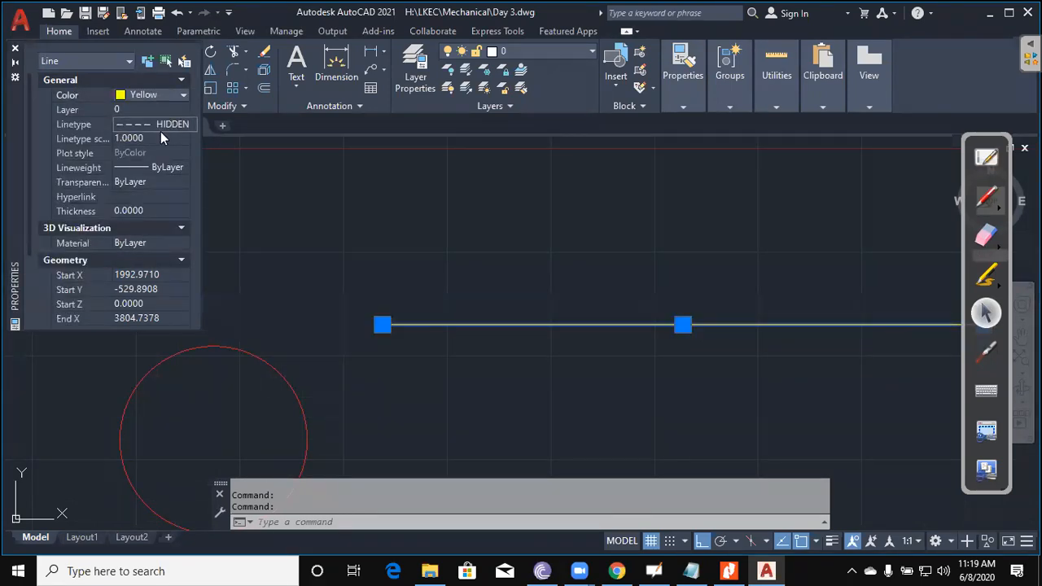
Step: Set the yellow line's linetype scale to 5
{"action": "left_click", "coordinate": [159, 137]}
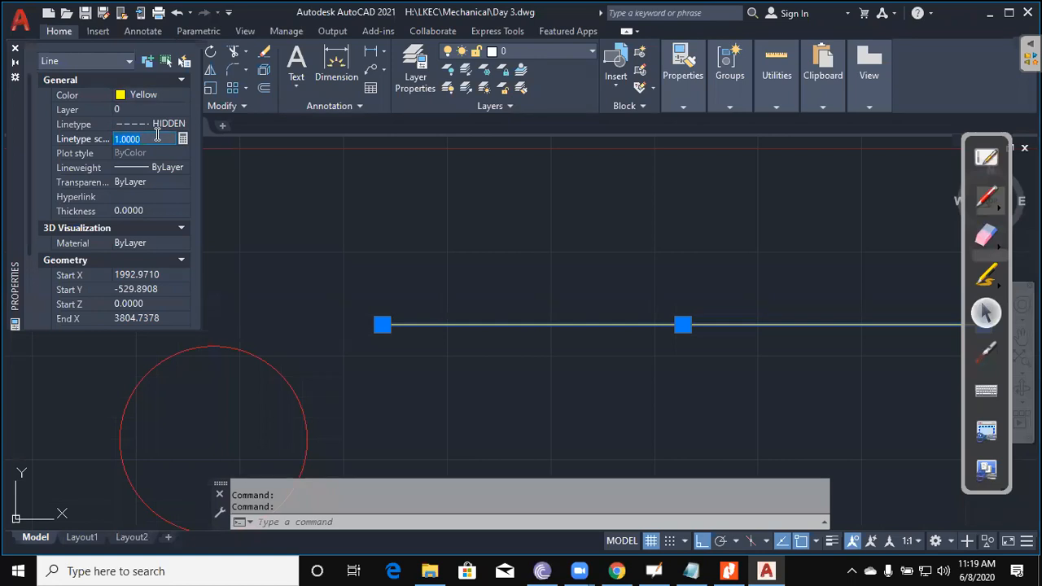
{"action": "type", "text": "5"}
{"action": "key", "text": "Return"}
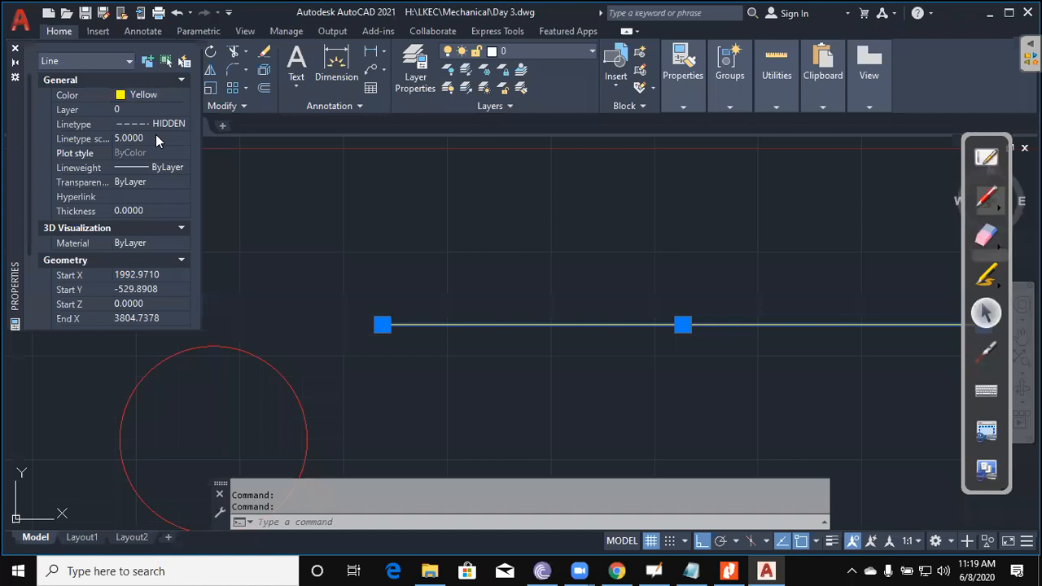
Step: Try linetype scales of 25, 50 and 100 on the yellow HIDDEN line
{"action": "left_click", "coordinate": [157, 138]}
{"action": "type", "text": "25"}
{"action": "key", "text": "Return"}
{"action": "left_click", "coordinate": [157, 139]}
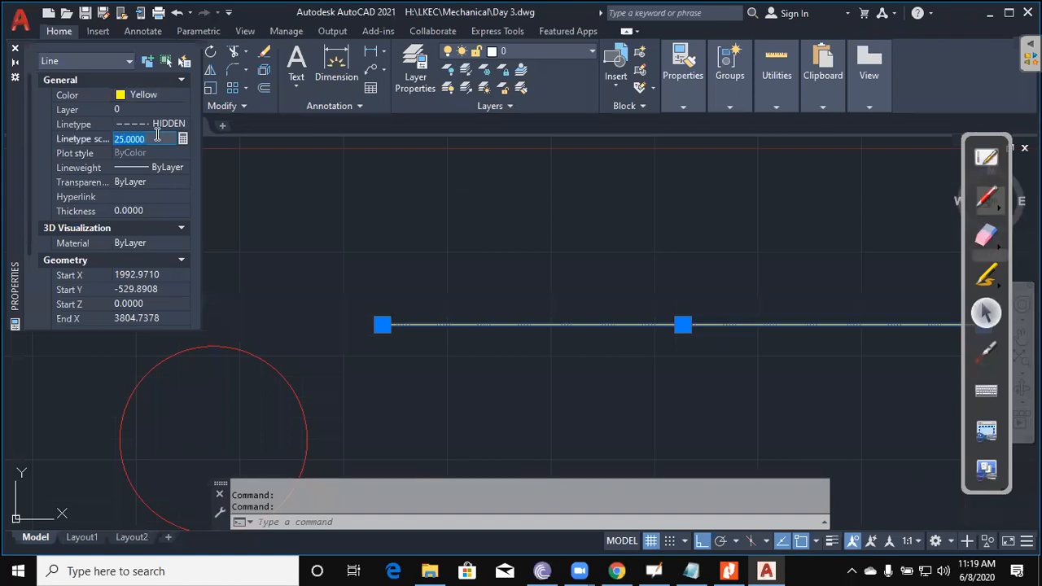
{"action": "type", "text": "50"}
{"action": "key", "text": "Return"}
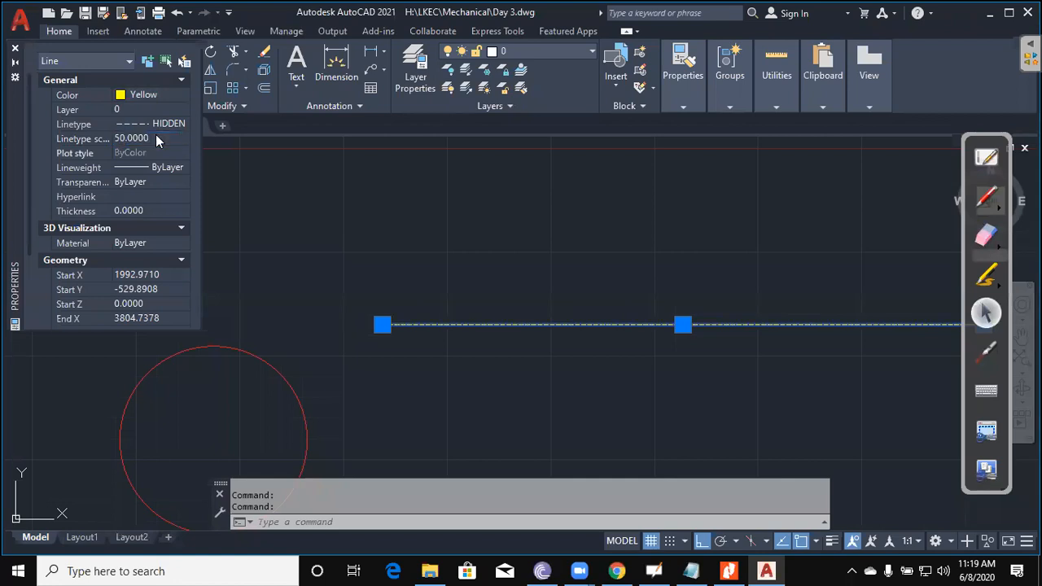
{"action": "left_click", "coordinate": [158, 138]}
{"action": "type", "text": "1"}
{"action": "key", "text": "Return"}
Step: Set the yellow line's linetype scale to 150 and deselect it
{"action": "left_click", "coordinate": [157, 138]}
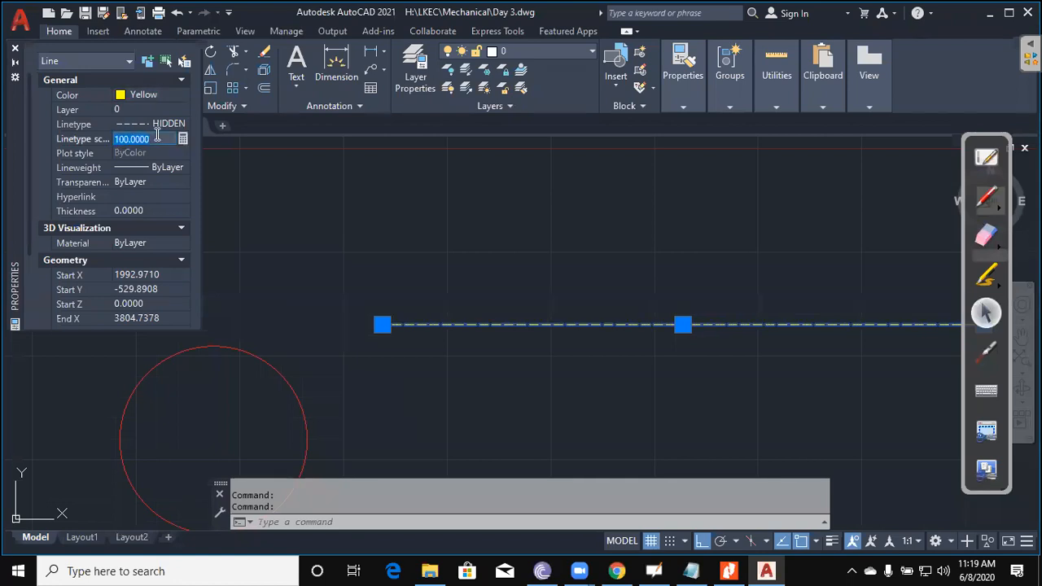
{"action": "type", "text": "150"}
{"action": "key", "text": "Return"}
{"action": "scroll", "coordinate": [550, 311], "scroll_direction": "down", "scroll_amount": 4}
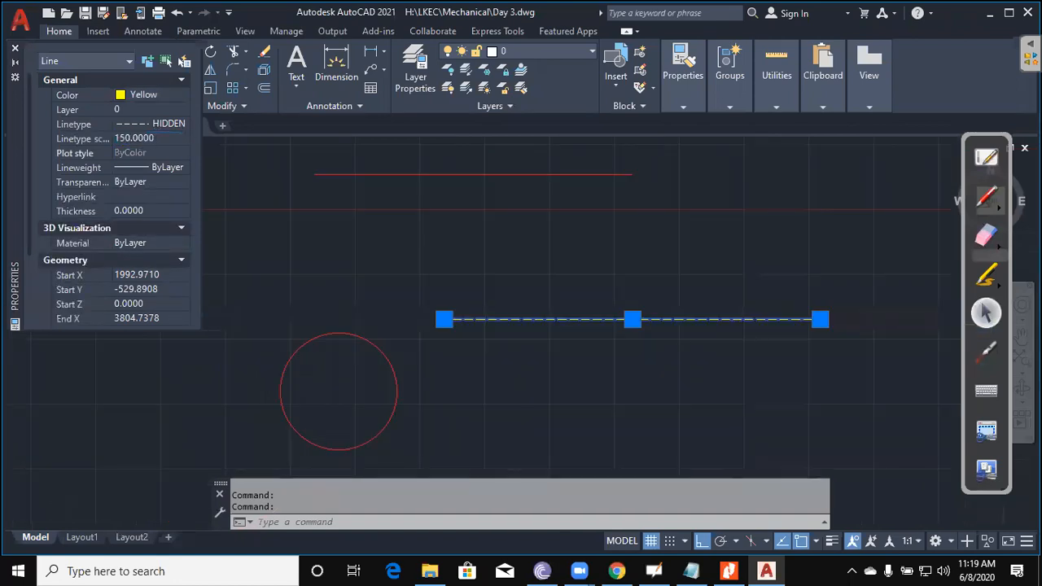
{"action": "key", "text": "Escape"}
{"action": "key", "text": "Escape"}
{"action": "scroll", "coordinate": [586, 340], "scroll_direction": "up", "scroll_amount": 4}
{"action": "middle_click_drag", "start_coordinate": [589, 343], "coordinate": [715, 364]}
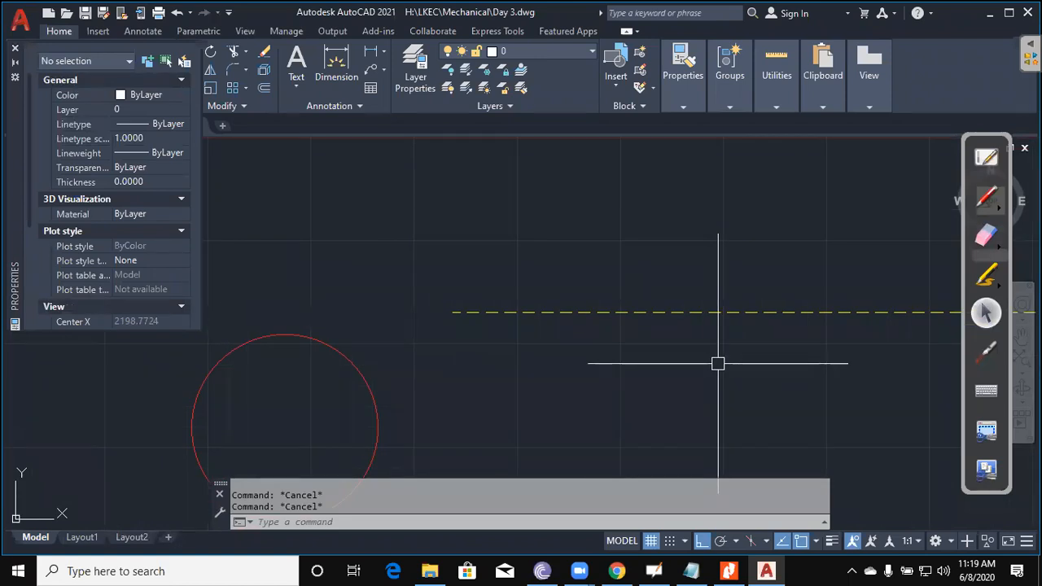
{"action": "scroll", "coordinate": [638, 367], "scroll_direction": "down", "scroll_amount": 2}
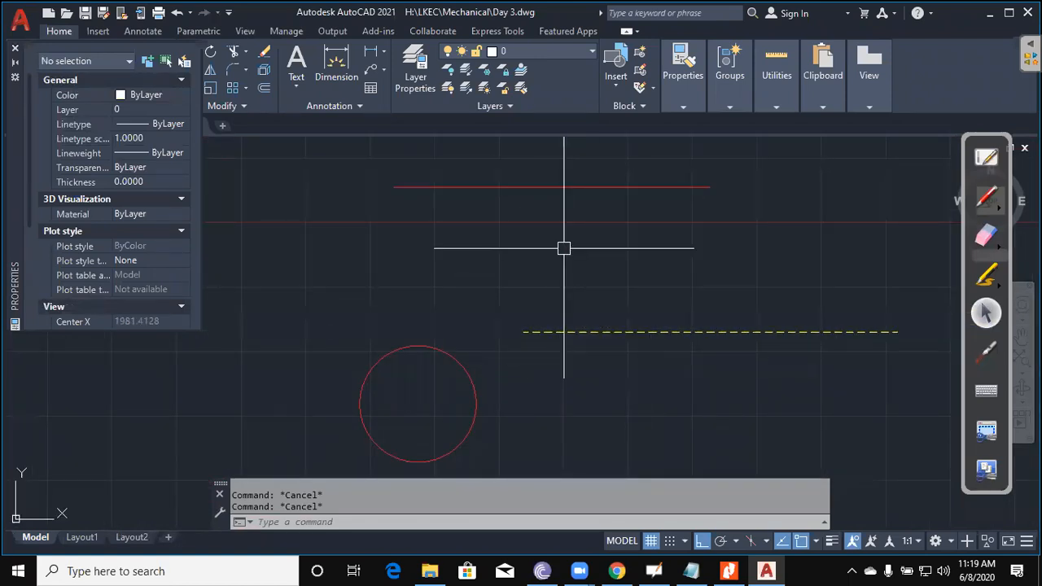
Step: Match the properties of the yellow dashed line onto the red circle and the upper red line
{"action": "type", "text": "MA"}
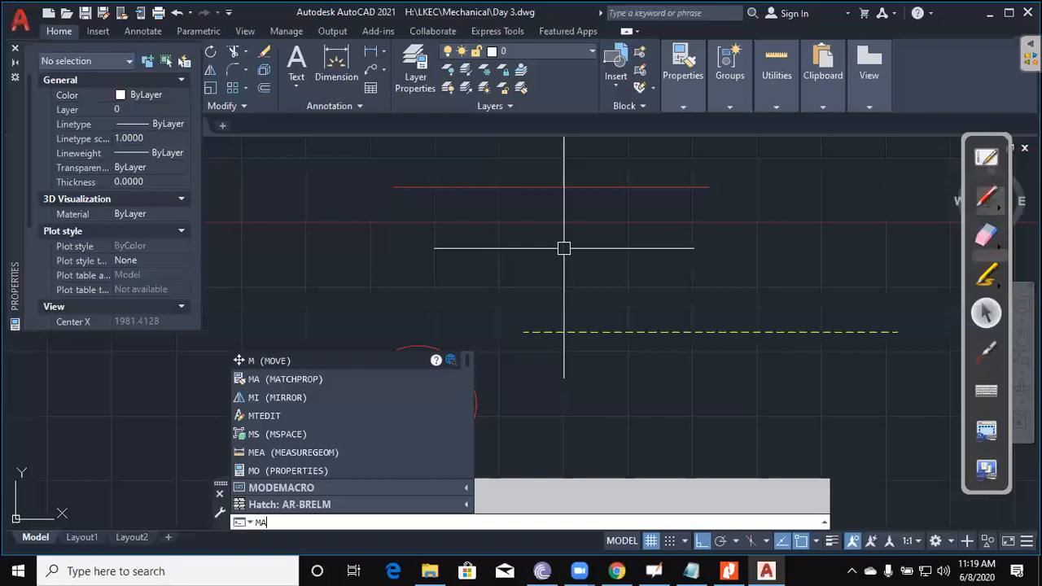
{"action": "key", "text": "Return"}
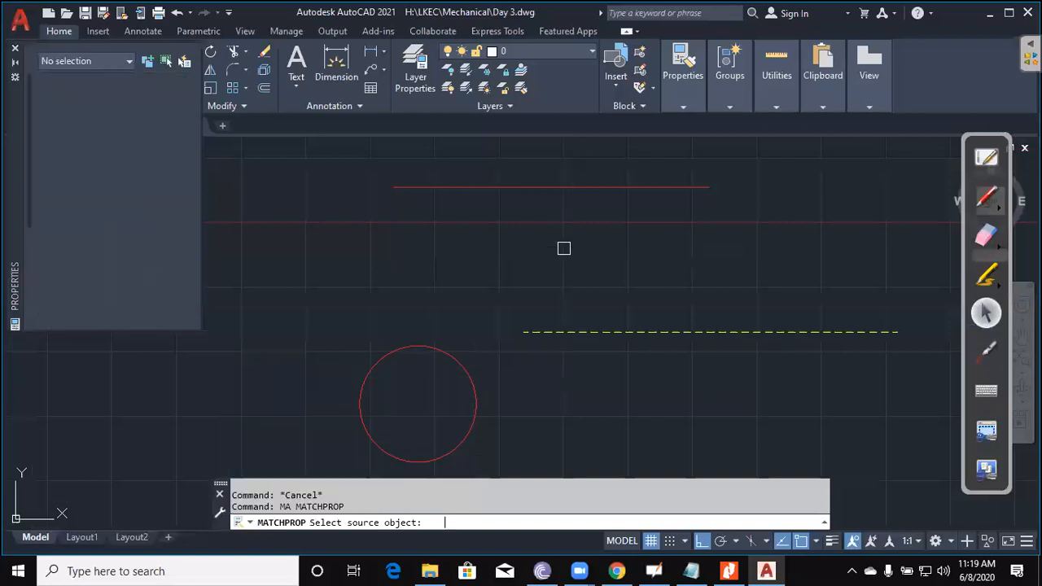
{"action": "left_click", "coordinate": [635, 330]}
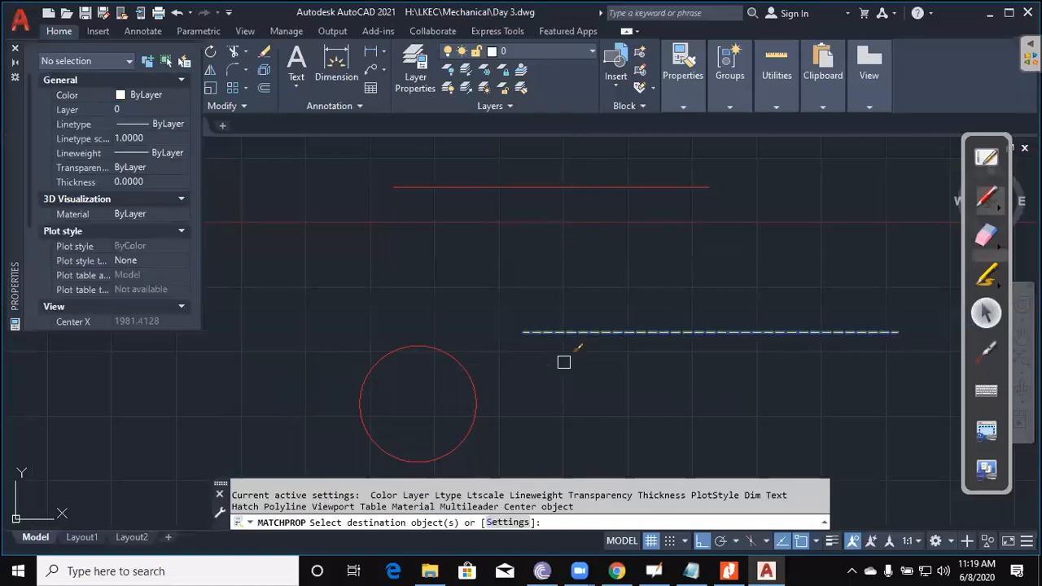
{"action": "left_click", "coordinate": [473, 370]}
{"action": "left_click", "coordinate": [570, 186]}
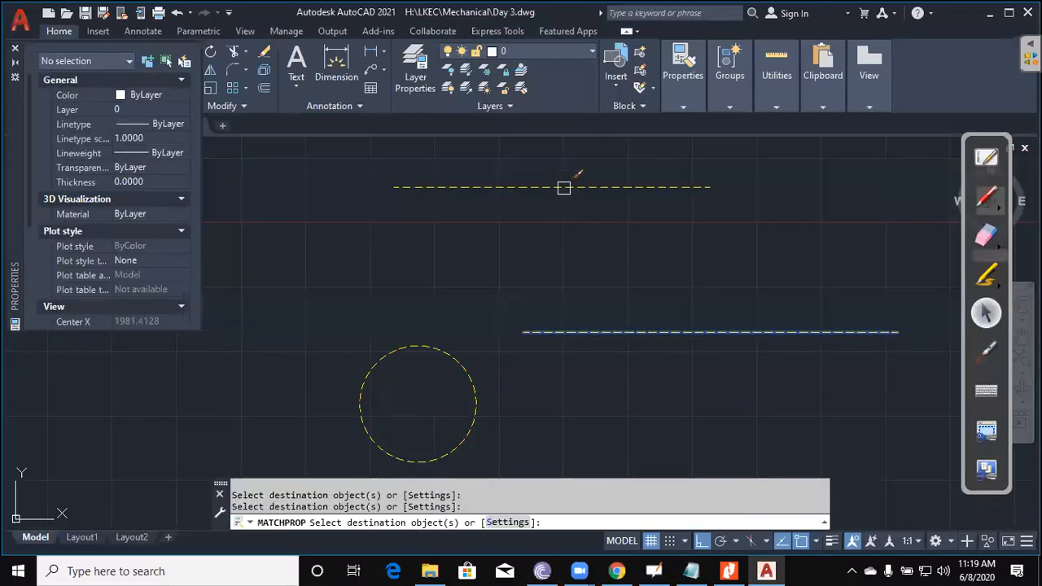
{"action": "key", "text": "Escape"}
{"action": "key", "text": "Escape"}
{"action": "key", "text": "Escape"}
{"action": "scroll", "coordinate": [560, 334], "scroll_direction": "up", "scroll_amount": 2}
{"action": "left_click", "coordinate": [701, 397]}
{"action": "left_click", "coordinate": [621, 276]}
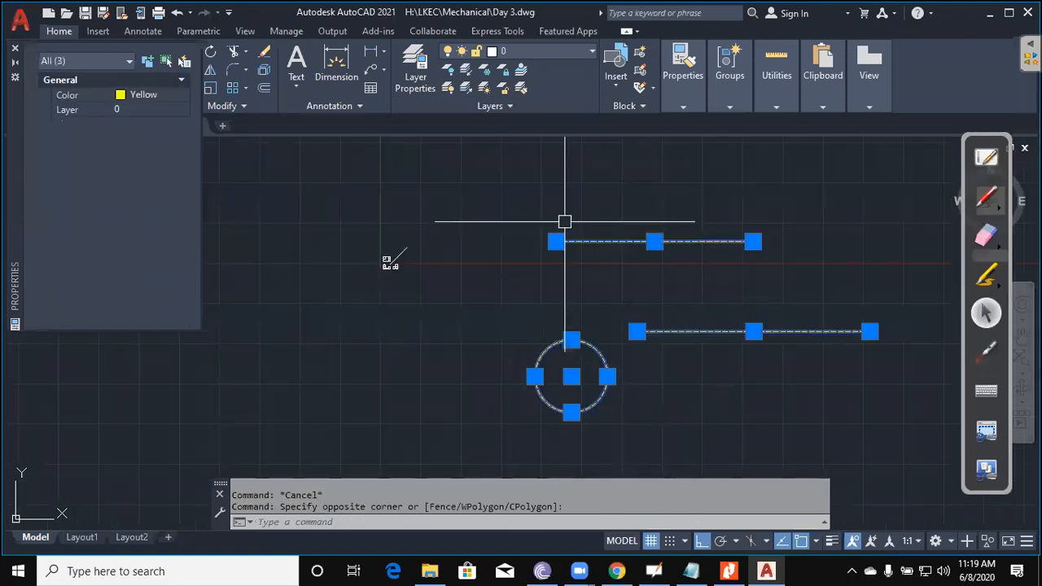
{"action": "type", "text": "ma"}
{"action": "key", "text": "Return"}
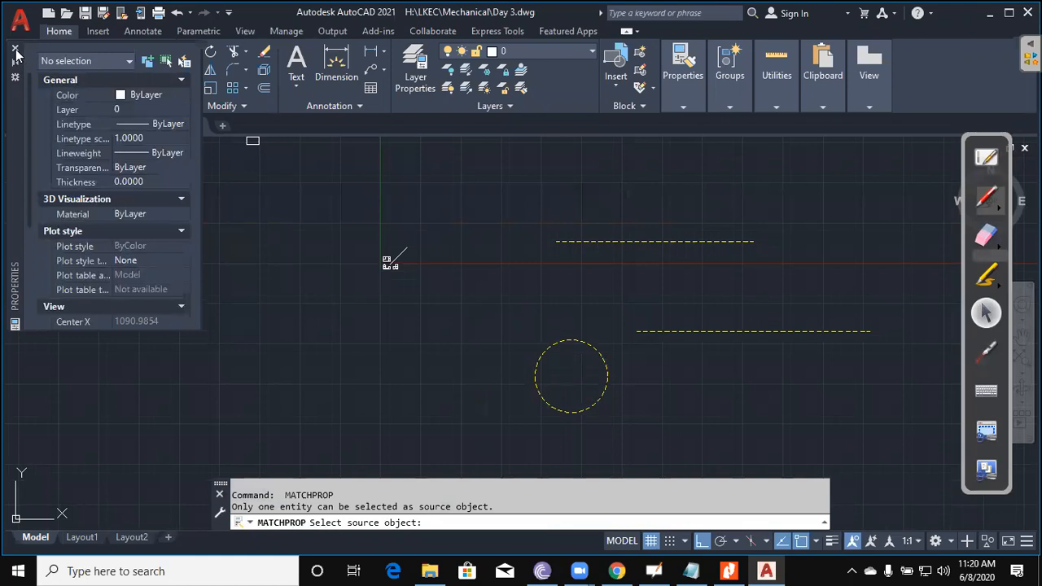
Step: Close the object properties display and cancel the Match Properties command
{"action": "left_click", "coordinate": [15, 50]}
{"action": "key", "text": "Escape"}
{"action": "key", "text": "Escape"}
{"action": "key", "text": "Escape"}
Step: Erase the dashed circle and both yellow dashed lines from the drawing
{"action": "left_click", "coordinate": [687, 396]}
{"action": "left_click", "coordinate": [570, 240]}
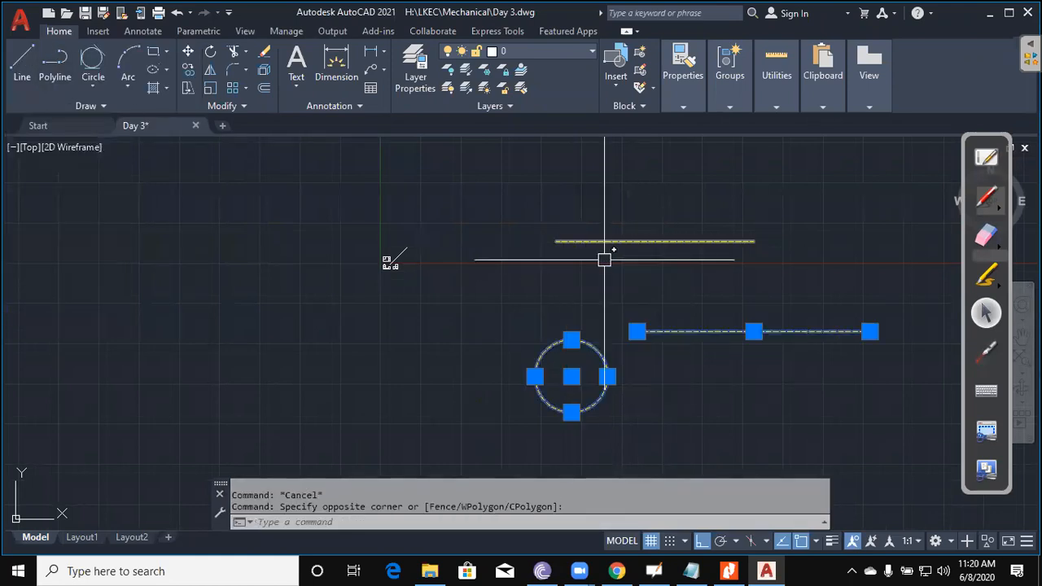
{"action": "left_click", "coordinate": [596, 241]}
{"action": "type", "text": "e"}
{"action": "key", "text": "Return"}
{"action": "middle_click_drag", "start_coordinate": [622, 282], "coordinate": [518, 294]}
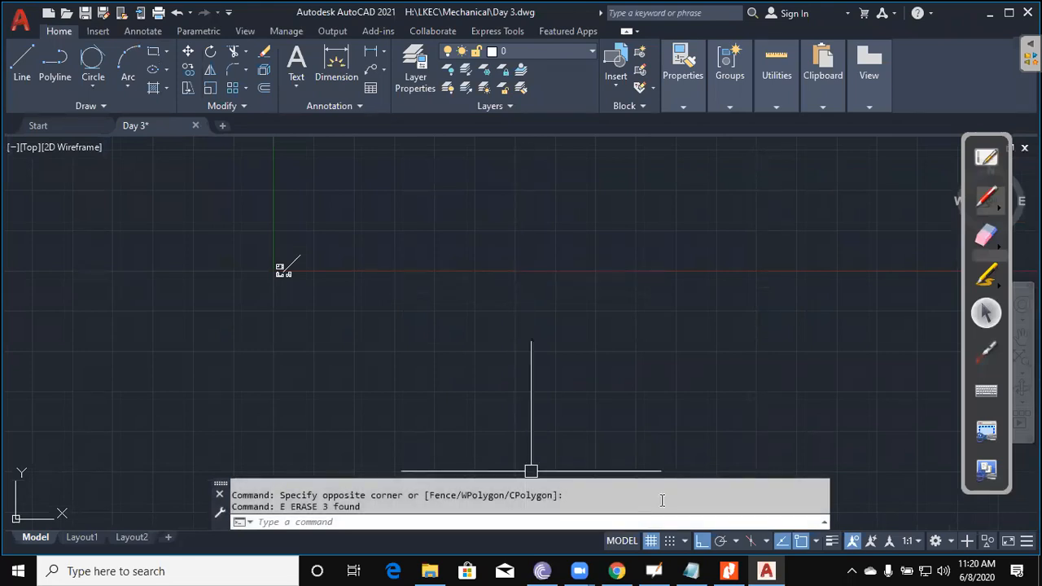
Step: Switch to the Assignment 3 PDF in Nitro Pro and outline figure (3) with the red pen
{"action": "left_click", "coordinate": [729, 571]}
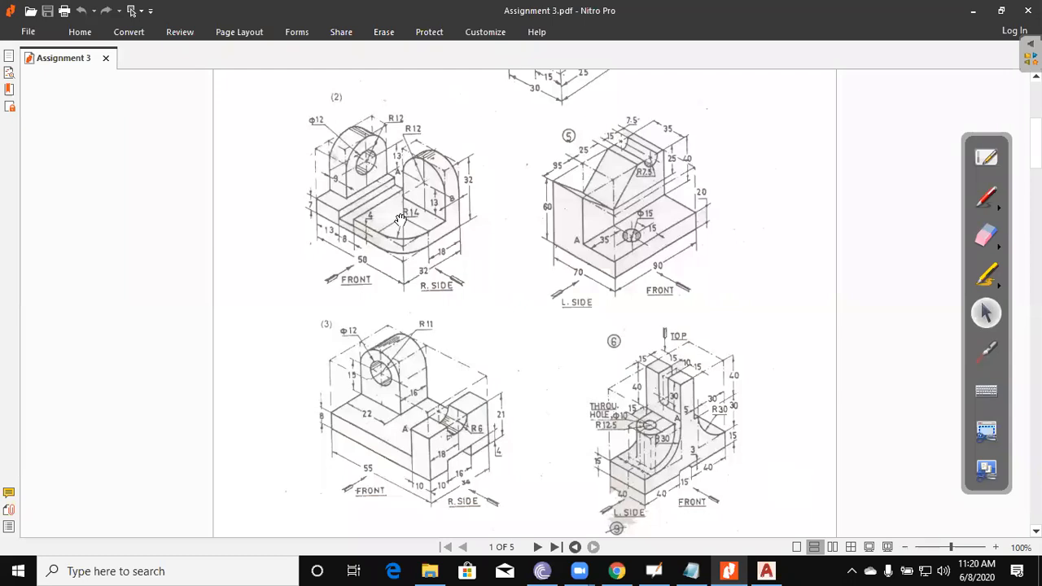
{"action": "scroll", "coordinate": [469, 325], "scroll_direction": "down", "scroll_amount": 1}
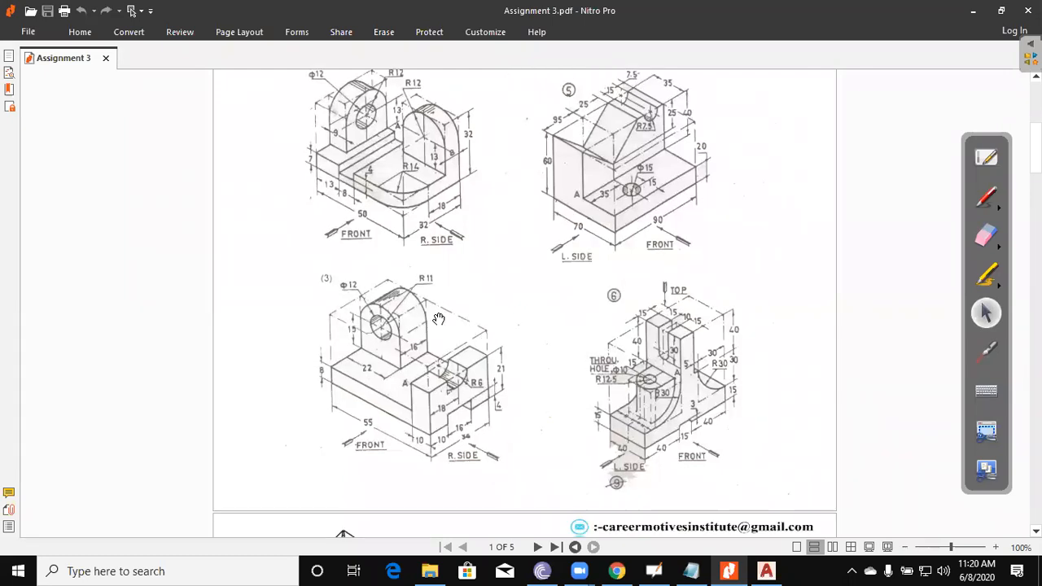
{"action": "left_click", "coordinate": [982, 212]}
{"action": "left_click_drag", "start_coordinate": [340, 263], "coordinate": [445, 266]}
{"action": "mouse_move", "coordinate": [284, 316]}
{"action": "left_mouse_down"}
{"action": "mouse_move", "coordinate": [344, 461]}
{"action": "mouse_move", "coordinate": [491, 454]}
{"action": "mouse_move", "coordinate": [519, 356]}
{"action": "left_mouse_up"}
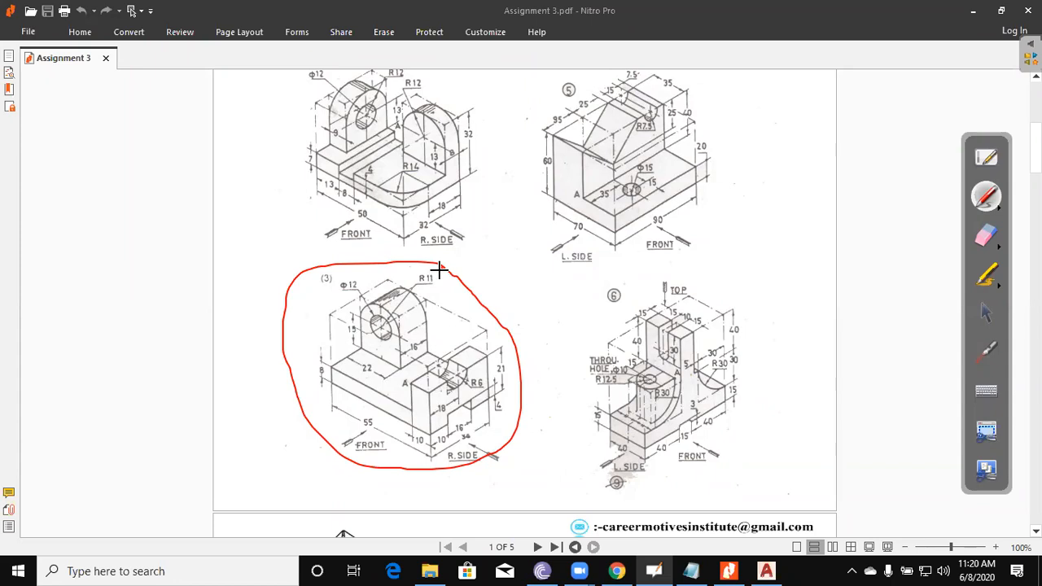
Step: Erase the red outline and highlight dimensions 55, 34, 8, 15 and R11 of figure (3) in yellow
{"action": "left_click", "coordinate": [986, 236]}
{"action": "mouse_move", "coordinate": [342, 242]}
{"action": "left_mouse_down"}
{"action": "mouse_move", "coordinate": [521, 358]}
{"action": "mouse_move", "coordinate": [298, 407]}
{"action": "mouse_move", "coordinate": [350, 231]}
{"action": "left_mouse_up"}
{"action": "left_click", "coordinate": [986, 274]}
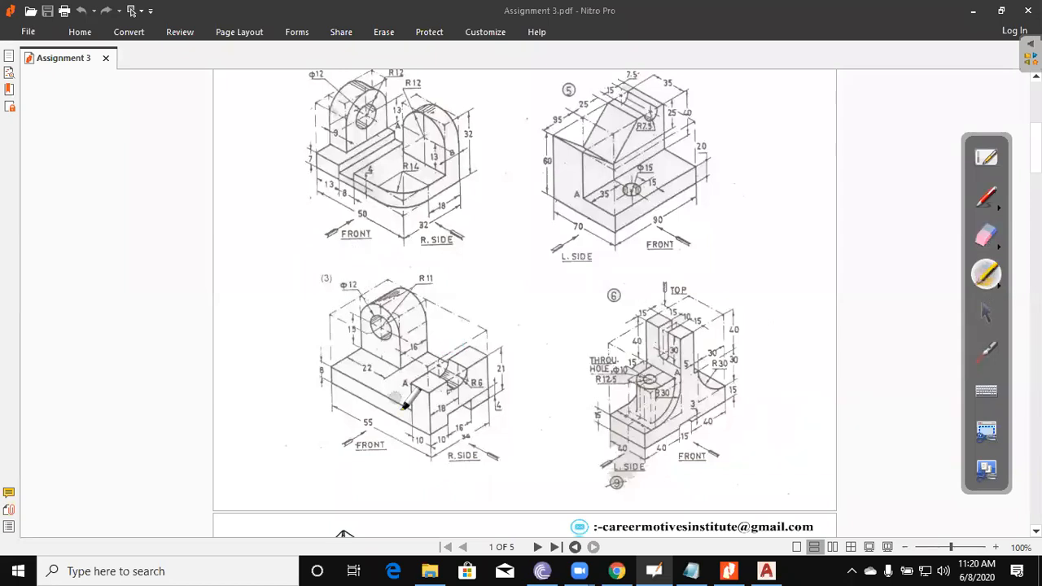
{"action": "left_click", "coordinate": [367, 422]}
{"action": "left_click", "coordinate": [464, 436]}
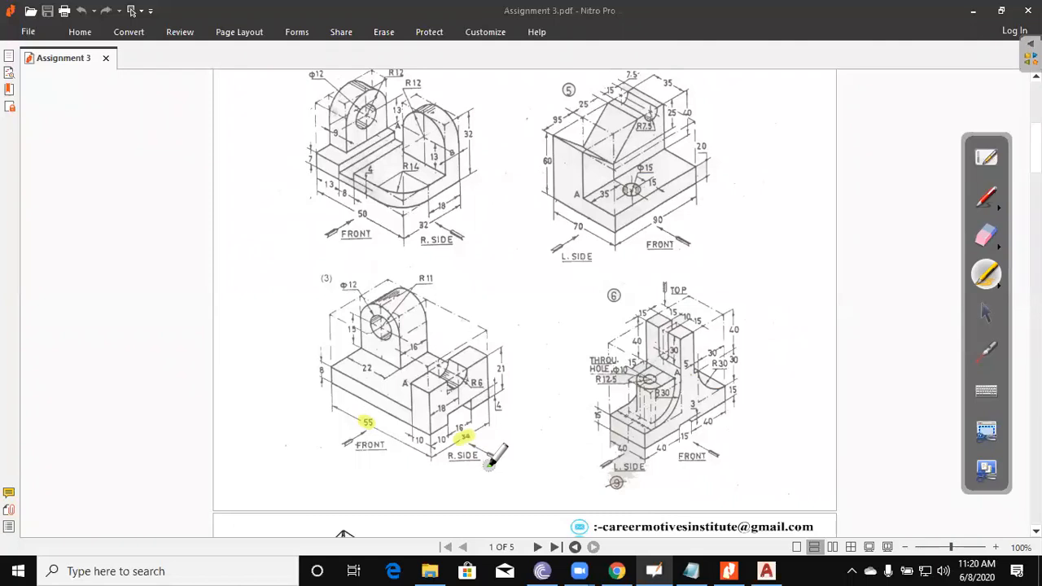
{"action": "left_click_drag", "start_coordinate": [320, 385], "coordinate": [320, 368]}
{"action": "left_click_drag", "start_coordinate": [352, 324], "coordinate": [352, 336]}
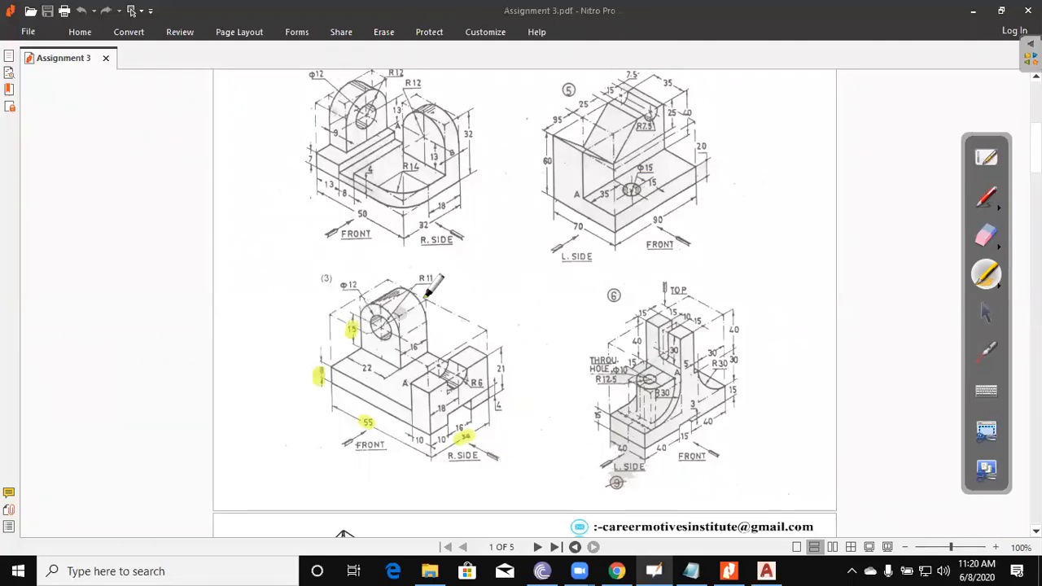
{"action": "left_click_drag", "start_coordinate": [421, 278], "coordinate": [431, 278]}
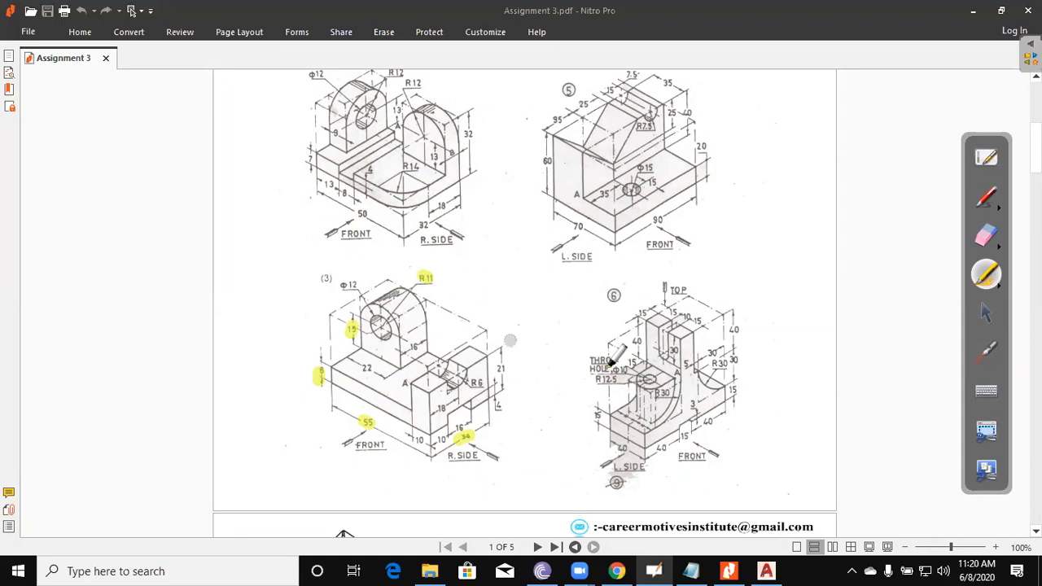
Step: Erase the yellow highlights from figure (3) and switch back to the Day 3 drawing in AutoCAD
{"action": "left_click", "coordinate": [987, 236]}
{"action": "mouse_move", "coordinate": [326, 350]}
{"action": "left_mouse_down"}
{"action": "mouse_move", "coordinate": [395, 349]}
{"action": "mouse_move", "coordinate": [517, 435]}
{"action": "left_mouse_up"}
{"action": "left_click", "coordinate": [987, 315]}
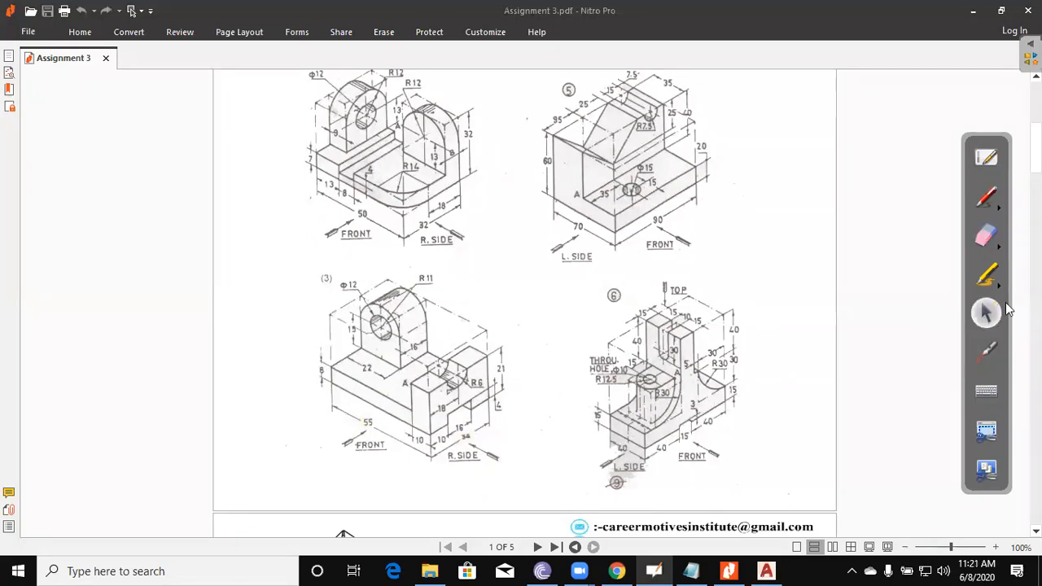
{"action": "left_click", "coordinate": [974, 11]}
{"action": "left_click", "coordinate": [446, 285]}
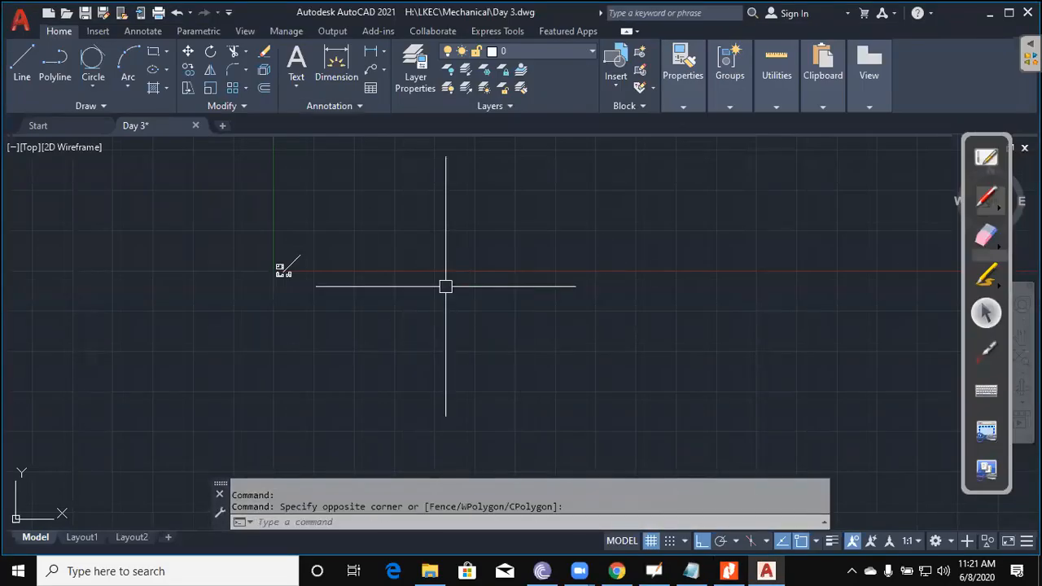
{"action": "key", "text": "Escape"}
{"action": "key", "text": "Escape"}
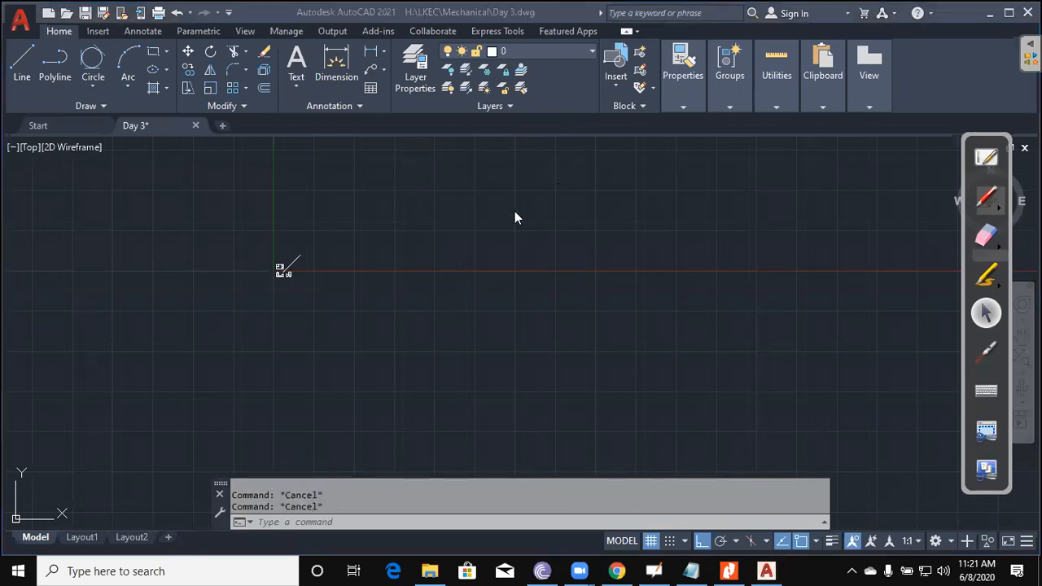
{"action": "left_click", "coordinate": [565, 318]}
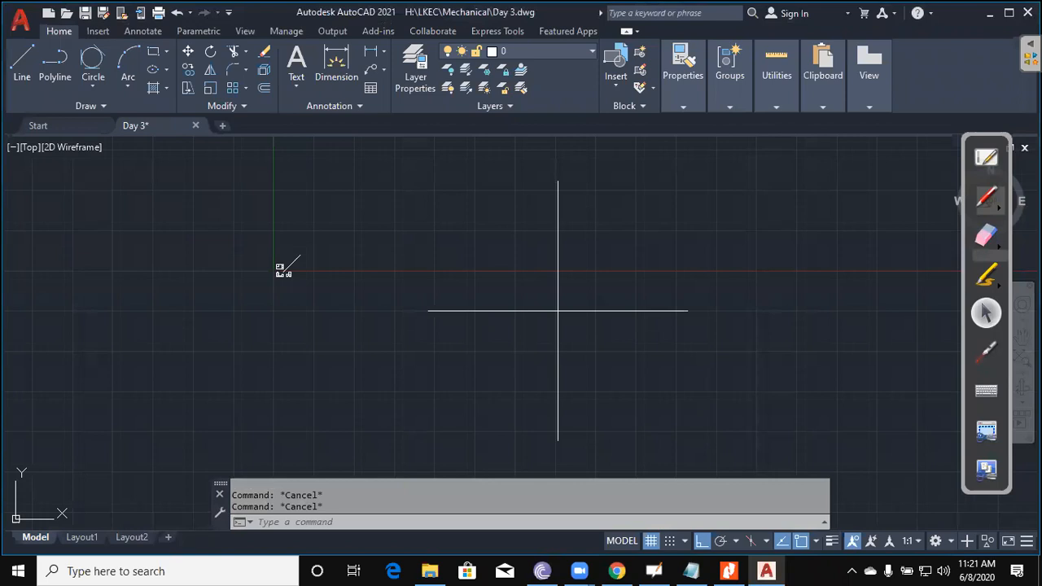
{"action": "left_click", "coordinate": [558, 311]}
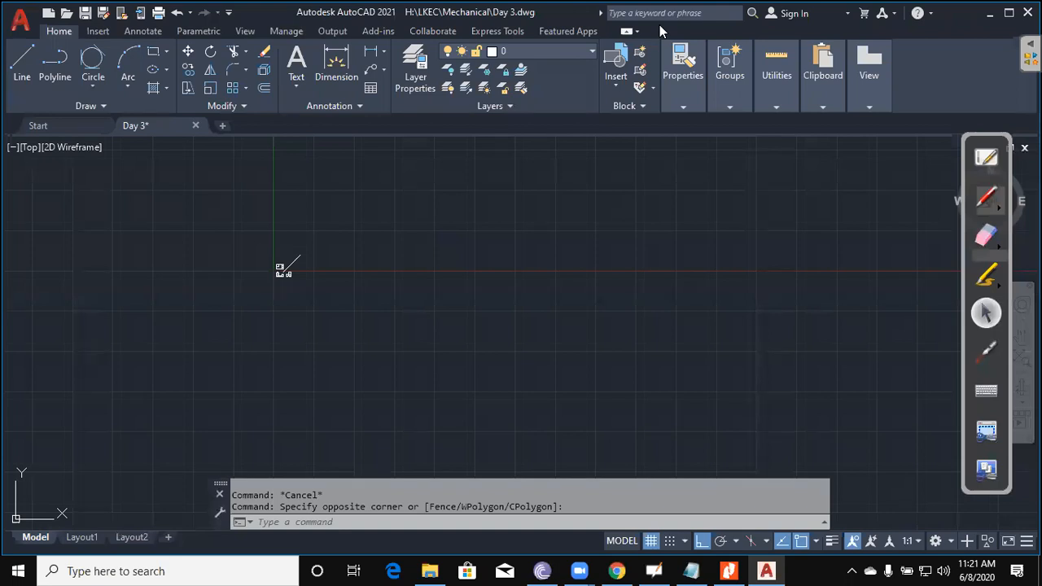
{"action": "double_click", "coordinate": [552, 236]}
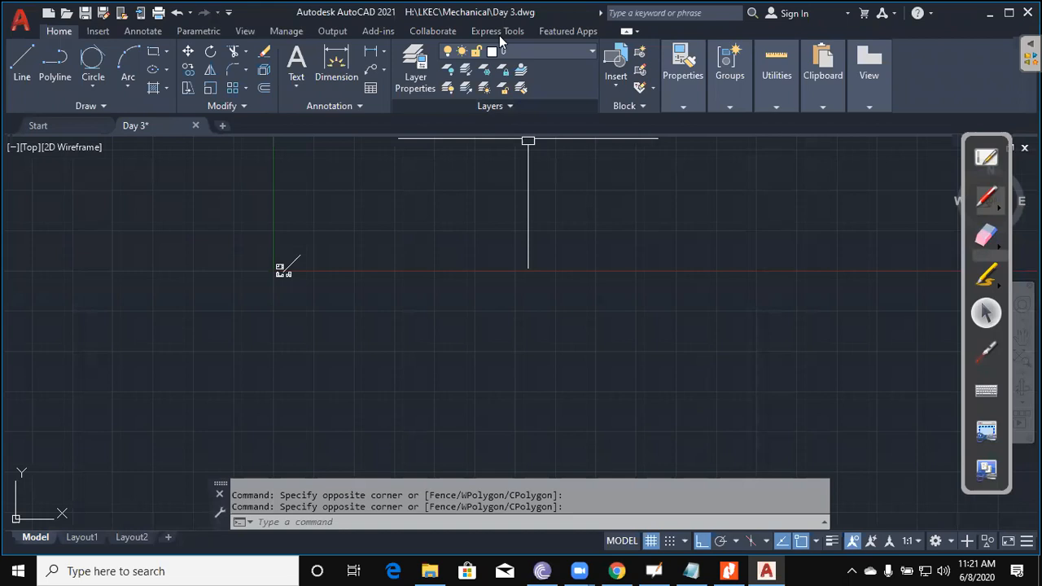
{"action": "scroll", "coordinate": [396, 283], "scroll_direction": "down", "scroll_amount": 2}
{"action": "mouse_move", "coordinate": [559, 306]}
{"action": "middle_mouse_down"}
{"action": "mouse_move", "coordinate": [397, 282]}
{"action": "mouse_move", "coordinate": [399, 309]}
{"action": "mouse_move", "coordinate": [378, 320]}
{"action": "mouse_move", "coordinate": [492, 326]}
{"action": "middle_mouse_up"}
{"action": "scroll", "coordinate": [392, 284], "scroll_direction": "up", "scroll_amount": 2}
{"action": "key", "text": "Escape"}
{"action": "key", "text": "Escape"}
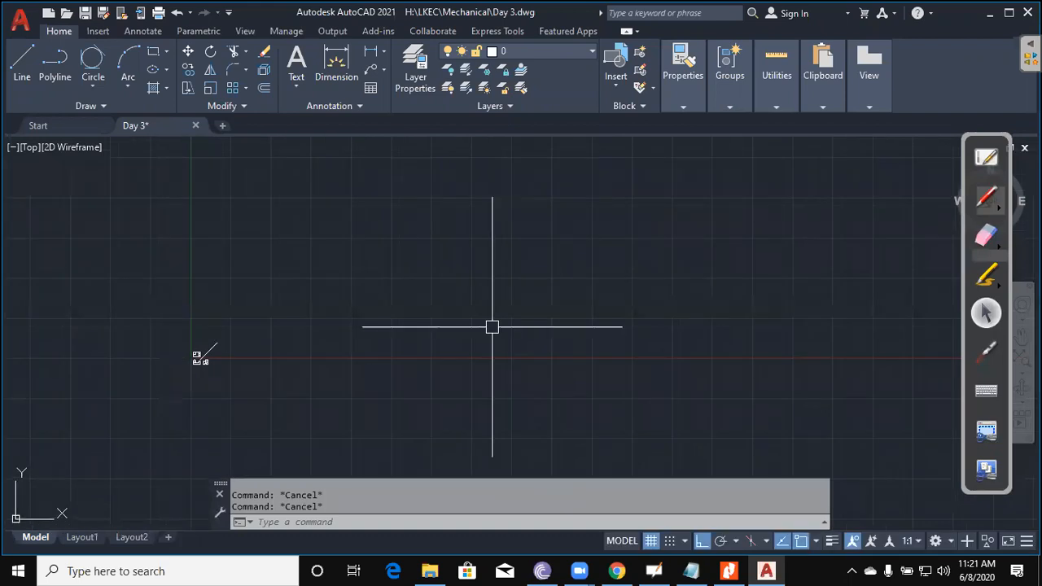
Step: Draw a 55-unit horizontal line towards the right and continue it 34 units vertically upwards
{"action": "type", "text": "l"}
{"action": "key", "text": "Return"}
{"action": "middle_click_drag", "start_coordinate": [460, 330], "coordinate": [367, 354]}
{"action": "left_click", "coordinate": [361, 348]}
{"action": "type", "text": "5"}
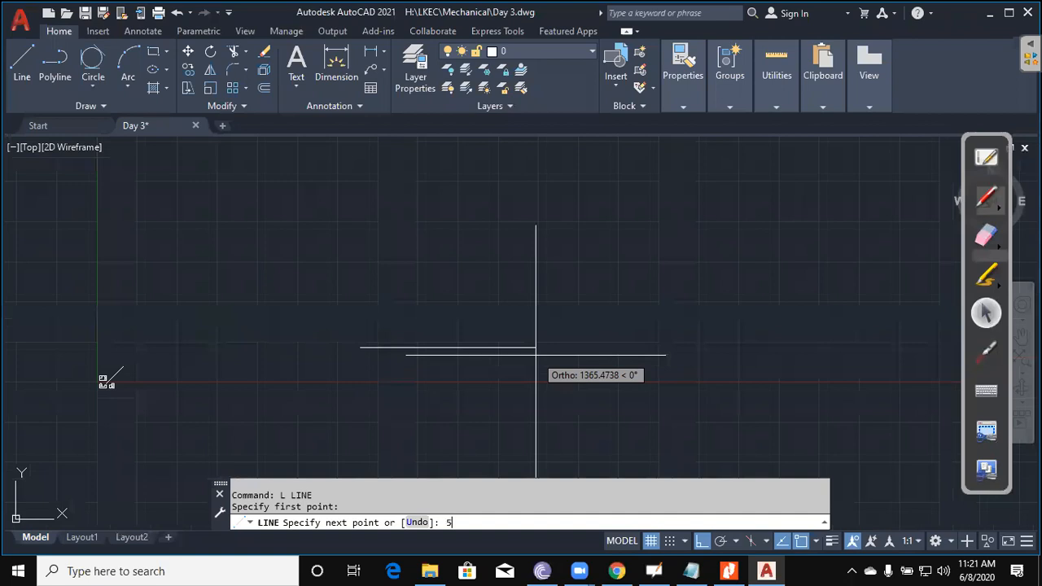
{"action": "type", "text": "5"}
{"action": "key", "text": "Return"}
{"action": "scroll", "coordinate": [365, 293], "scroll_direction": "up", "scroll_amount": 4}
{"action": "scroll", "coordinate": [373, 335], "scroll_direction": "up", "scroll_amount": 4}
{"action": "middle_click_drag", "start_coordinate": [364, 468], "coordinate": [409, 335]}
{"action": "scroll", "coordinate": [413, 363], "scroll_direction": "up", "scroll_amount": 2}
{"action": "middle_click_drag", "start_coordinate": [426, 400], "coordinate": [492, 269]}
{"action": "middle_click_drag", "start_coordinate": [504, 336], "coordinate": [555, 248]}
{"action": "type", "text": "34"}
{"action": "key", "text": "Return"}
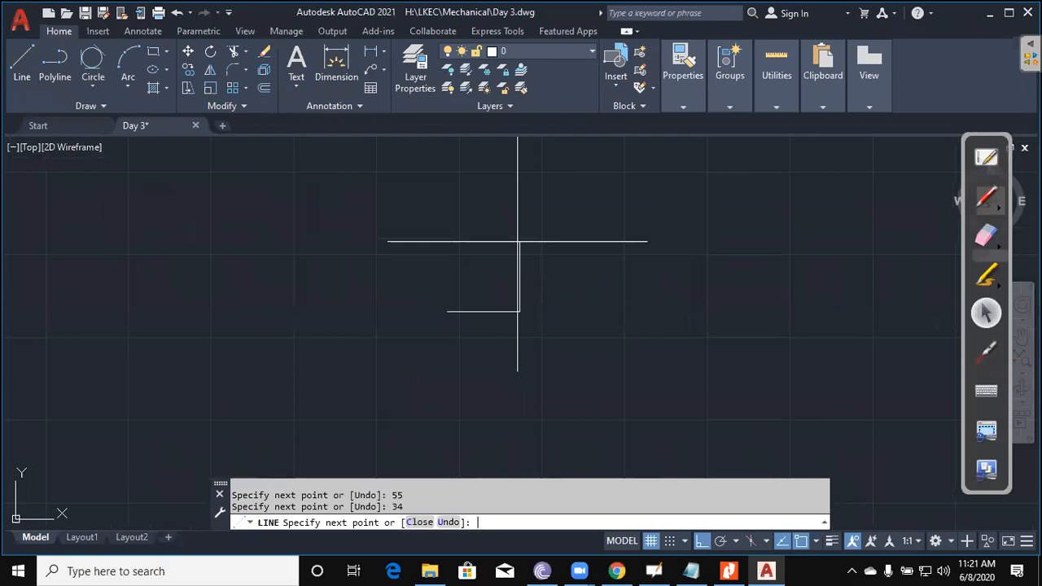
Step: Draw the 55-unit upper edge towards the left and close the outline into a rectangle
{"action": "type", "text": "55"}
{"action": "key", "text": "Return"}
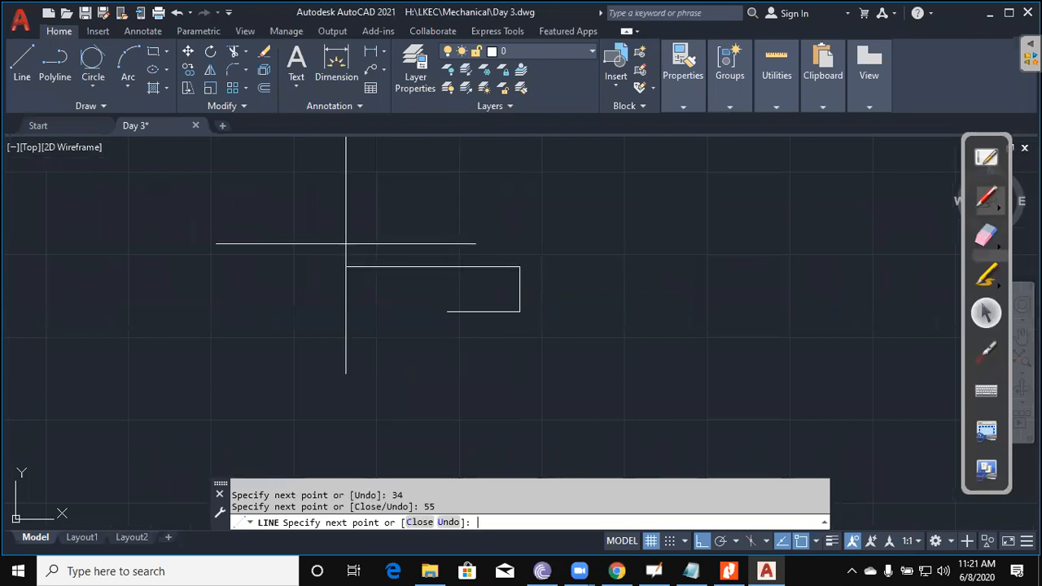
{"action": "type", "text": "c"}
{"action": "key", "text": "Return"}
{"action": "key", "text": "Escape"}
{"action": "scroll", "coordinate": [450, 315], "scroll_direction": "up", "scroll_amount": 2}
{"action": "key", "text": "Escape"}
{"action": "middle_click_drag", "start_coordinate": [493, 355], "coordinate": [483, 314]}
{"action": "scroll", "coordinate": [485, 315], "scroll_direction": "down", "scroll_amount": 6}
{"action": "middle_click_drag", "start_coordinate": [519, 344], "coordinate": [498, 350]}
{"action": "scroll", "coordinate": [492, 311], "scroll_direction": "up", "scroll_amount": 2}
Step: Turn off the grid and draw vertical construction lines through the rectangle's left and right lower corners
{"action": "key", "text": "F7"}
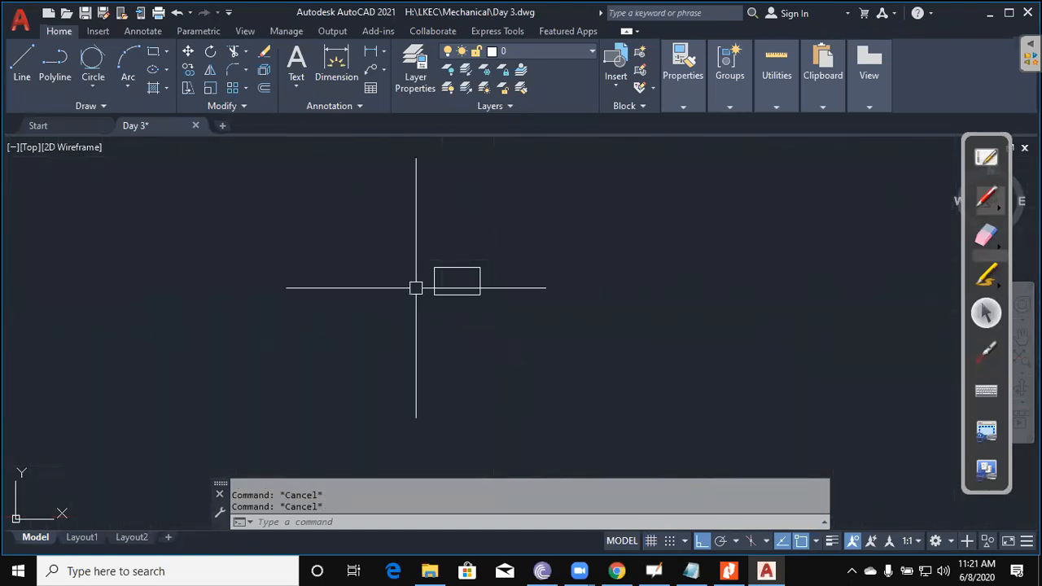
{"action": "type", "text": "xl"}
{"action": "key", "text": "Return"}
{"action": "type", "text": "V"}
{"action": "key", "text": "Return"}
{"action": "scroll", "coordinate": [424, 290], "scroll_direction": "up", "scroll_amount": 3}
{"action": "left_click", "coordinate": [401, 261]}
{"action": "left_click", "coordinate": [516, 262]}
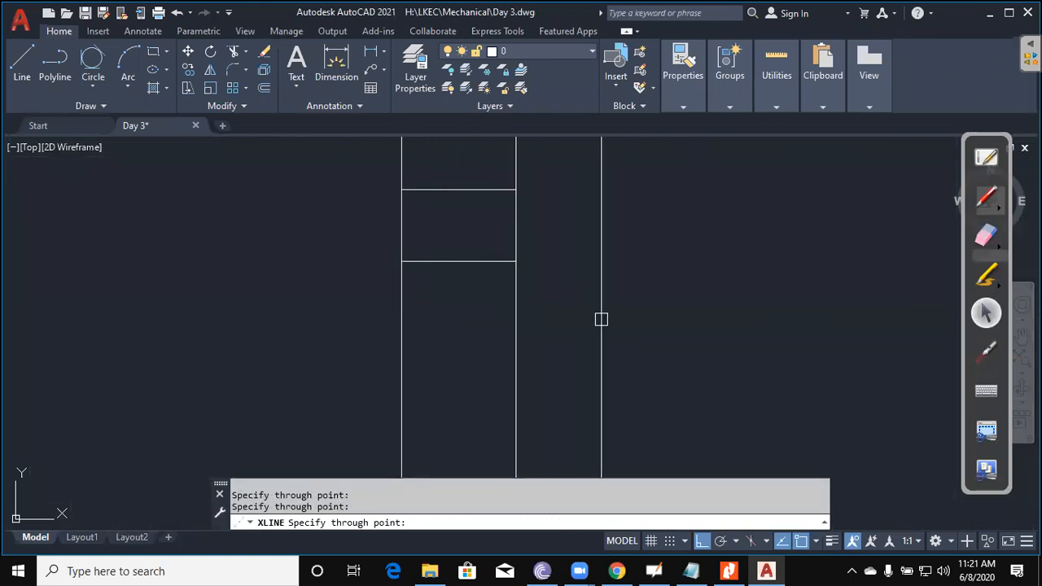
{"action": "key", "text": "Escape"}
Step: Draw a horizontal line below the rectangle that crosses both vertical construction lines
{"action": "type", "text": "l"}
{"action": "key", "text": "Return"}
{"action": "left_click", "coordinate": [359, 400]}
{"action": "left_click", "coordinate": [648, 427]}
{"action": "key", "text": "Escape"}
Step: Offset the horizontal line below the rectangle 34 units upwards
{"action": "type", "text": "o"}
{"action": "key", "text": "Return"}
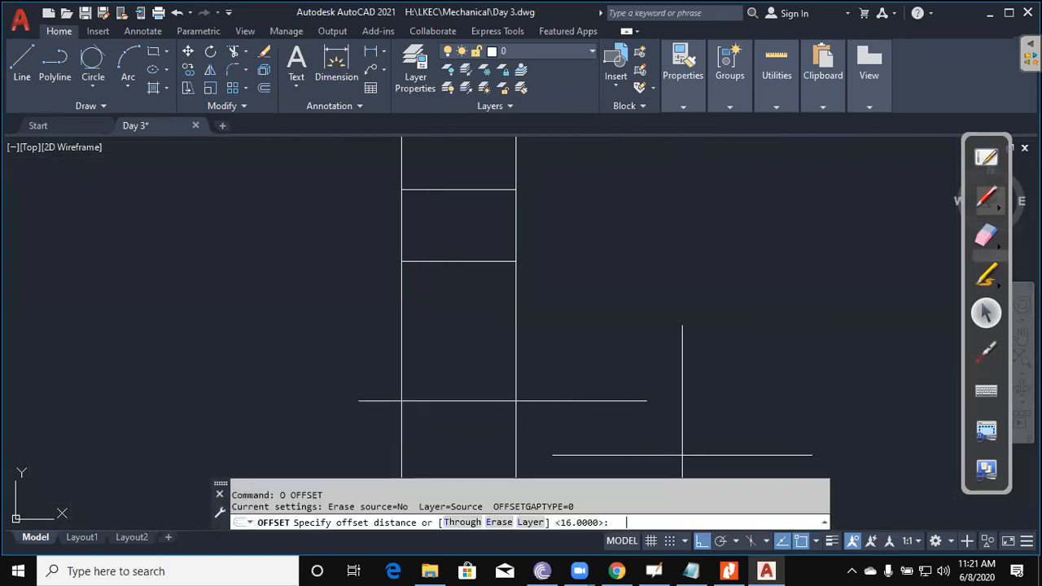
{"action": "type", "text": "34"}
{"action": "key", "text": "Return"}
{"action": "left_click", "coordinate": [575, 400]}
{"action": "left_click", "coordinate": [574, 367]}
{"action": "key", "text": "Escape"}
{"action": "key", "text": "Escape"}
{"action": "type", "text": "t"}
{"action": "key", "text": "Return"}
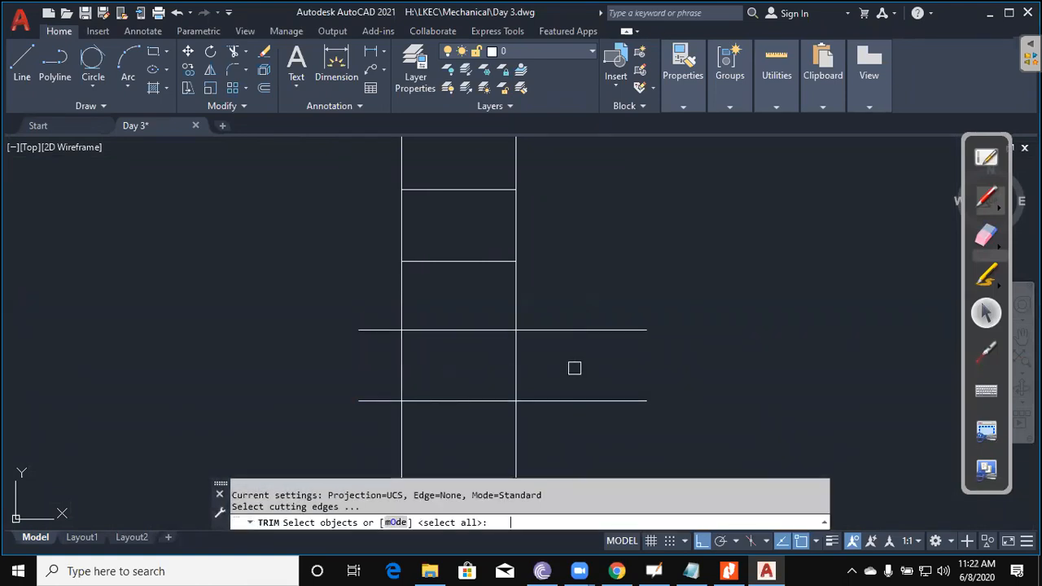
{"action": "key", "text": "Escape"}
{"action": "key", "text": "Escape"}
{"action": "type", "text": "t"}
{"action": "key", "text": "Return"}
{"action": "key", "text": "Escape"}
{"action": "key", "text": "Escape"}
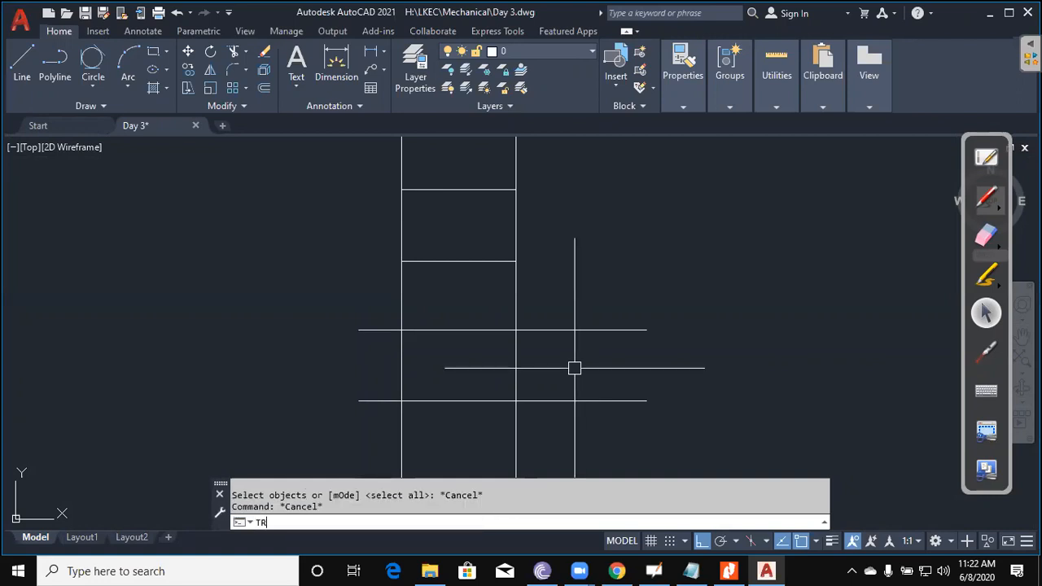
Step: Trim the two vertical construction lines above and below the pair of horizontal lines
{"action": "type", "text": "tr"}
{"action": "key", "text": "Return"}
{"action": "left_click", "coordinate": [672, 432]}
{"action": "left_click", "coordinate": [612, 293]}
{"action": "key", "text": "Return"}
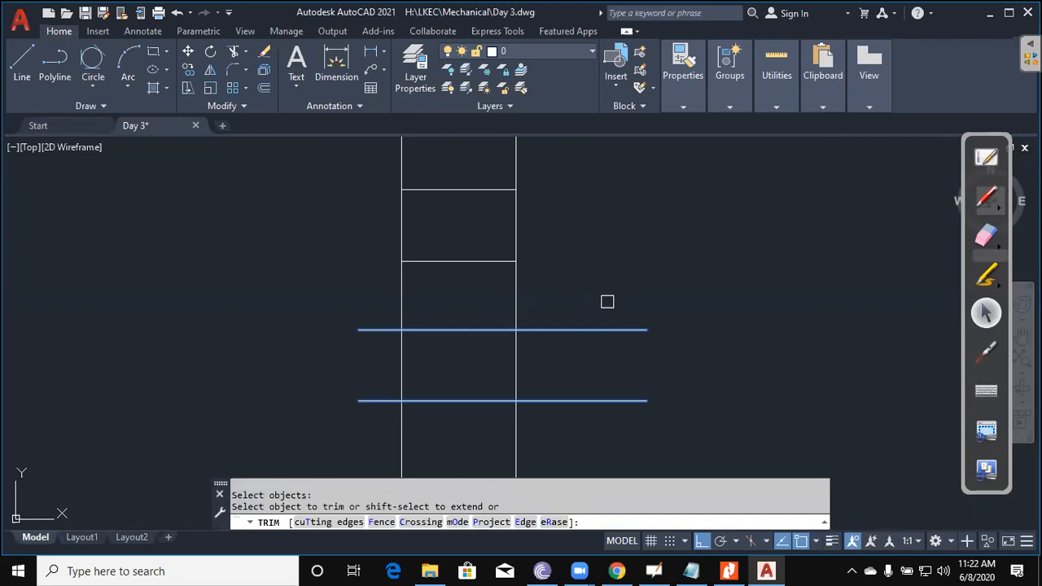
{"action": "left_click", "coordinate": [579, 312]}
{"action": "left_click", "coordinate": [372, 280]}
{"action": "left_click", "coordinate": [542, 435]}
{"action": "left_click", "coordinate": [393, 452]}
{"action": "key", "text": "Escape"}
Step: Trim the two horizontal lines outside the vertical edges to close the lower rectangle
{"action": "type", "text": "tr"}
{"action": "key", "text": "Return"}
{"action": "left_click", "coordinate": [378, 304]}
{"action": "left_click", "coordinate": [533, 421]}
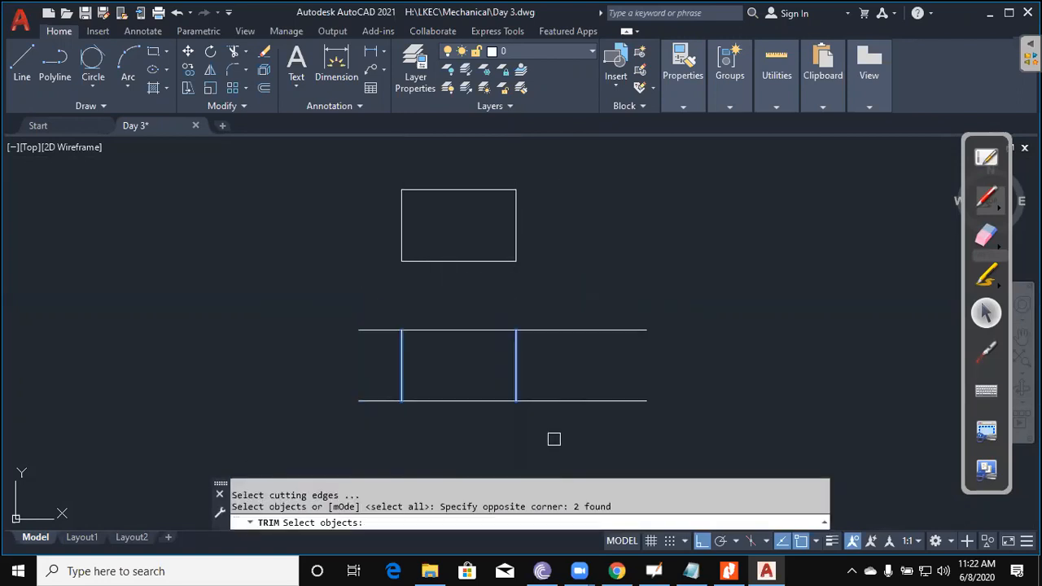
{"action": "key", "text": "Return"}
{"action": "left_click", "coordinate": [554, 437]}
{"action": "left_click", "coordinate": [601, 266]}
{"action": "left_click", "coordinate": [375, 427]}
{"action": "left_click", "coordinate": [322, 215]}
{"action": "key", "text": "Escape"}
{"action": "key", "text": "Escape"}
Step: Try a horizontal construction line through the lower rectangle's upper right corner, and delete it
{"action": "scroll", "coordinate": [577, 312], "scroll_direction": "down", "scroll_amount": 2}
{"action": "middle_click_drag", "start_coordinate": [589, 311], "coordinate": [500, 323]}
{"action": "scroll", "coordinate": [500, 323], "scroll_direction": "up", "scroll_amount": 2}
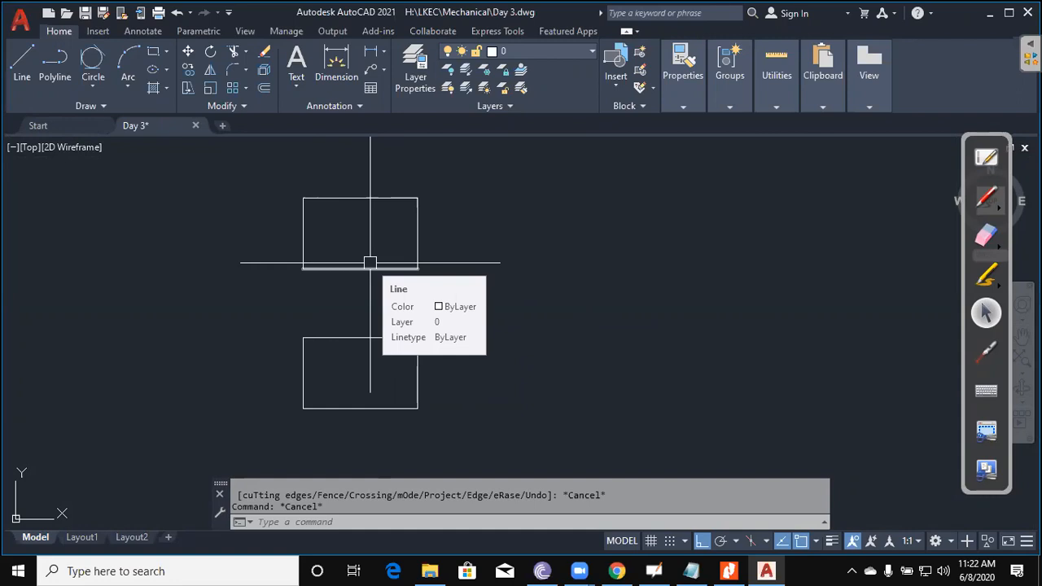
{"action": "key", "text": "Escape"}
{"action": "type", "text": "xl"}
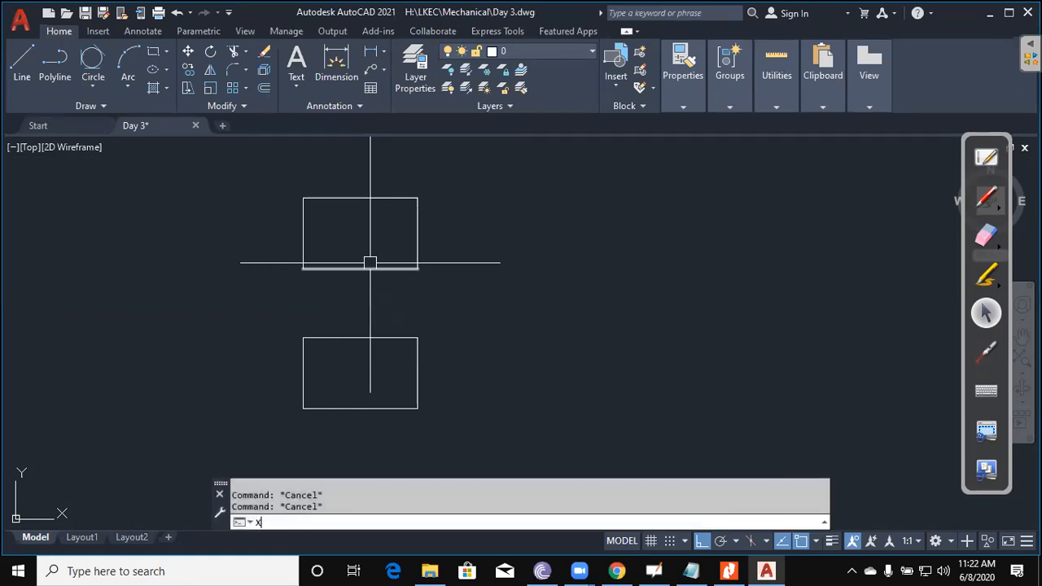
{"action": "key", "text": "Return"}
{"action": "type", "text": "h"}
{"action": "key", "text": "Return"}
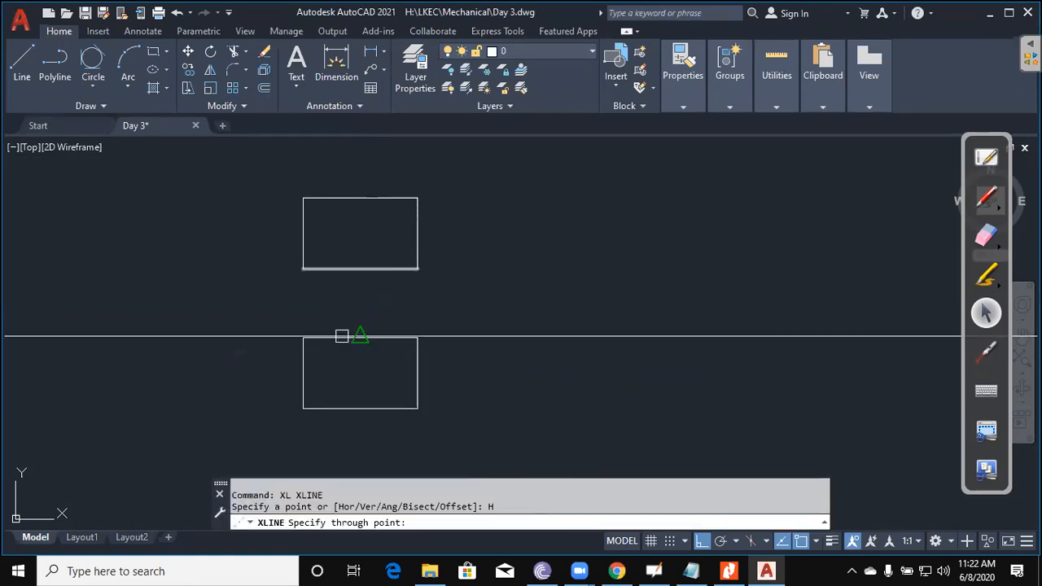
{"action": "left_click", "coordinate": [418, 338]}
{"action": "key", "text": "Escape"}
{"action": "left_click", "coordinate": [532, 375]}
{"action": "left_click", "coordinate": [515, 294]}
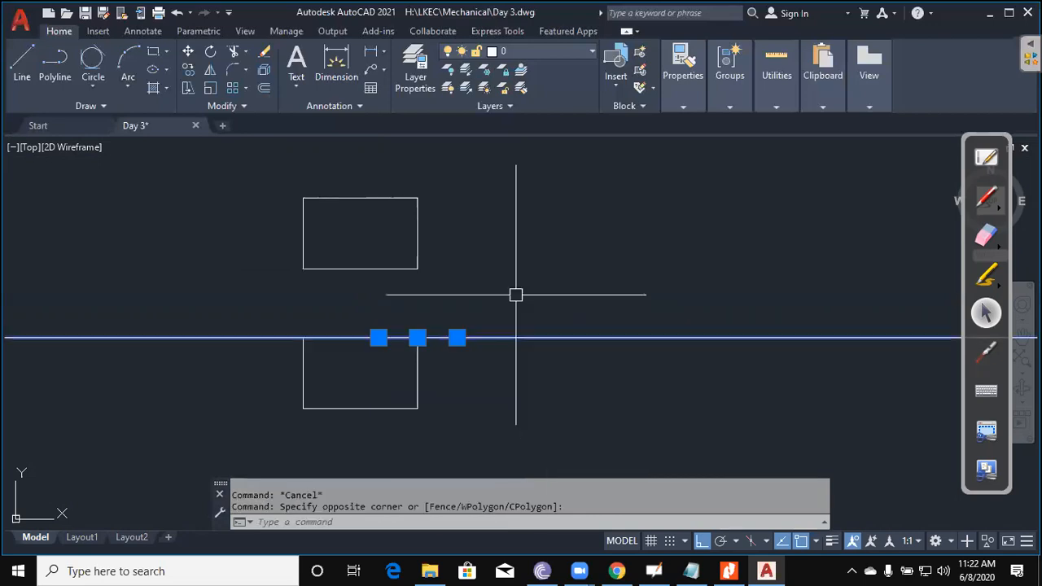
{"action": "key", "text": "Delete"}
Step: Draw a long horizontal line to the right from the lower rectangle's upper right corner
{"action": "type", "text": "l"}
{"action": "key", "text": "Return"}
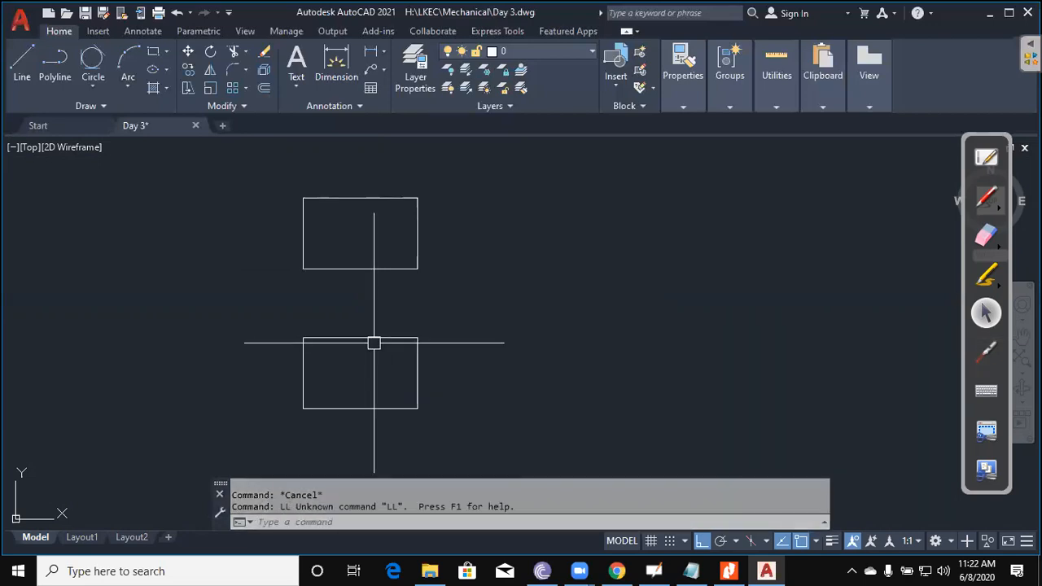
{"action": "key", "text": "Escape"}
{"action": "key", "text": "Escape"}
{"action": "type", "text": "l"}
{"action": "key", "text": "Return"}
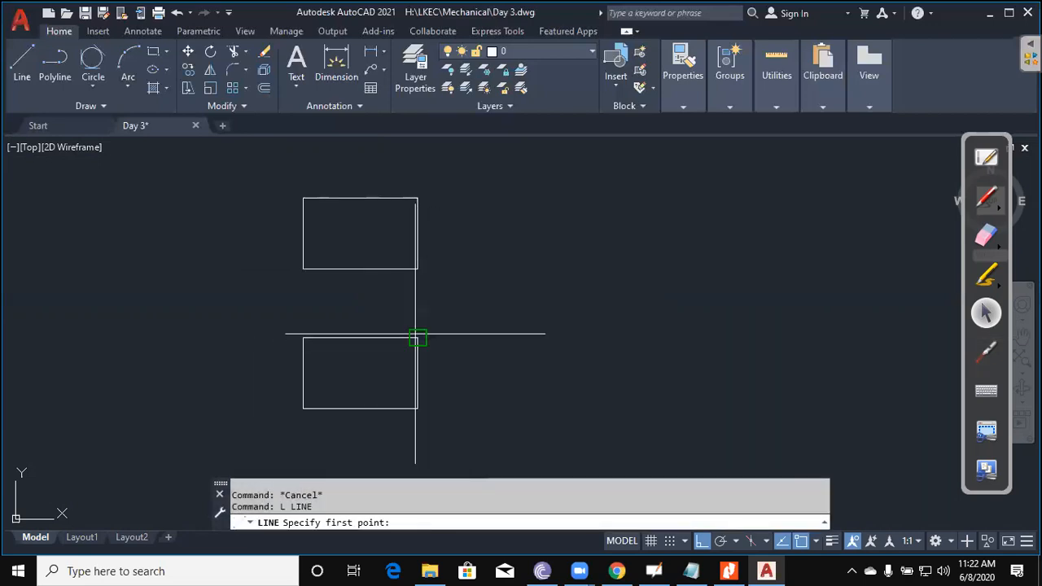
{"action": "left_click", "coordinate": [416, 336]}
{"action": "scroll", "coordinate": [580, 359], "scroll_direction": "down", "scroll_amount": 5}
{"action": "middle_click_drag", "start_coordinate": [754, 384], "coordinate": [570, 384]}
{"action": "left_click", "coordinate": [775, 375]}
{"action": "key", "text": "Escape"}
{"action": "key", "text": "Escape"}
Step: Rotate the long horizontal line 45 degrees about the lower rectangle's upper right corner
{"action": "scroll", "coordinate": [741, 395], "scroll_direction": "up", "scroll_amount": 2}
{"action": "key", "text": "Escape"}
{"action": "type", "text": "ro"}
{"action": "key", "text": "Return"}
{"action": "left_click", "coordinate": [649, 395]}
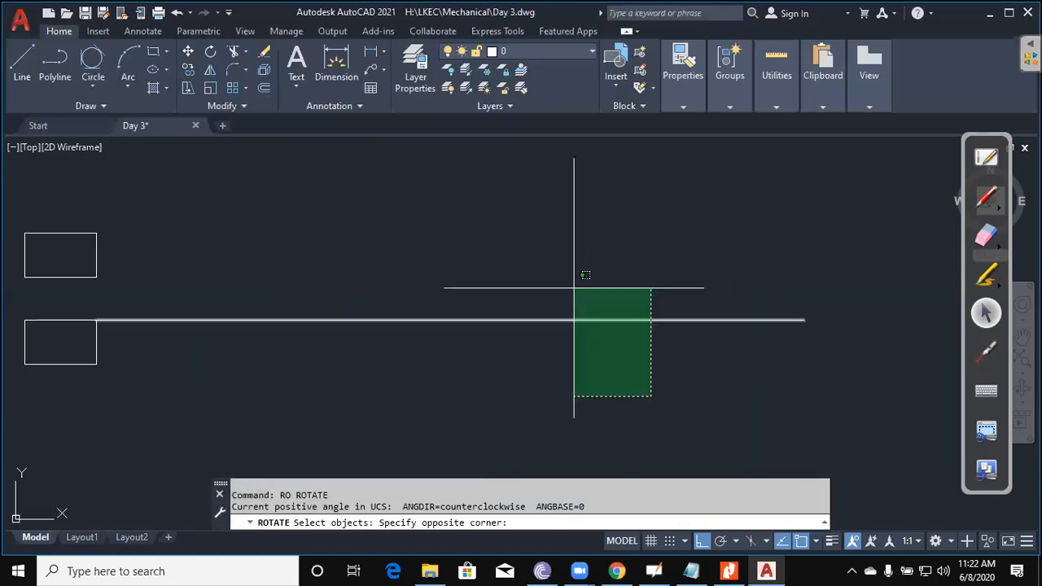
{"action": "left_click", "coordinate": [577, 291]}
{"action": "middle_click_drag", "start_coordinate": [435, 372], "coordinate": [652, 372]}
{"action": "key", "text": "Return"}
{"action": "left_click", "coordinate": [313, 323]}
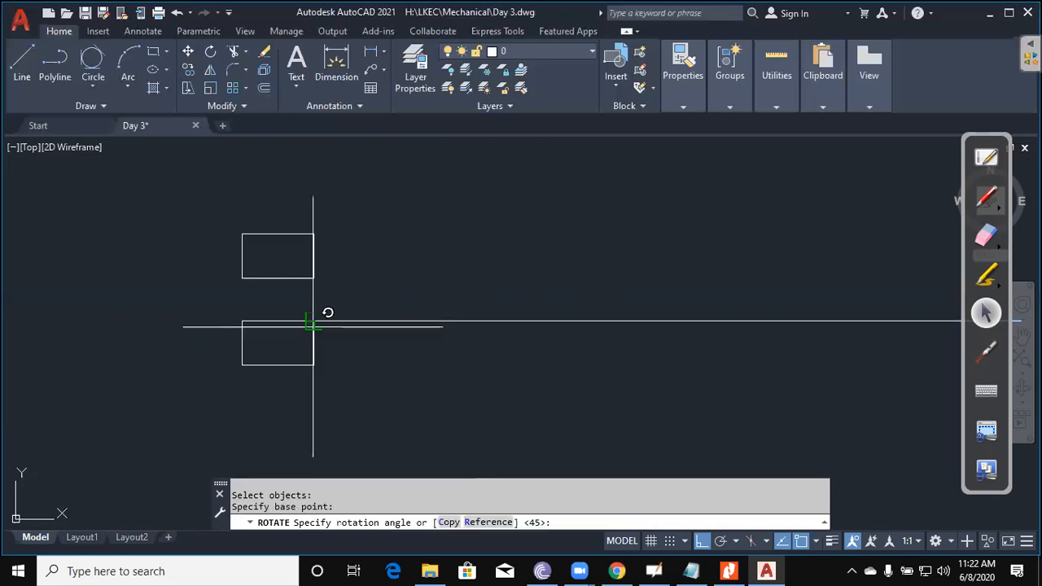
{"action": "type", "text": "45"}
{"action": "key", "text": "Return"}
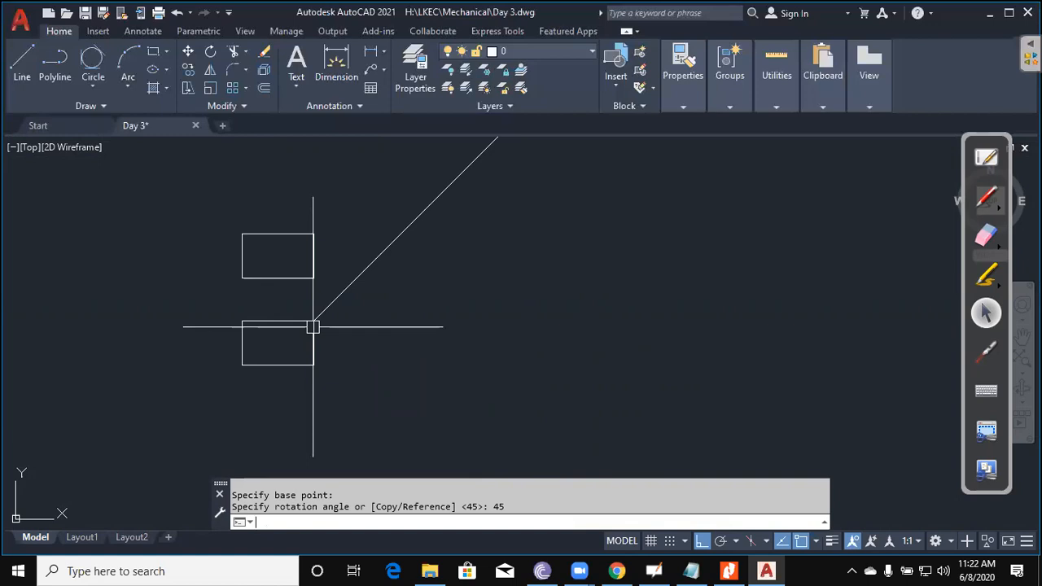
Step: Place horizontal construction lines through the upper and lower right corners of both rectangles
{"action": "key", "text": "Escape"}
{"action": "key", "text": "Escape"}
{"action": "type", "text": "xl"}
{"action": "key", "text": "Return"}
{"action": "type", "text": "h"}
{"action": "key", "text": "Return"}
{"action": "left_click", "coordinate": [314, 278]}
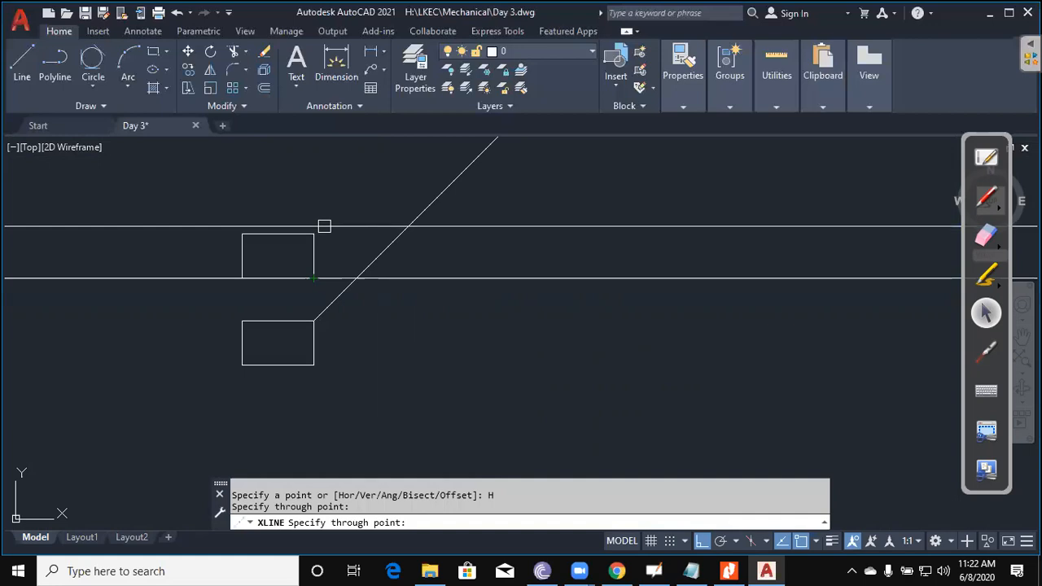
{"action": "left_click", "coordinate": [313, 234]}
{"action": "left_click", "coordinate": [314, 321]}
{"action": "left_click", "coordinate": [330, 365]}
{"action": "key", "text": "Escape"}
Step: Place vertical construction lines where the 45-degree line crosses the two horizontals projected from the upper rectangle
{"action": "key", "text": "Return"}
{"action": "type", "text": "v"}
{"action": "key", "text": "Return"}
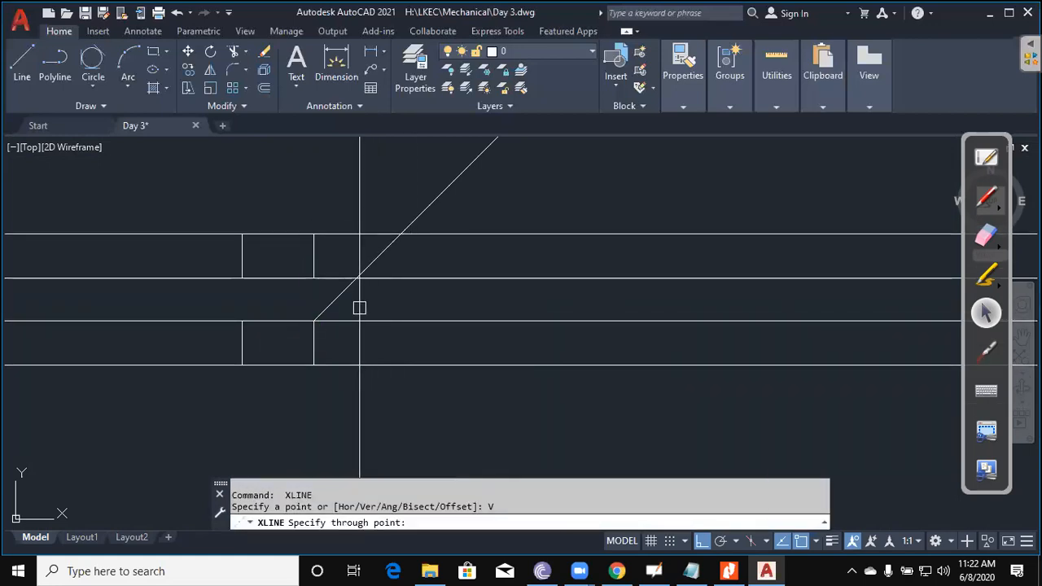
{"action": "left_click", "coordinate": [357, 278]}
{"action": "left_click", "coordinate": [400, 234]}
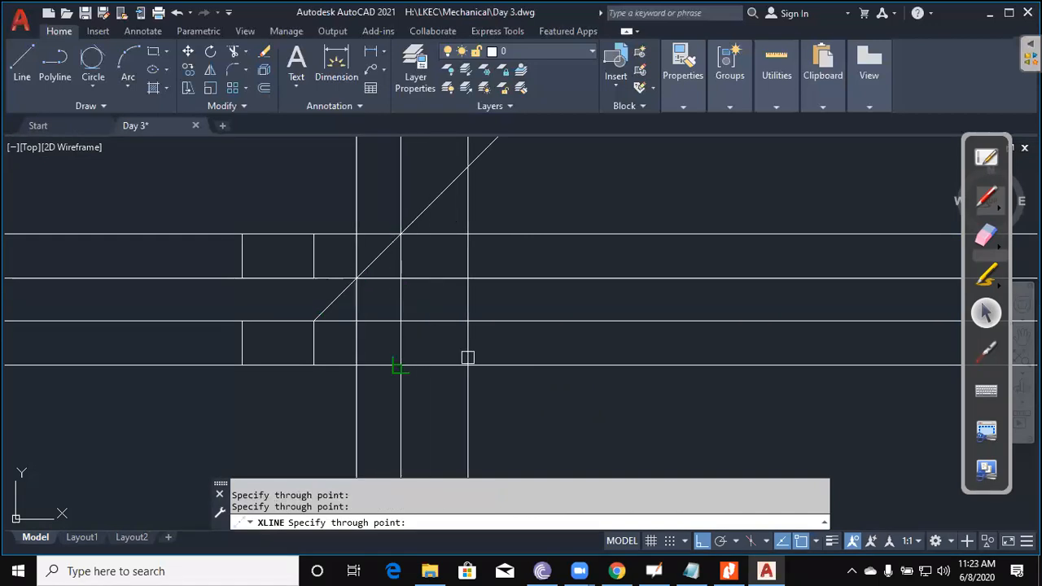
{"action": "key", "text": "Escape"}
Step: Trim the vertical construction lines to the two horizontals projected from the lower rectangle
{"action": "scroll", "coordinate": [445, 312], "scroll_direction": "up", "scroll_amount": 2}
{"action": "key", "text": "Escape"}
{"action": "key", "text": "Escape"}
{"action": "type", "text": "tr"}
{"action": "key", "text": "Return"}
{"action": "left_click", "coordinate": [493, 373]}
{"action": "left_click", "coordinate": [444, 219]}
{"action": "key", "text": "Return"}
{"action": "left_click", "coordinate": [472, 388]}
{"action": "left_click", "coordinate": [444, 206]}
{"action": "left_click", "coordinate": [317, 203]}
{"action": "key", "text": "Return"}
Step: Trim the horizontal construction lines on both sides of the vertical segments to form the side view outline
{"action": "key", "text": "Return"}
{"action": "left_click", "coordinate": [315, 207]}
{"action": "left_click", "coordinate": [429, 320]}
{"action": "key", "text": "Return"}
{"action": "left_click", "coordinate": [552, 345]}
{"action": "left_click", "coordinate": [502, 201]}
{"action": "left_click", "coordinate": [301, 339]}
{"action": "left_click", "coordinate": [309, 238]}
{"action": "key", "text": "Escape"}
Step: Delete the leftover horizontal construction lines, keeping the three view outlines and the 45-degree line
{"action": "middle_click_drag", "start_coordinate": [669, 245], "coordinate": [686, 369]}
{"action": "left_click", "coordinate": [715, 367]}
{"action": "left_click", "coordinate": [619, 181]}
{"action": "key", "text": "Delete"}
{"action": "key", "text": "Escape"}
{"action": "scroll", "coordinate": [553, 316], "scroll_direction": "down", "scroll_amount": 2}
{"action": "middle_click_drag", "start_coordinate": [553, 316], "coordinate": [606, 300]}
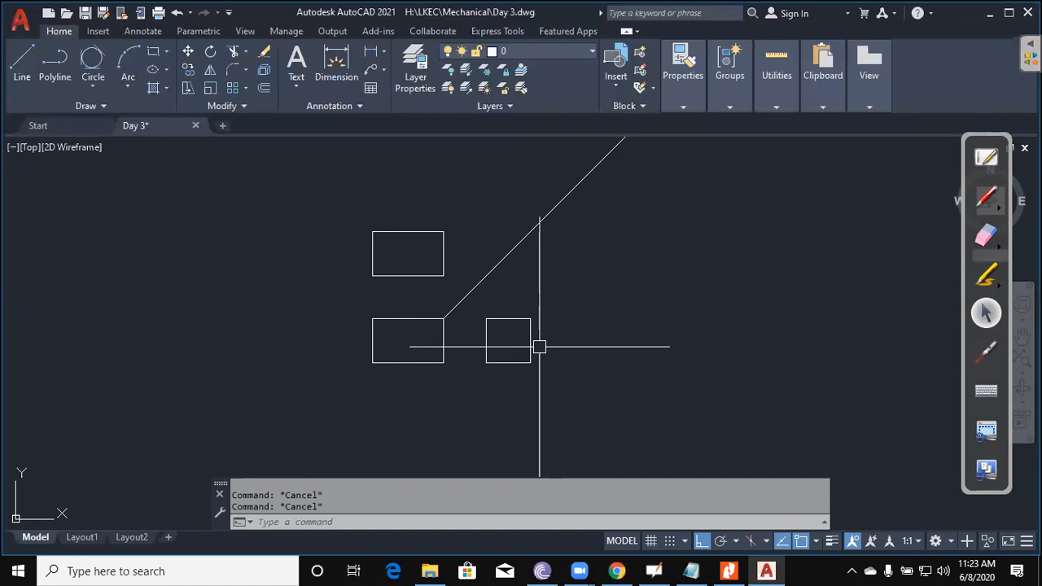
Step: Switch to the Assignment 3 PDF in Nitro Pro, mark figure 3's upper faces in red, and erase the marks
{"action": "left_click", "coordinate": [732, 570]}
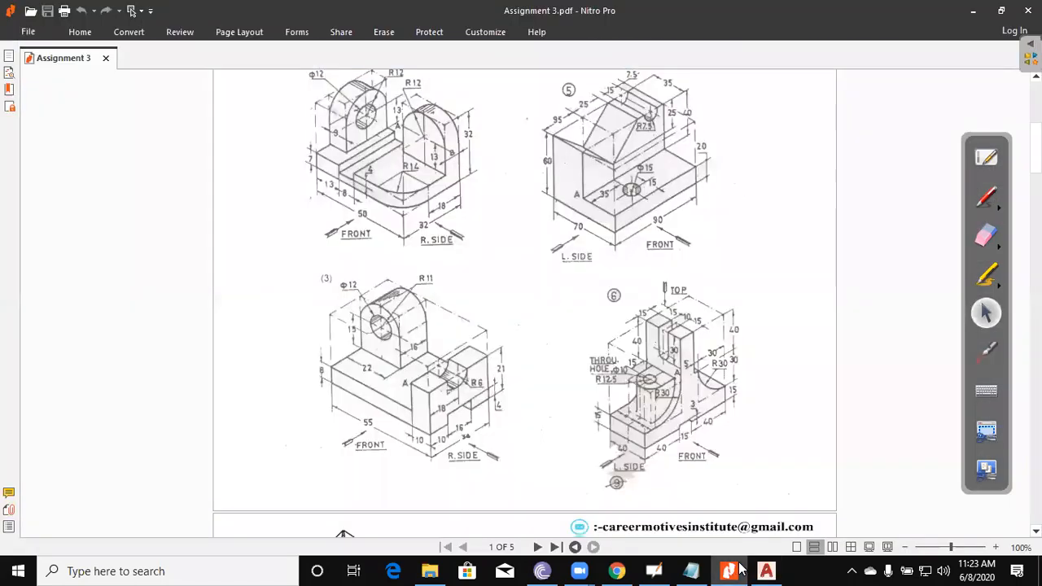
{"action": "left_click", "coordinate": [986, 197]}
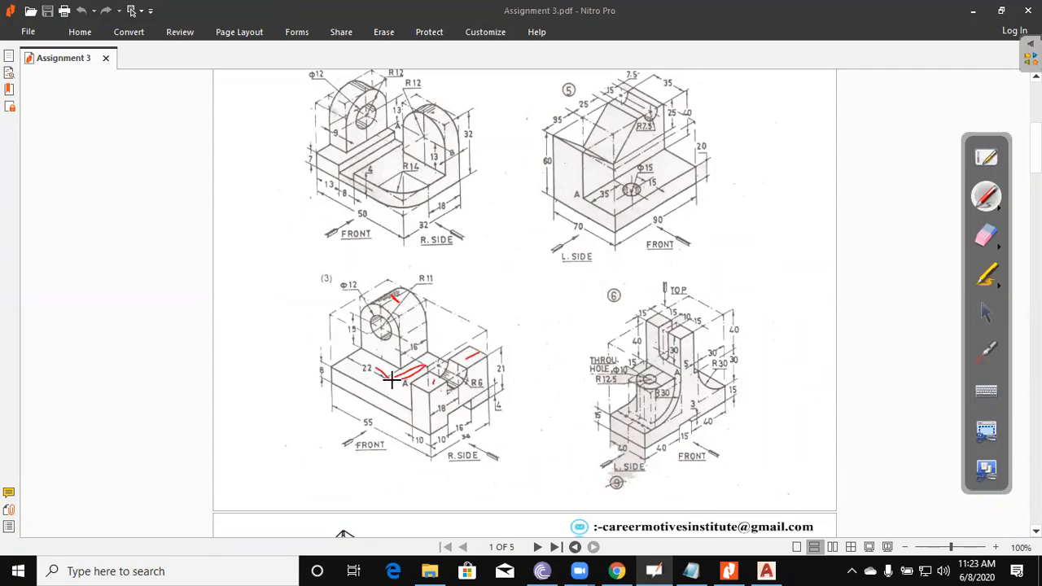
{"action": "left_click", "coordinate": [980, 241]}
{"action": "mouse_move", "coordinate": [376, 358]}
{"action": "left_mouse_down"}
{"action": "mouse_move", "coordinate": [393, 287]}
{"action": "mouse_move", "coordinate": [496, 356]}
{"action": "mouse_move", "coordinate": [478, 430]}
{"action": "left_mouse_up"}
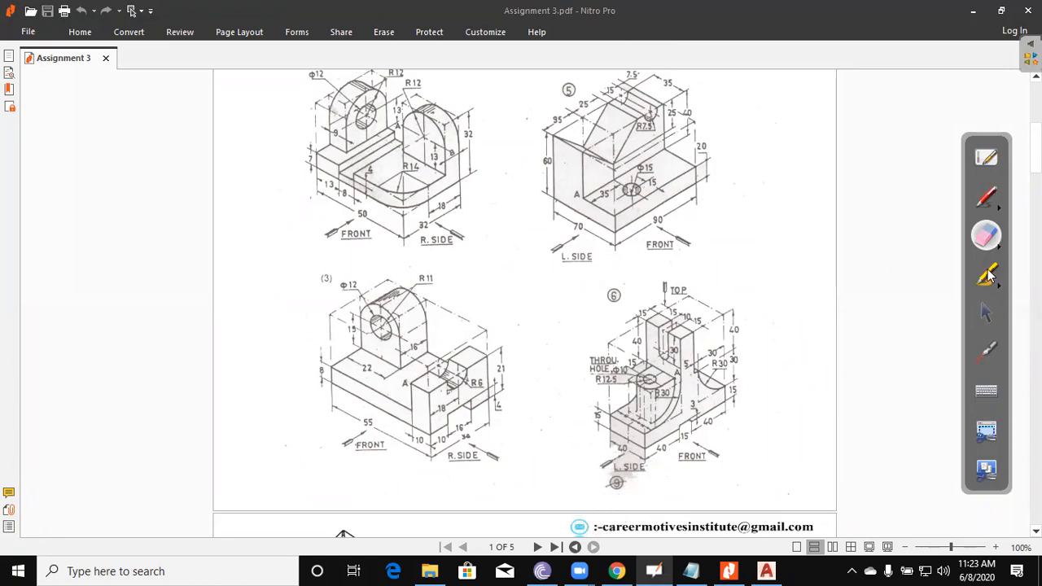
{"action": "left_click", "coordinate": [987, 314]}
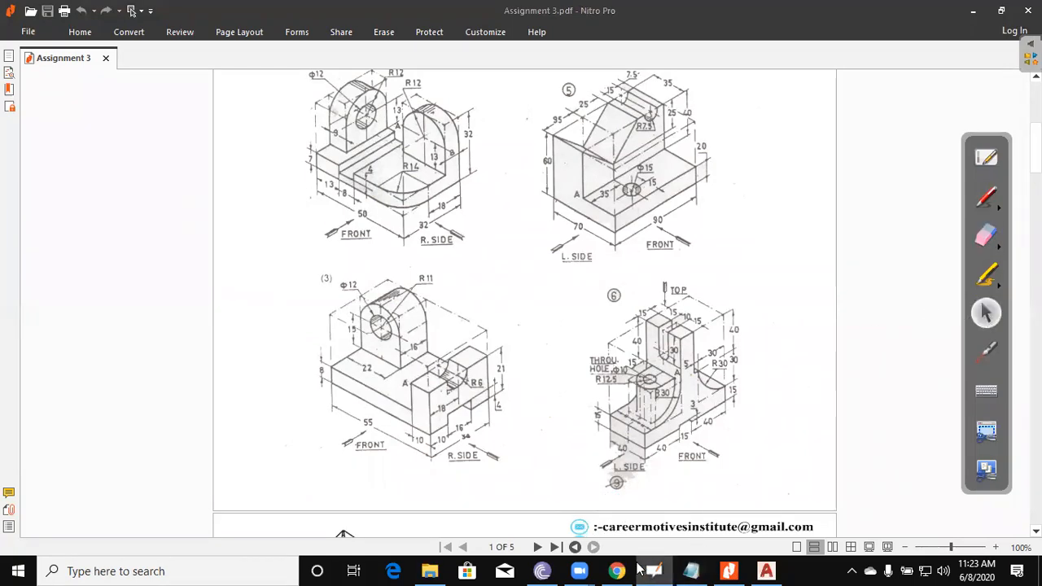
Step: Switch back to AutoCAD and offset the upper rectangle's top edge 16 units downwards
{"action": "left_click", "coordinate": [766, 571]}
{"action": "scroll", "coordinate": [466, 290], "scroll_direction": "up", "scroll_amount": 2}
{"action": "middle_click_drag", "start_coordinate": [444, 281], "coordinate": [507, 337]}
{"action": "type", "text": "o"}
{"action": "key", "text": "Return"}
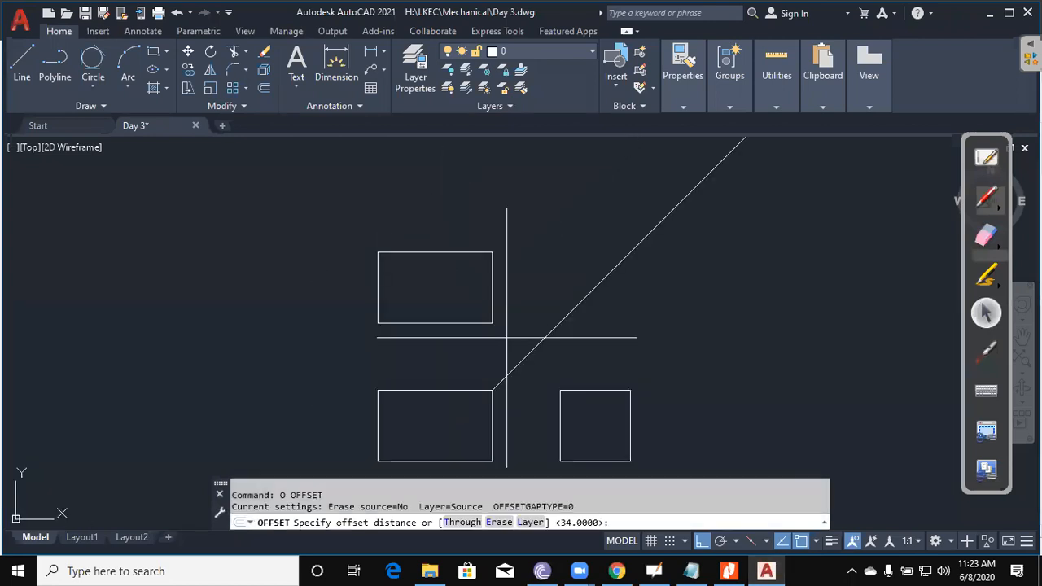
{"action": "type", "text": "16"}
{"action": "key", "text": "Return"}
{"action": "scroll", "coordinate": [432, 228], "scroll_direction": "up", "scroll_amount": 2}
{"action": "left_click", "coordinate": [412, 267]}
{"action": "left_click", "coordinate": [412, 309]}
{"action": "key", "text": "Return"}
Step: Offset the upper rectangle's left edge 22 units to the right
{"action": "key", "text": "Return"}
{"action": "type", "text": "22"}
{"action": "key", "text": "Return"}
{"action": "left_click", "coordinate": [349, 304]}
{"action": "left_click", "coordinate": [431, 304]}
{"action": "key", "text": "Escape"}
{"action": "key", "text": "Escape"}
{"action": "key", "text": "Escape"}
Step: Trim the offset horizontal line to the right of the offset vertical line
{"action": "type", "text": "TR"}
{"action": "key", "text": "Return"}
{"action": "left_click", "coordinate": [425, 296]}
{"action": "key", "text": "Return"}
{"action": "left_click", "coordinate": [456, 335]}
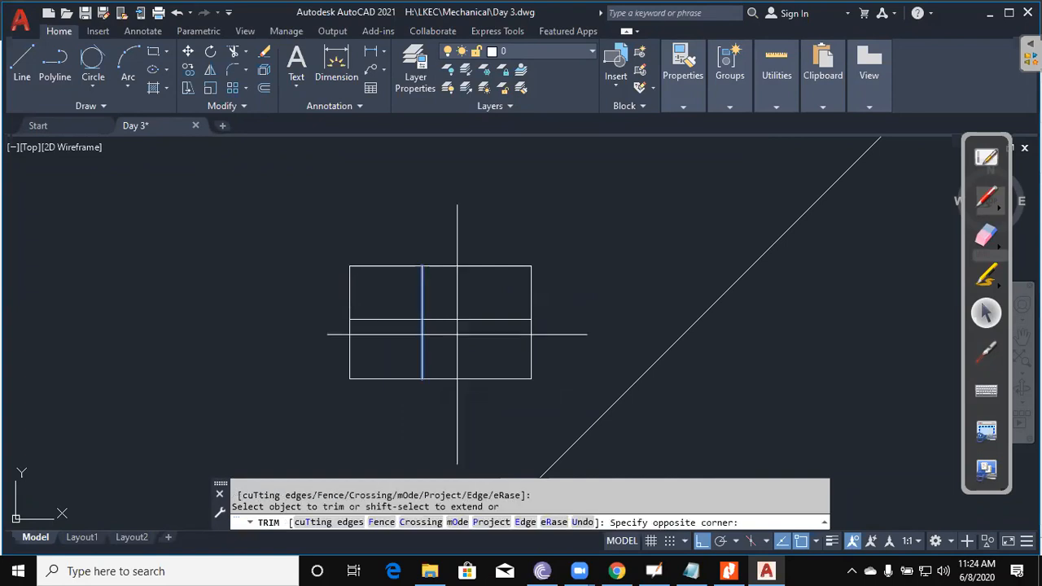
{"action": "left_click", "coordinate": [444, 304]}
{"action": "key", "text": "Escape"}
Step: Trim the offset vertical line below the offset horizontal line to complete the 22 by 16 corner rectangle
{"action": "key", "text": "Return"}
{"action": "left_click", "coordinate": [406, 320]}
{"action": "key", "text": "Return"}
{"action": "left_click", "coordinate": [449, 351]}
{"action": "left_click", "coordinate": [409, 351]}
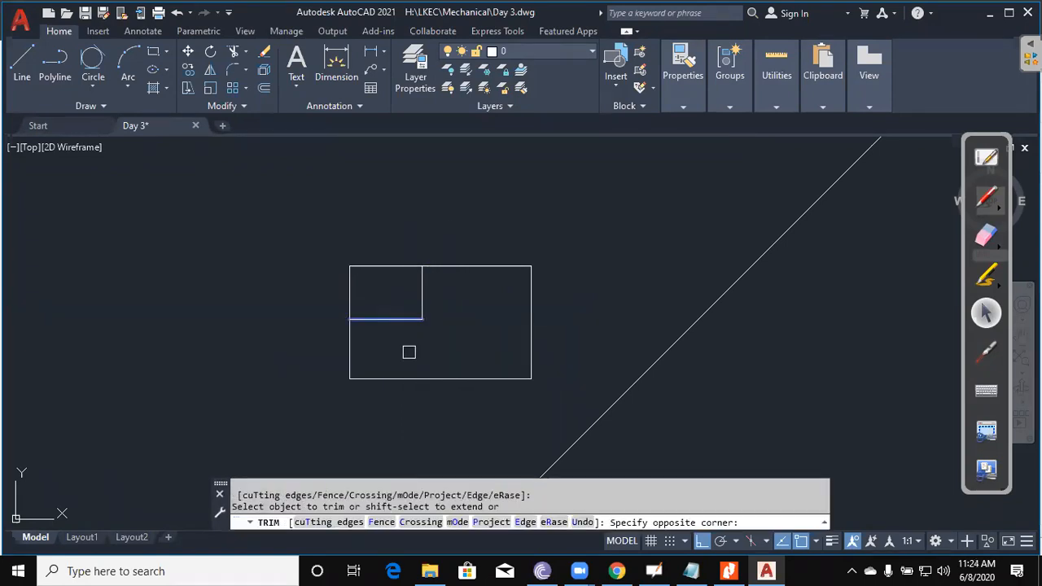
Step: Offset the upper rectangle's right edge 10 units to the left
{"action": "key", "text": "Escape"}
{"action": "key", "text": "Escape"}
{"action": "key", "text": "Escape"}
{"action": "type", "text": "O"}
{"action": "key", "text": "Return"}
{"action": "type", "text": "10"}
{"action": "key", "text": "Return"}
{"action": "left_click", "coordinate": [534, 322]}
{"action": "left_click", "coordinate": [480, 340]}
{"action": "key", "text": "Escape"}
{"action": "key", "text": "Escape"}
{"action": "scroll", "coordinate": [480, 338], "scroll_direction": "up", "scroll_amount": 2}
Step: Draw a horizontal line across the middle of the 10-unit strip, from the right edge to the offset line
{"action": "type", "text": "LL"}
{"action": "key", "text": "Return"}
{"action": "key", "text": "Escape"}
{"action": "key", "text": "Escape"}
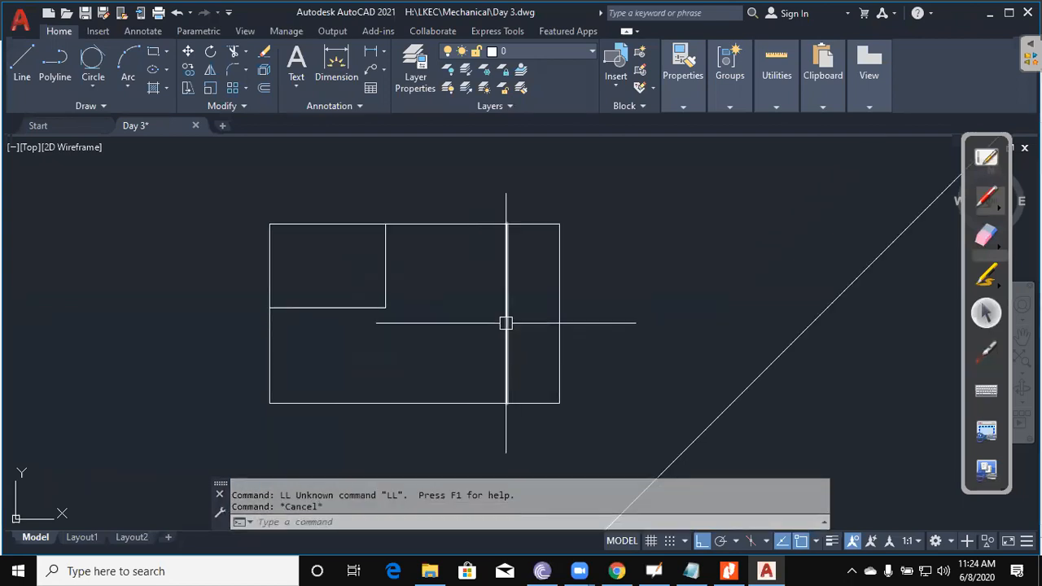
{"action": "type", "text": "L"}
{"action": "key", "text": "Return"}
{"action": "left_click", "coordinate": [559, 312]}
{"action": "left_click", "coordinate": [507, 313]}
{"action": "key", "text": "Escape"}
{"action": "key", "text": "Escape"}
Step: Try to offset the strip's horizontal middle line 16 units upwards
{"action": "type", "text": "O"}
{"action": "key", "text": "Return"}
{"action": "type", "text": "10"}
{"action": "key", "text": "Return"}
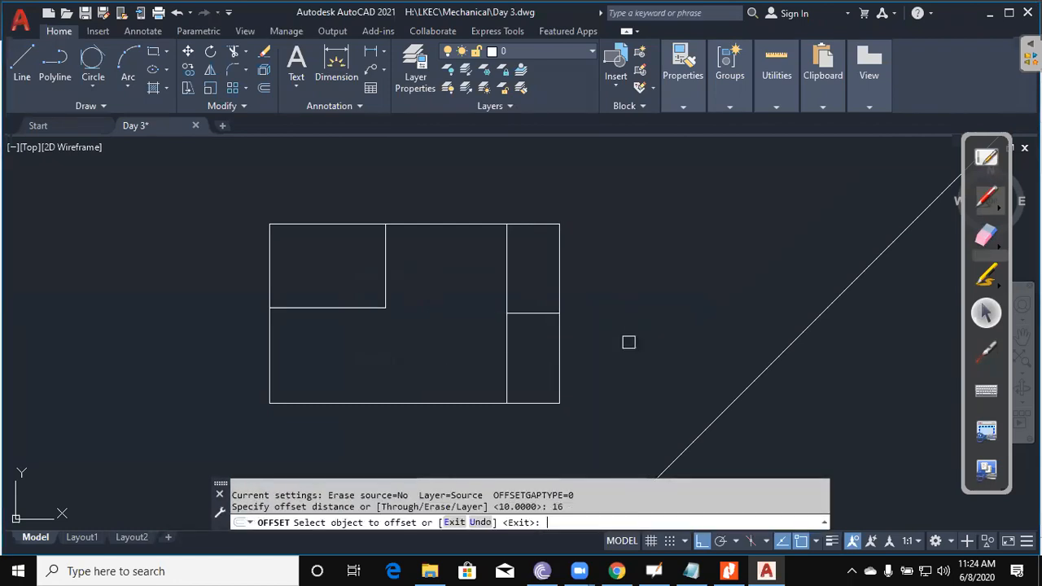
{"action": "left_click", "coordinate": [538, 313]}
{"action": "left_click", "coordinate": [545, 289]}
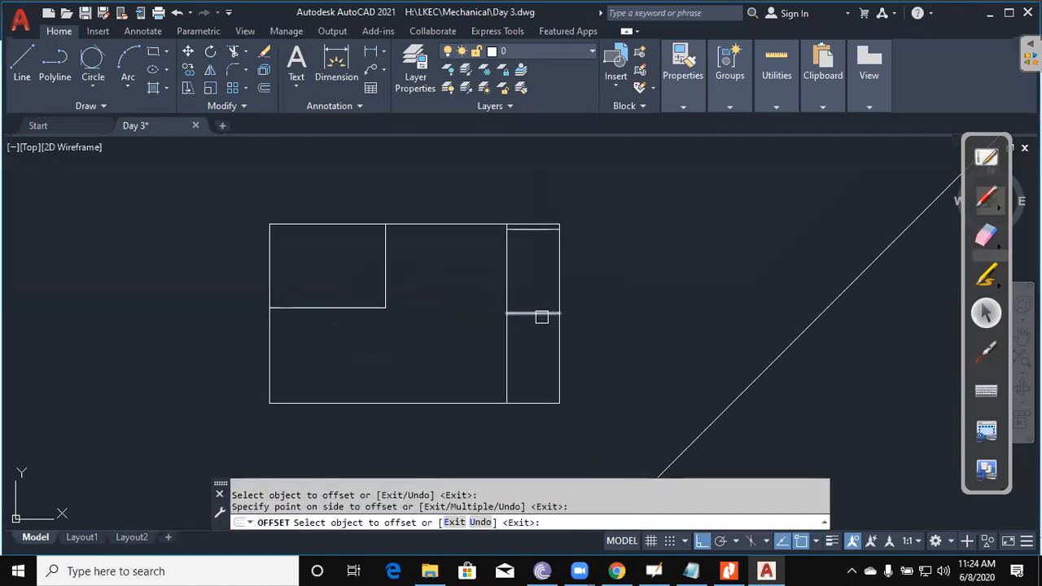
{"action": "key", "text": "Escape"}
{"action": "key", "text": "Escape"}
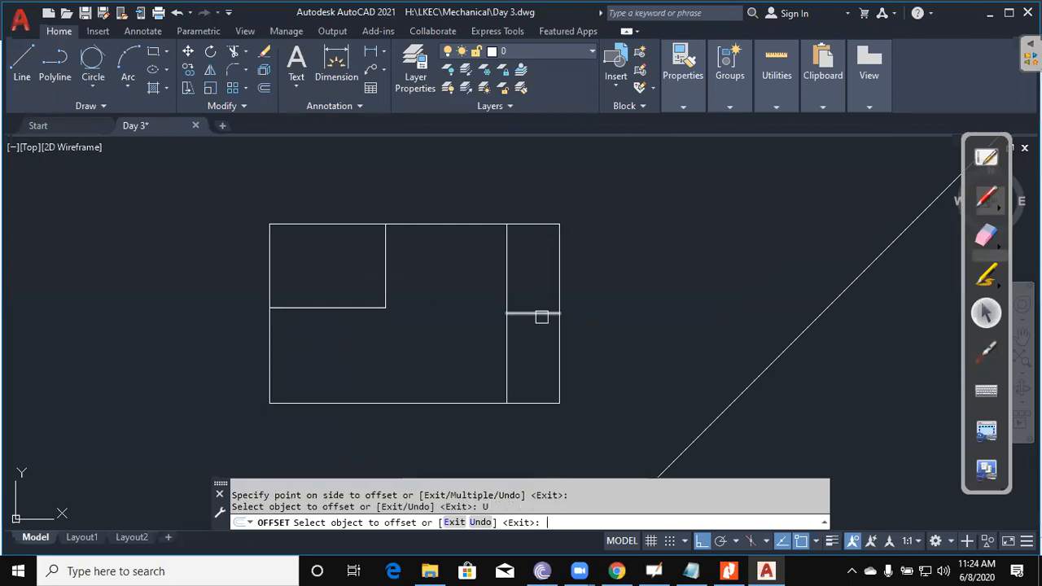
Step: Offset the strip's horizontal middle line 6 units upwards and 6 units downwards
{"action": "type", "text": "O"}
{"action": "key", "text": "Return"}
{"action": "type", "text": "6"}
{"action": "key", "text": "Return"}
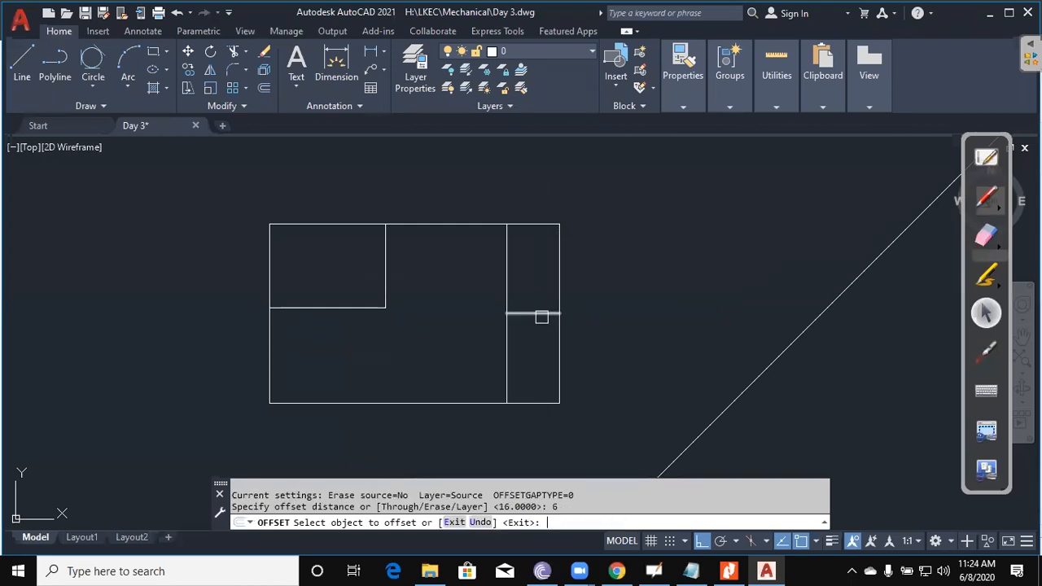
{"action": "left_click", "coordinate": [545, 313]}
{"action": "left_click", "coordinate": [537, 297]}
{"action": "key", "text": "Escape"}
Step: Erase the original middle line between the two offset lines in the strip
{"action": "left_click", "coordinate": [543, 334]}
{"action": "left_click", "coordinate": [535, 308]}
{"action": "type", "text": "E"}
{"action": "key", "text": "Return"}
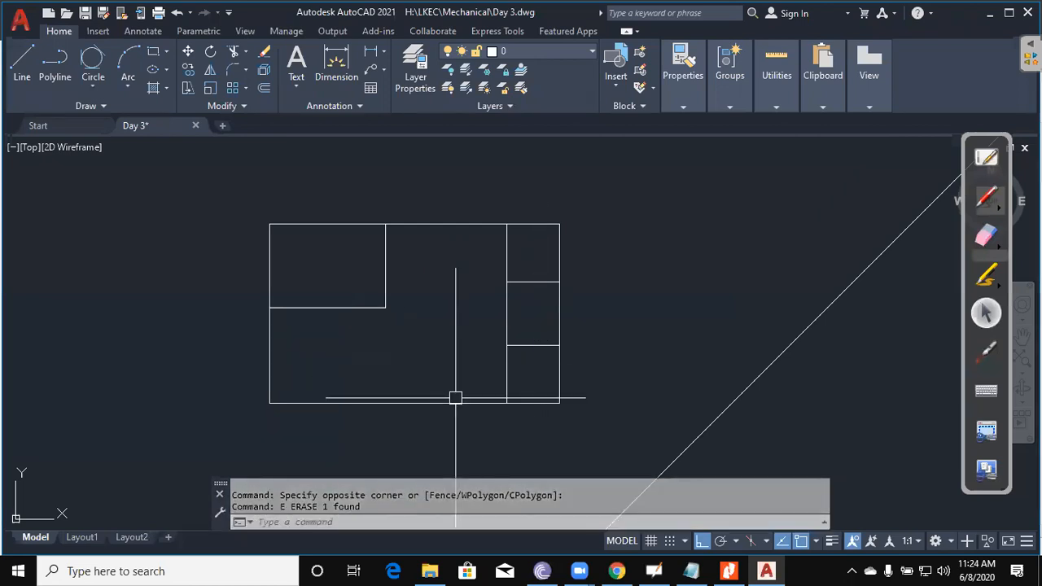
Step: Switch to the Assignment 3 PDF in Nitro Pro, mark up figure 3 in red, and erase the marks
{"action": "left_click", "coordinate": [731, 570]}
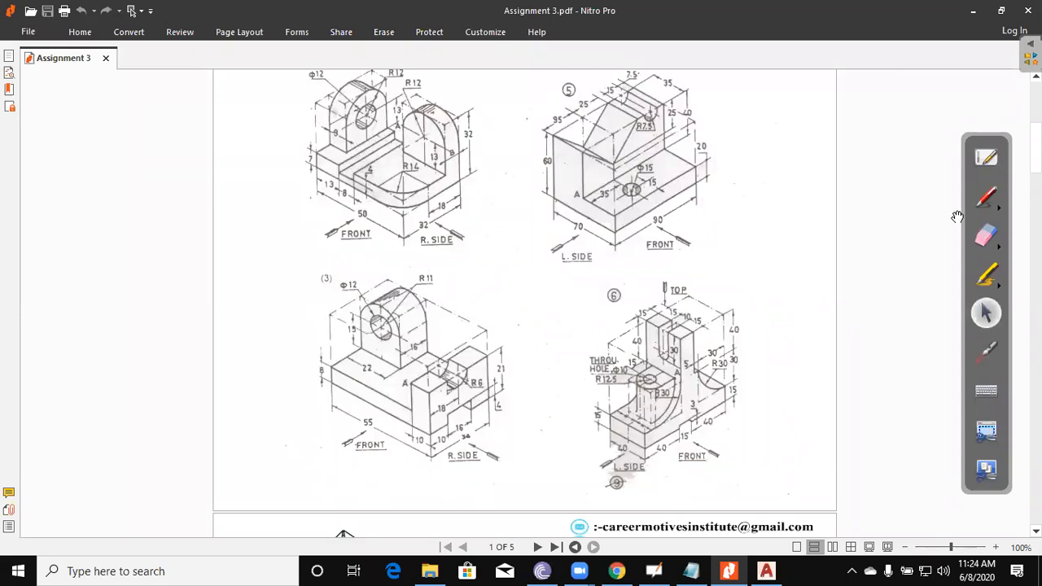
{"action": "left_click", "coordinate": [981, 202]}
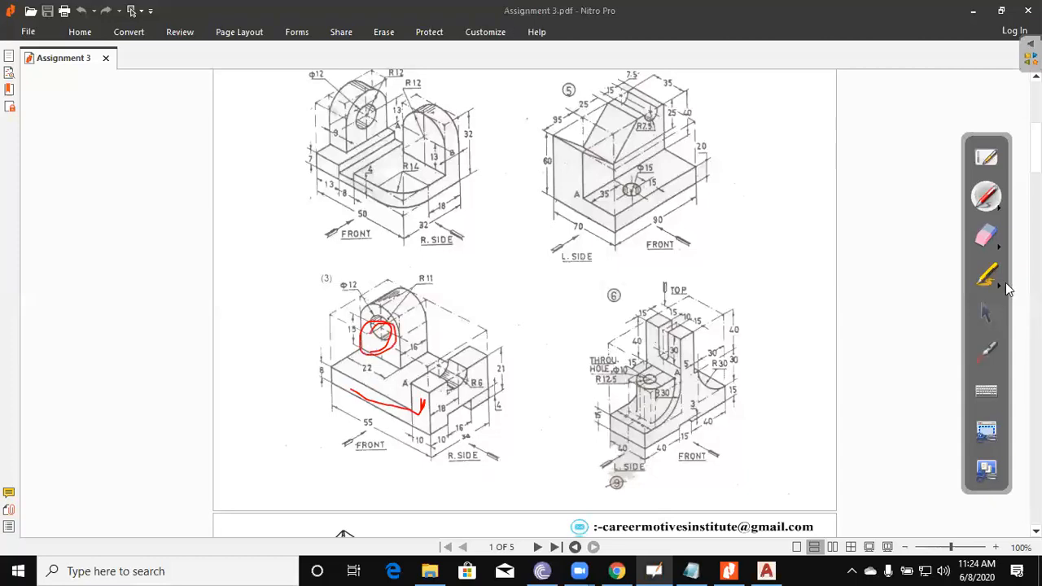
{"action": "left_click", "coordinate": [988, 244]}
{"action": "mouse_move", "coordinate": [369, 421]}
{"action": "left_mouse_down"}
{"action": "mouse_move", "coordinate": [325, 378]}
{"action": "mouse_move", "coordinate": [361, 397]}
{"action": "mouse_move", "coordinate": [467, 319]}
{"action": "left_mouse_up"}
{"action": "left_click", "coordinate": [986, 275]}
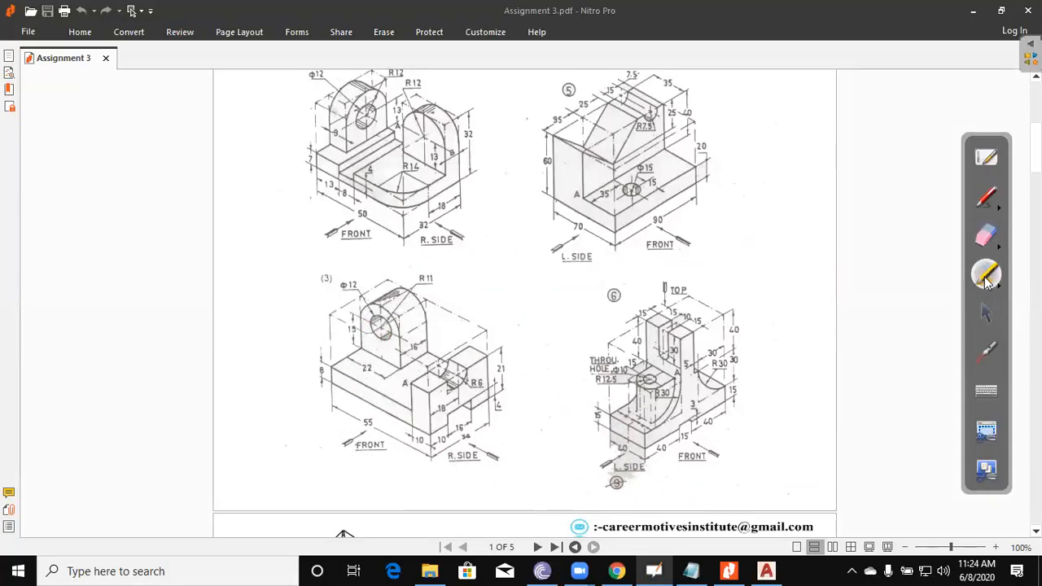
{"action": "left_click", "coordinate": [989, 361]}
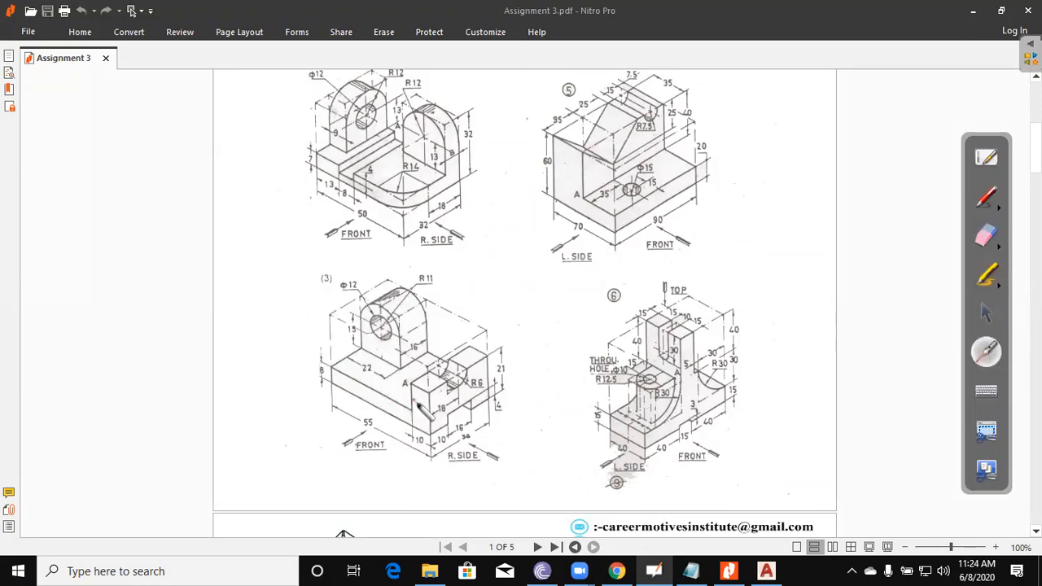
{"action": "left_click", "coordinate": [986, 314]}
Step: Switch back to AutoCAD and offset the front view rectangle's bottom edge 8 units upwards
{"action": "left_click", "coordinate": [767, 571]}
{"action": "scroll", "coordinate": [717, 318], "scroll_direction": "down", "scroll_amount": 3}
{"action": "middle_click_drag", "start_coordinate": [716, 418], "coordinate": [705, 307]}
{"action": "key", "text": "Escape"}
{"action": "key", "text": "Escape"}
{"action": "type", "text": "o"}
{"action": "key", "text": "Return"}
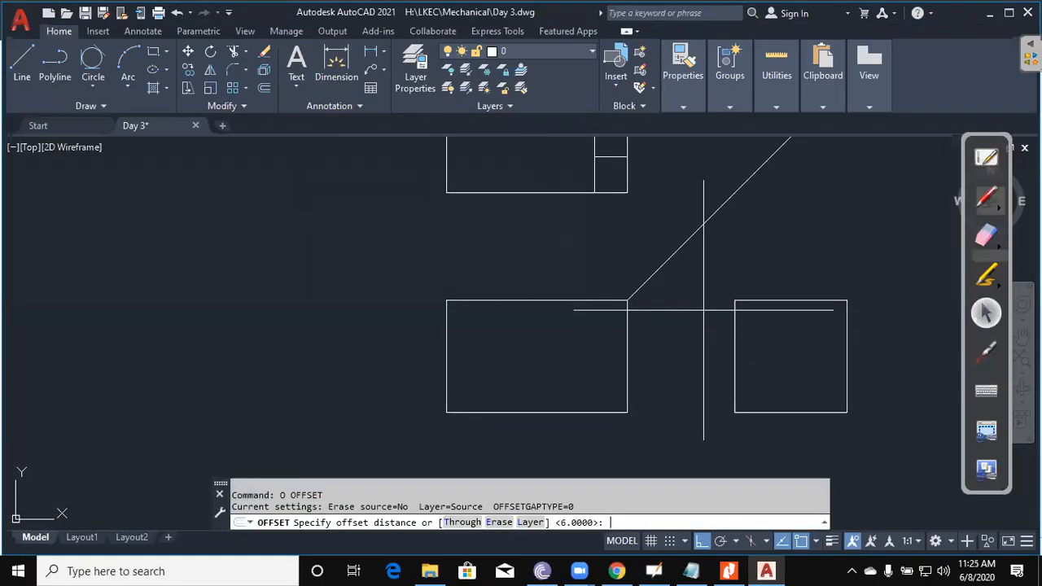
{"action": "type", "text": "8"}
{"action": "key", "text": "Return"}
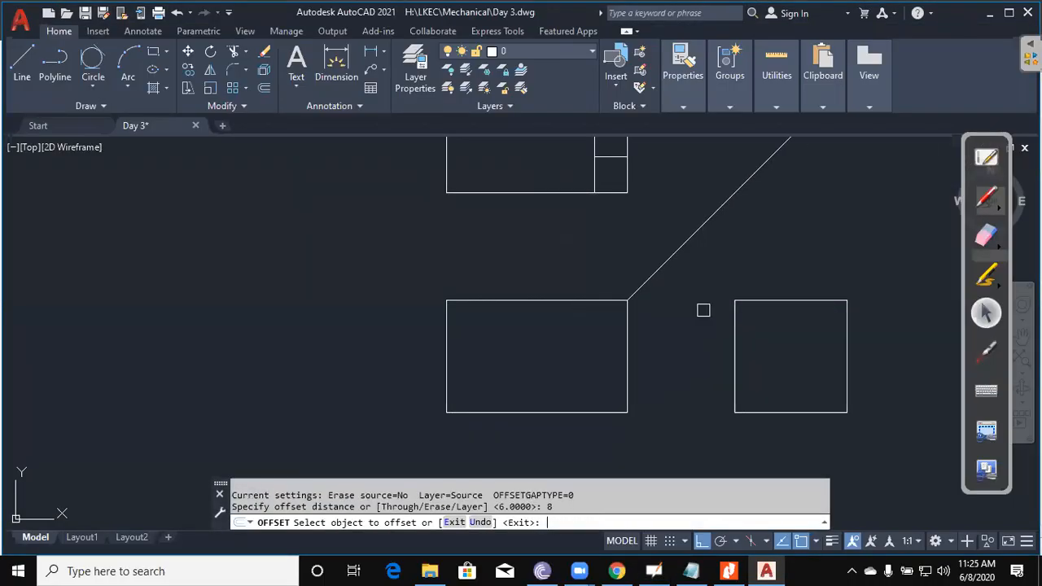
{"action": "left_click", "coordinate": [543, 412]}
{"action": "left_click", "coordinate": [546, 370]}
{"action": "scroll", "coordinate": [549, 384], "scroll_direction": "down", "scroll_amount": 3}
{"action": "key", "text": "Escape"}
Step: Place a vertical construction line through the left edge of the top view's 10-unit strip, down across the front view
{"action": "type", "text": "xl"}
{"action": "key", "text": "Return"}
{"action": "type", "text": "v"}
{"action": "key", "text": "Return"}
{"action": "scroll", "coordinate": [581, 383], "scroll_direction": "up", "scroll_amount": 4}
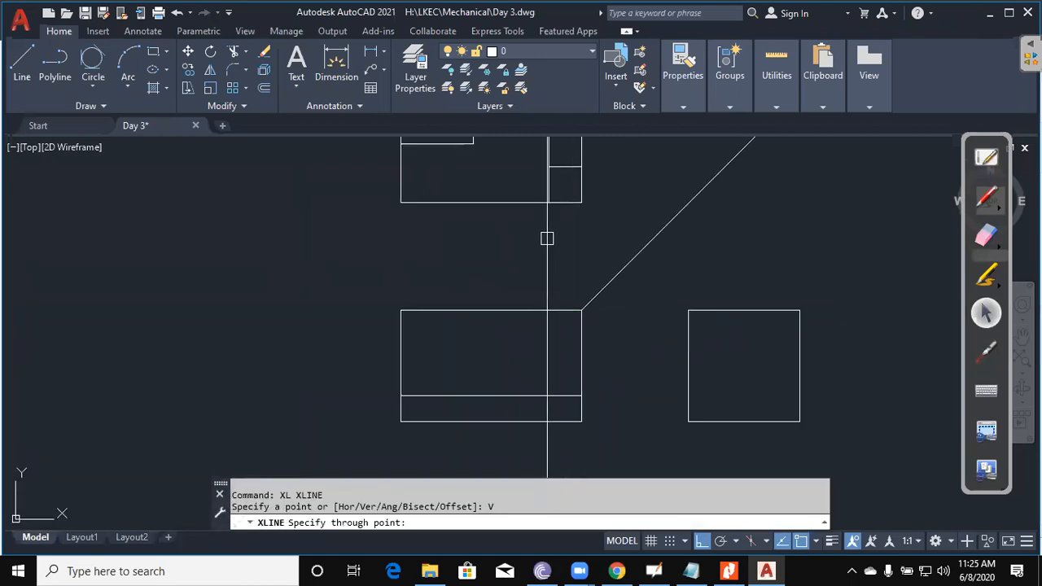
{"action": "left_click", "coordinate": [550, 209]}
{"action": "key", "text": "Escape"}
{"action": "key", "text": "Escape"}
{"action": "key", "text": "Escape"}
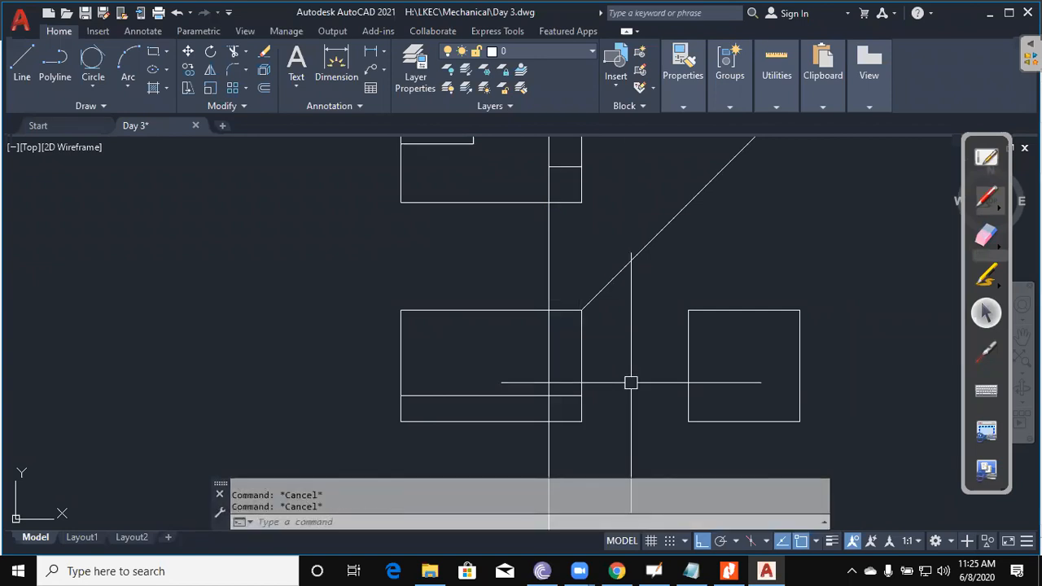
Step: Offset the front view's bottom edge 21 units upwards
{"action": "type", "text": "o"}
{"action": "key", "text": "Return"}
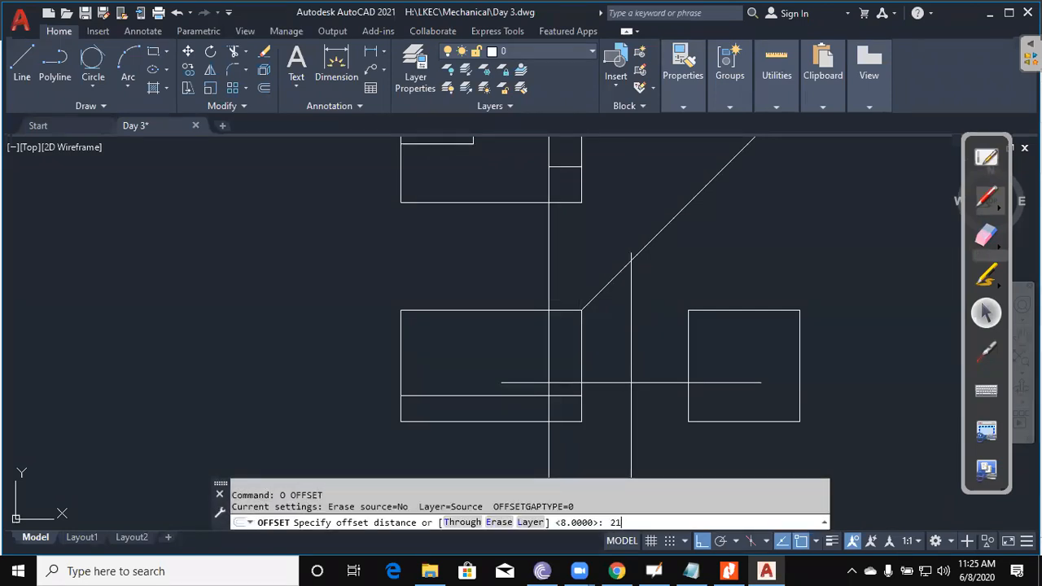
{"action": "key", "text": "Return"}
{"action": "left_click", "coordinate": [526, 422]}
{"action": "left_click", "coordinate": [514, 383]}
{"action": "key", "text": "Escape"}
{"action": "key", "text": "Escape"}
{"action": "key", "text": "Escape"}
Step: Trim the vertical construction line above and below the two offset horizontal lines in the front view
{"action": "type", "text": "tr"}
{"action": "key", "text": "Return"}
{"action": "left_click", "coordinate": [567, 355]}
{"action": "left_click", "coordinate": [565, 395]}
{"action": "key", "text": "Return"}
{"action": "left_click", "coordinate": [550, 441]}
{"action": "left_click", "coordinate": [552, 328]}
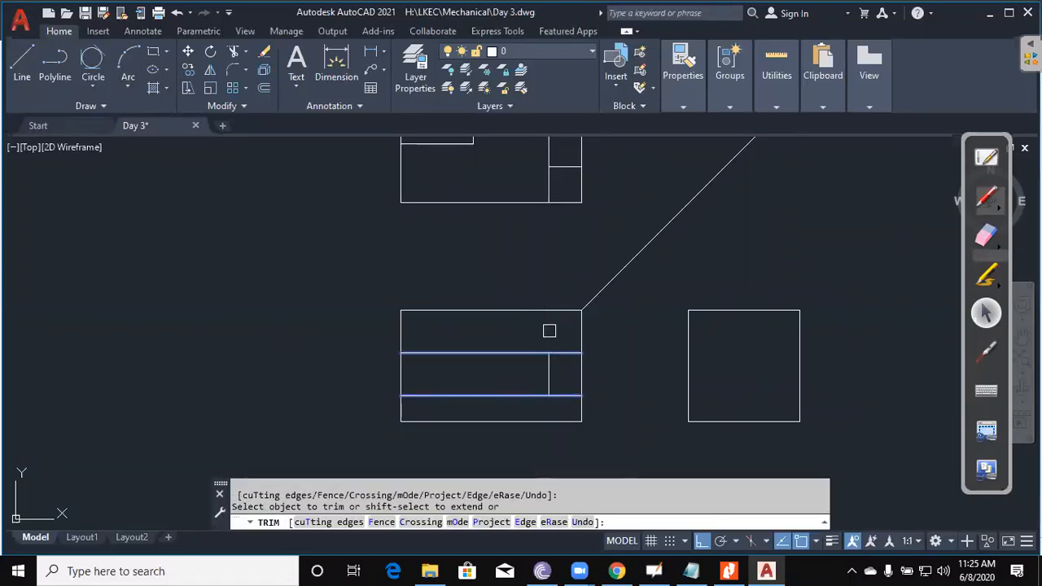
Step: Trim the 21-unit offset line to the left of the short vertical line
{"action": "key", "text": "Return"}
{"action": "key", "text": "Return"}
{"action": "left_click", "coordinate": [553, 374]}
{"action": "key", "text": "Return"}
{"action": "left_click", "coordinate": [533, 355]}
{"action": "key", "text": "Escape"}
Step: Trim the front view's right edge above the 21-unit offset line
{"action": "key", "text": "Return"}
{"action": "left_click", "coordinate": [576, 349]}
{"action": "key", "text": "Return"}
{"action": "left_click", "coordinate": [577, 342]}
{"action": "key", "text": "Escape"}
Step: Trim the 8-unit offset line between the short vertical line and the front view's right edge
{"action": "key", "text": "Return"}
{"action": "key", "text": "Return"}
{"action": "left_click", "coordinate": [568, 398]}
{"action": "key", "text": "Escape"}
{"action": "type", "text": "tr"}
{"action": "key", "text": "Return"}
{"action": "key", "text": "Return"}
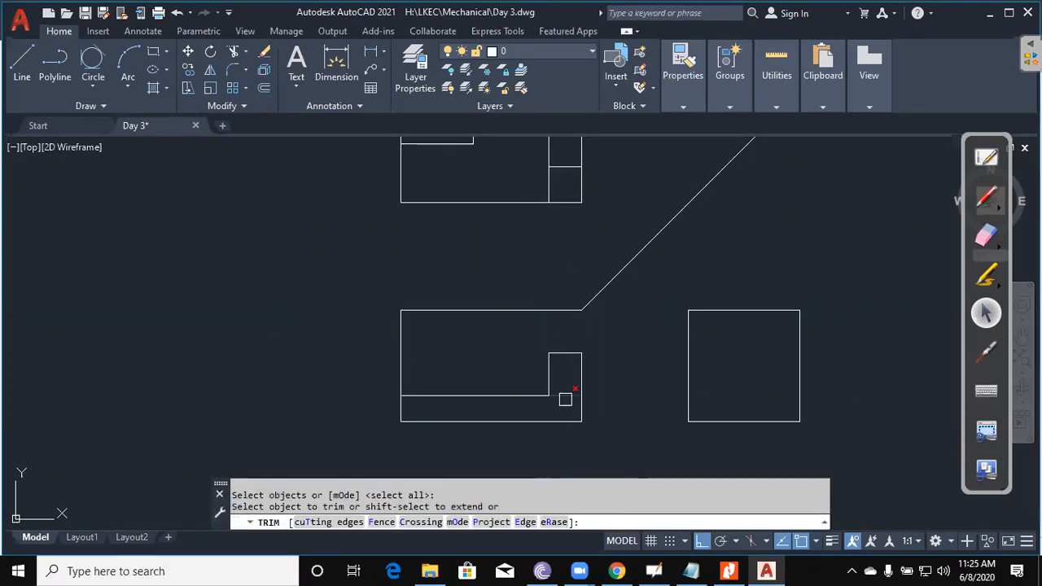
Step: Draw a vertical construction line through the right edge of the top view's corner block, down across the front view
{"action": "key", "text": "Escape"}
{"action": "key", "text": "Escape"}
{"action": "key", "text": "Escape"}
{"action": "type", "text": "xl"}
{"action": "key", "text": "Return"}
{"action": "type", "text": "v"}
{"action": "key", "text": "Return"}
{"action": "middle_click_drag", "start_coordinate": [507, 321], "coordinate": [453, 377]}
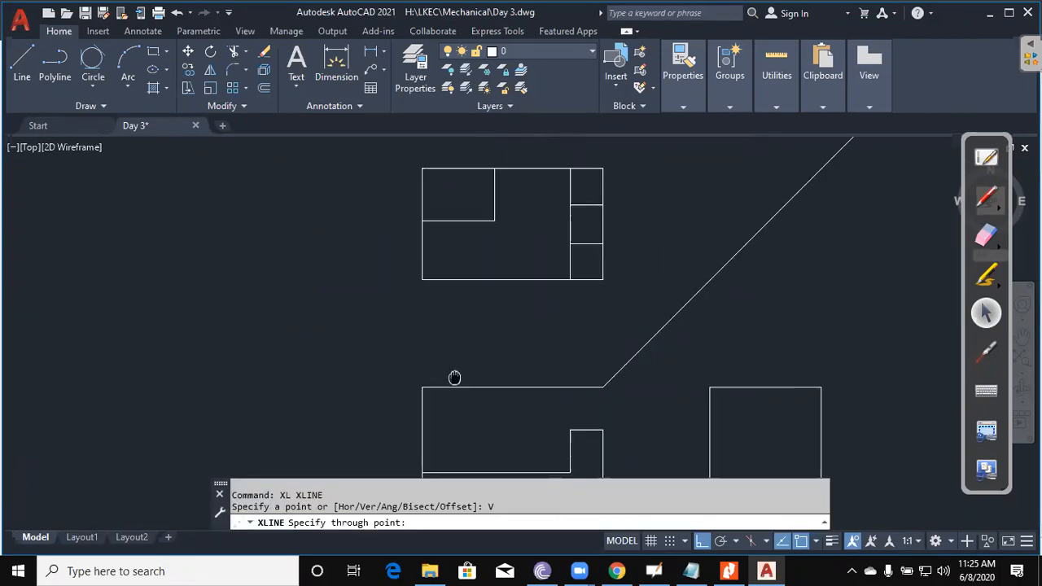
{"action": "middle_click_drag", "start_coordinate": [546, 420], "coordinate": [566, 291]}
{"action": "key", "text": "Escape"}
{"action": "key", "text": "Escape"}
{"action": "key", "text": "Escape"}
Step: Trim the vertical construction line so it only spans from the front view's top edge to the base's upper line
{"action": "type", "text": "t"}
{"action": "key", "text": "Return"}
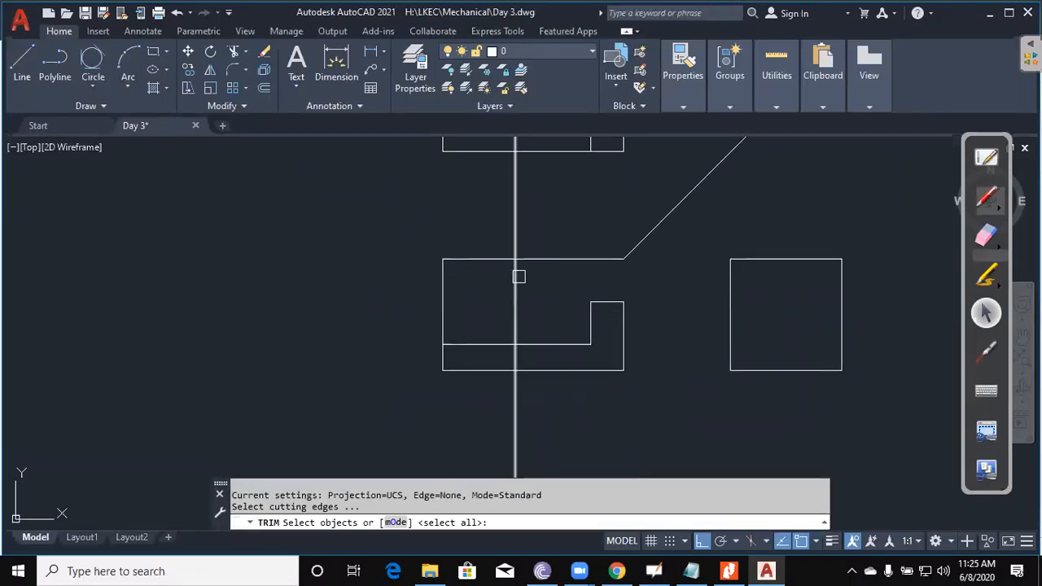
{"action": "left_click", "coordinate": [540, 260]}
{"action": "left_click", "coordinate": [538, 343]}
{"action": "key", "text": "Return"}
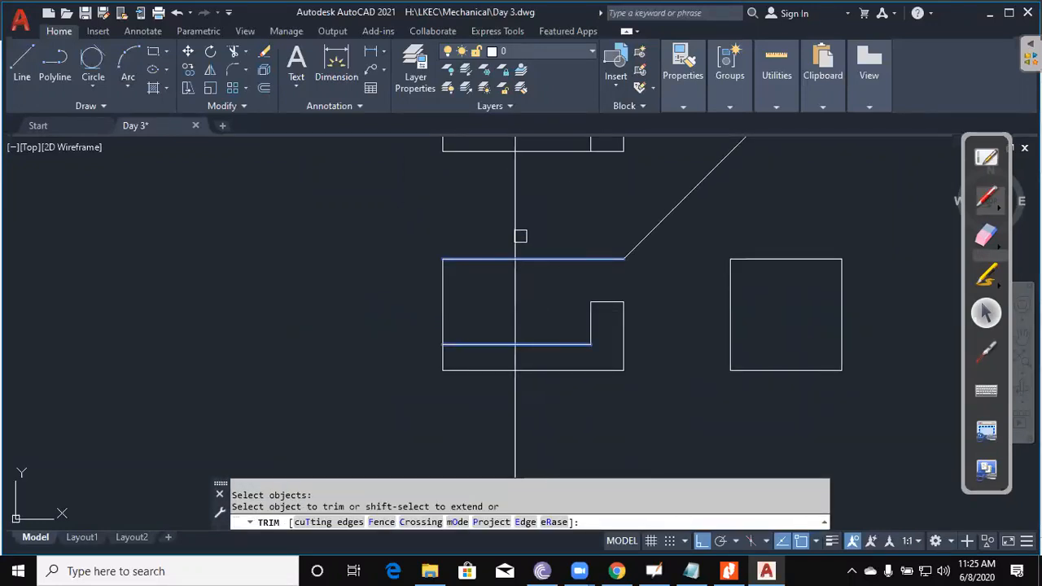
{"action": "left_click", "coordinate": [517, 240]}
{"action": "left_click", "coordinate": [511, 365]}
{"action": "key", "text": "Return"}
Step: Trim the front view's top edge to the right of the new vertical line
{"action": "key", "text": "Return"}
{"action": "left_click", "coordinate": [514, 308]}
{"action": "key", "text": "Return"}
{"action": "left_click", "coordinate": [559, 261]}
{"action": "key", "text": "Escape"}
{"action": "key", "text": "Escape"}
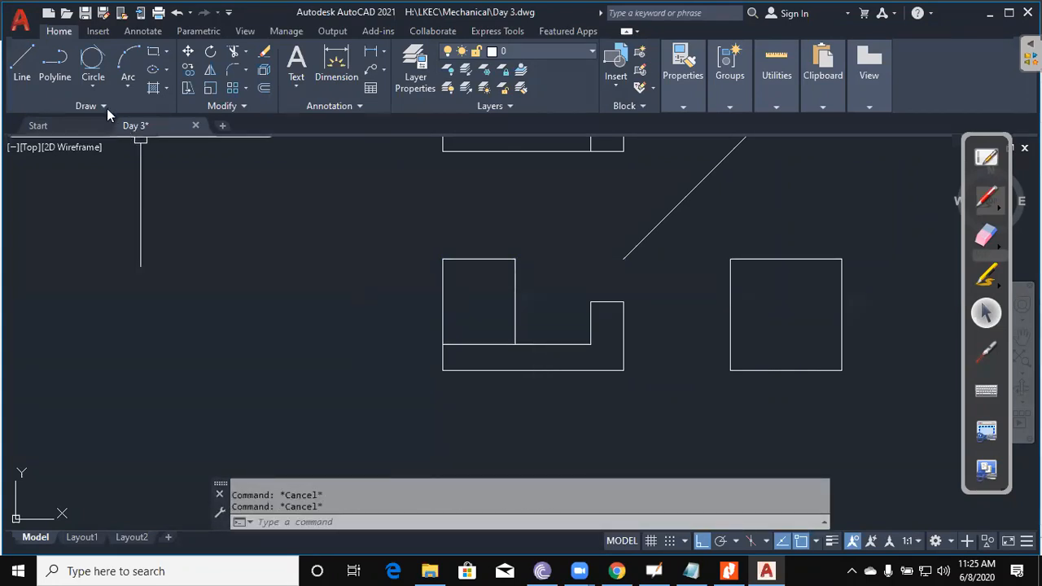
Step: Draw a Tan, Tan, Tan circle touching the left, top and right sides of the front view's upright block
{"action": "left_click", "coordinate": [89, 86]}
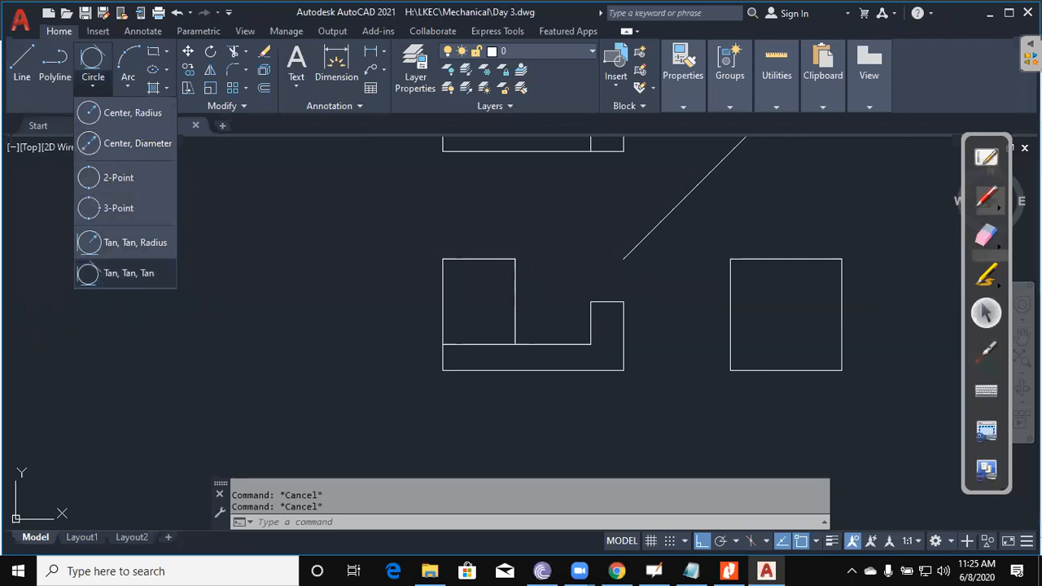
{"action": "left_click", "coordinate": [104, 273]}
{"action": "left_click", "coordinate": [443, 281]}
{"action": "left_click", "coordinate": [482, 256]}
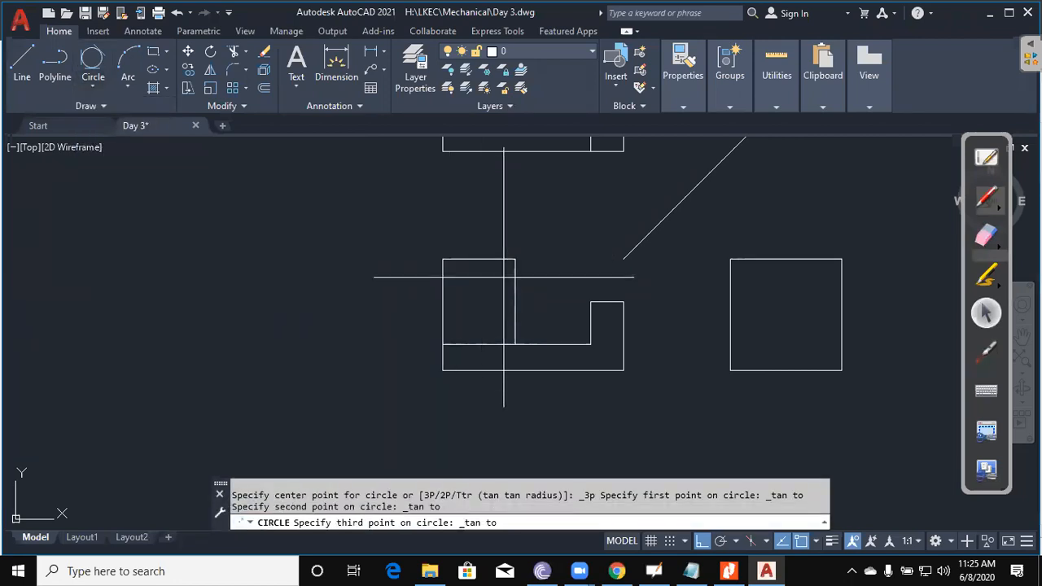
{"action": "left_click", "coordinate": [515, 289]}
{"action": "key", "text": "Escape"}
{"action": "key", "text": "Escape"}
Step: Trim the circle's lower arc and the straight corner pieces outside the arc on the upright block
{"action": "type", "text": "TR"}
{"action": "key", "text": "Return"}
{"action": "left_click", "coordinate": [461, 326]}
{"action": "scroll", "coordinate": [446, 273], "scroll_direction": "up", "scroll_amount": 3}
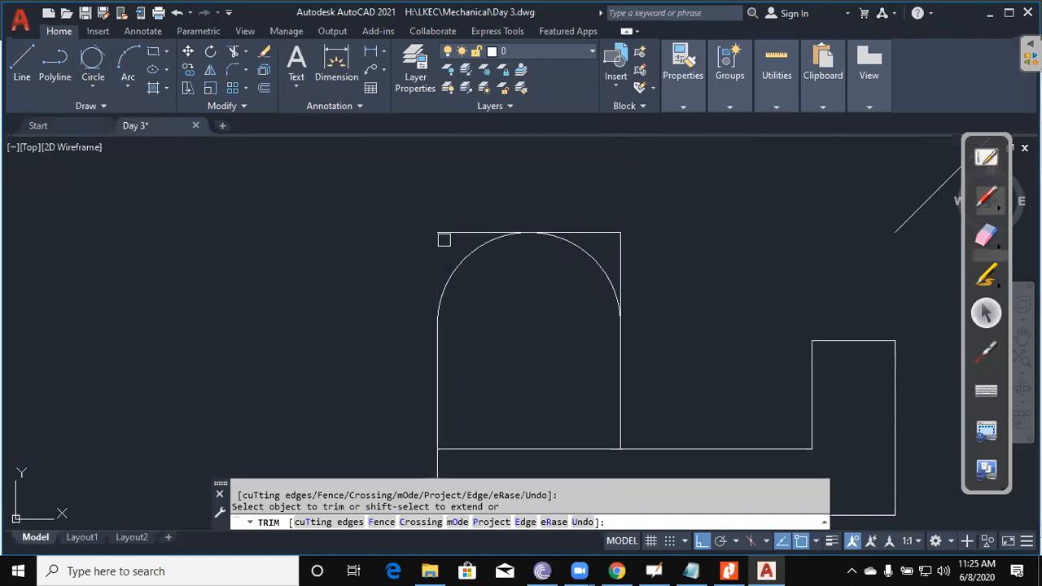
{"action": "left_click", "coordinate": [456, 233]}
{"action": "left_click", "coordinate": [583, 234]}
{"action": "key", "text": "Escape"}
Step: Erase the leftover line at the upper-right corner outside the upright block's arc
{"action": "left_click", "coordinate": [621, 235]}
{"action": "left_click", "coordinate": [616, 214]}
{"action": "type", "text": "E"}
{"action": "key", "text": "Return"}
{"action": "scroll", "coordinate": [621, 247], "scroll_direction": "down", "scroll_amount": 4}
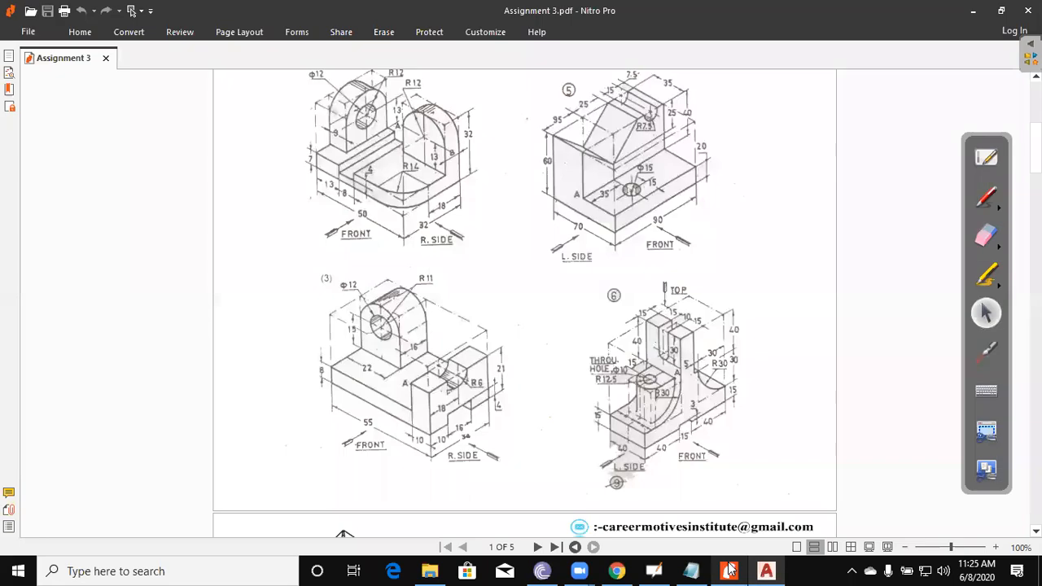
Step: Check the hole size in the Assignment 3 PDF and draw a radius 6 circle at the centre of the front view's arc
{"action": "left_click", "coordinate": [729, 571]}
{"action": "left_click", "coordinate": [729, 570]}
{"action": "type", "text": "c"}
{"action": "key", "text": "Return"}
{"action": "left_click", "coordinate": [585, 278]}
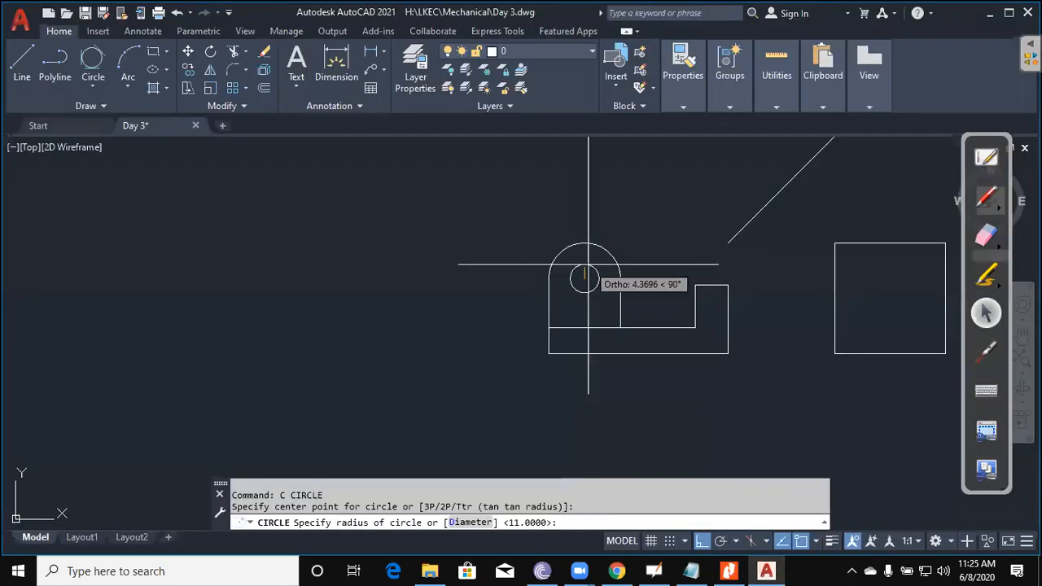
{"action": "type", "text": "6"}
{"action": "key", "text": "Return"}
{"action": "key", "text": "Escape"}
{"action": "key", "text": "Escape"}
Step: Consult drawing 3 in the Assignment 3 PDF and draw a horizontal construction line through the top of the front view's right-hand block
{"action": "scroll", "coordinate": [617, 290], "scroll_direction": "down", "scroll_amount": 3}
{"action": "mouse_move", "coordinate": [687, 347]}
{"action": "middle_mouse_down"}
{"action": "mouse_move", "coordinate": [652, 355]}
{"action": "mouse_move", "coordinate": [614, 326]}
{"action": "mouse_move", "coordinate": [590, 333]}
{"action": "middle_mouse_up"}
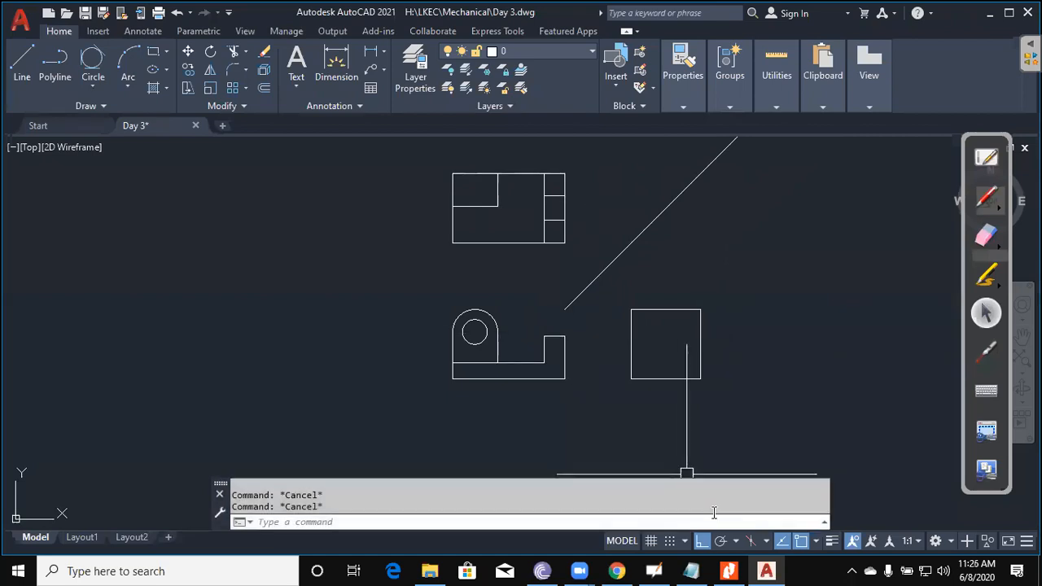
{"action": "left_click", "coordinate": [727, 571]}
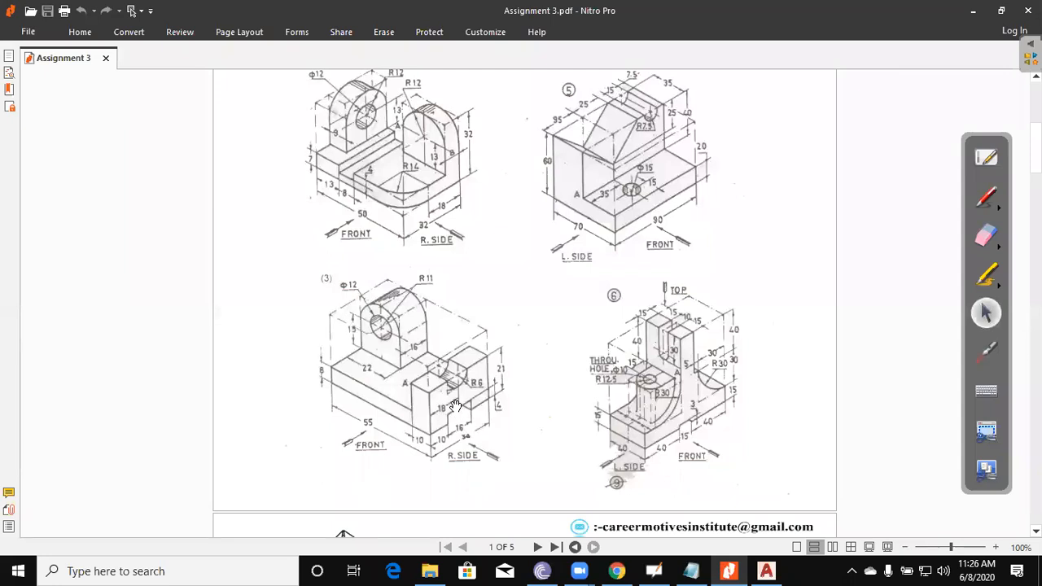
{"action": "left_click", "coordinate": [975, 10]}
{"action": "type", "text": "xl"}
{"action": "key", "text": "Return"}
{"action": "type", "text": "H"}
{"action": "key", "text": "Return"}
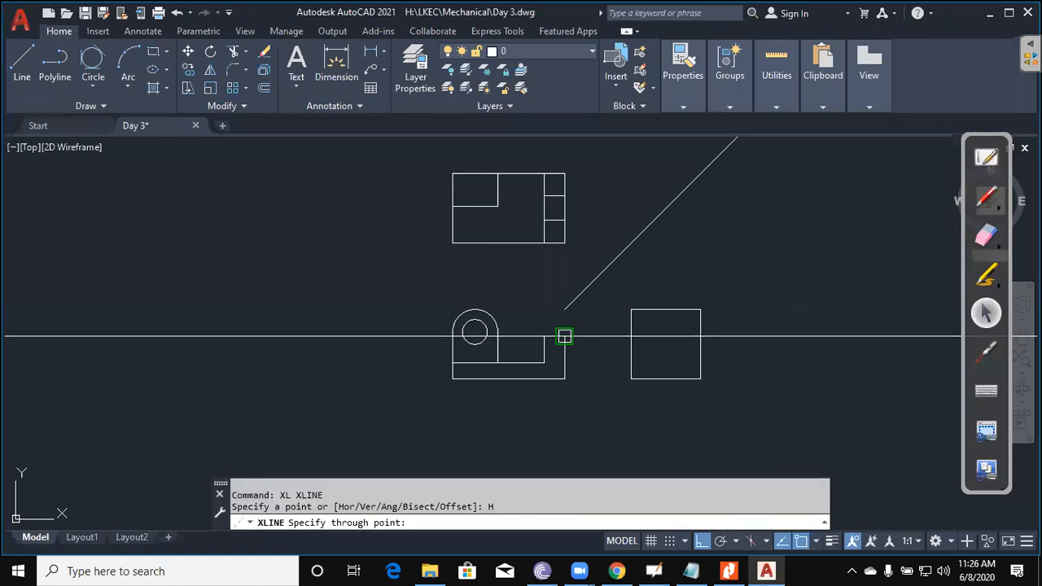
{"action": "left_click", "coordinate": [566, 335]}
{"action": "key", "text": "Escape"}
{"action": "key", "text": "Escape"}
{"action": "key", "text": "Escape"}
Step: Trim the horizontal construction line to the segment between the side view's two vertical edges
{"action": "scroll", "coordinate": [706, 352], "scroll_direction": "up", "scroll_amount": 2}
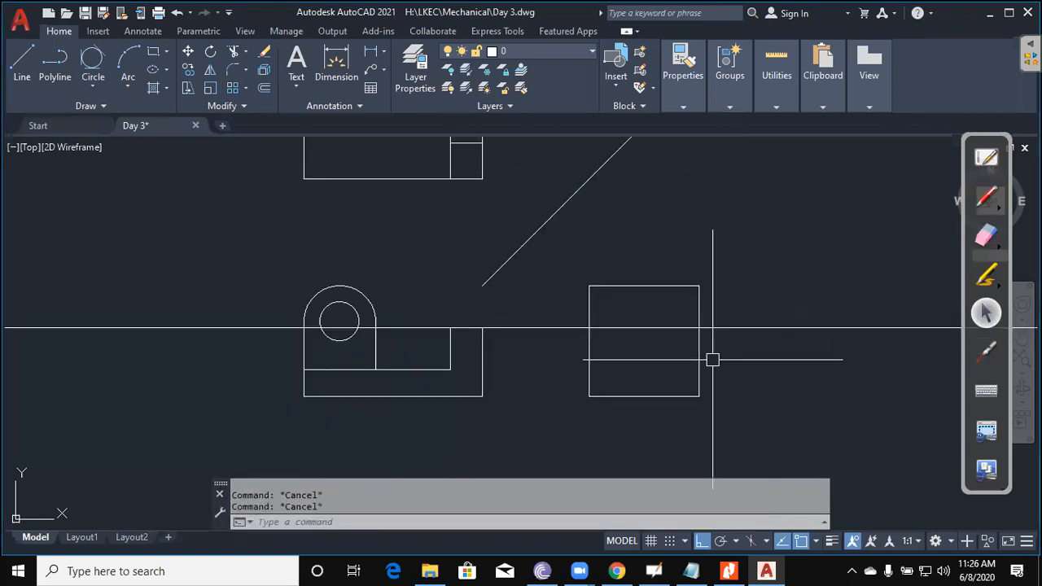
{"action": "type", "text": "tr"}
{"action": "key", "text": "Return"}
{"action": "left_click", "coordinate": [701, 309]}
{"action": "left_click", "coordinate": [591, 310]}
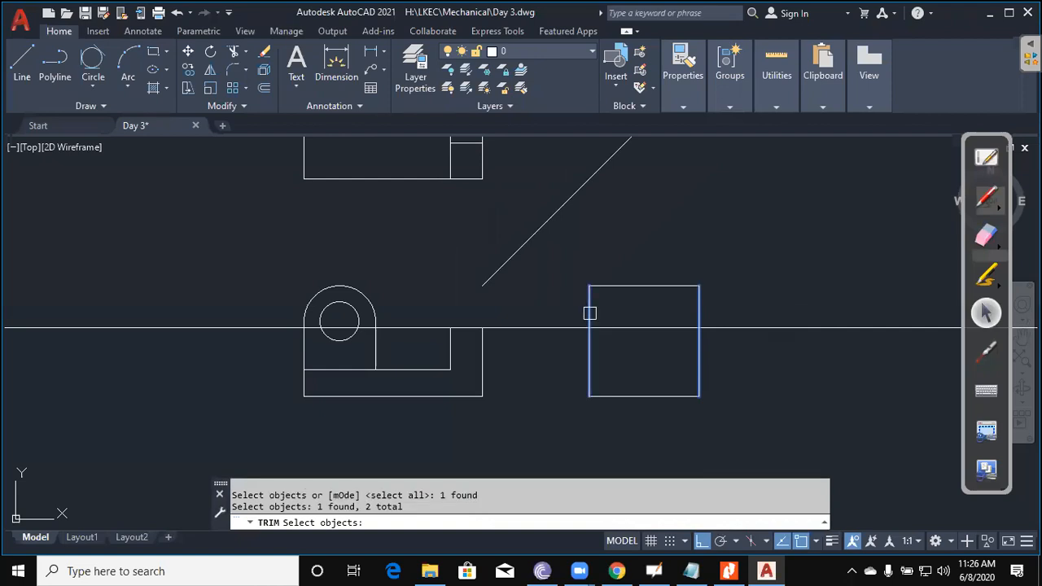
{"action": "key", "text": "Return"}
{"action": "left_click", "coordinate": [563, 350]}
{"action": "left_click", "coordinate": [556, 314]}
{"action": "scroll", "coordinate": [744, 295], "scroll_direction": "down", "scroll_amount": 2}
{"action": "key", "text": "Escape"}
Step: Draw horizontal construction lines through the two groove edges on the right side of the top view
{"action": "type", "text": "xl"}
{"action": "key", "text": "Return"}
{"action": "type", "text": "h"}
{"action": "key", "text": "Return"}
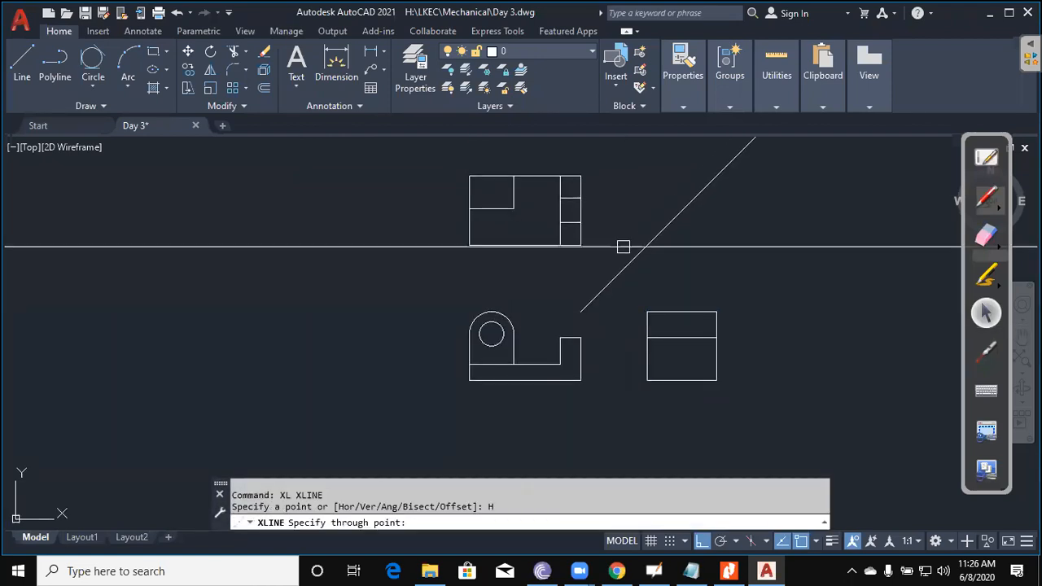
{"action": "scroll", "coordinate": [594, 228], "scroll_direction": "up", "scroll_amount": 2}
{"action": "left_click", "coordinate": [573, 220]}
{"action": "left_click", "coordinate": [573, 181]}
{"action": "key", "text": "Escape"}
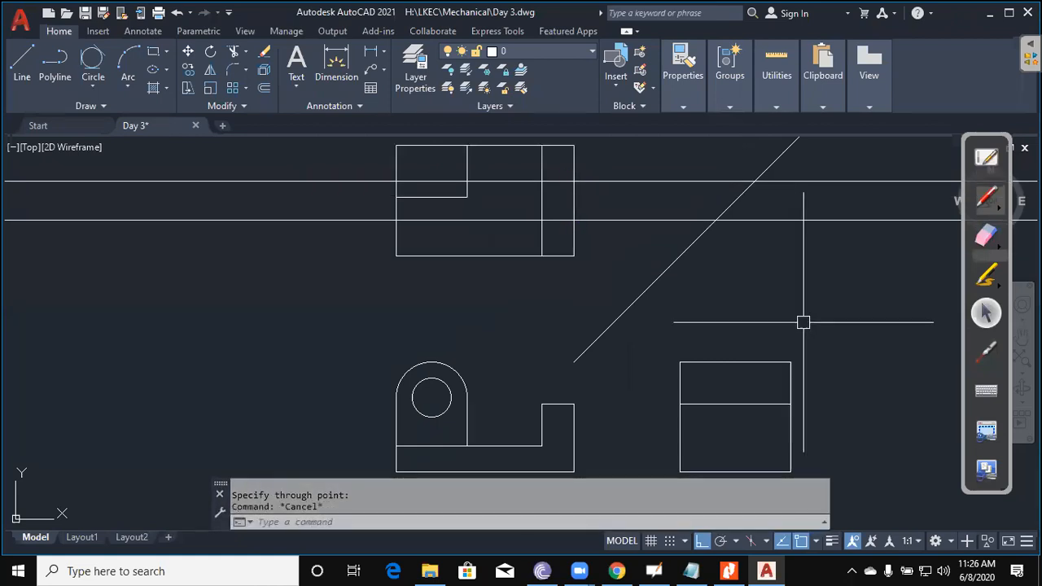
Step: Draw vertical construction lines through both intersections of the horizontal construction lines with the slanted projection line
{"action": "key", "text": "Return"}
{"action": "type", "text": "V"}
{"action": "key", "text": "Return"}
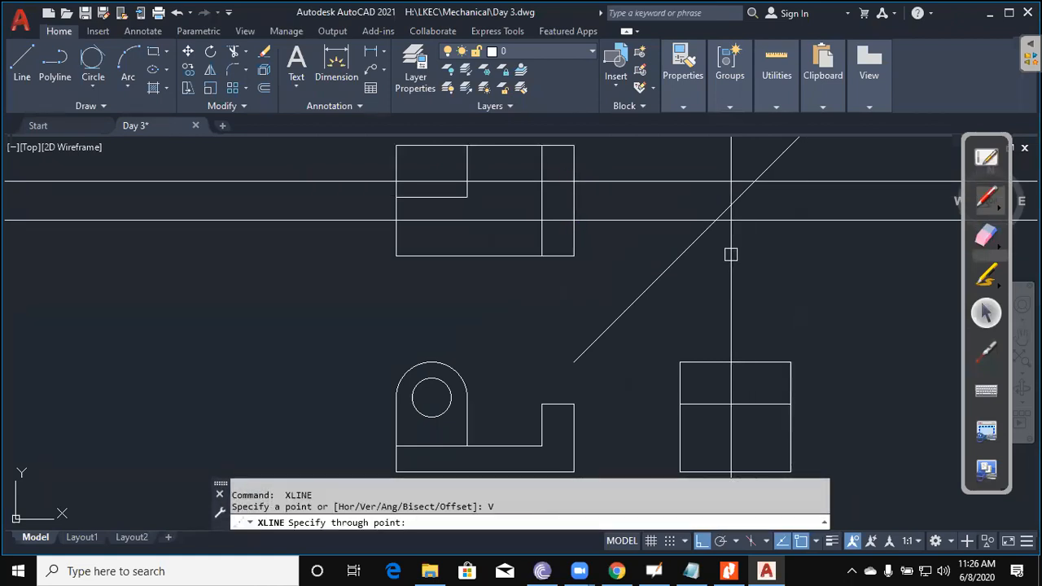
{"action": "left_click", "coordinate": [716, 220]}
{"action": "left_click", "coordinate": [755, 181]}
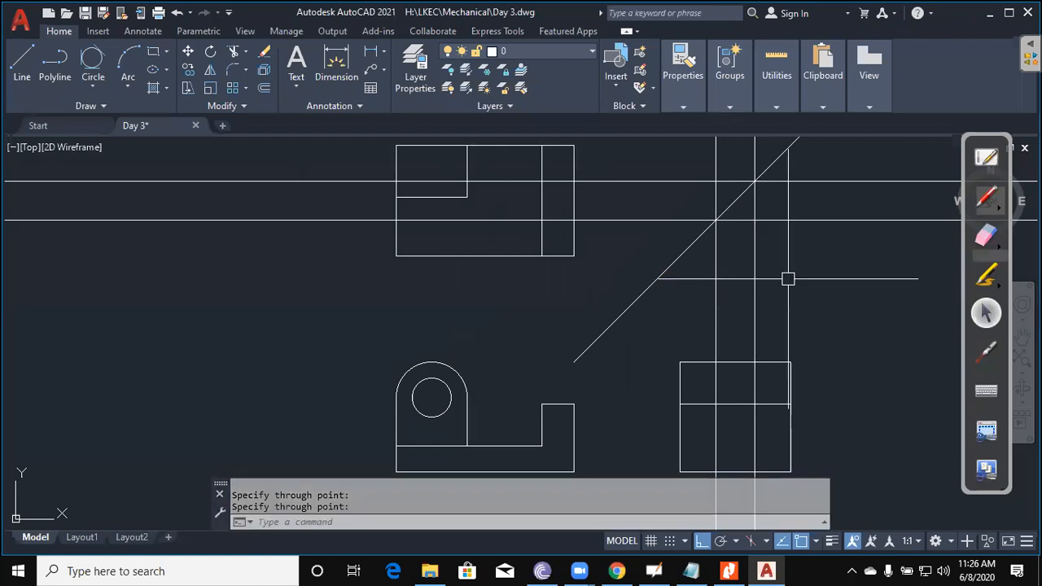
Step: Draw a 2P circle on the side view's inner horizontal line, spanning the two vertical construction lines
{"action": "middle_click_drag", "start_coordinate": [789, 279], "coordinate": [776, 184]}
{"action": "scroll", "coordinate": [806, 380], "scroll_direction": "up", "scroll_amount": 2}
{"action": "key", "text": "Escape"}
{"action": "key", "text": "Escape"}
{"action": "type", "text": "c"}
{"action": "key", "text": "Return"}
{"action": "type", "text": "2"}
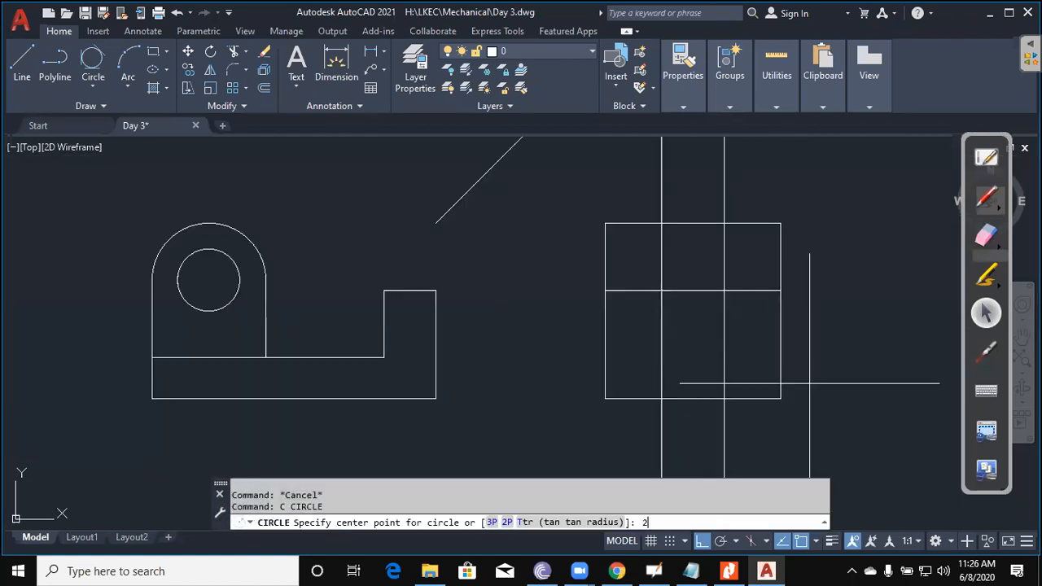
{"action": "type", "text": "P"}
{"action": "key", "text": "Return"}
{"action": "left_click", "coordinate": [662, 291]}
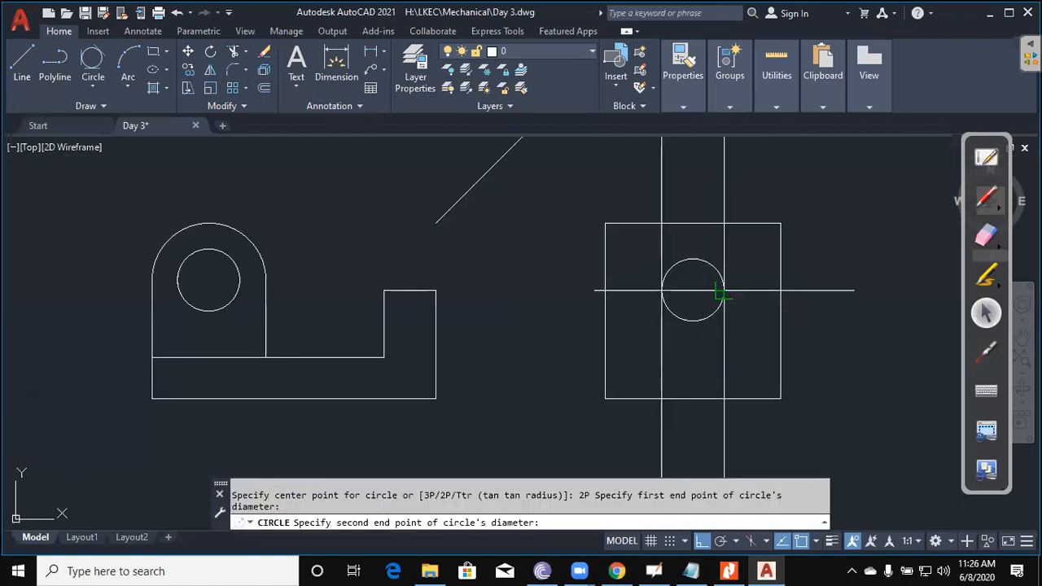
{"action": "key", "text": "Escape"}
Step: Erase the two vertical construction lines crossing the side view
{"action": "left_click", "coordinate": [733, 360]}
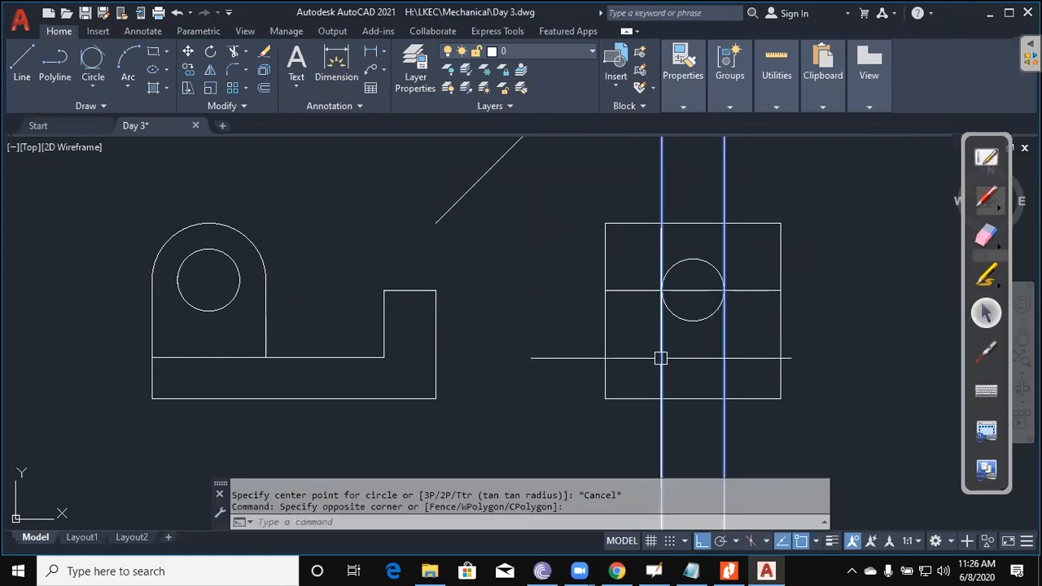
{"action": "left_click", "coordinate": [661, 359]}
{"action": "type", "text": "e"}
{"action": "key", "text": "Return"}
{"action": "key", "text": "Escape"}
{"action": "key", "text": "Escape"}
Step: Trim the circle's upper half and the line inside it to leave a semicircular notch in the side view
{"action": "type", "text": "tr"}
{"action": "key", "text": "Return"}
{"action": "key", "text": "Return"}
{"action": "left_click", "coordinate": [701, 287]}
{"action": "key", "text": "Escape"}
Step: Delete the two horizontal construction lines running through the top view
{"action": "scroll", "coordinate": [700, 288], "scroll_direction": "down", "scroll_amount": 4}
{"action": "middle_click_drag", "start_coordinate": [700, 303], "coordinate": [709, 349]}
{"action": "key", "text": "Escape"}
{"action": "left_click", "coordinate": [826, 272]}
{"action": "left_click", "coordinate": [802, 188]}
{"action": "middle_click_drag", "start_coordinate": [845, 307], "coordinate": [833, 323]}
{"action": "key", "text": "Escape"}
{"action": "key", "text": "Escape"}
{"action": "type", "text": "xl"}
{"action": "key", "text": "Return"}
{"action": "type", "text": "V"}
{"action": "key", "text": "Return"}
{"action": "key", "text": "Escape"}
Step: Draw a horizontal construction line through the lower-right corner of the upright block in the top view
{"action": "key", "text": "Return"}
{"action": "type", "text": "H"}
{"action": "key", "text": "Return"}
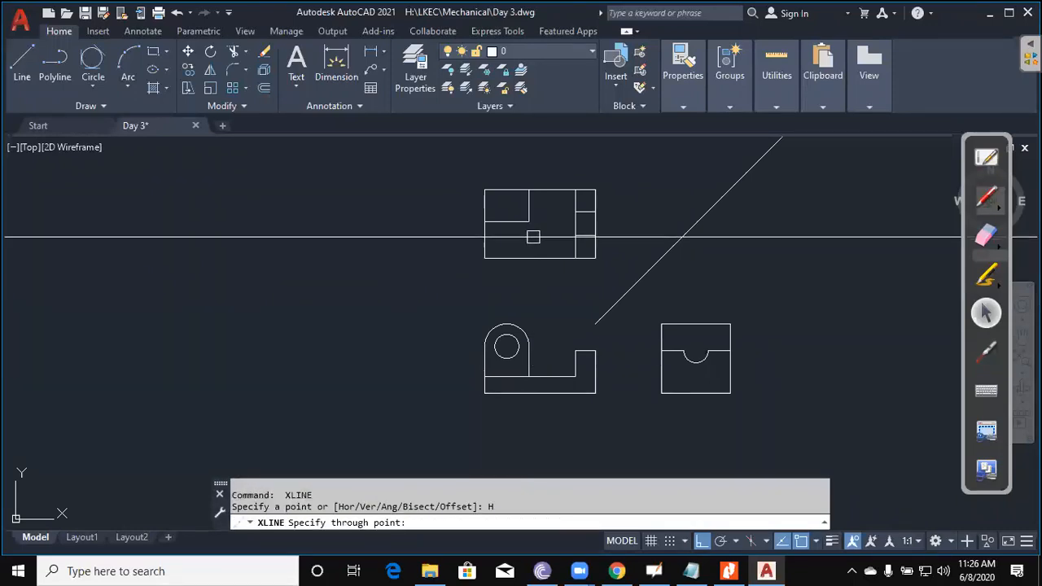
{"action": "left_click", "coordinate": [530, 221]}
{"action": "key", "text": "Return"}
{"action": "key", "text": "Escape"}
Step: Draw a vertical construction line through the intersection of the horizontal construction line and the slanted projection line
{"action": "key", "text": "Return"}
{"action": "type", "text": "V"}
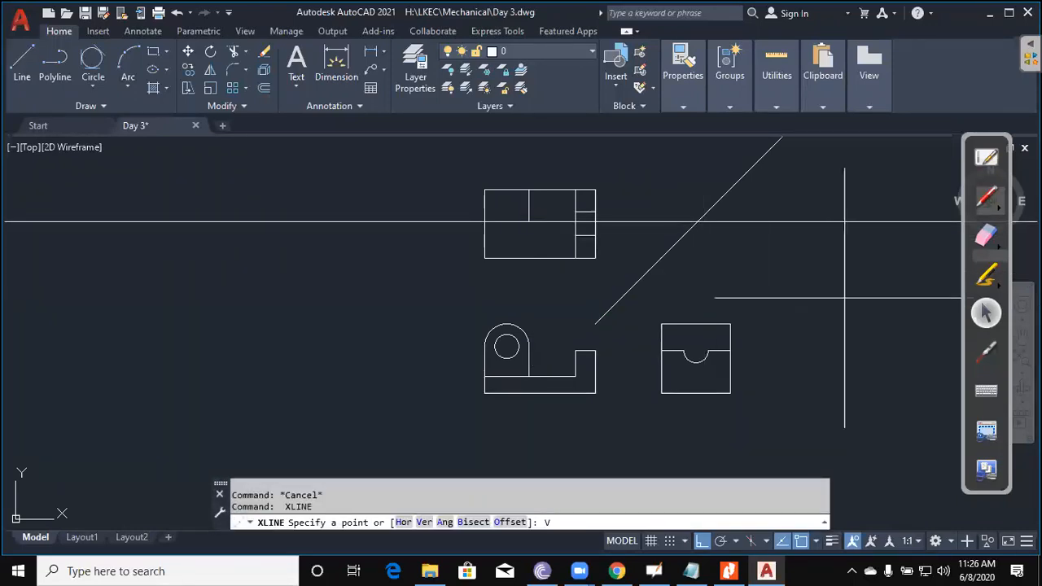
{"action": "key", "text": "Return"}
{"action": "left_click", "coordinate": [698, 221]}
{"action": "scroll", "coordinate": [728, 358], "scroll_direction": "up", "scroll_amount": 3}
{"action": "key", "text": "Escape"}
{"action": "key", "text": "Escape"}
Step: Trim the vertical construction line above the side view's top edge and below the notch arc
{"action": "type", "text": "tr"}
{"action": "key", "text": "Return"}
{"action": "left_click", "coordinate": [694, 236]}
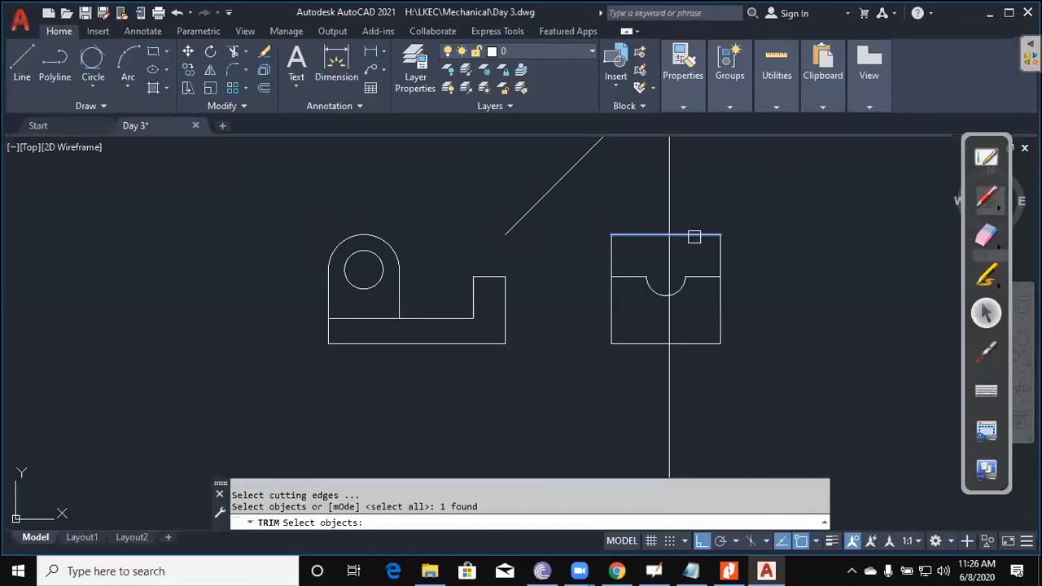
{"action": "left_click", "coordinate": [681, 290]}
{"action": "key", "text": "Return"}
{"action": "left_click", "coordinate": [669, 309]}
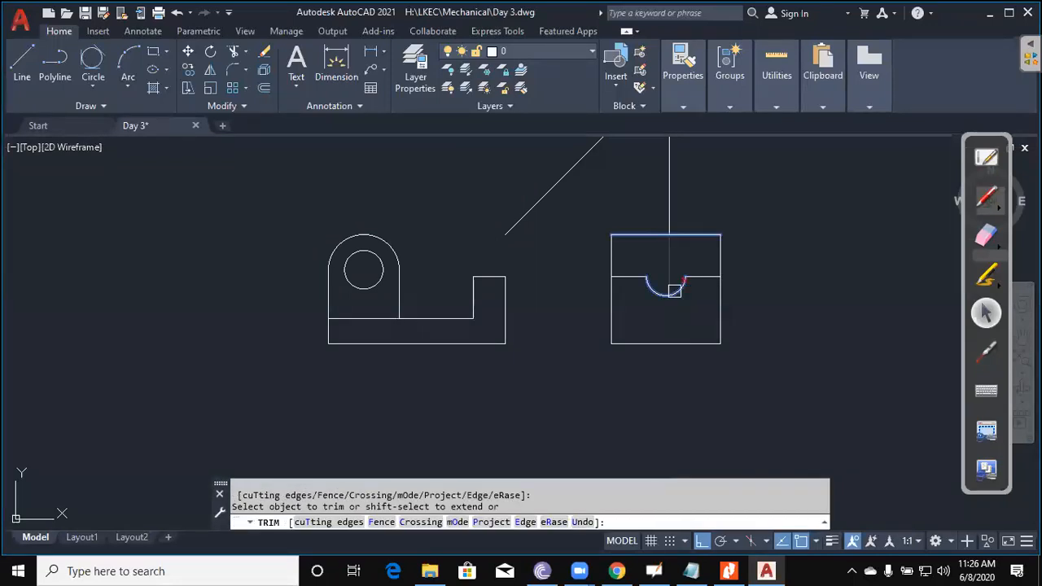
{"action": "key", "text": "Escape"}
{"action": "key", "text": "Escape"}
Step: Trim the side view's top edge left of the vertical line and the left edge above the inner horizontal line
{"action": "key", "text": "Return"}
{"action": "left_click", "coordinate": [669, 253]}
{"action": "left_click", "coordinate": [628, 279]}
{"action": "key", "text": "Return"}
{"action": "left_click", "coordinate": [629, 259]}
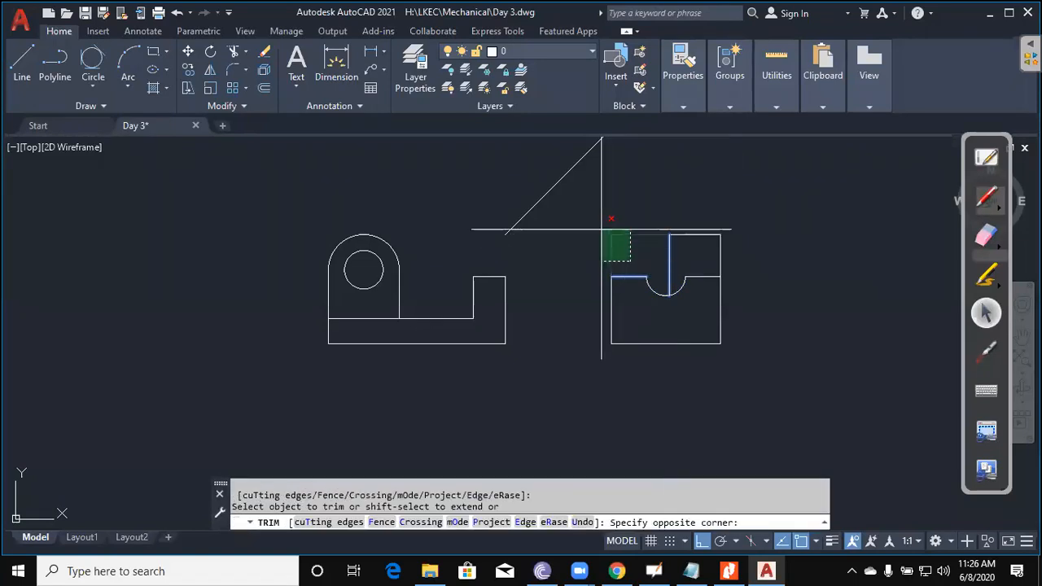
{"action": "left_click", "coordinate": [610, 226]}
{"action": "key", "text": "Escape"}
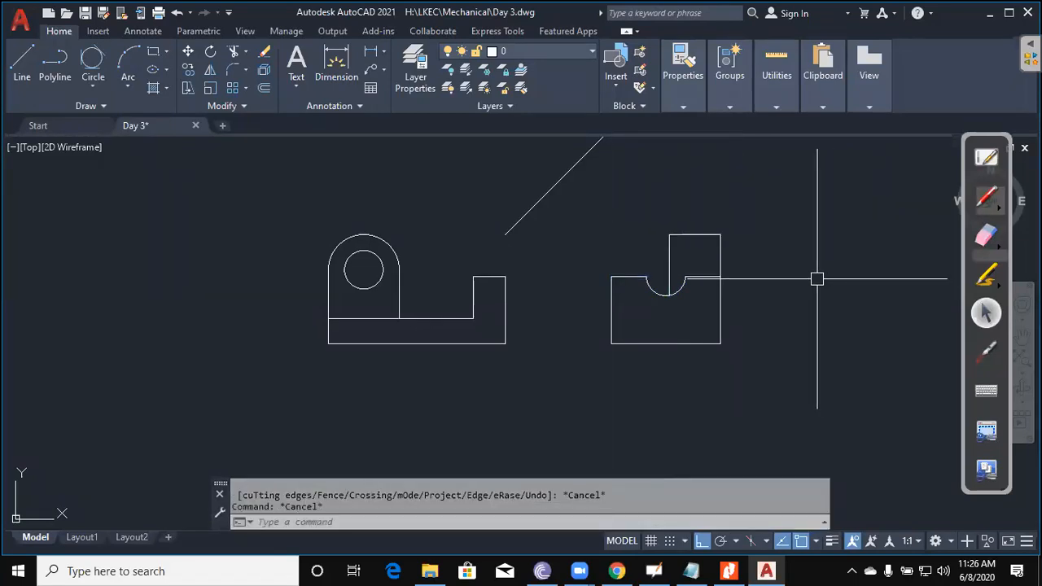
Step: Switch to the Assignment 3 PDF in Nitro Pro, mark faces of drawing 3 with the red pen and clear the marks
{"action": "middle_click_drag", "start_coordinate": [737, 309], "coordinate": [769, 350]}
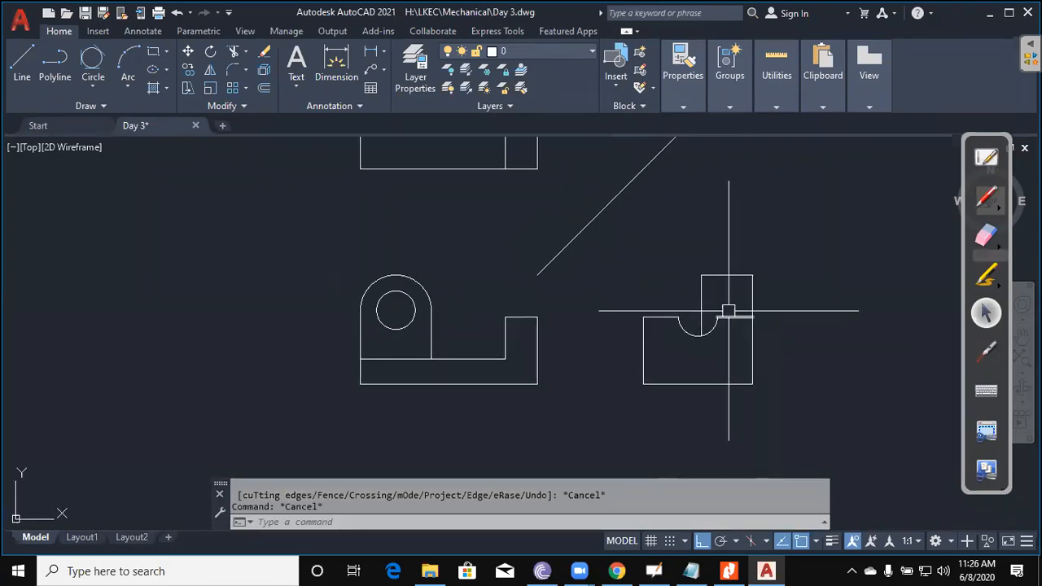
{"action": "left_click", "coordinate": [729, 572]}
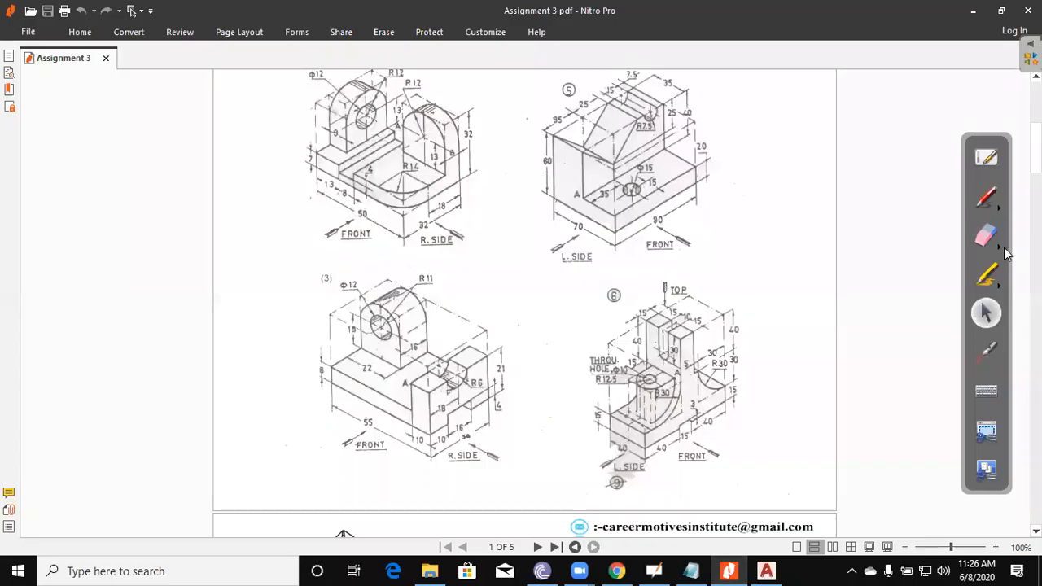
{"action": "left_click", "coordinate": [988, 200]}
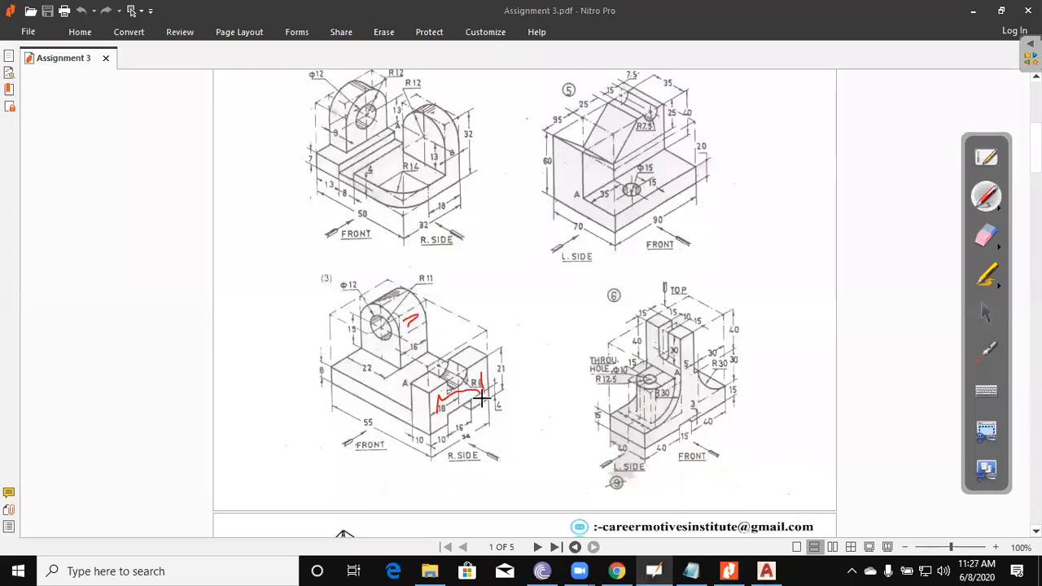
{"action": "mouse_move", "coordinate": [538, 334]}
{"action": "left_mouse_down"}
{"action": "mouse_move", "coordinate": [396, 405]}
{"action": "mouse_move", "coordinate": [385, 304]}
{"action": "mouse_move", "coordinate": [508, 296]}
{"action": "left_mouse_up"}
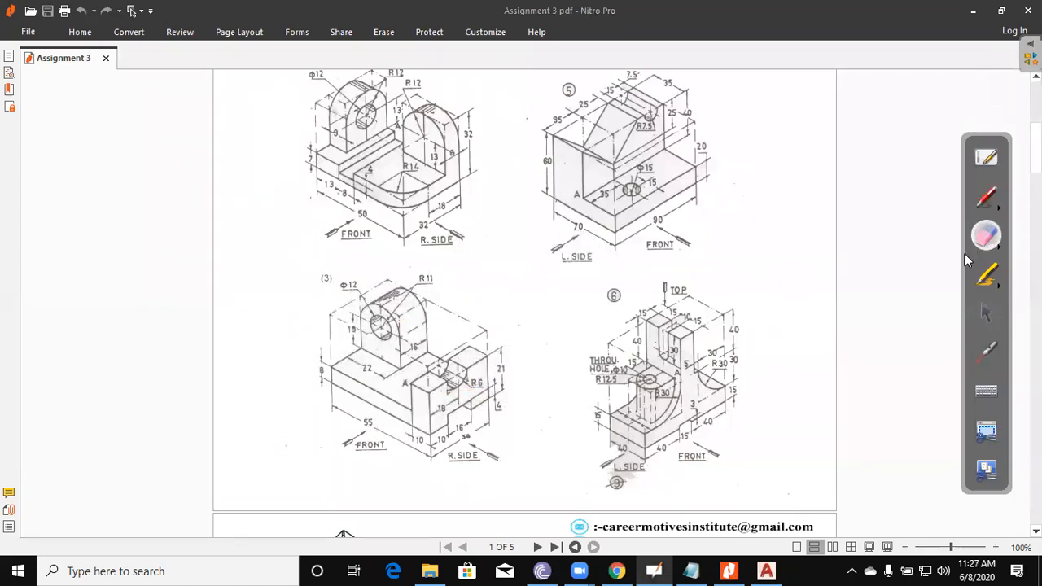
Step: Return to AutoCAD and offset the side view's left edge 10 units inward
{"action": "left_click", "coordinate": [973, 10]}
{"action": "key", "text": "Escape"}
{"action": "type", "text": "o"}
{"action": "key", "text": "Return"}
{"action": "type", "text": "10"}
{"action": "key", "text": "Return"}
{"action": "scroll", "coordinate": [704, 379], "scroll_direction": "up", "scroll_amount": 2}
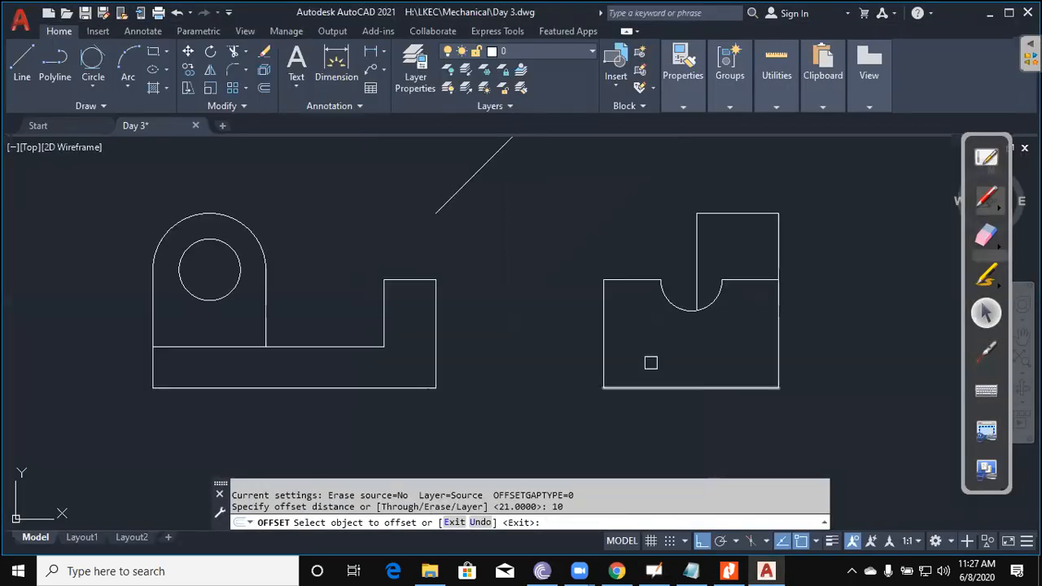
{"action": "left_click", "coordinate": [603, 361]}
{"action": "left_click", "coordinate": [660, 356]}
{"action": "key", "text": "Return"}
Step: Offset the side view's new inner vertical line 16 units to the right
{"action": "key", "text": "Return"}
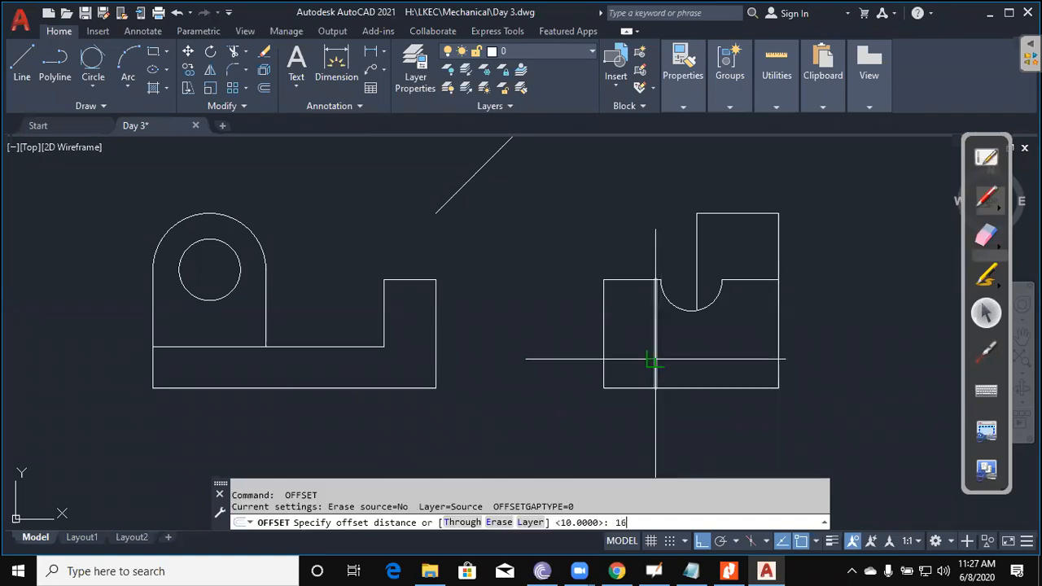
{"action": "key", "text": "Return"}
{"action": "left_click", "coordinate": [656, 361]}
{"action": "left_click", "coordinate": [738, 360]}
{"action": "key", "text": "Return"}
Step: Offset the side view's bottom edge 4 units upward
{"action": "key", "text": "Return"}
{"action": "type", "text": "4"}
{"action": "key", "text": "Return"}
{"action": "left_click", "coordinate": [702, 387]}
{"action": "left_click", "coordinate": [698, 360]}
{"action": "key", "text": "Escape"}
{"action": "key", "text": "Escape"}
{"action": "key", "text": "Escape"}
Step: Trim the offset lines and the bottom edge between them to form the rectangular slot in the side view's base
{"action": "type", "text": "tr"}
{"action": "key", "text": "Return"}
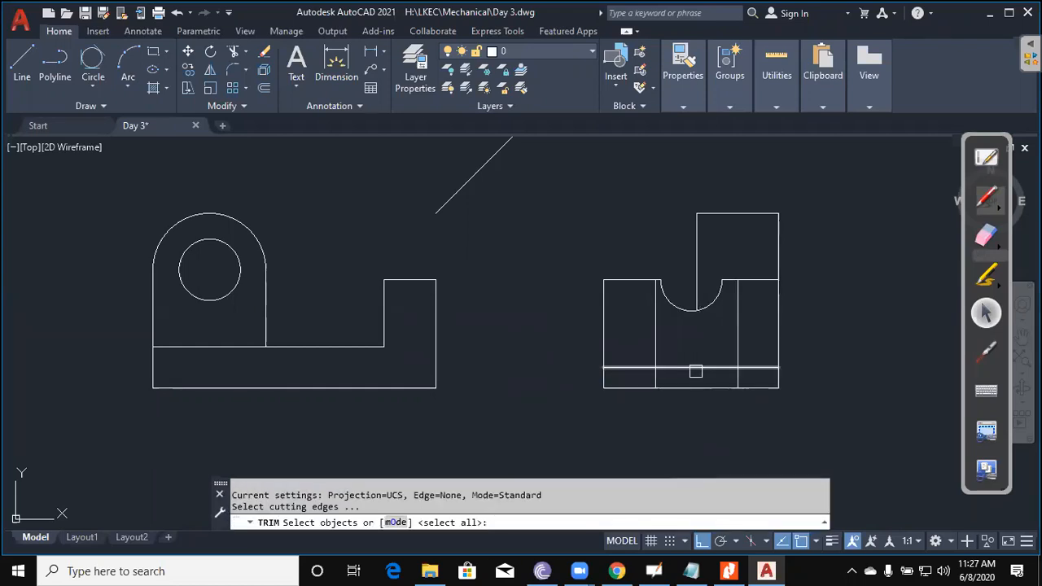
{"action": "key", "text": "Return"}
{"action": "left_click", "coordinate": [751, 348]}
{"action": "key", "text": "Escape"}
{"action": "key", "text": "Return"}
{"action": "left_click", "coordinate": [636, 348]}
{"action": "left_click", "coordinate": [721, 389]}
{"action": "key", "text": "Return"}
{"action": "left_click", "coordinate": [759, 367]}
{"action": "left_click", "coordinate": [627, 367]}
{"action": "left_click", "coordinate": [694, 388]}
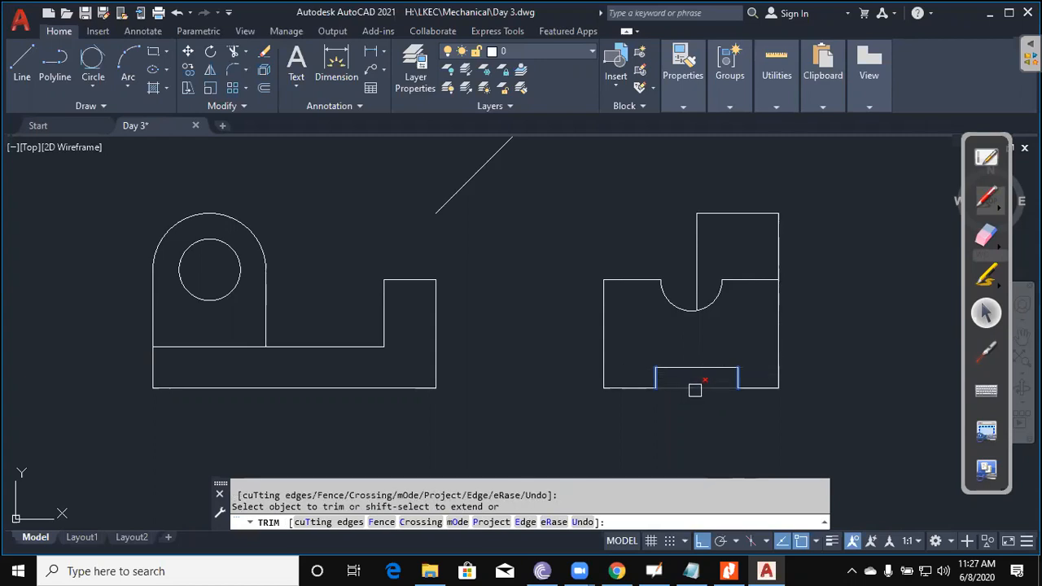
{"action": "key", "text": "Escape"}
{"action": "key", "text": "Escape"}
Step: Erase the horizontal construction line crossing the top view
{"action": "scroll", "coordinate": [682, 393], "scroll_direction": "down", "scroll_amount": 2}
{"action": "middle_click_drag", "start_coordinate": [690, 408], "coordinate": [740, 423]}
{"action": "middle_click_drag", "start_coordinate": [760, 316], "coordinate": [747, 377]}
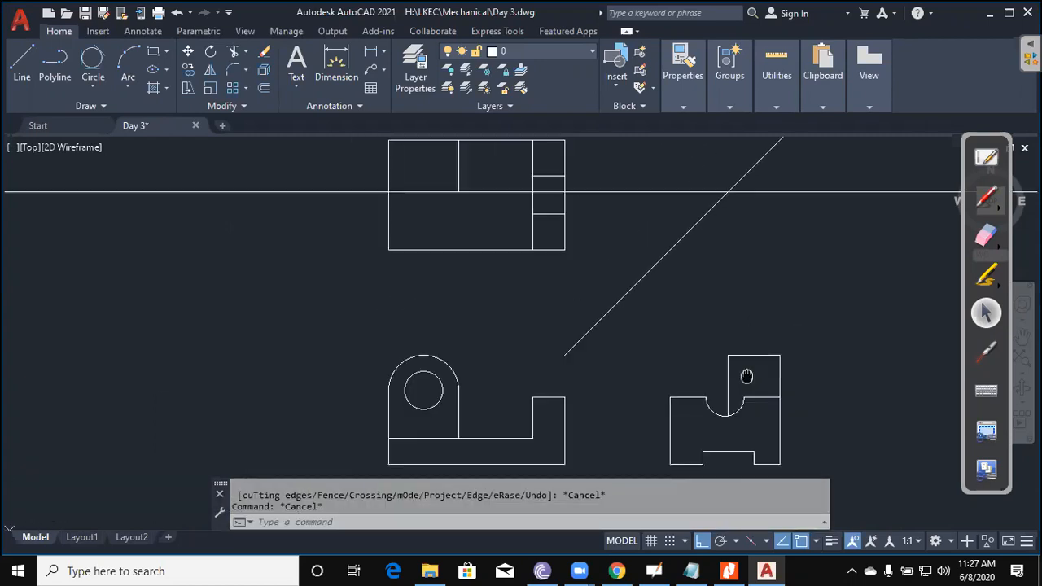
{"action": "left_click", "coordinate": [845, 298]}
{"action": "left_click", "coordinate": [810, 183]}
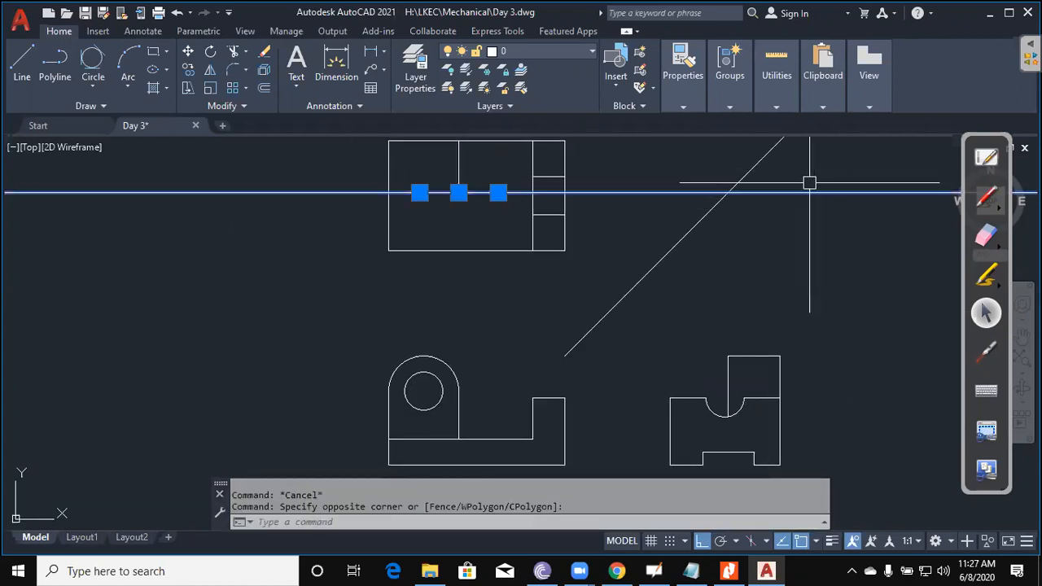
{"action": "type", "text": "e"}
{"action": "key", "text": "Return"}
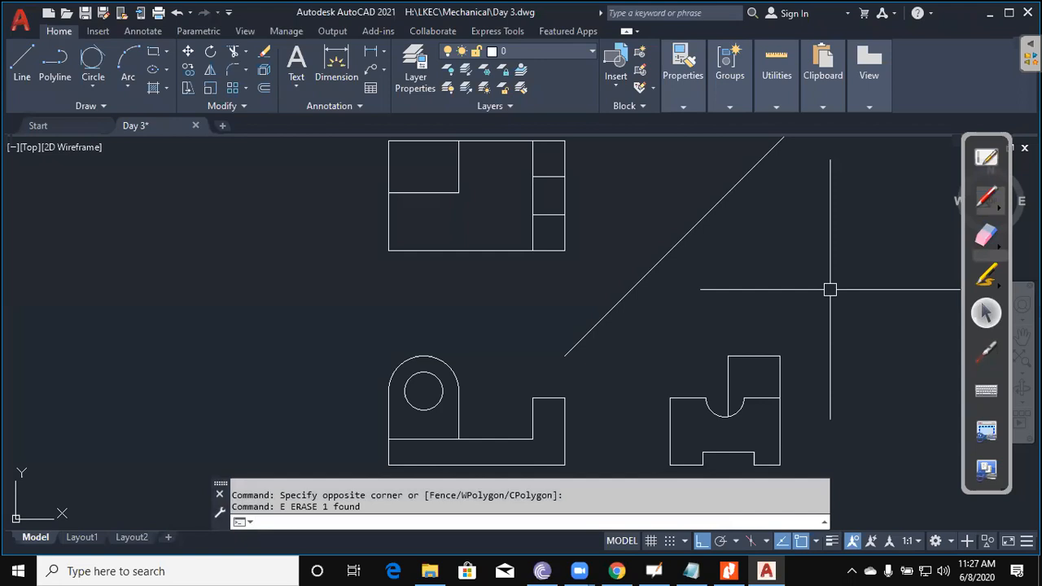
Step: Check drawing 3 in the PDF and draw vertical construction lines through the left and right quadrants of the front view's hole in AutoCAD
{"action": "left_click", "coordinate": [728, 571]}
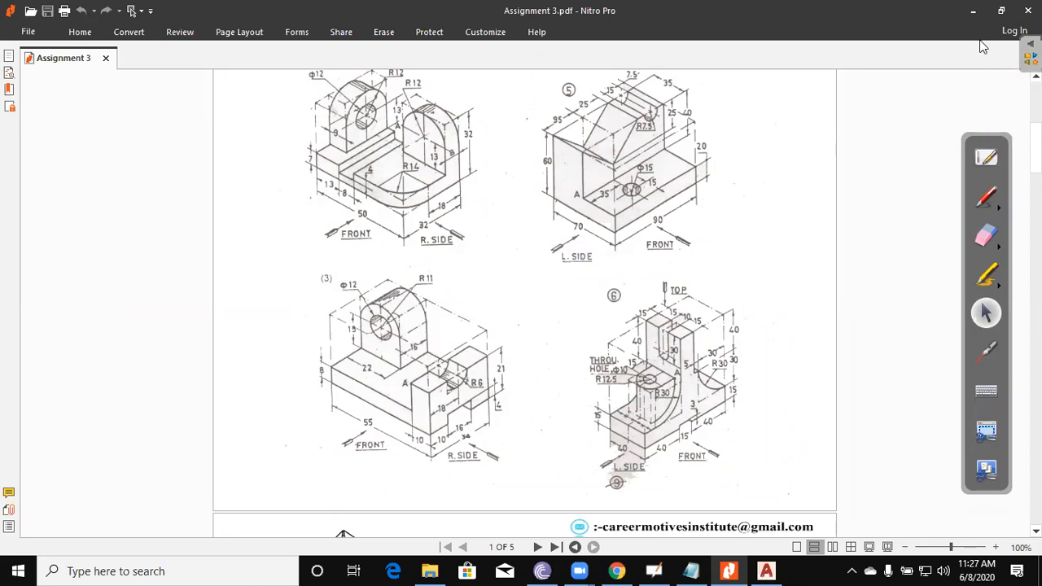
{"action": "left_click", "coordinate": [973, 11]}
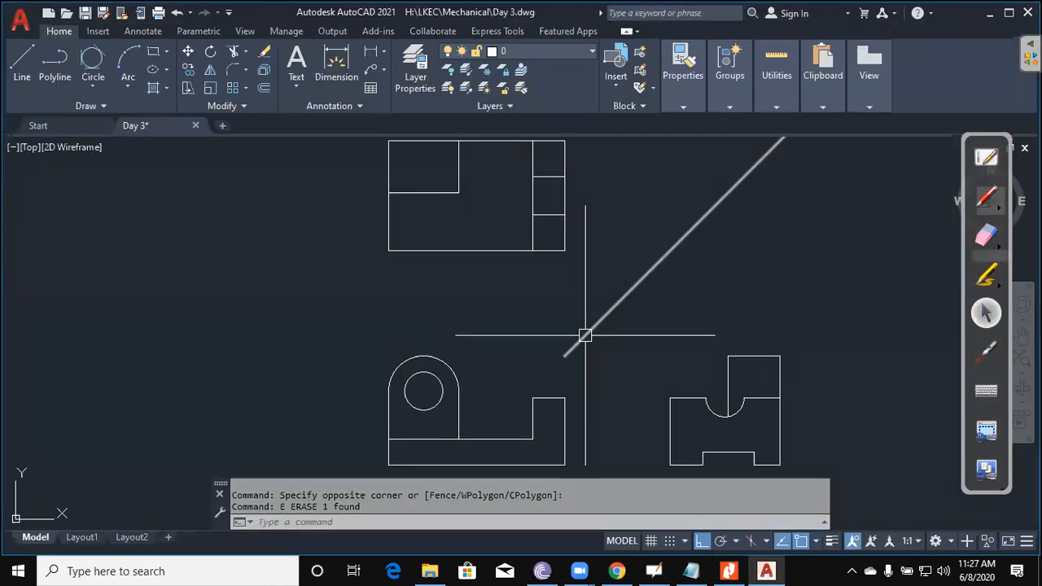
{"action": "middle_click_drag", "start_coordinate": [585, 334], "coordinate": [604, 359]}
{"action": "key", "text": "Escape"}
{"action": "scroll", "coordinate": [718, 326], "scroll_direction": "down", "scroll_amount": 2}
{"action": "middle_click_drag", "start_coordinate": [745, 332], "coordinate": [717, 307]}
{"action": "type", "text": "xl"}
{"action": "key", "text": "Return"}
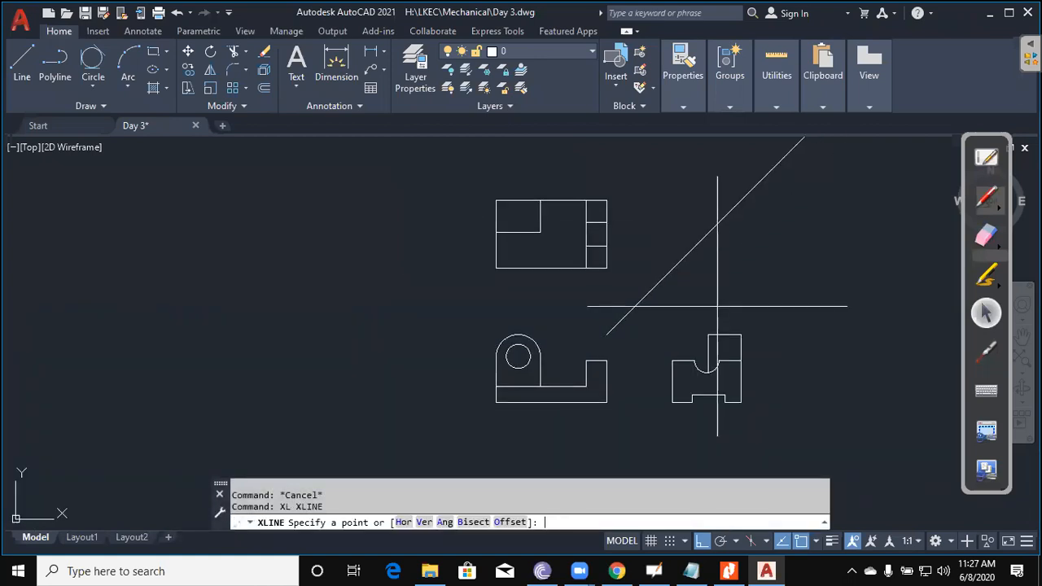
{"action": "type", "text": "v"}
{"action": "key", "text": "Return"}
{"action": "scroll", "coordinate": [535, 325], "scroll_direction": "up", "scroll_amount": 4}
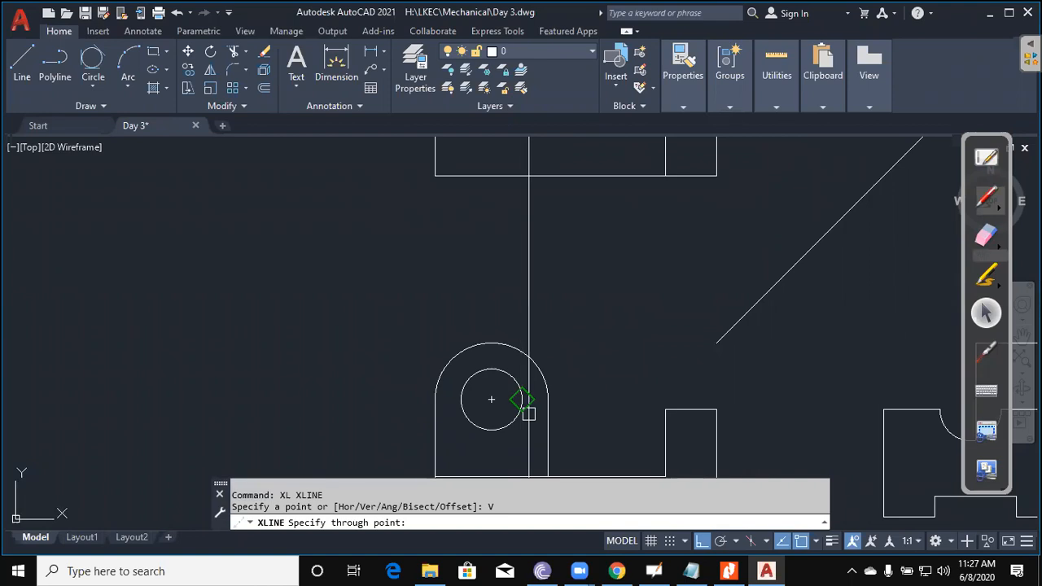
{"action": "left_click", "coordinate": [521, 399]}
{"action": "left_click", "coordinate": [462, 402]}
{"action": "key", "text": "Escape"}
{"action": "scroll", "coordinate": [573, 375], "scroll_direction": "down", "scroll_amount": 2}
{"action": "middle_click_drag", "start_coordinate": [588, 344], "coordinate": [607, 444]}
{"action": "key", "text": "Escape"}
{"action": "key", "text": "Escape"}
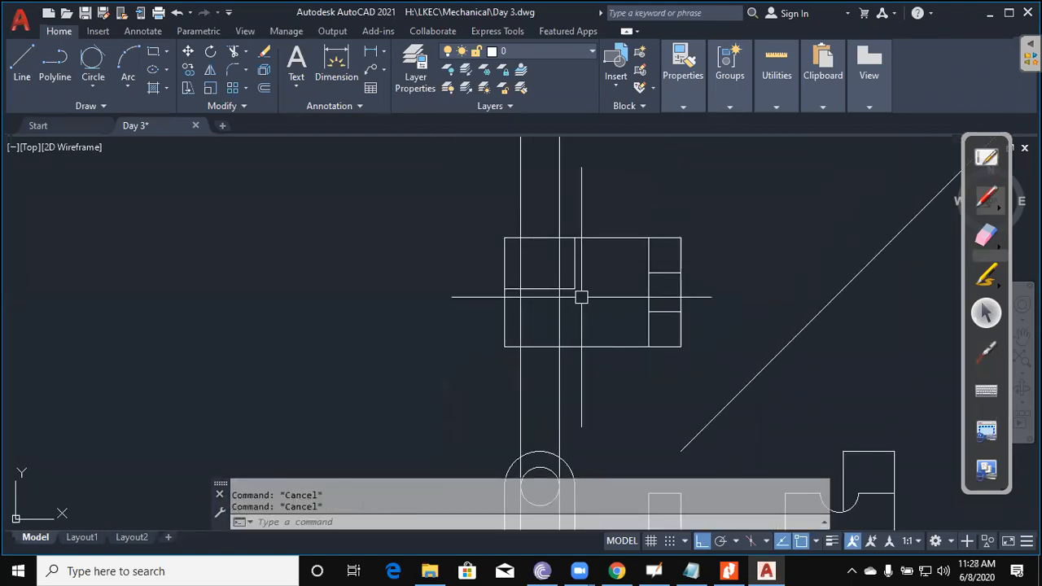
Step: Trim both vertical construction lines to the top view's upper-left block, using its upper and lower edges as cutting edges
{"action": "type", "text": "tr"}
{"action": "key", "text": "Return"}
{"action": "left_click", "coordinate": [539, 288]}
{"action": "left_click", "coordinate": [538, 238]}
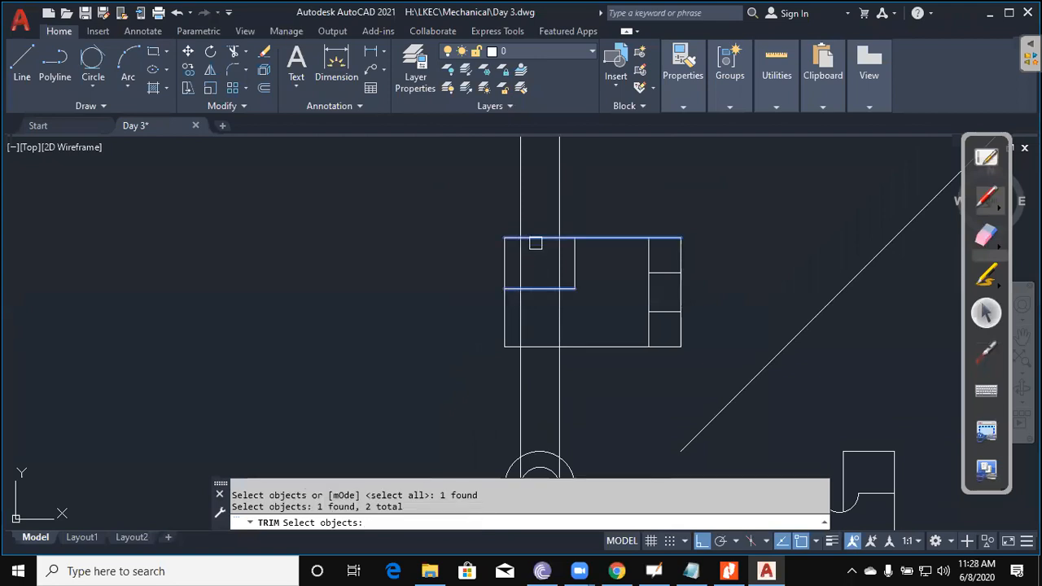
{"action": "key", "text": "Return"}
{"action": "left_click", "coordinate": [588, 332]}
{"action": "left_click", "coordinate": [517, 320]}
{"action": "left_click", "coordinate": [600, 199]}
{"action": "left_click", "coordinate": [456, 180]}
{"action": "key", "text": "Escape"}
{"action": "key", "text": "Escape"}
Step: Set the left hole line in the top view to the HIDDEN linetype with a linetype scale of 5
{"action": "left_click", "coordinate": [521, 267]}
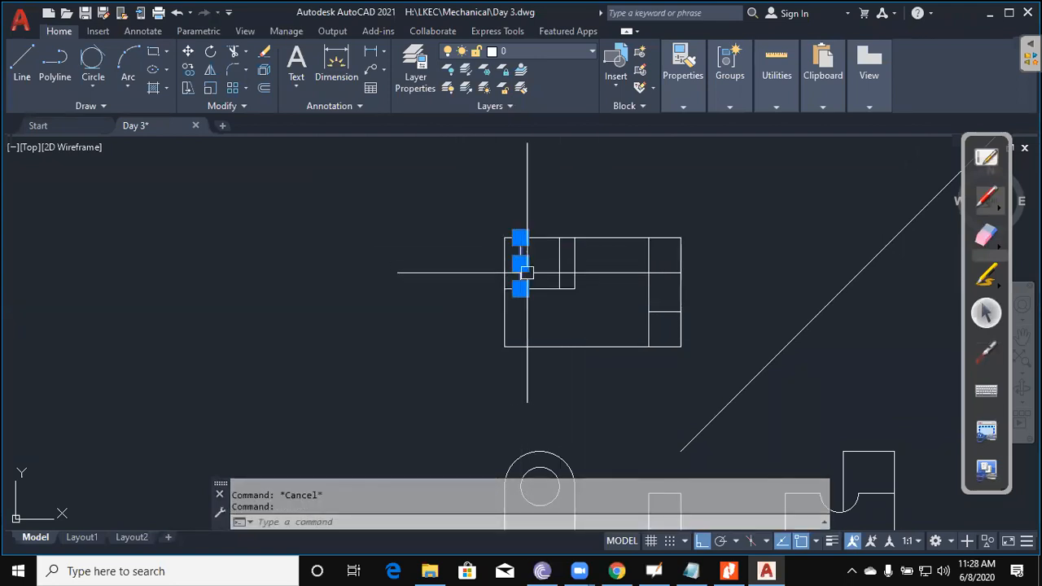
{"action": "mouse_move", "coordinate": [693, 104]}
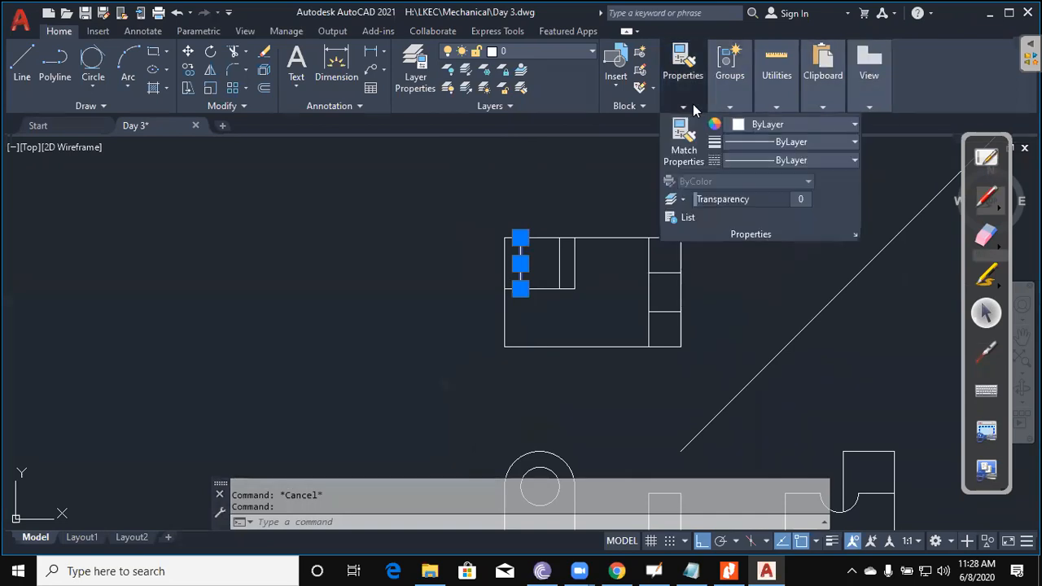
{"action": "left_click", "coordinate": [802, 161]}
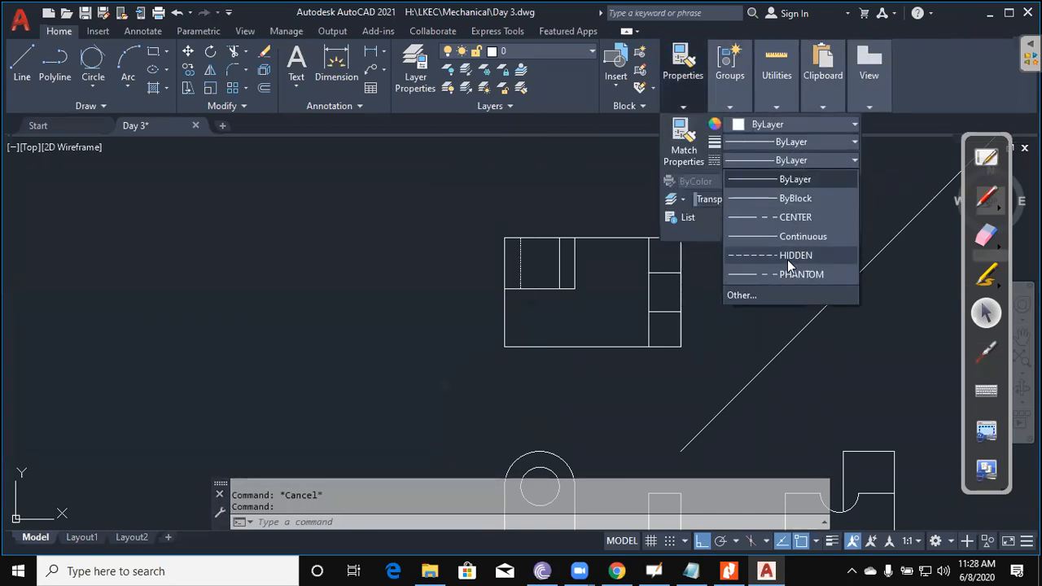
{"action": "left_click", "coordinate": [787, 257]}
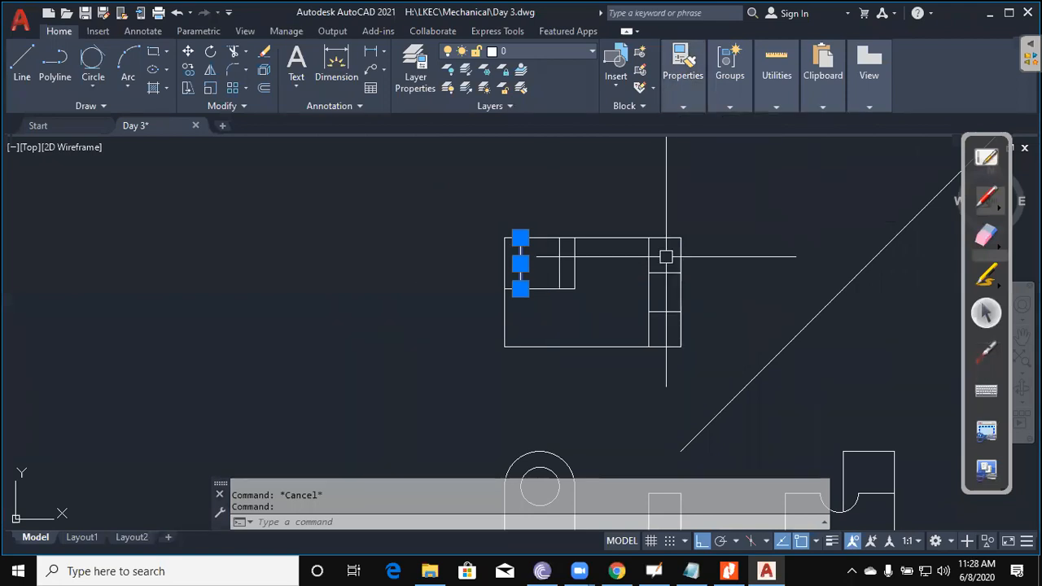
{"action": "scroll", "coordinate": [530, 276], "scroll_direction": "up", "scroll_amount": 5}
{"action": "scroll", "coordinate": [570, 277], "scroll_direction": "down", "scroll_amount": 5}
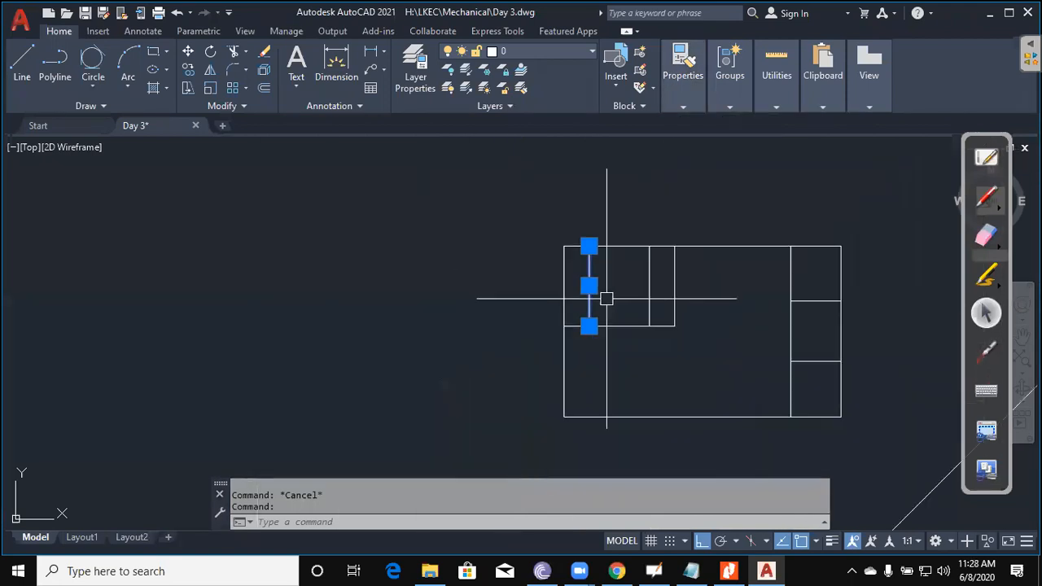
{"action": "middle_click_drag", "start_coordinate": [607, 299], "coordinate": [566, 312]}
{"action": "key", "text": "ctrl+1"}
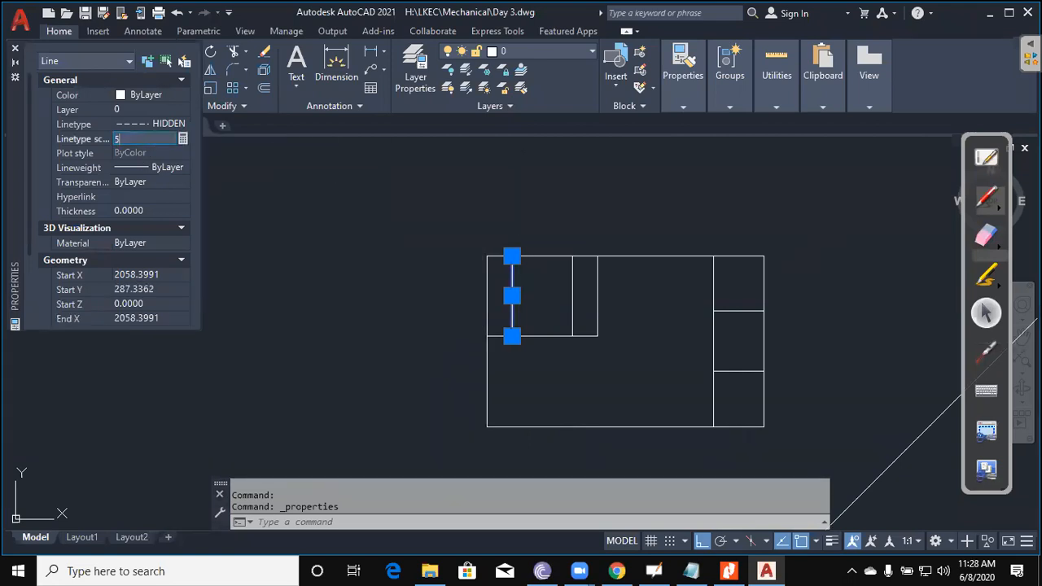
{"action": "left_click", "coordinate": [157, 140]}
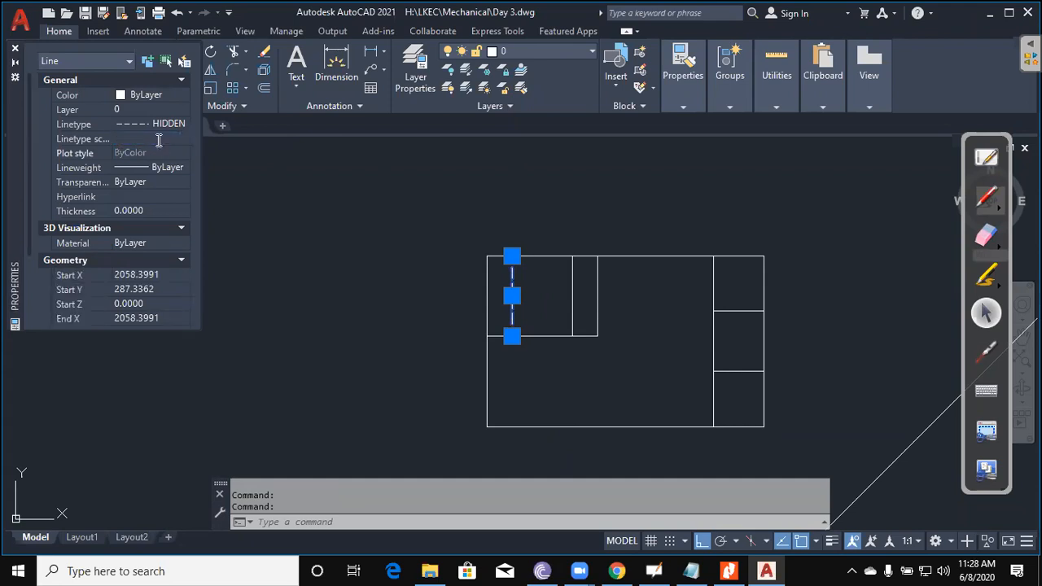
{"action": "left_click", "coordinate": [157, 140]}
{"action": "key", "text": "Escape"}
{"action": "key", "text": "Escape"}
Step: Match the left hidden line's properties onto the right hole line in the top view
{"action": "scroll", "coordinate": [511, 313], "scroll_direction": "up", "scroll_amount": 2}
{"action": "middle_click_drag", "start_coordinate": [625, 355], "coordinate": [596, 356]}
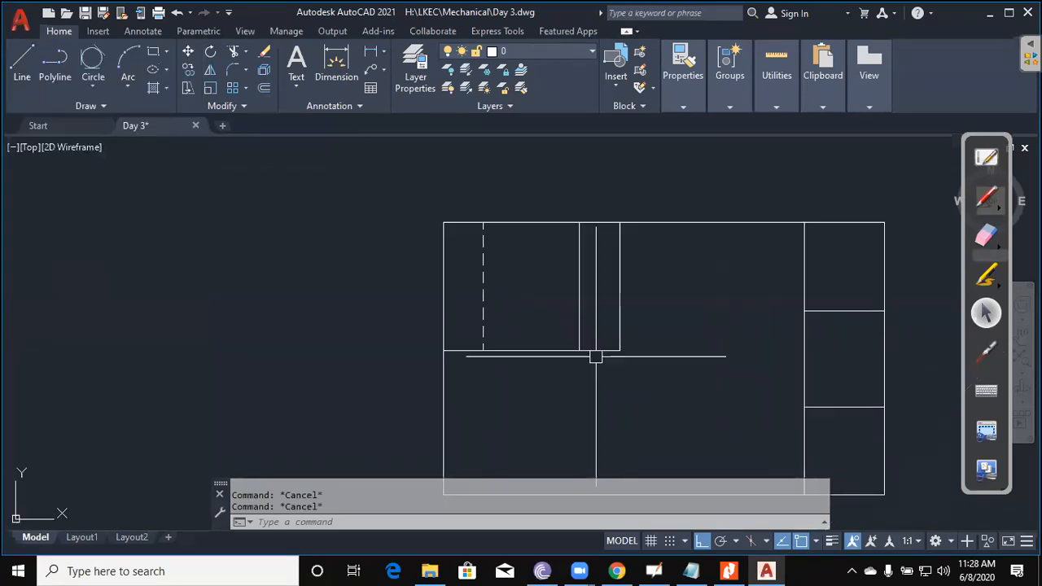
{"action": "type", "text": "MA"}
{"action": "key", "text": "Return"}
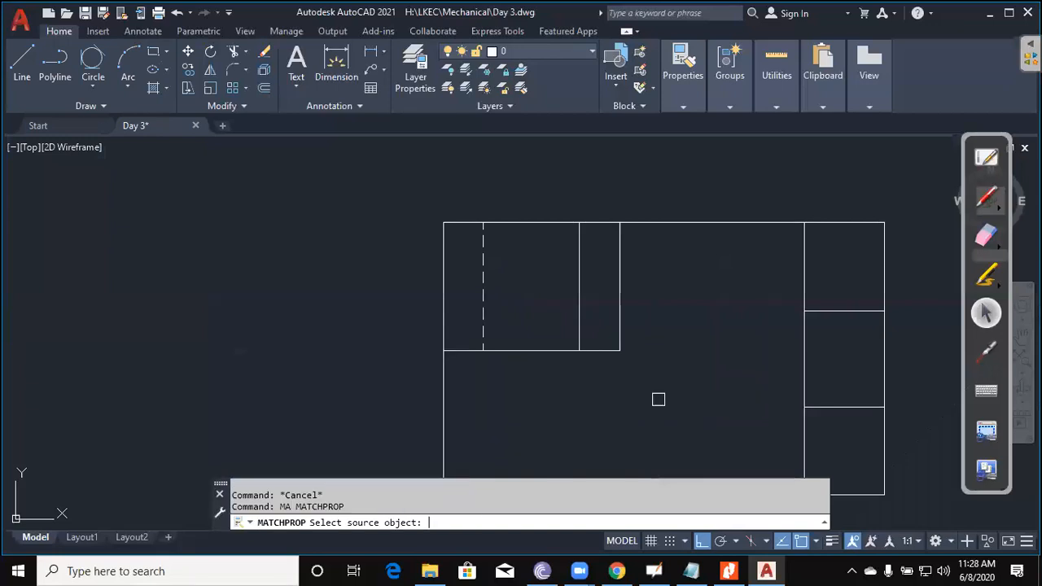
{"action": "left_click", "coordinate": [485, 285]}
{"action": "left_click", "coordinate": [584, 265]}
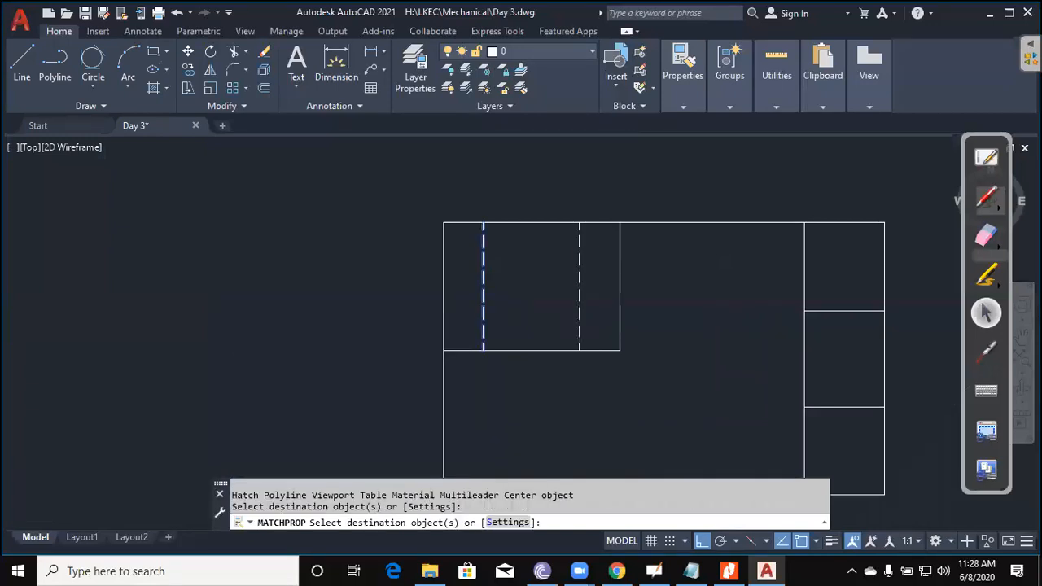
{"action": "key", "text": "Escape"}
{"action": "scroll", "coordinate": [626, 342], "scroll_direction": "down", "scroll_amount": 3}
{"action": "scroll", "coordinate": [573, 298], "scroll_direction": "up", "scroll_amount": 2}
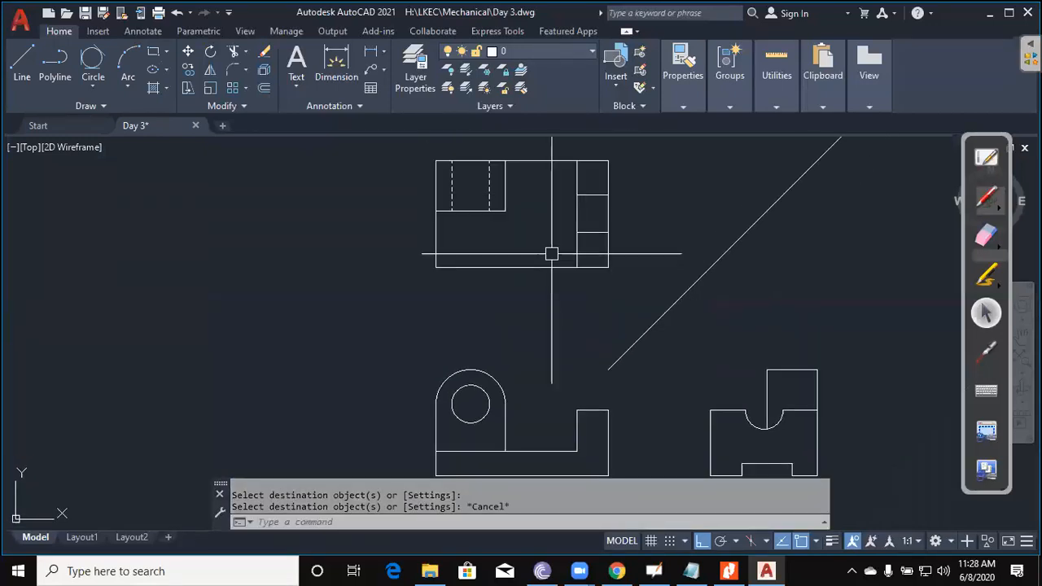
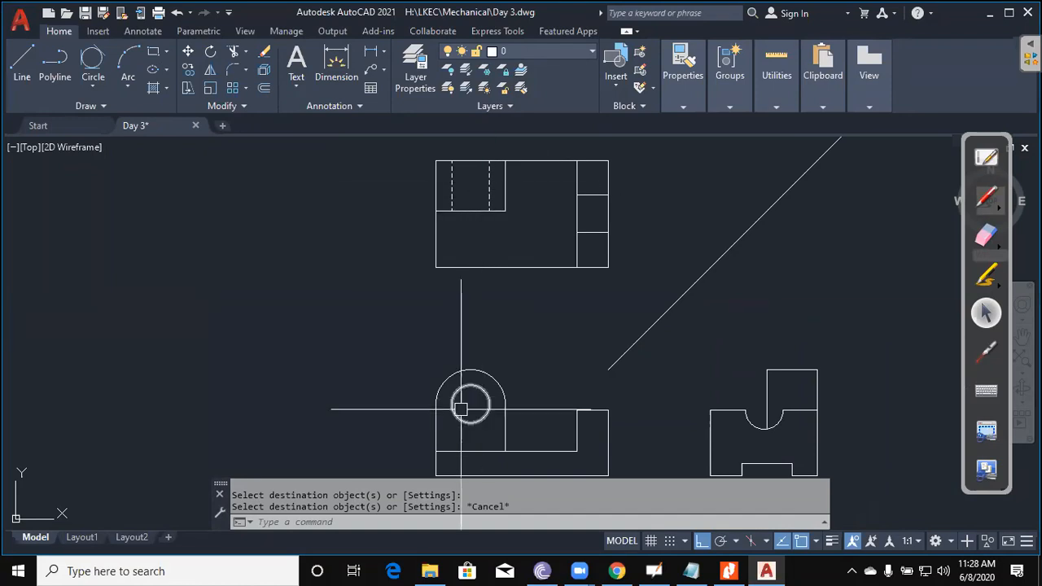
Step: Draw a horizontal construction line through the lowest point of the side view's notch arc
{"action": "middle_click_drag", "start_coordinate": [468, 405], "coordinate": [460, 375]}
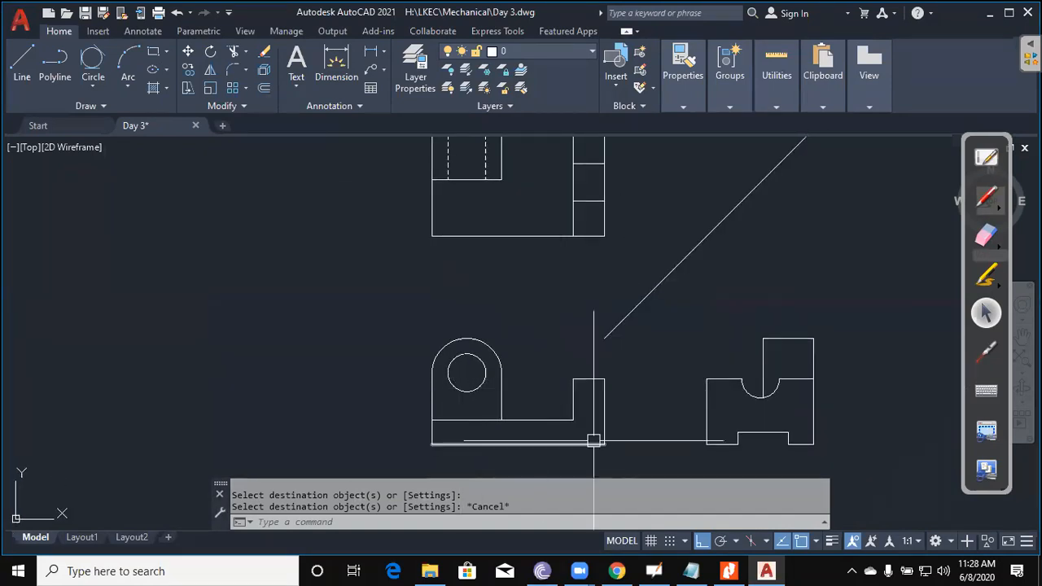
{"action": "scroll", "coordinate": [768, 402], "scroll_direction": "up", "scroll_amount": 2}
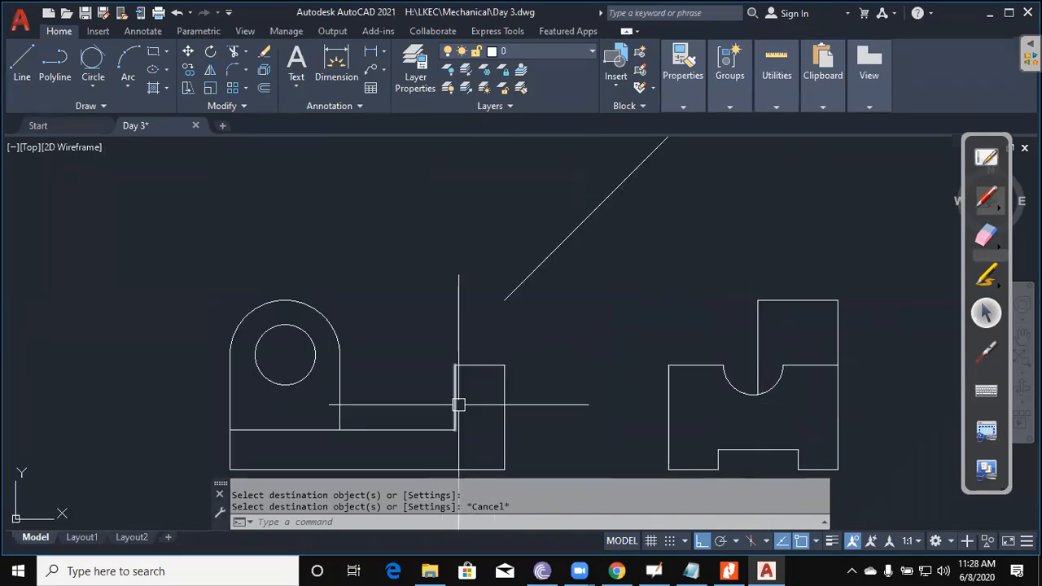
{"action": "key", "text": "Escape"}
{"action": "type", "text": "xL"}
{"action": "key", "text": "Return"}
{"action": "type", "text": "H"}
{"action": "key", "text": "Return"}
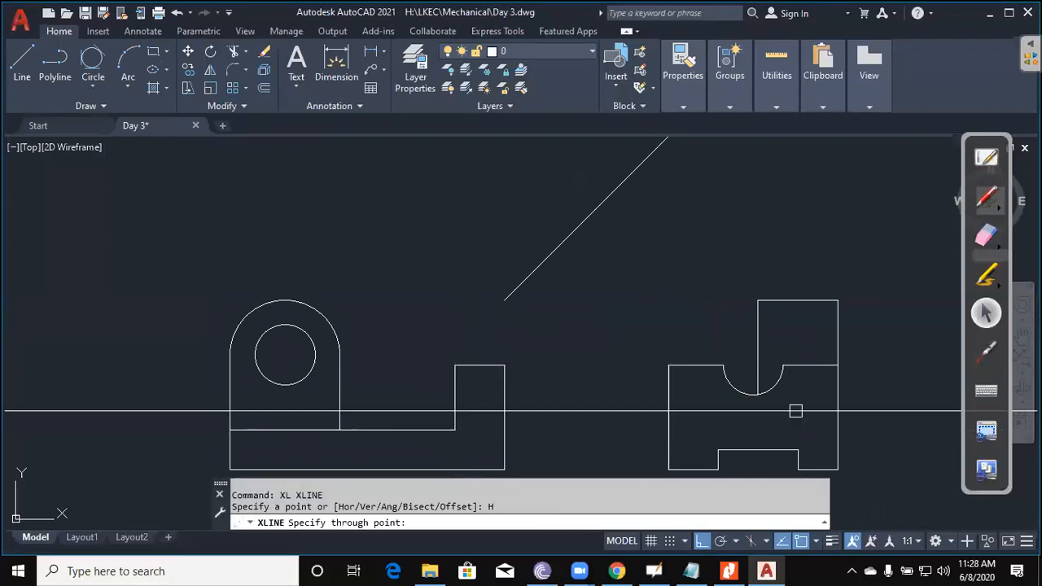
{"action": "scroll", "coordinate": [737, 404], "scroll_direction": "up", "scroll_amount": 2}
{"action": "left_click", "coordinate": [761, 389]}
{"action": "scroll", "coordinate": [681, 431], "scroll_direction": "down", "scroll_amount": 4}
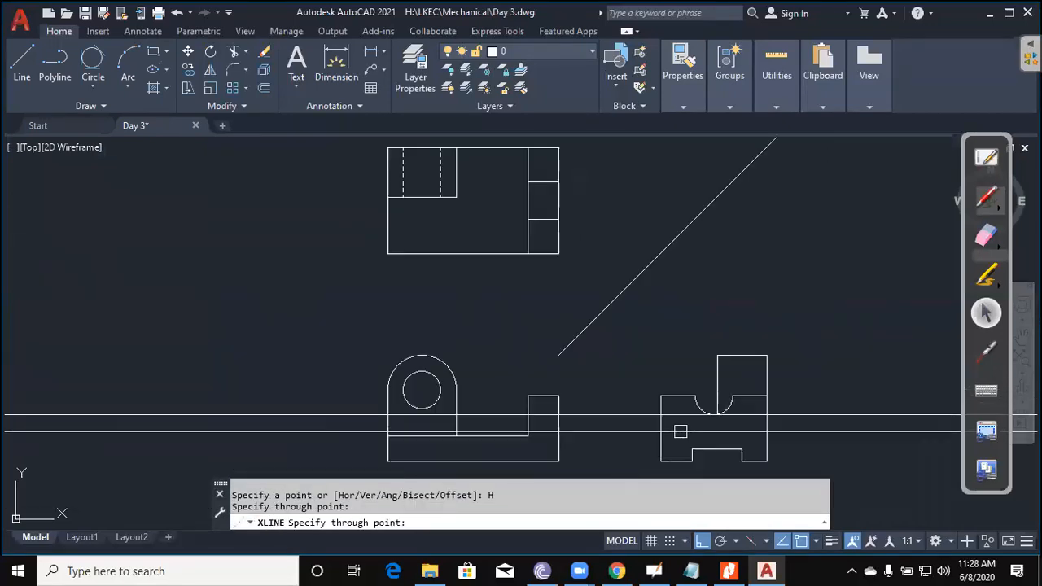
{"action": "middle_click_drag", "start_coordinate": [624, 442], "coordinate": [657, 410]}
{"action": "key", "text": "Escape"}
{"action": "key", "text": "Escape"}
{"action": "key", "text": "Escape"}
Step: Trim the horizontal construction line to the width of the front view's right-hand block
{"action": "type", "text": "tr"}
{"action": "key", "text": "Return"}
{"action": "scroll", "coordinate": [565, 407], "scroll_direction": "up", "scroll_amount": 2}
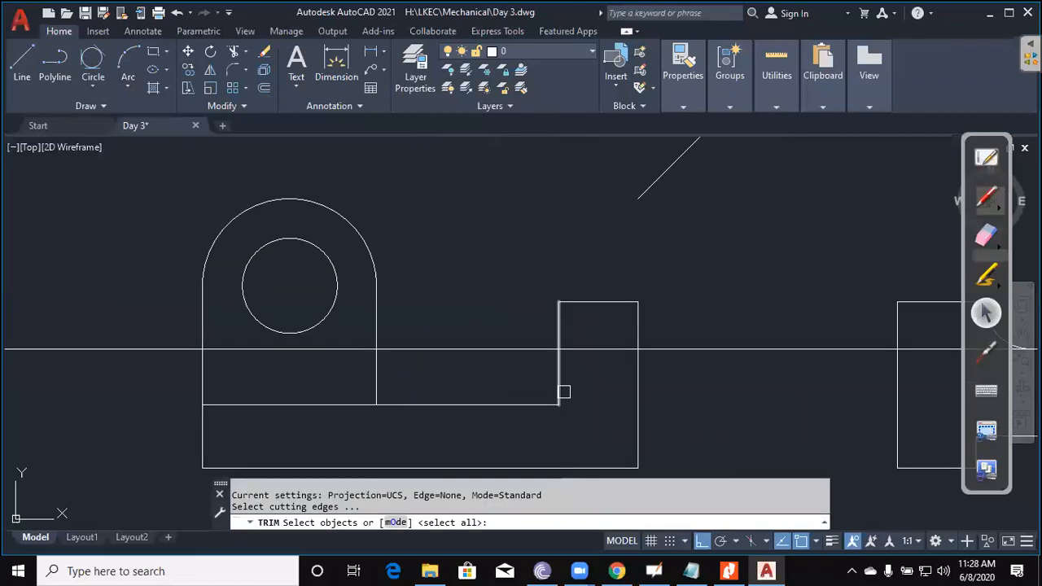
{"action": "left_click", "coordinate": [638, 380]}
{"action": "left_click", "coordinate": [560, 373]}
{"action": "key", "text": "Return"}
{"action": "left_click", "coordinate": [546, 371]}
{"action": "left_click", "coordinate": [524, 333]}
{"action": "left_click", "coordinate": [672, 373]}
{"action": "left_click", "coordinate": [675, 335]}
{"action": "key", "text": "Escape"}
{"action": "key", "text": "Escape"}
Step: Match the top view's hidden line properties onto the notch line in the front view's right-hand block
{"action": "type", "text": "ma"}
{"action": "key", "text": "Return"}
{"action": "scroll", "coordinate": [528, 337], "scroll_direction": "down", "scroll_amount": 3}
{"action": "middle_click_drag", "start_coordinate": [446, 331], "coordinate": [445, 431]}
{"action": "left_click", "coordinate": [447, 207]}
{"action": "middle_click_drag", "start_coordinate": [478, 277], "coordinate": [459, 175]}
{"action": "scroll", "coordinate": [526, 337], "scroll_direction": "up", "scroll_amount": 4}
{"action": "left_click", "coordinate": [535, 343]}
{"action": "key", "text": "Escape"}
{"action": "key", "text": "Escape"}
{"action": "middle_click_drag", "start_coordinate": [554, 403], "coordinate": [519, 380]}
{"action": "scroll", "coordinate": [560, 374], "scroll_direction": "down", "scroll_amount": 2}
{"action": "middle_click_drag", "start_coordinate": [626, 393], "coordinate": [571, 396]}
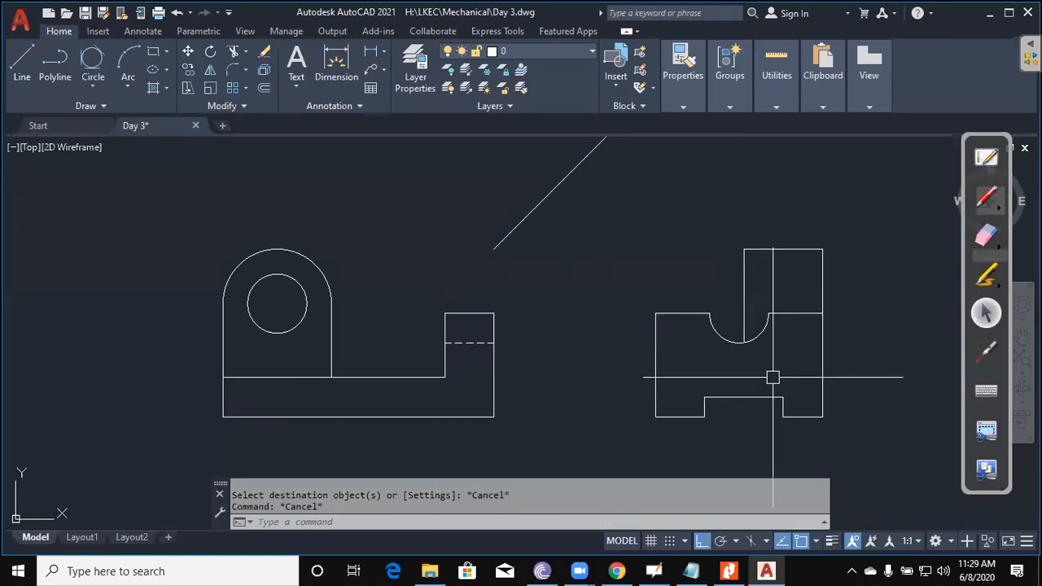
{"action": "key", "text": "Escape"}
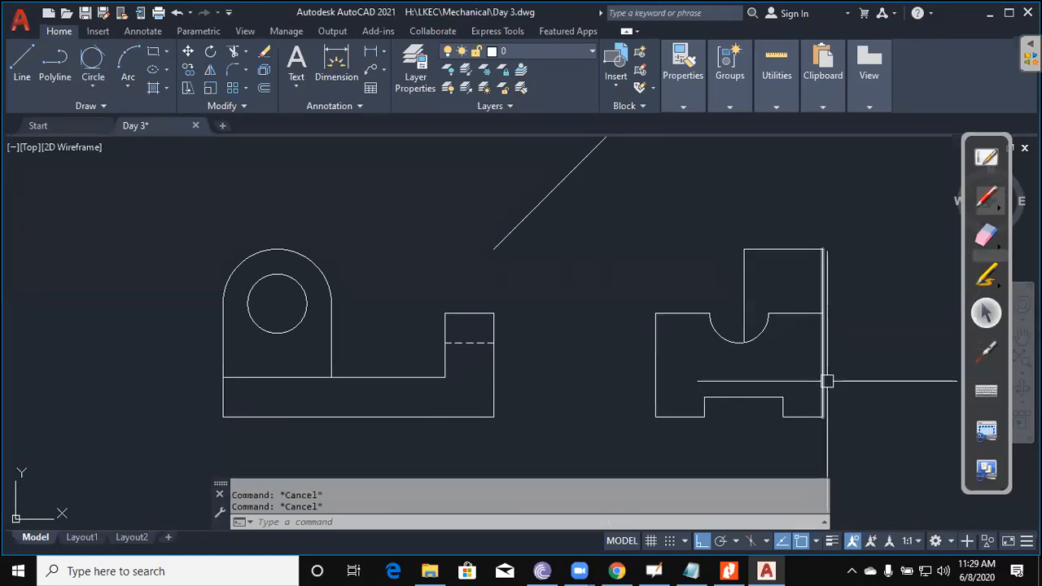
Step: Draw a horizontal construction line through the top of the front view's base, at the right-hand block's inner corner
{"action": "type", "text": "xl"}
{"action": "key", "text": "Return"}
{"action": "type", "text": "H"}
{"action": "key", "text": "Return"}
{"action": "left_click", "coordinate": [440, 377]}
{"action": "key", "text": "Return"}
{"action": "middle_click_drag", "start_coordinate": [582, 412], "coordinate": [474, 370]}
{"action": "key", "text": "Escape"}
{"action": "type", "text": "ex"}
{"action": "key", "text": "Return"}
{"action": "key", "text": "Return"}
{"action": "key", "text": "Escape"}
{"action": "key", "text": "Escape"}
{"action": "type", "text": "l"}
{"action": "key", "text": "Return"}
{"action": "left_click", "coordinate": [632, 301]}
{"action": "key", "text": "Escape"}
Step: Draw a vertical line from the side view's notch arc, below the upright's left edge, down to the horizontal construction line
{"action": "key", "text": "Return"}
{"action": "scroll", "coordinate": [644, 314], "scroll_direction": "up", "scroll_amount": 2}
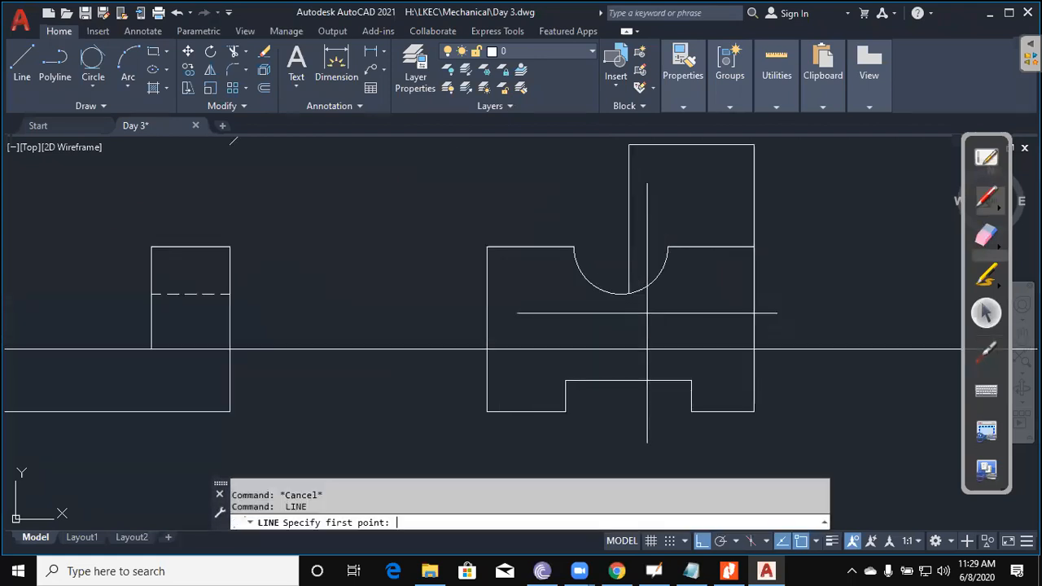
{"action": "left_click", "coordinate": [627, 294]}
{"action": "left_click", "coordinate": [627, 349]}
{"action": "key", "text": "Escape"}
{"action": "key", "text": "Escape"}
Step: Trim the horizontal construction line to the part between the side view's extended upright edge and its right edge
{"action": "type", "text": "tr"}
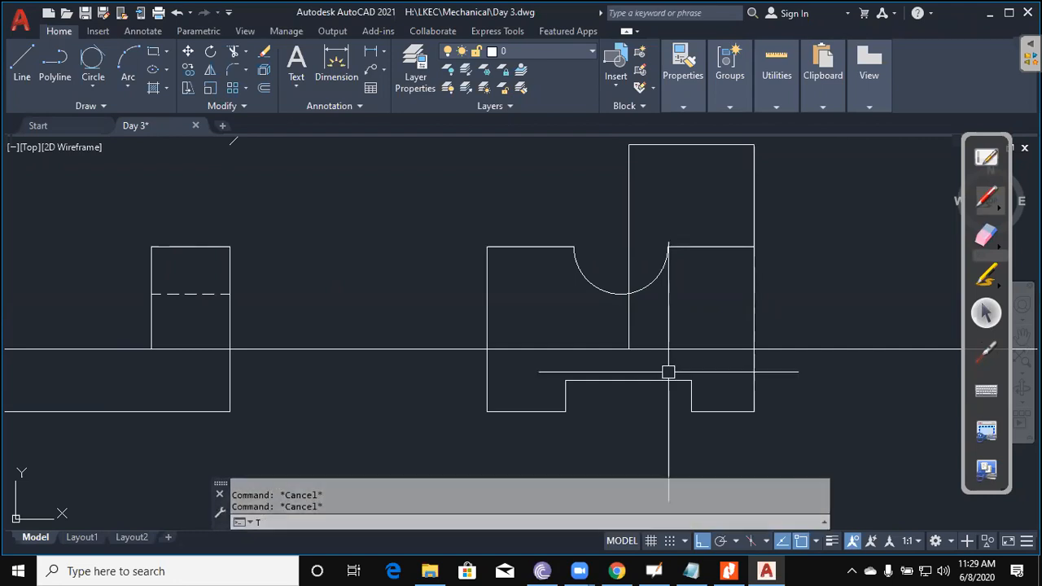
{"action": "key", "text": "Return"}
{"action": "left_click", "coordinate": [629, 322]}
{"action": "left_click", "coordinate": [751, 322]}
{"action": "key", "text": "Return"}
{"action": "left_click", "coordinate": [813, 325]}
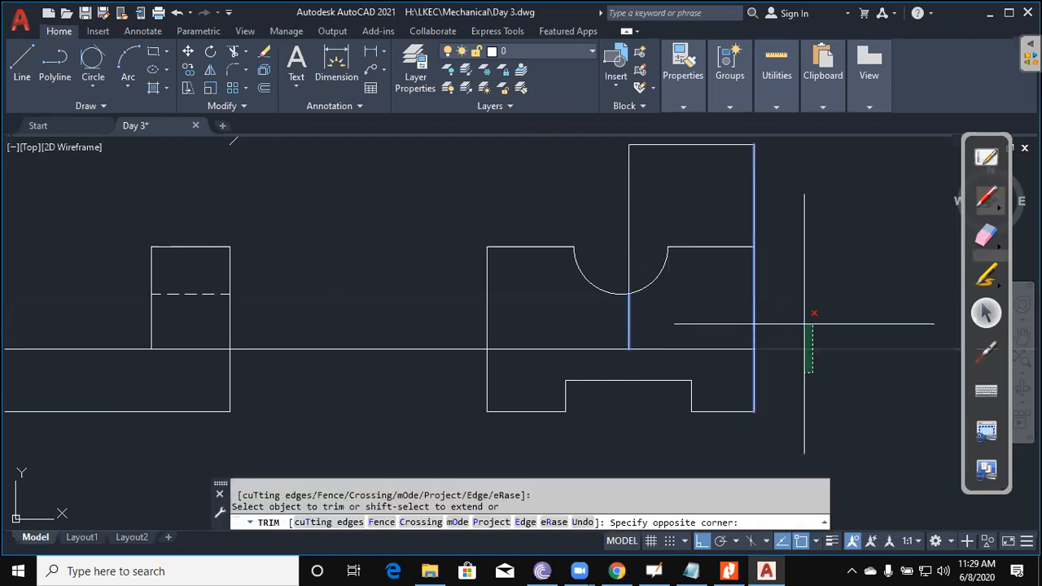
{"action": "left_click", "coordinate": [544, 367]}
{"action": "key", "text": "Escape"}
{"action": "key", "text": "Escape"}
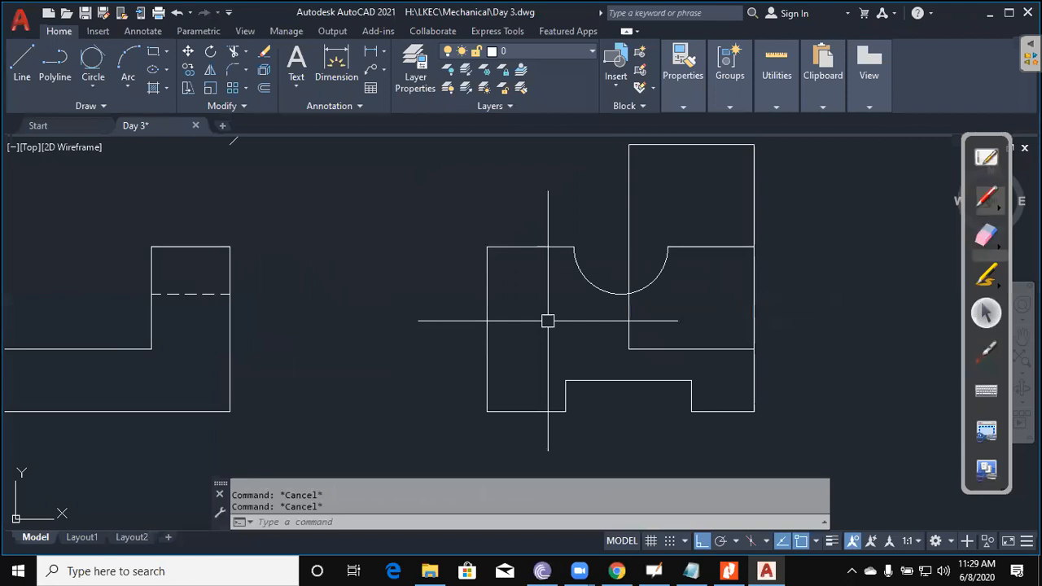
Step: Match the front view's hidden line properties onto the side view's vertical and horizontal lines beneath the upright
{"action": "type", "text": "ma"}
{"action": "key", "text": "Return"}
{"action": "left_click", "coordinate": [210, 294]}
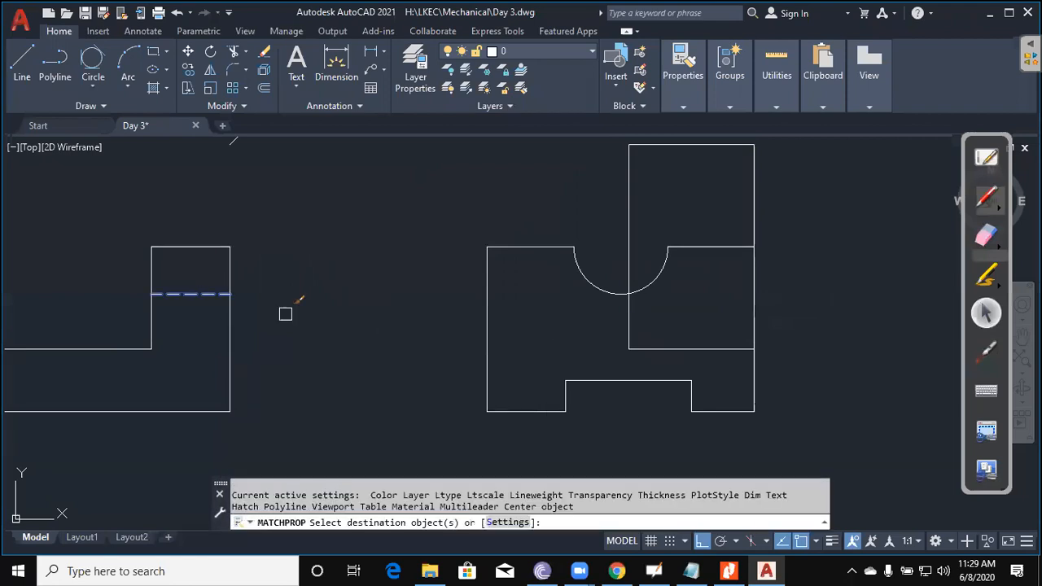
{"action": "left_click", "coordinate": [657, 321]}
{"action": "left_click", "coordinate": [623, 326]}
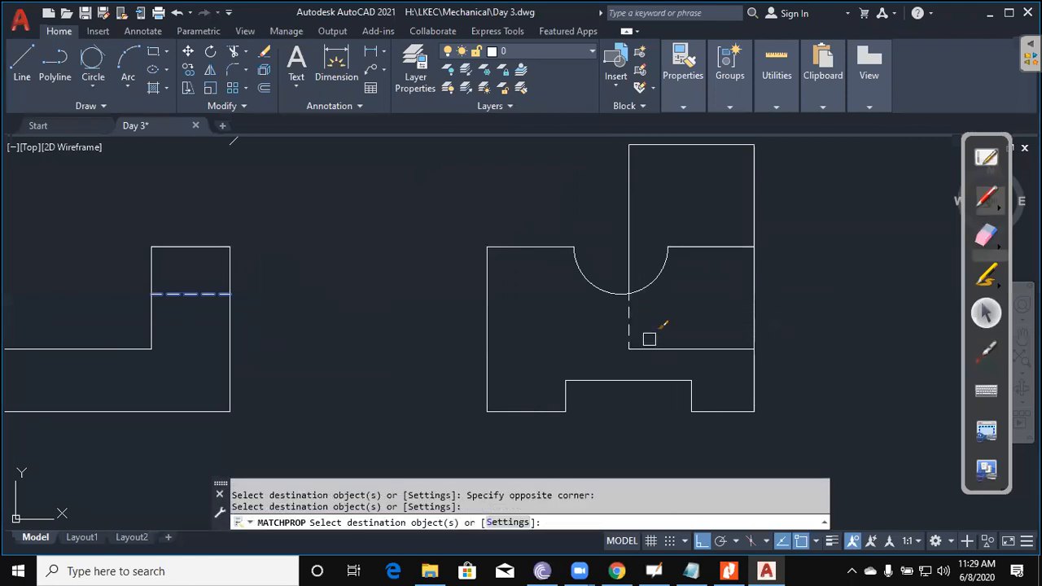
{"action": "key", "text": "Escape"}
{"action": "key", "text": "Escape"}
{"action": "scroll", "coordinate": [657, 346], "scroll_direction": "down", "scroll_amount": 4}
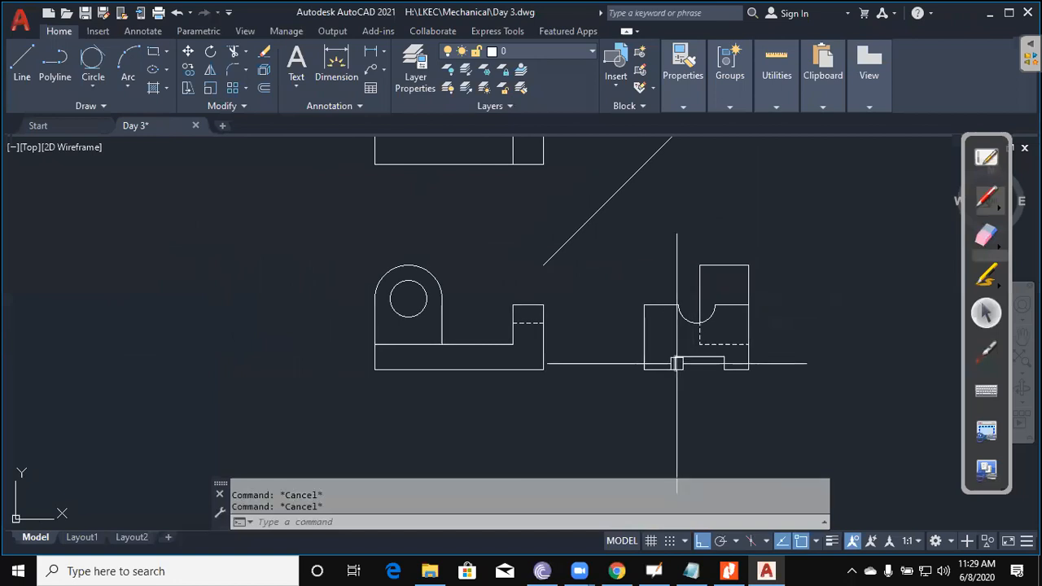
{"action": "mouse_move", "coordinate": [760, 368]}
{"action": "middle_mouse_down"}
{"action": "mouse_move", "coordinate": [718, 397]}
{"action": "mouse_move", "coordinate": [750, 384]}
{"action": "mouse_move", "coordinate": [749, 432]}
{"action": "mouse_move", "coordinate": [748, 393]}
{"action": "middle_mouse_up"}
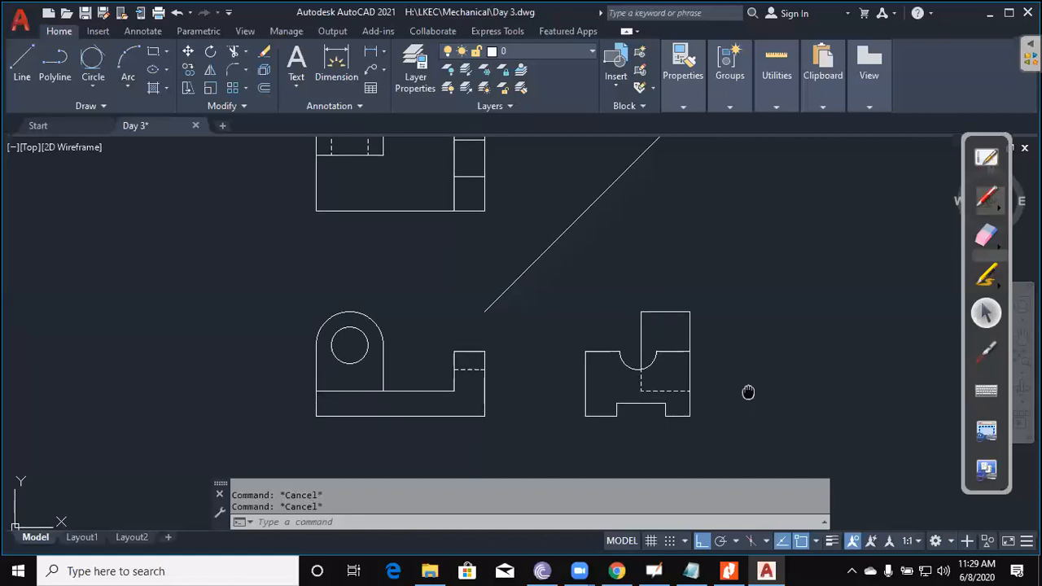
{"action": "type", "text": "xl"}
{"action": "key", "text": "Return"}
{"action": "type", "text": "h"}
{"action": "key", "text": "Return"}
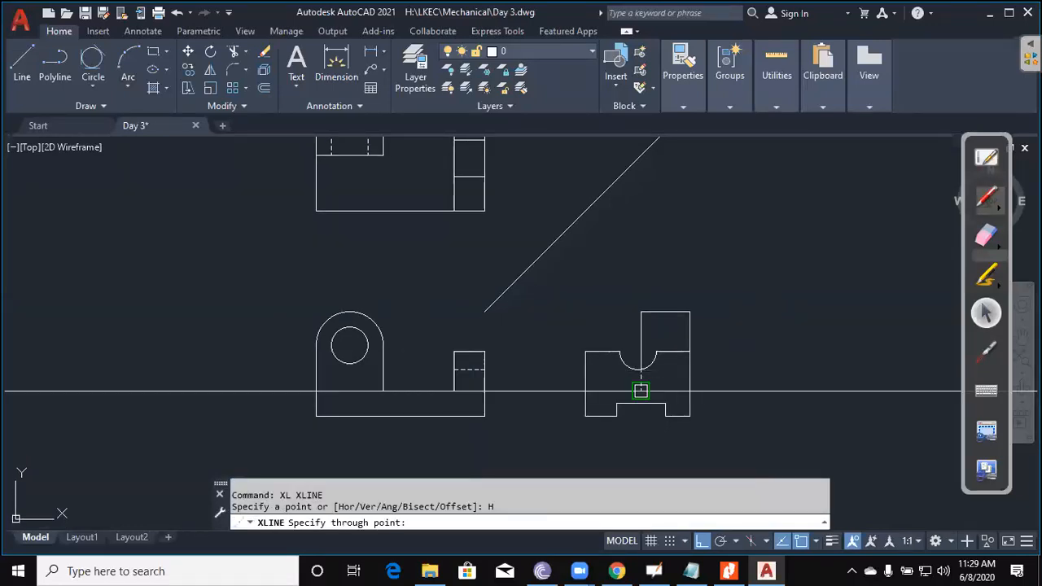
{"action": "scroll", "coordinate": [597, 411], "scroll_direction": "up", "scroll_amount": 2}
{"action": "key", "text": "Escape"}
{"action": "key", "text": "Return"}
{"action": "type", "text": "h"}
{"action": "key", "text": "Return"}
{"action": "key", "text": "Escape"}
Step: Draw vertical construction lines through both upper corners of the side view's bottom slot
{"action": "key", "text": "Return"}
{"action": "type", "text": "v"}
{"action": "key", "text": "Return"}
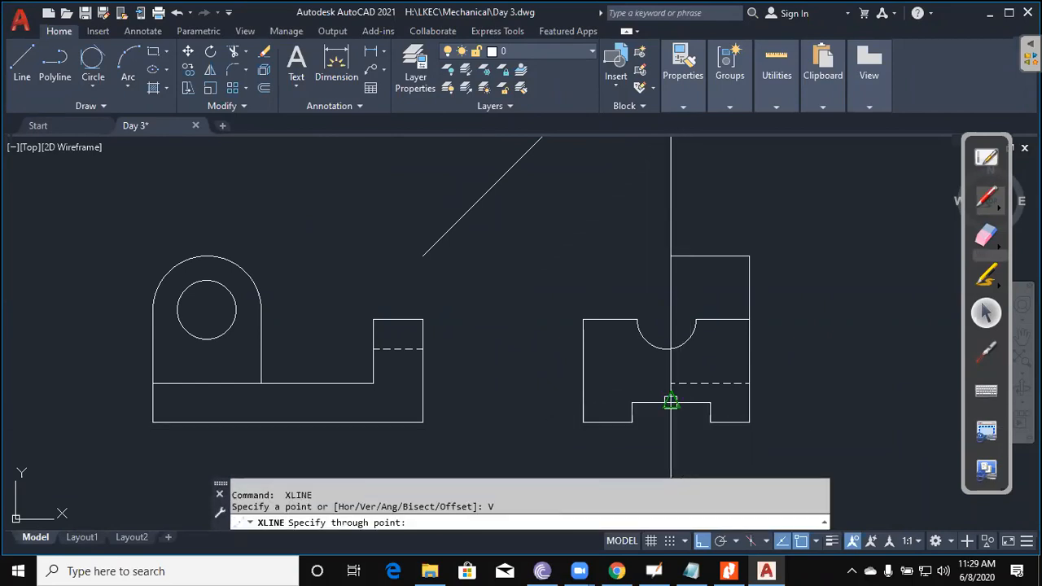
{"action": "left_click", "coordinate": [632, 402]}
{"action": "left_click", "coordinate": [710, 403]}
{"action": "scroll", "coordinate": [710, 407], "scroll_direction": "down", "scroll_amount": 4}
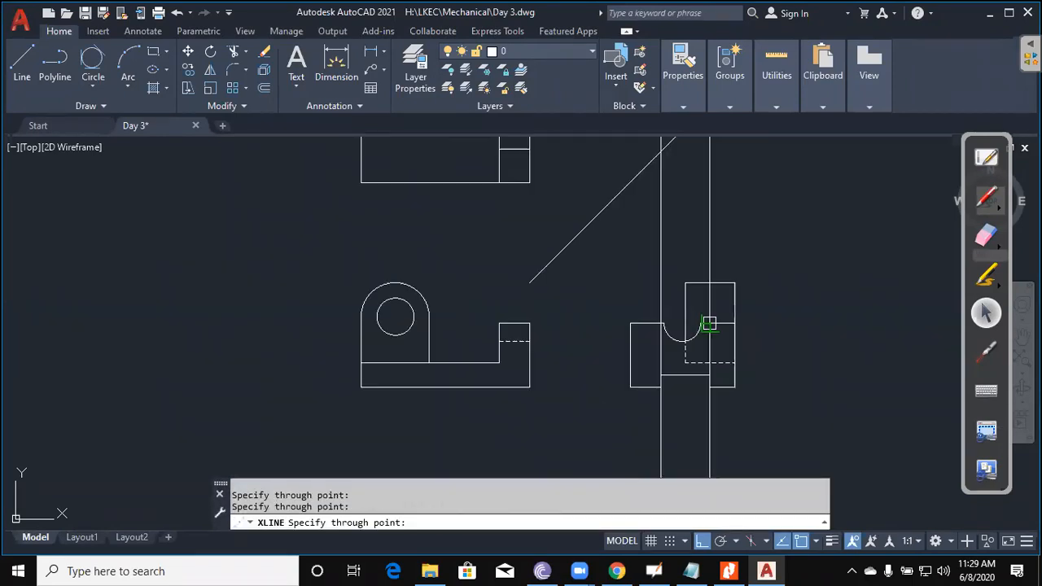
{"action": "key", "text": "Escape"}
{"action": "key", "text": "Escape"}
Step: Draw horizontal construction lines through the points where the slot's vertical construction lines cross the diagonal projection line
{"action": "key", "text": "Return"}
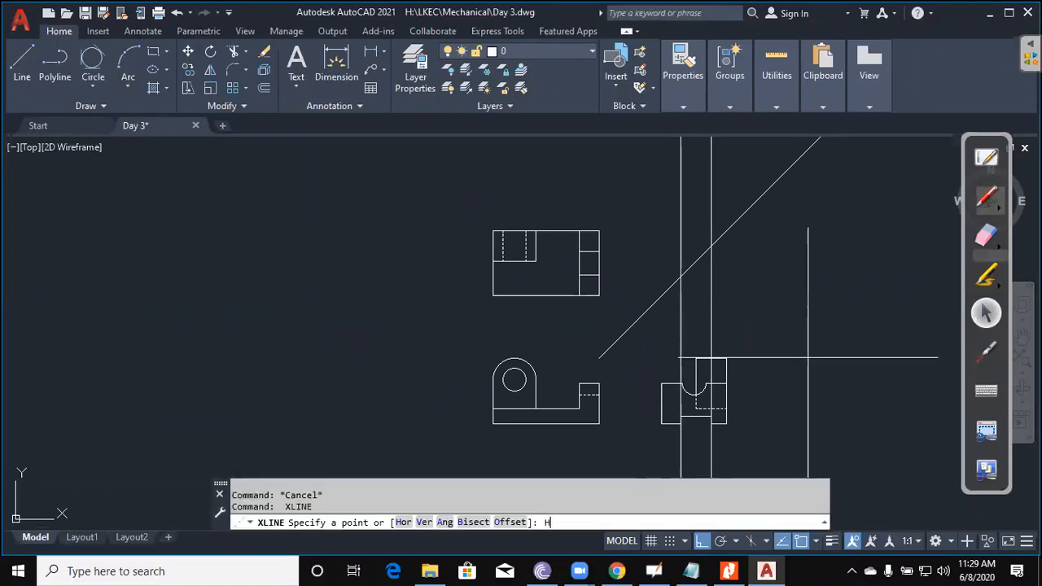
{"action": "type", "text": "H"}
{"action": "key", "text": "Return"}
{"action": "scroll", "coordinate": [733, 293], "scroll_direction": "up", "scroll_amount": 2}
{"action": "left_click", "coordinate": [648, 268]}
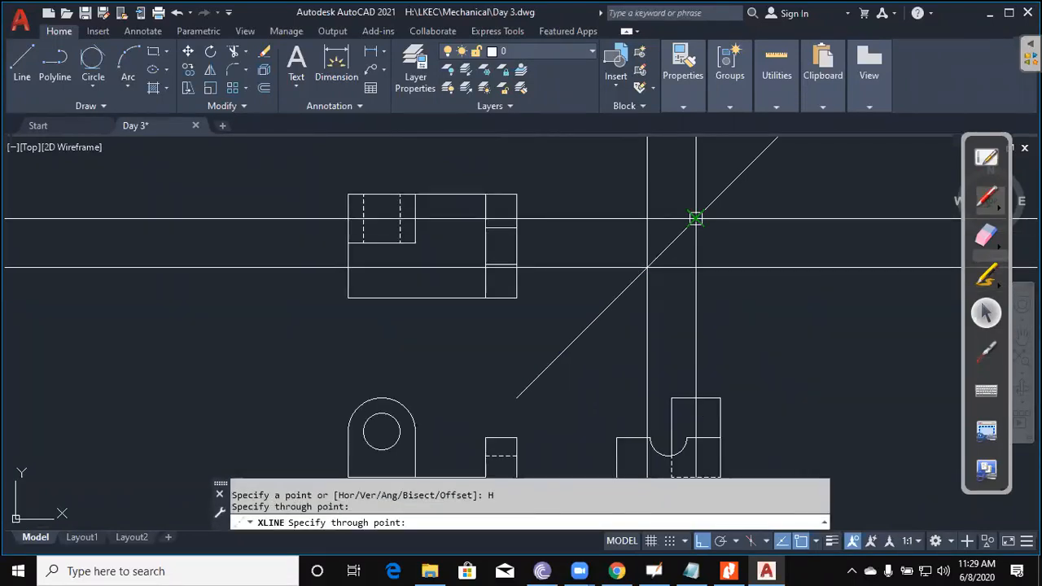
{"action": "left_click", "coordinate": [695, 218]}
{"action": "key", "text": "Escape"}
Step: Trim both horizontal construction lines to the left and right edges of the top view
{"action": "type", "text": "tr"}
{"action": "key", "text": "Return"}
{"action": "left_click", "coordinate": [515, 241]}
{"action": "left_click", "coordinate": [342, 253]}
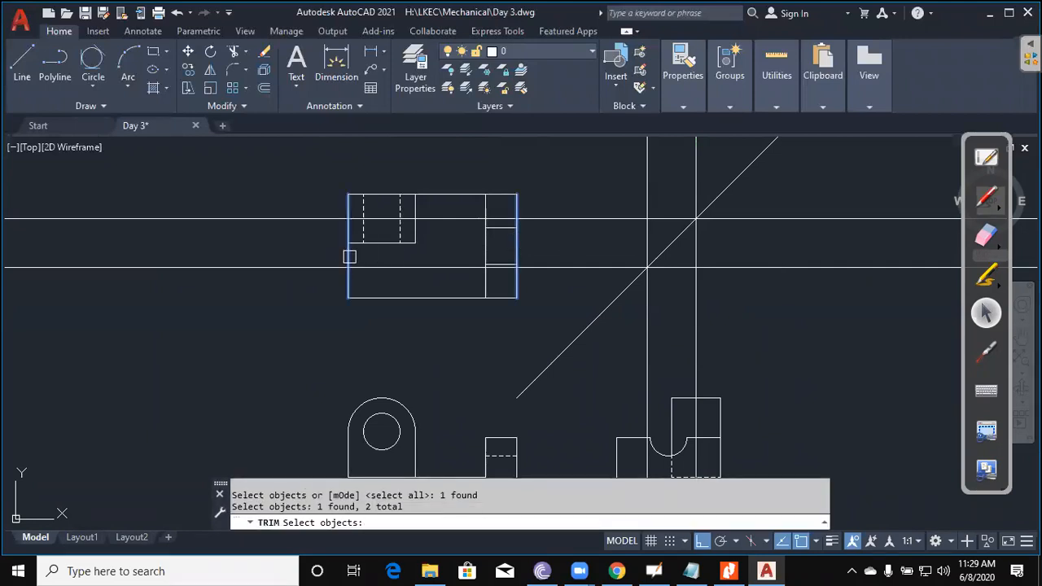
{"action": "key", "text": "Return"}
{"action": "left_click", "coordinate": [315, 298]}
{"action": "left_click", "coordinate": [269, 191]}
{"action": "left_click", "coordinate": [570, 308]}
{"action": "left_click", "coordinate": [550, 216]}
{"action": "key", "text": "Escape"}
{"action": "key", "text": "Escape"}
{"action": "key", "text": "Escape"}
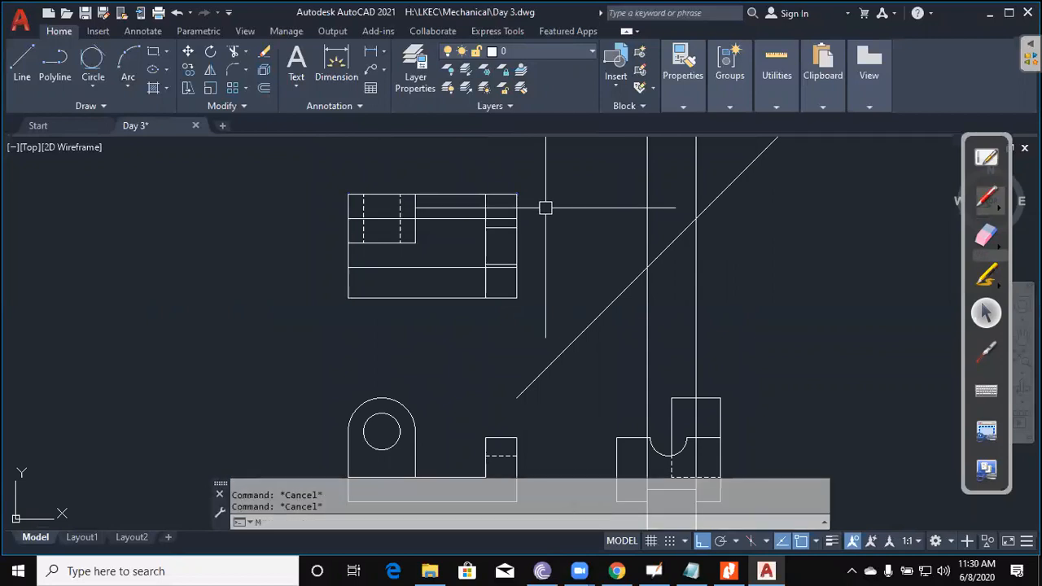
Step: Match the hole's hidden line properties onto the two horizontal slot lines in the top view
{"action": "type", "text": "ma"}
{"action": "key", "text": "Return"}
{"action": "scroll", "coordinate": [395, 234], "scroll_direction": "up", "scroll_amount": 3}
{"action": "left_click", "coordinate": [426, 220]}
{"action": "left_click", "coordinate": [481, 193]}
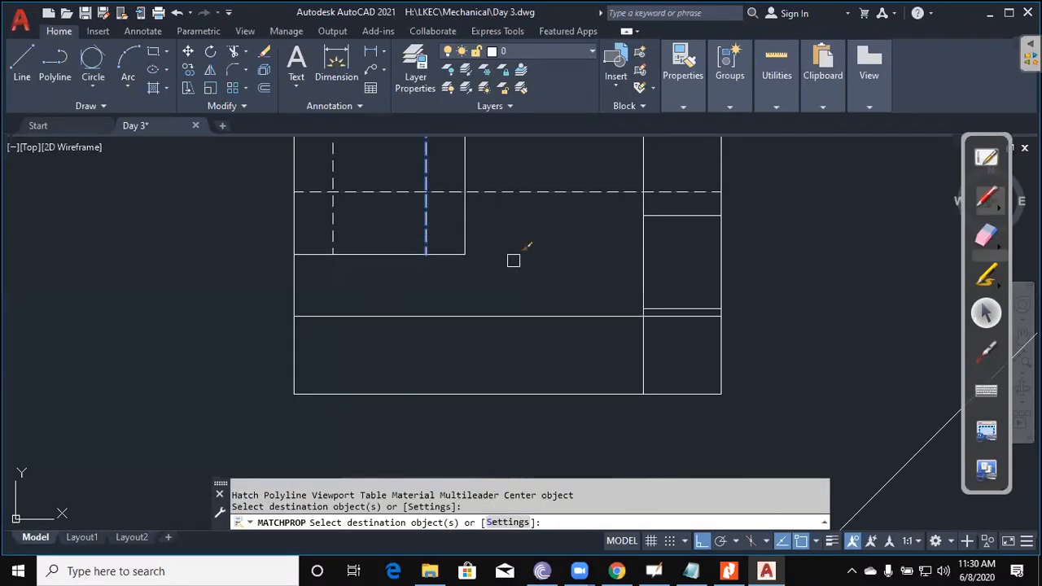
{"action": "left_click", "coordinate": [506, 316]}
{"action": "key", "text": "Escape"}
{"action": "scroll", "coordinate": [505, 317], "scroll_direction": "down", "scroll_amount": 2}
{"action": "middle_click_drag", "start_coordinate": [521, 349], "coordinate": [517, 260]}
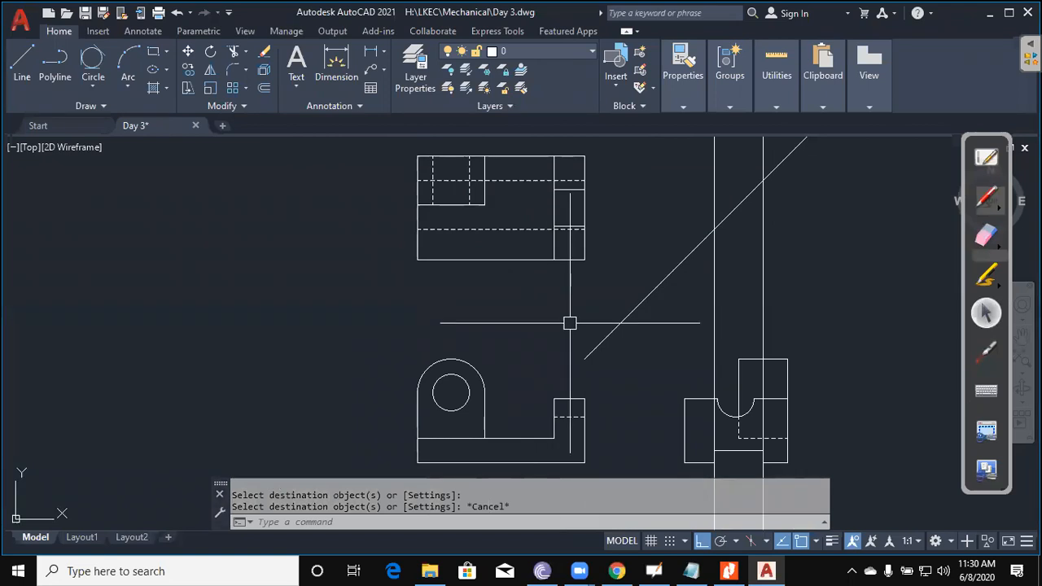
Step: Erase the two vertical construction lines projected from the side view's bottom slot
{"action": "middle_click_drag", "start_coordinate": [583, 323], "coordinate": [572, 276]}
{"action": "key", "text": "Escape"}
{"action": "left_click", "coordinate": [827, 291]}
{"action": "left_click", "coordinate": [677, 269]}
{"action": "type", "text": "e"}
{"action": "key", "text": "Return"}
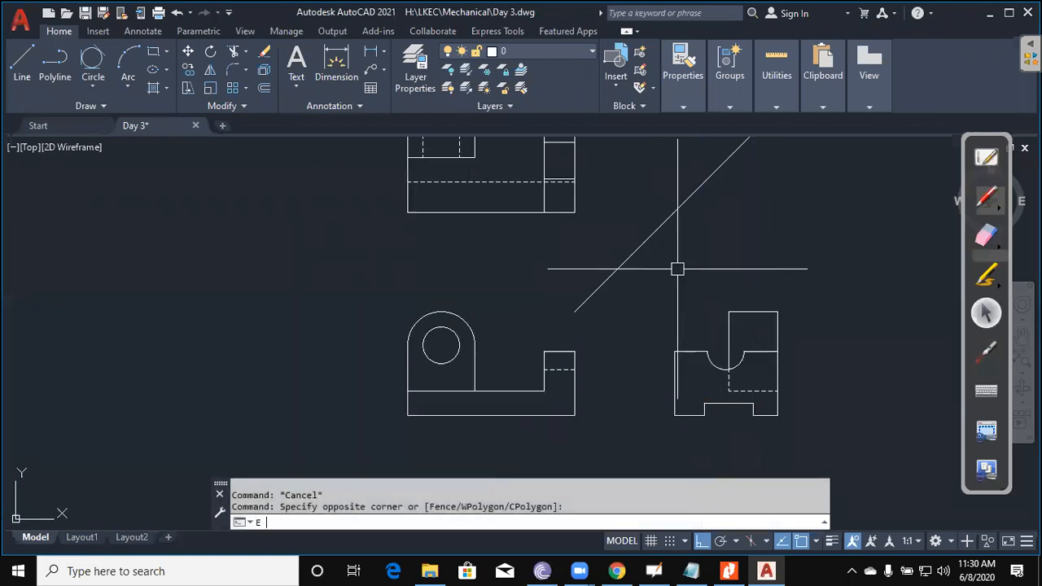
{"action": "middle_click_drag", "start_coordinate": [702, 292], "coordinate": [706, 286]}
{"action": "key", "text": "Escape"}
{"action": "key", "text": "Escape"}
Step: Draw a horizontal construction line through the top edge of the side view's bottom slot
{"action": "type", "text": "xl"}
{"action": "key", "text": "Return"}
{"action": "type", "text": "h"}
{"action": "key", "text": "Return"}
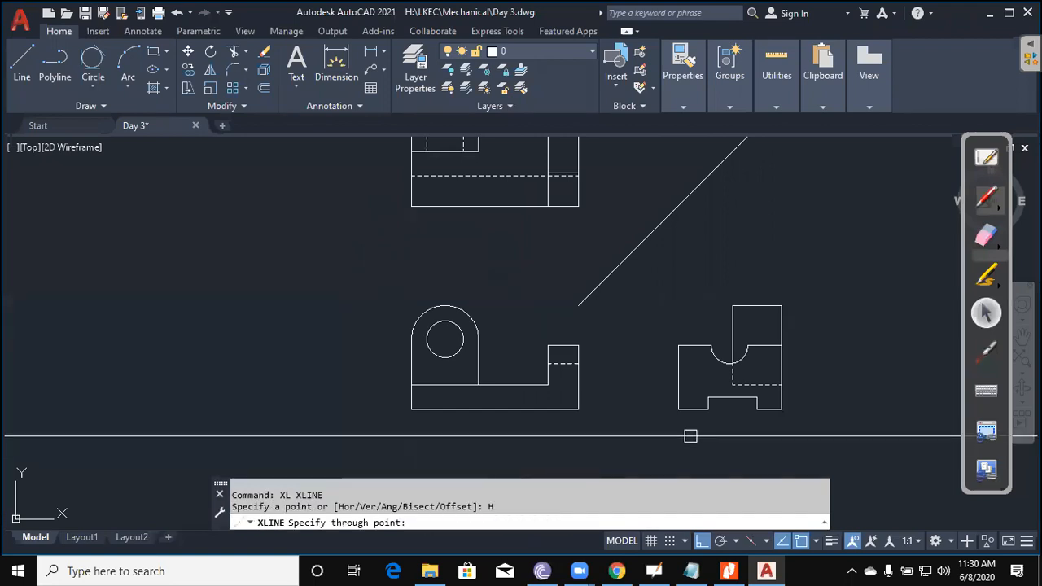
{"action": "scroll", "coordinate": [697, 427], "scroll_direction": "up", "scroll_amount": 2}
{"action": "left_click", "coordinate": [715, 383]}
{"action": "key", "text": "Escape"}
{"action": "key", "text": "Escape"}
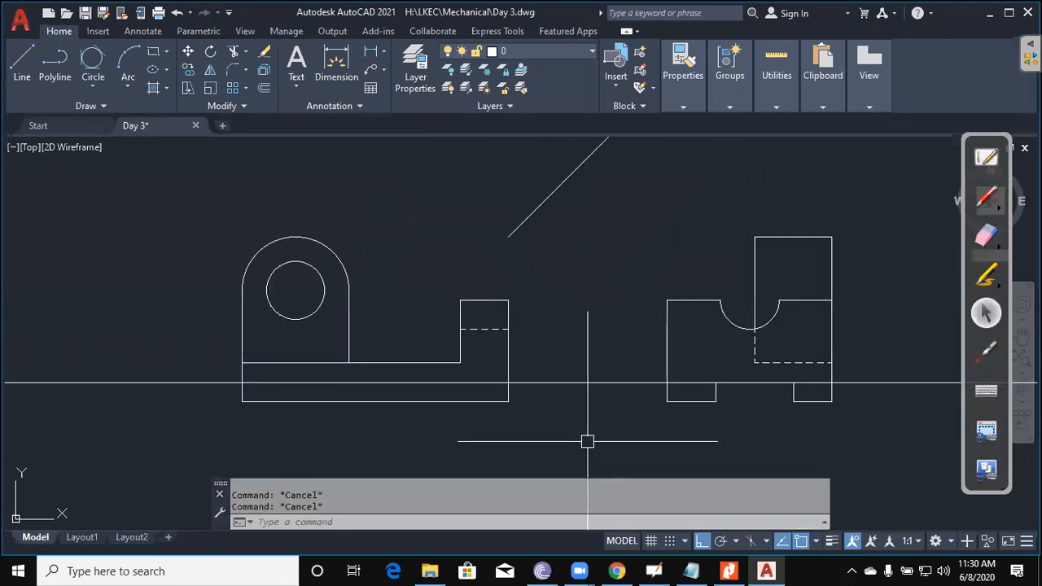
Step: Trim the horizontal construction line to the left and right edges of the front view's base
{"action": "type", "text": "tr"}
{"action": "key", "text": "Return"}
{"action": "left_click", "coordinate": [508, 360]}
{"action": "left_click", "coordinate": [236, 333]}
{"action": "key", "text": "Return"}
{"action": "left_click", "coordinate": [205, 399]}
{"action": "left_click", "coordinate": [194, 356]}
{"action": "left_click", "coordinate": [565, 399]}
{"action": "left_click", "coordinate": [553, 330]}
{"action": "key", "text": "Escape"}
{"action": "key", "text": "Escape"}
Step: Match the side view's hidden line properties onto the slot line in the front view's base
{"action": "type", "text": "ma"}
{"action": "key", "text": "Return"}
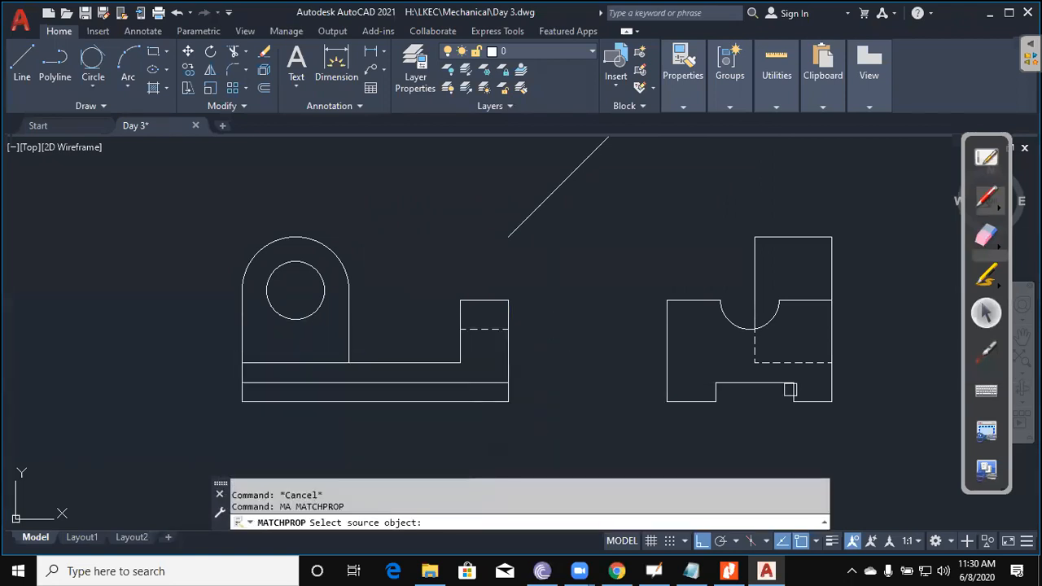
{"action": "left_click", "coordinate": [797, 362]}
{"action": "left_click", "coordinate": [440, 387]}
{"action": "key", "text": "Escape"}
{"action": "key", "text": "Escape"}
{"action": "scroll", "coordinate": [540, 386], "scroll_direction": "down", "scroll_amount": 2}
{"action": "middle_click_drag", "start_coordinate": [574, 403], "coordinate": [535, 382]}
{"action": "scroll", "coordinate": [566, 399], "scroll_direction": "down", "scroll_amount": 2}
{"action": "key", "text": "Escape"}
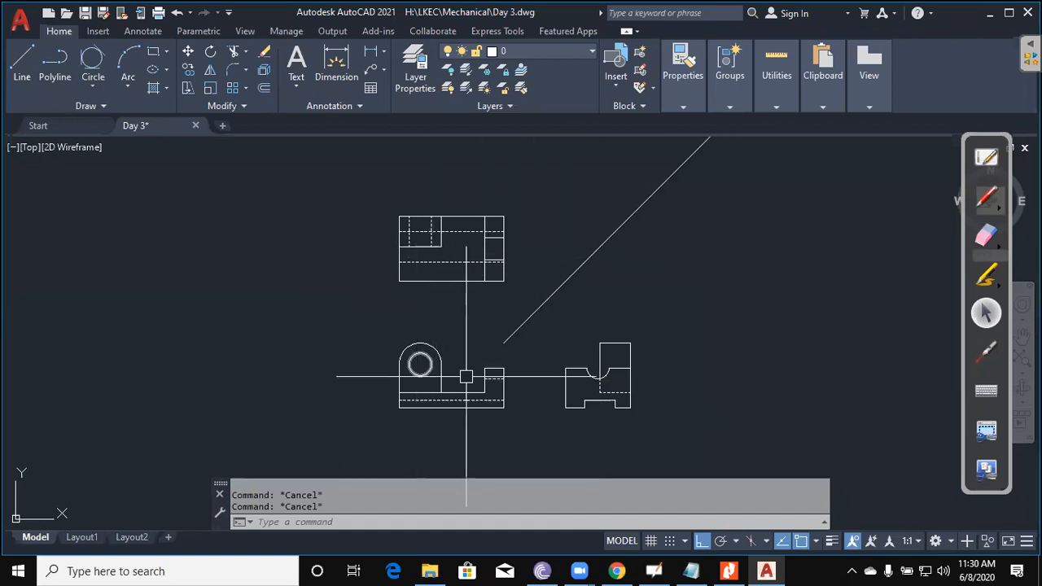
Step: Switch to the Assignment 3 PDF in Nitro Pro and examine drawing 4
{"action": "left_click", "coordinate": [730, 571]}
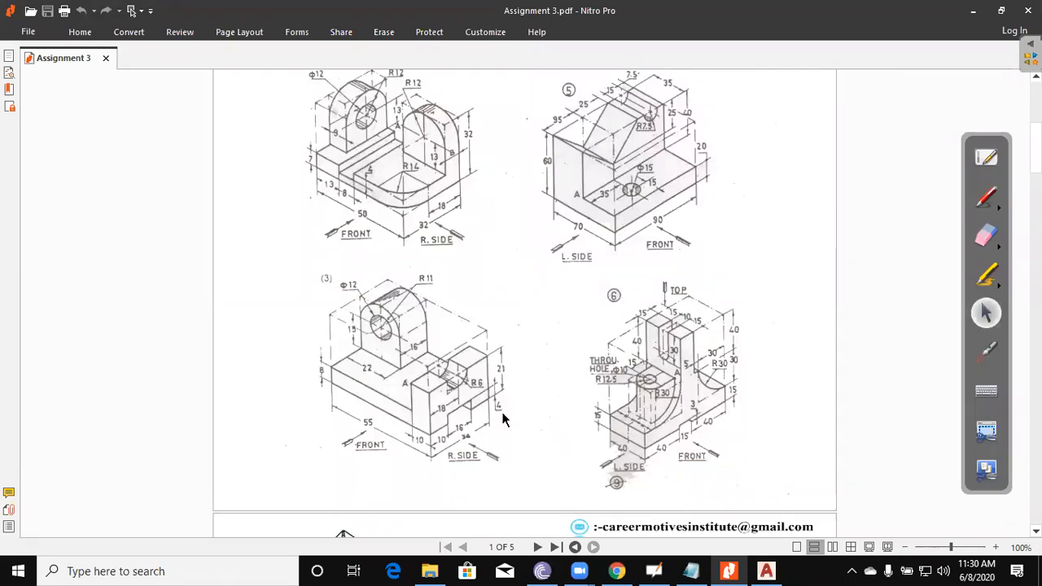
{"action": "scroll", "coordinate": [503, 419], "scroll_direction": "down", "scroll_amount": 5}
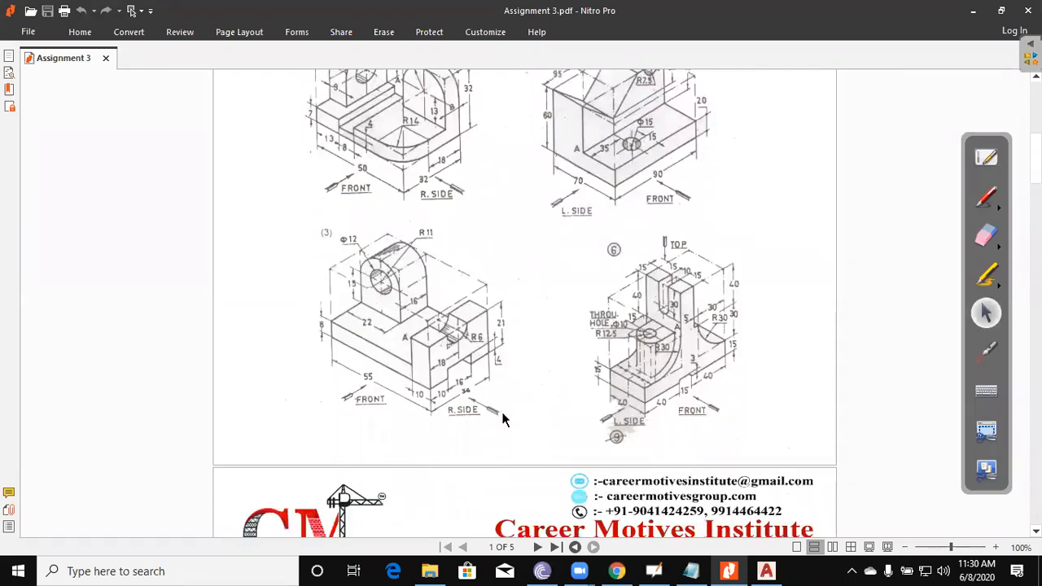
{"action": "scroll", "coordinate": [503, 418], "scroll_direction": "up", "scroll_amount": 10}
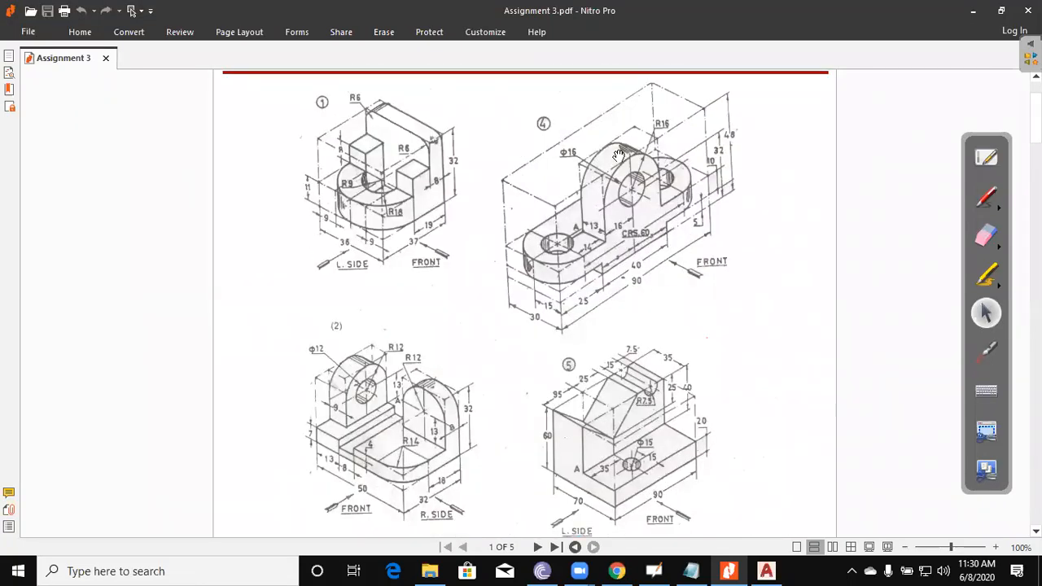
Step: Circle drawing 4 on the PDF with the red annotation pen and erase the ink marks
{"action": "left_click", "coordinate": [983, 198]}
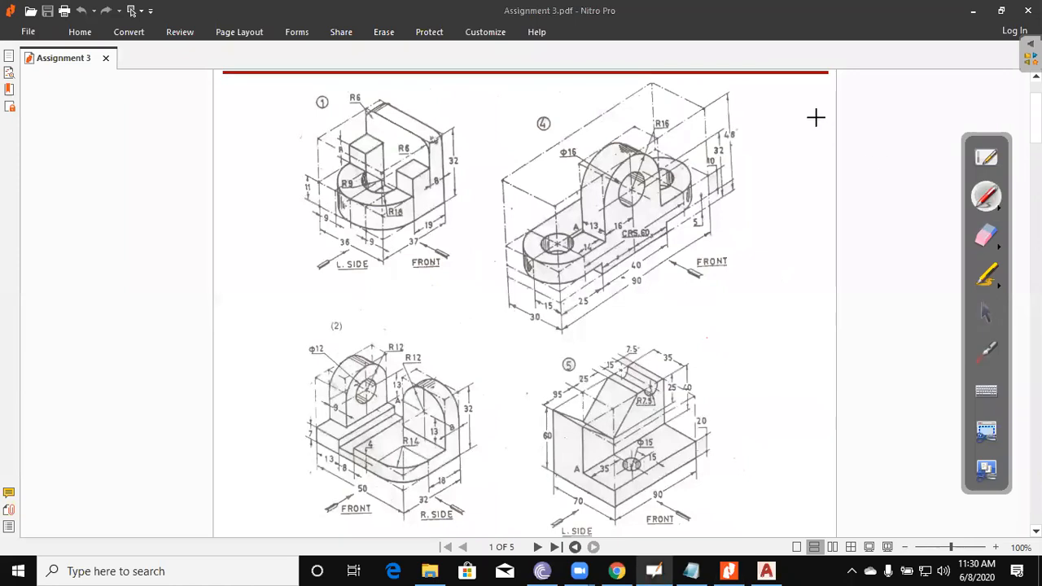
{"action": "left_click_drag", "start_coordinate": [737, 96], "coordinate": [453, 163]}
{"action": "left_click_drag", "start_coordinate": [507, 377], "coordinate": [814, 169]}
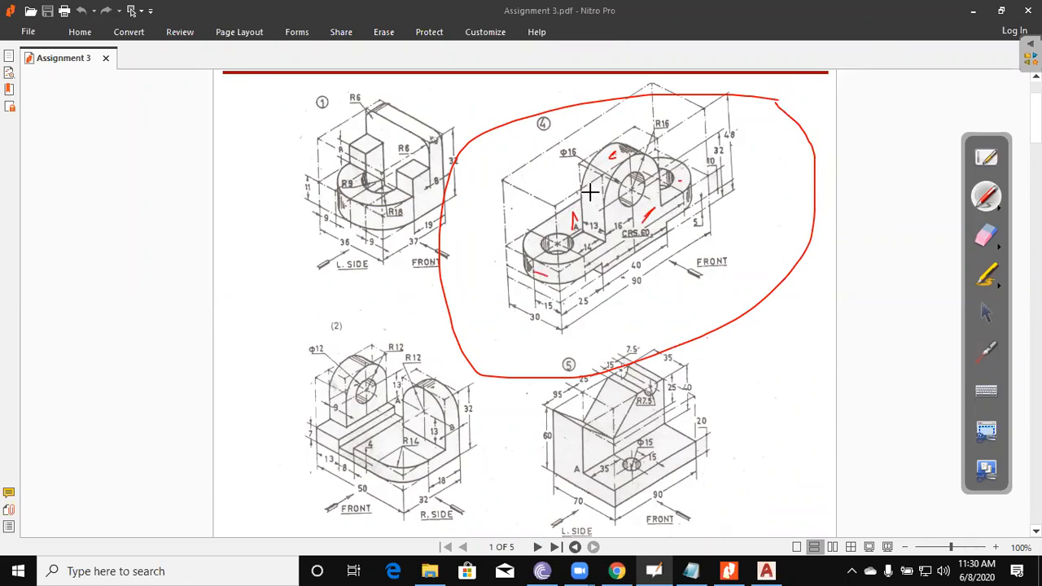
{"action": "left_click", "coordinate": [986, 236]}
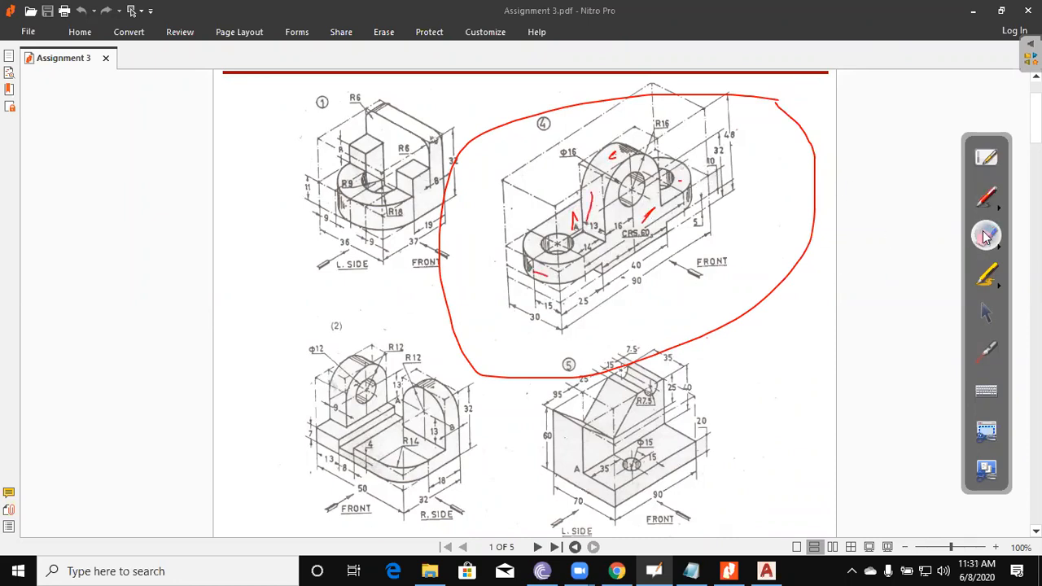
{"action": "mouse_move", "coordinate": [831, 204]}
{"action": "left_mouse_down"}
{"action": "mouse_move", "coordinate": [472, 382]}
{"action": "mouse_move", "coordinate": [512, 181]}
{"action": "mouse_move", "coordinate": [465, 326]}
{"action": "mouse_move", "coordinate": [472, 182]}
{"action": "mouse_move", "coordinate": [801, 117]}
{"action": "mouse_move", "coordinate": [765, 87]}
{"action": "mouse_move", "coordinate": [814, 239]}
{"action": "mouse_move", "coordinate": [616, 174]}
{"action": "mouse_move", "coordinate": [540, 255]}
{"action": "mouse_move", "coordinate": [556, 245]}
{"action": "left_mouse_up"}
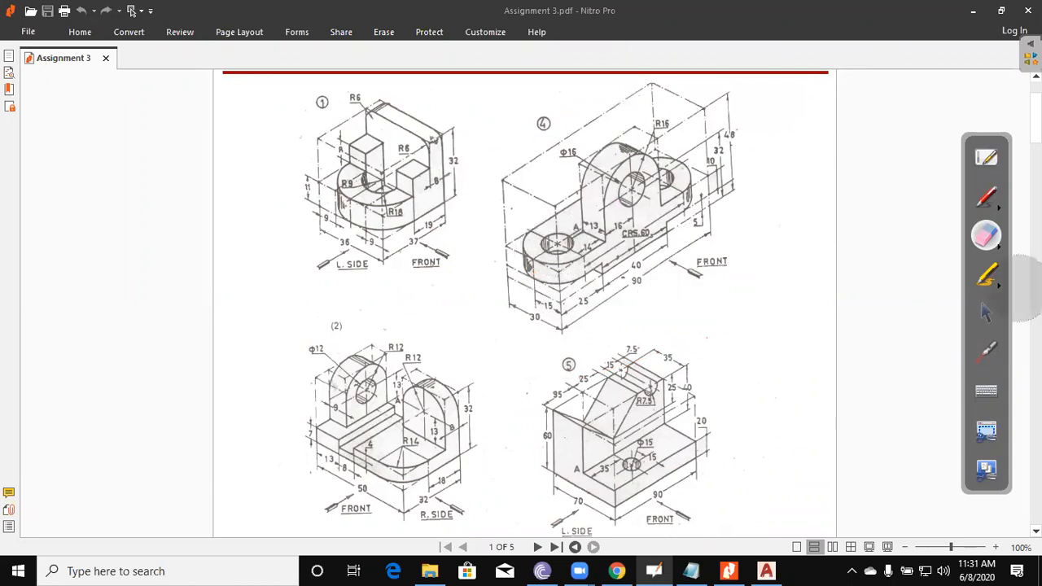
{"action": "left_click", "coordinate": [987, 316]}
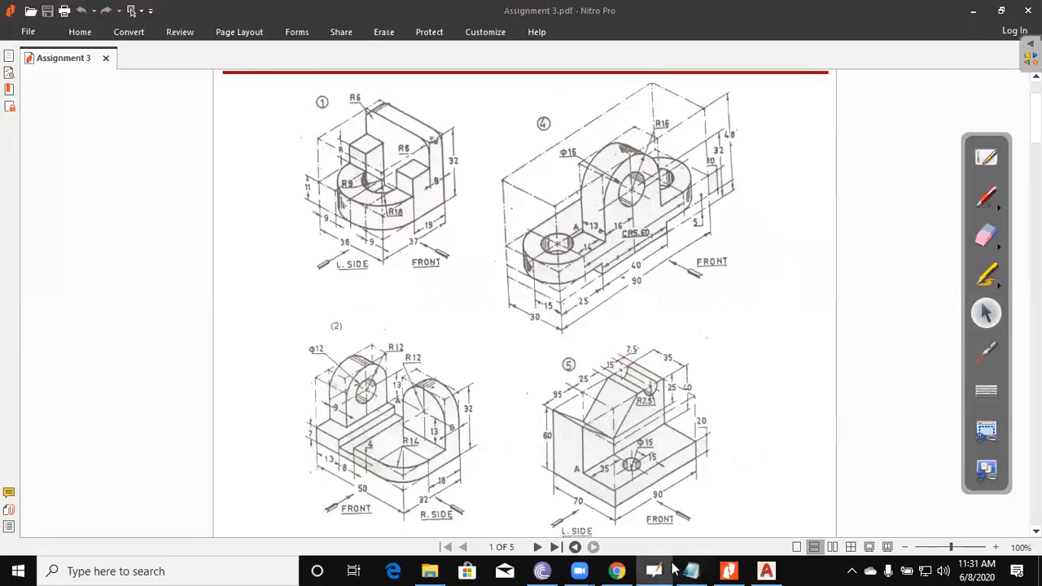
Step: Switch to AutoCAD and draw a closed 90 by 30 rectangle from lines in empty space beside drawing 3's views
{"action": "left_click", "coordinate": [775, 564]}
{"action": "middle_click_drag", "start_coordinate": [676, 362], "coordinate": [123, 368]}
{"action": "middle_click_drag", "start_coordinate": [549, 373], "coordinate": [484, 314]}
{"action": "type", "text": "l"}
{"action": "key", "text": "Return"}
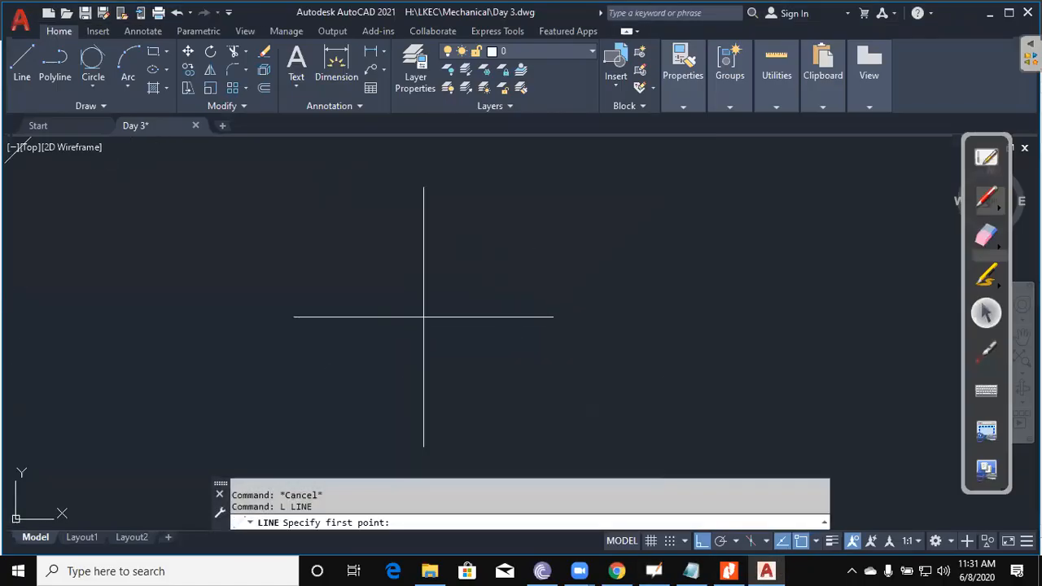
{"action": "left_click", "coordinate": [402, 296]}
{"action": "key", "text": "Return"}
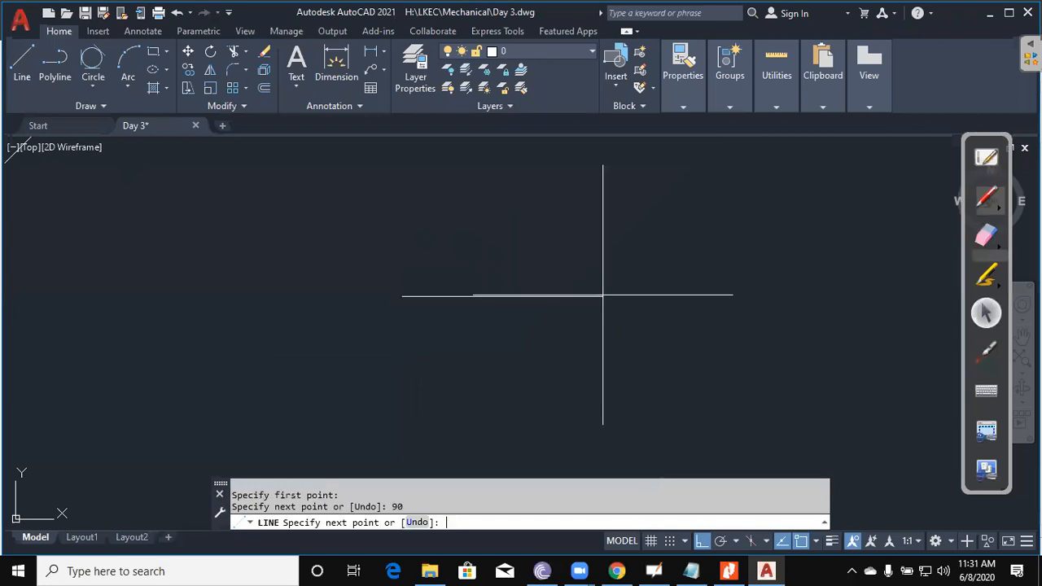
{"action": "type", "text": "30"}
{"action": "key", "text": "Return"}
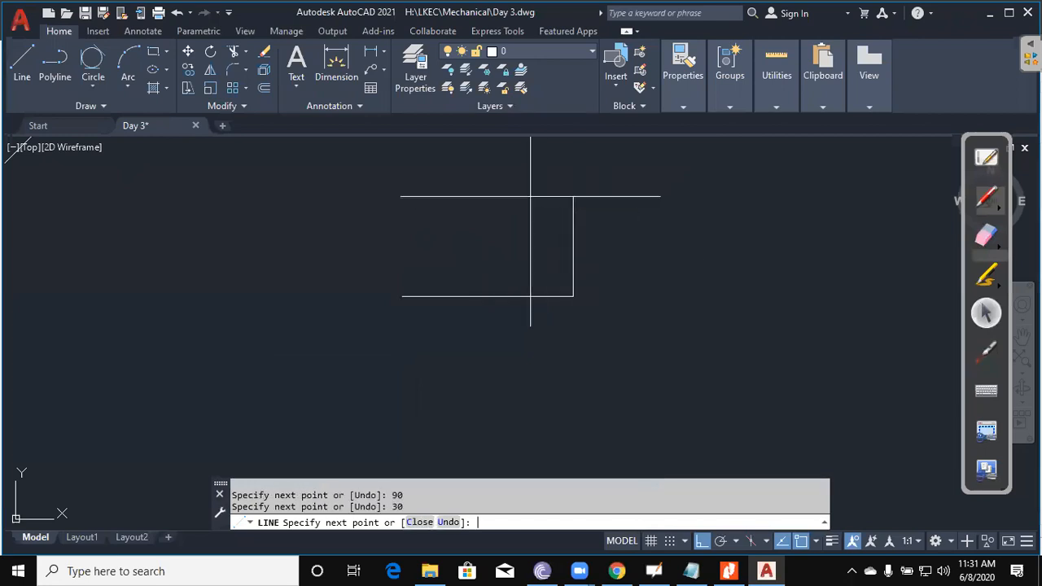
{"action": "type", "text": "90"}
{"action": "key", "text": "Return"}
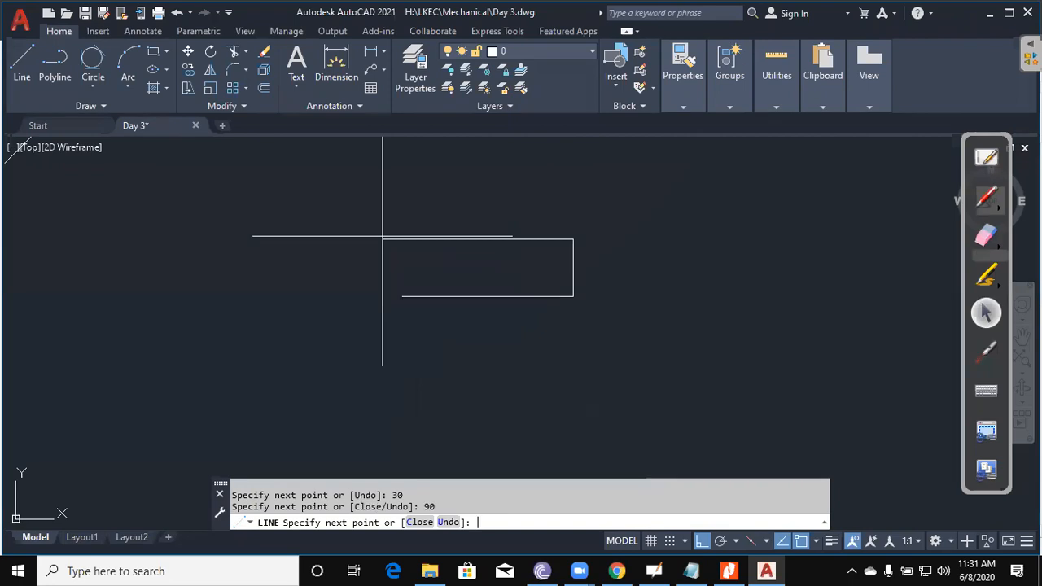
{"action": "type", "text": "C"}
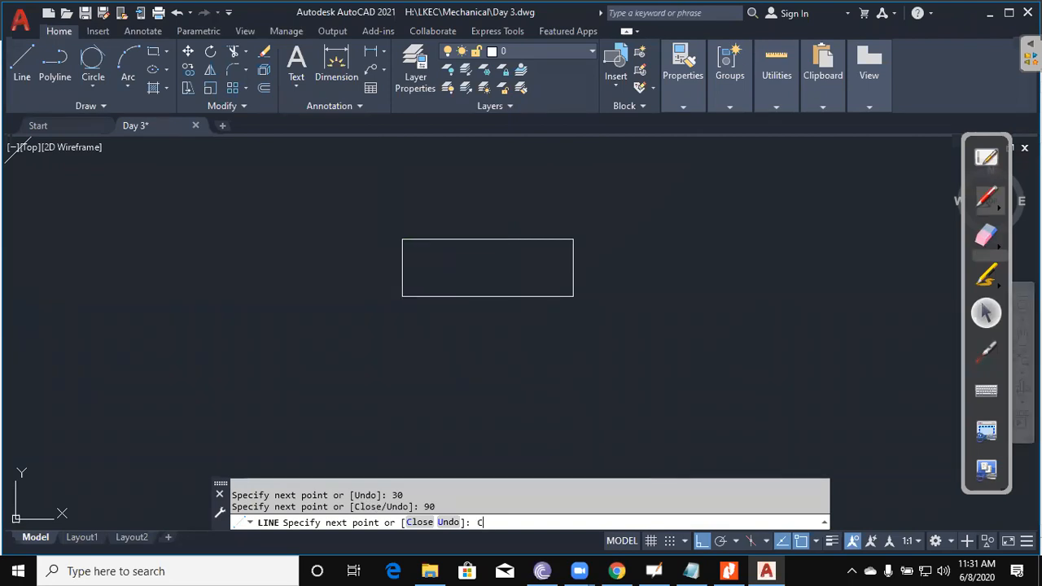
{"action": "key", "text": "Return"}
{"action": "key", "text": "Escape"}
{"action": "key", "text": "Escape"}
Step: Draw vertical construction lines through the two lower corners of the 90 by 30 rectangle
{"action": "type", "text": "xl"}
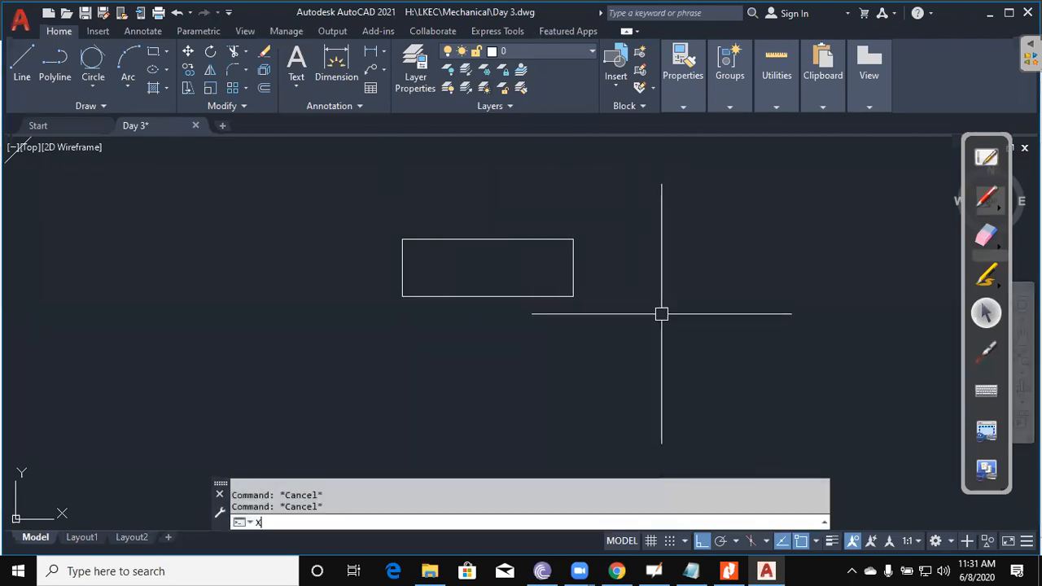
{"action": "key", "text": "Return"}
{"action": "type", "text": "v"}
{"action": "key", "text": "Return"}
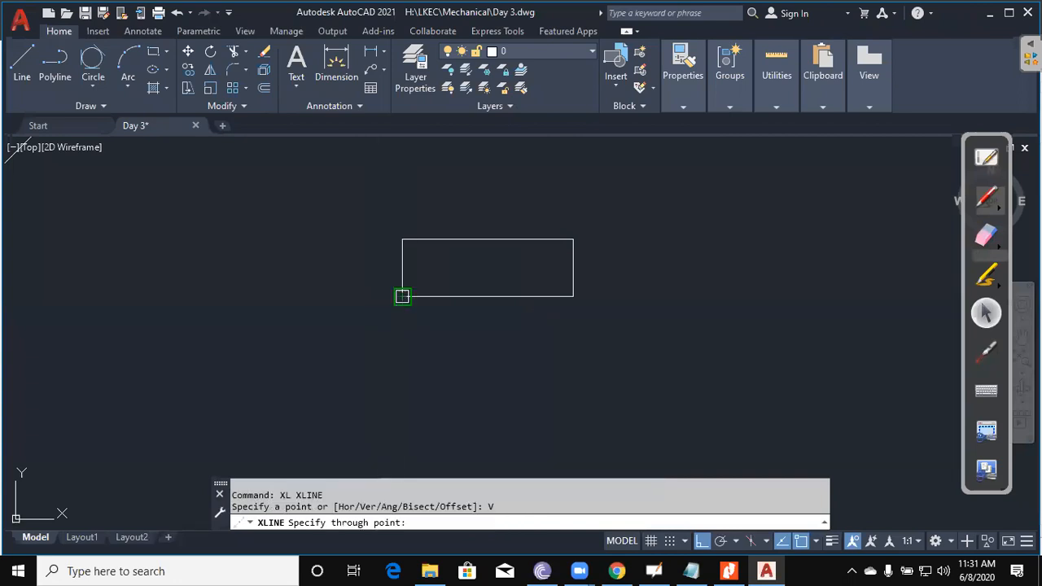
{"action": "left_click", "coordinate": [402, 296]}
{"action": "left_click", "coordinate": [573, 296]}
{"action": "key", "text": "Return"}
{"action": "middle_click_drag", "start_coordinate": [603, 371], "coordinate": [612, 296]}
{"action": "key", "text": "Escape"}
{"action": "key", "text": "Escape"}
{"action": "type", "text": ";;"}
{"action": "key", "text": "Return"}
{"action": "key", "text": "Escape"}
{"action": "key", "text": "Escape"}
Step: Draw a horizontal line across both vertical construction lines, below the 90 by 30 rectangle
{"action": "type", "text": "l"}
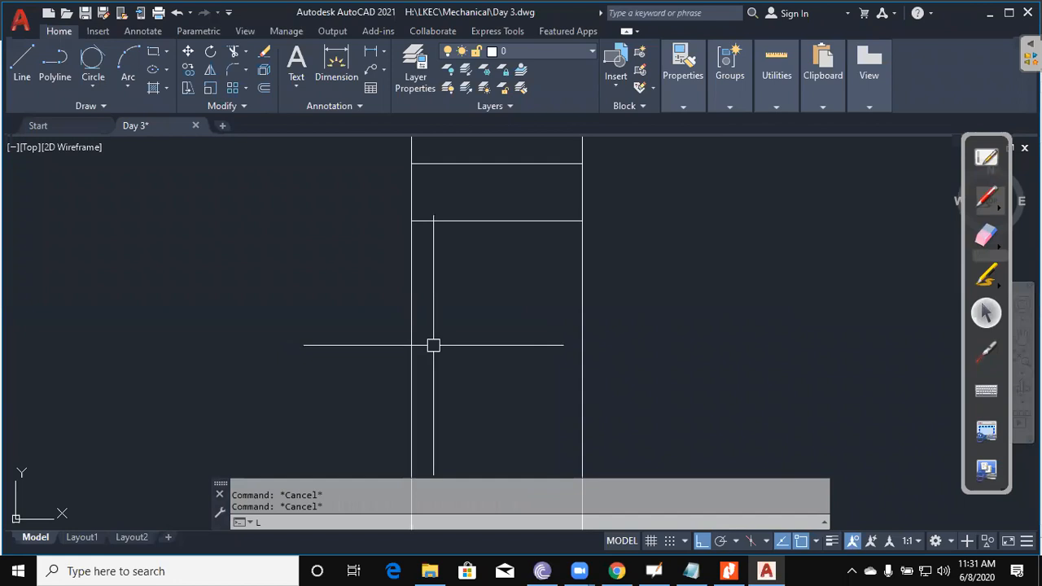
{"action": "key", "text": "Return"}
{"action": "left_click", "coordinate": [334, 380]}
{"action": "left_click", "coordinate": [700, 415]}
{"action": "key", "text": "Return"}
{"action": "key", "text": "Escape"}
{"action": "key", "text": "Escape"}
Step: Offset the new horizontal line 48 upward
{"action": "type", "text": "o"}
{"action": "key", "text": "Return"}
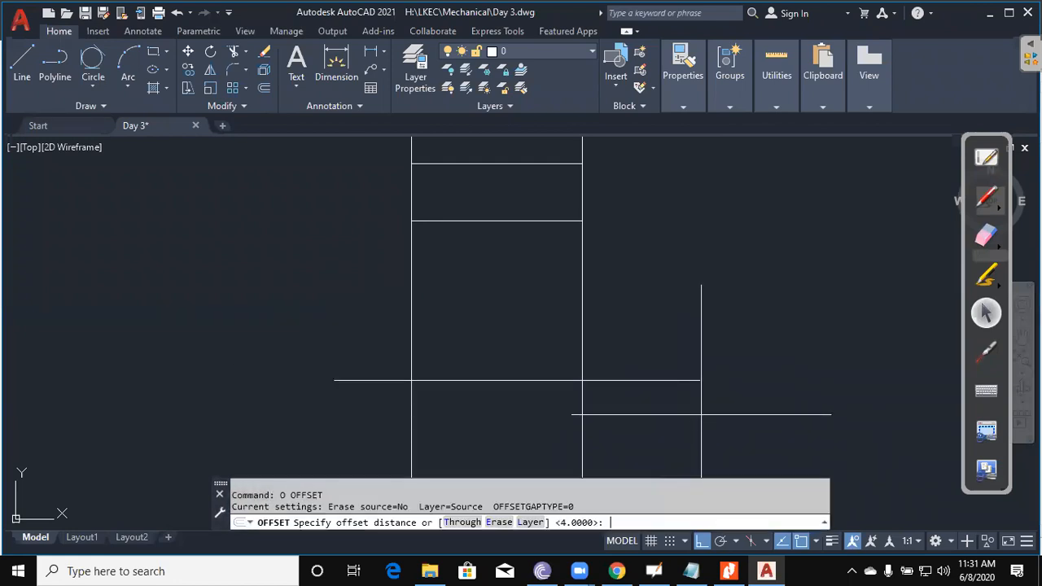
{"action": "type", "text": "48"}
{"action": "key", "text": "Return"}
{"action": "left_click", "coordinate": [652, 380]}
{"action": "left_click", "coordinate": [658, 316]}
{"action": "key", "text": "Escape"}
{"action": "key", "text": "Escape"}
Step: Trim the vertical construction lines above and below the two horizontal front view lines, using those lines as cutting edges
{"action": "type", "text": "tr"}
{"action": "key", "text": "Return"}
{"action": "left_click", "coordinate": [695, 409]}
{"action": "left_click", "coordinate": [674, 284]}
{"action": "key", "text": "Return"}
{"action": "left_click", "coordinate": [671, 269]}
{"action": "left_click", "coordinate": [381, 254]}
{"action": "left_click", "coordinate": [651, 429]}
{"action": "left_click", "coordinate": [322, 413]}
{"action": "key", "text": "Escape"}
Step: Trim the horizontal front view lines outside the vertical edges to leave a closed front view rectangle
{"action": "type", "text": "tr"}
{"action": "key", "text": "Return"}
{"action": "left_click", "coordinate": [361, 258]}
{"action": "left_click", "coordinate": [644, 459]}
{"action": "key", "text": "Return"}
{"action": "left_click", "coordinate": [701, 424]}
{"action": "left_click", "coordinate": [662, 279]}
{"action": "left_click", "coordinate": [579, 325]}
{"action": "left_click", "coordinate": [385, 416]}
{"action": "left_click", "coordinate": [309, 251]}
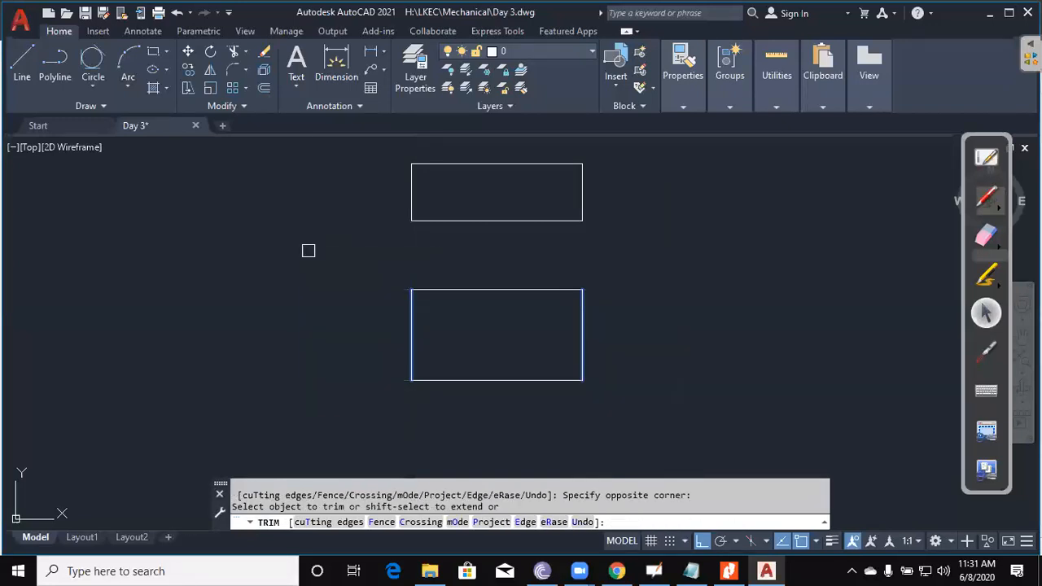
{"action": "key", "text": "Escape"}
{"action": "key", "text": "Escape"}
Step: Draw a long horizontal line outward from the front view rectangle's upper right corner
{"action": "scroll", "coordinate": [626, 322], "scroll_direction": "down", "scroll_amount": 2}
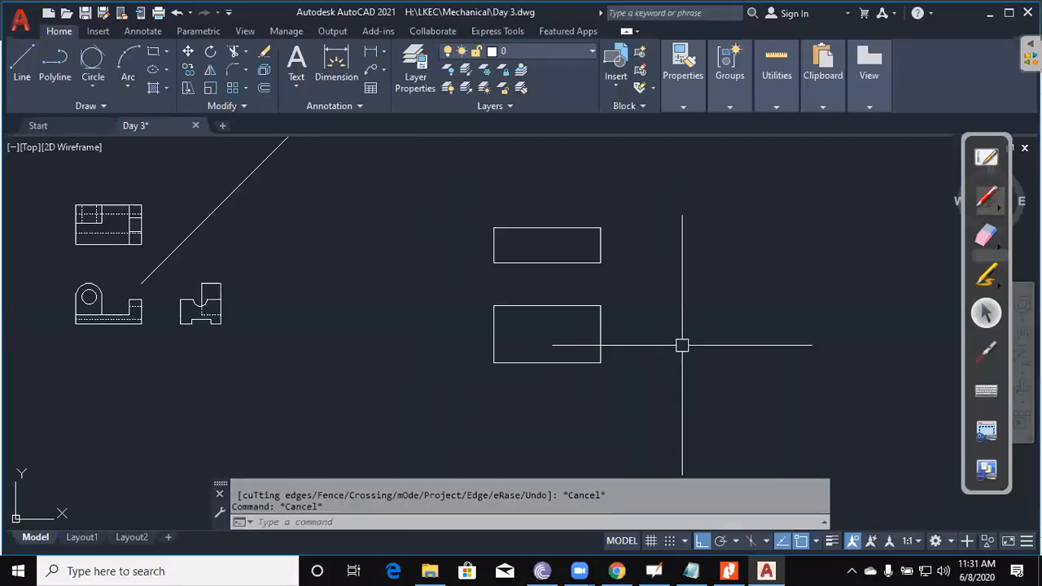
{"action": "middle_click_drag", "start_coordinate": [682, 345], "coordinate": [603, 364]}
{"action": "key", "text": "Escape"}
{"action": "type", "text": "l"}
{"action": "key", "text": "Return"}
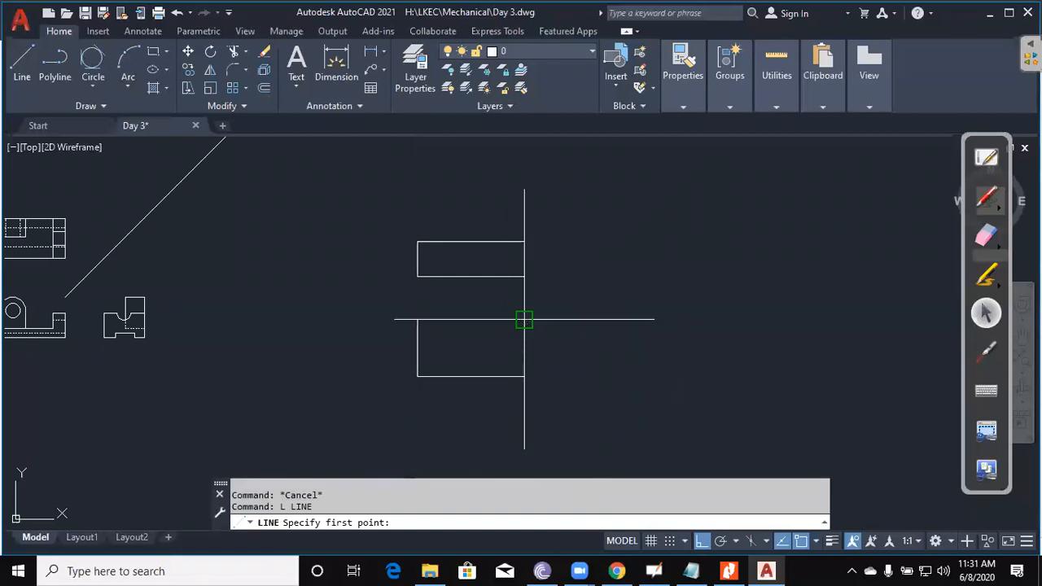
{"action": "left_click", "coordinate": [524, 320]}
{"action": "middle_click_drag", "start_coordinate": [806, 347], "coordinate": [675, 365]}
{"action": "left_click", "coordinate": [790, 376]}
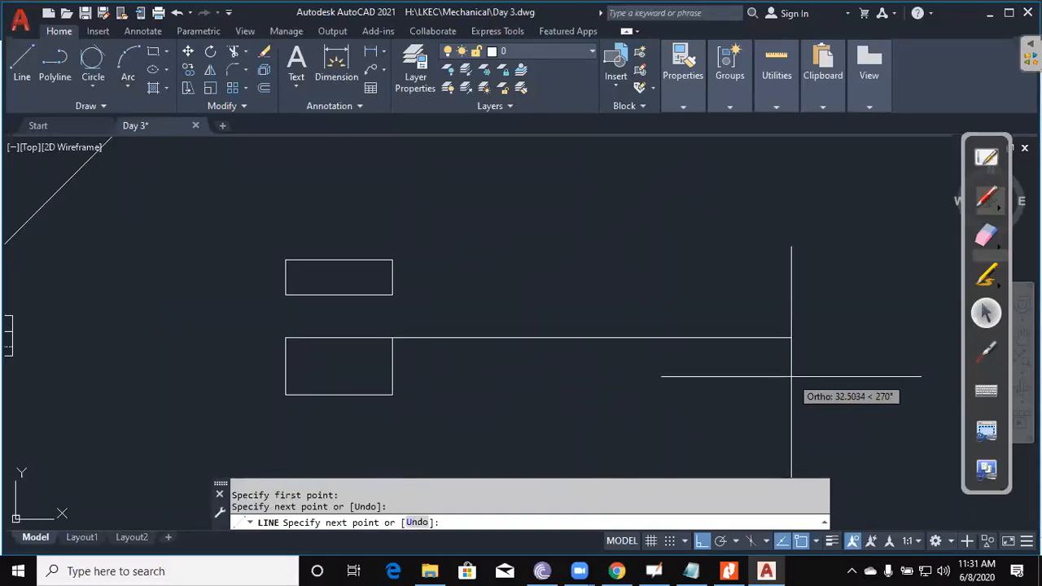
{"action": "key", "text": "Escape"}
{"action": "key", "text": "Escape"}
Step: Rotate the long horizontal line 45 degrees about the front view rectangle's upper right corner
{"action": "type", "text": "ro"}
{"action": "key", "text": "Return"}
{"action": "left_click", "coordinate": [736, 393]}
{"action": "left_click", "coordinate": [676, 312]}
{"action": "key", "text": "Return"}
{"action": "left_click", "coordinate": [393, 337]}
{"action": "type", "text": "45"}
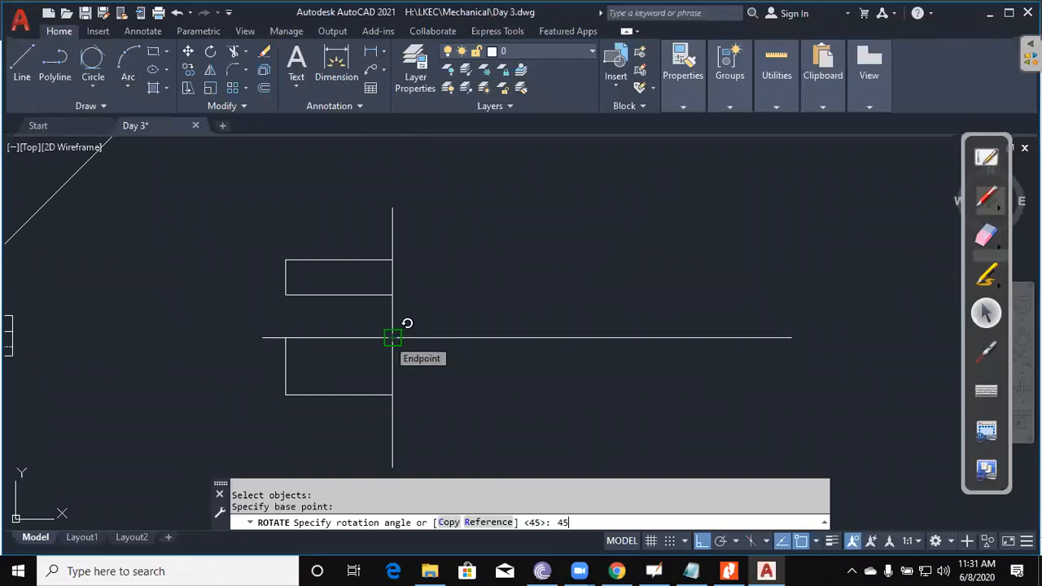
{"action": "key", "text": "Return"}
{"action": "key", "text": "Escape"}
{"action": "key", "text": "Escape"}
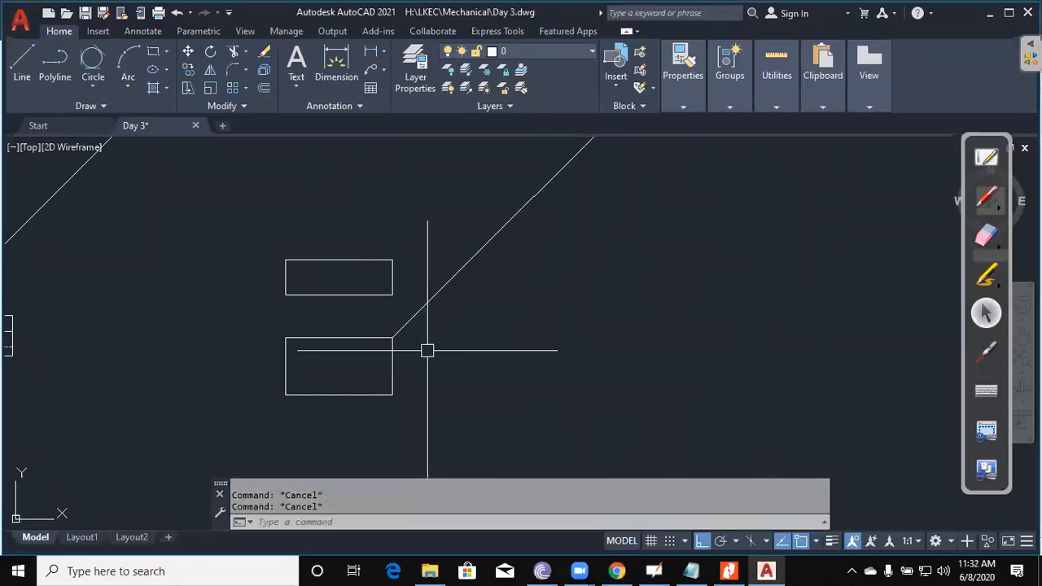
Step: Draw horizontal construction lines through the upper and lower right corners of the top and front view rectangles
{"action": "type", "text": "xl"}
{"action": "key", "text": "Return"}
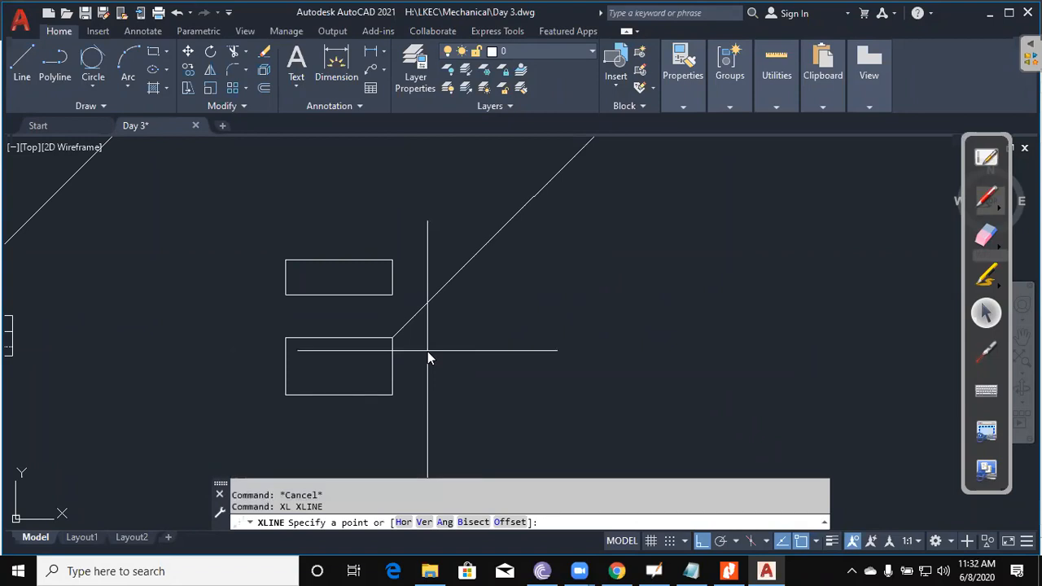
{"action": "type", "text": "h"}
{"action": "key", "text": "Return"}
{"action": "left_click", "coordinate": [393, 337]}
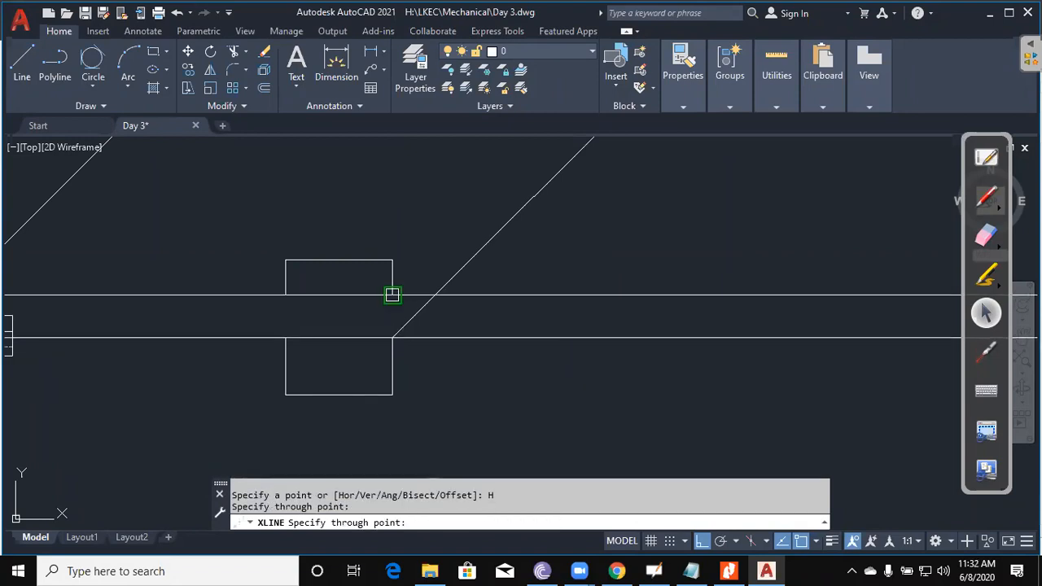
{"action": "left_click", "coordinate": [393, 294]}
{"action": "left_click", "coordinate": [391, 261]}
{"action": "left_click", "coordinate": [392, 394]}
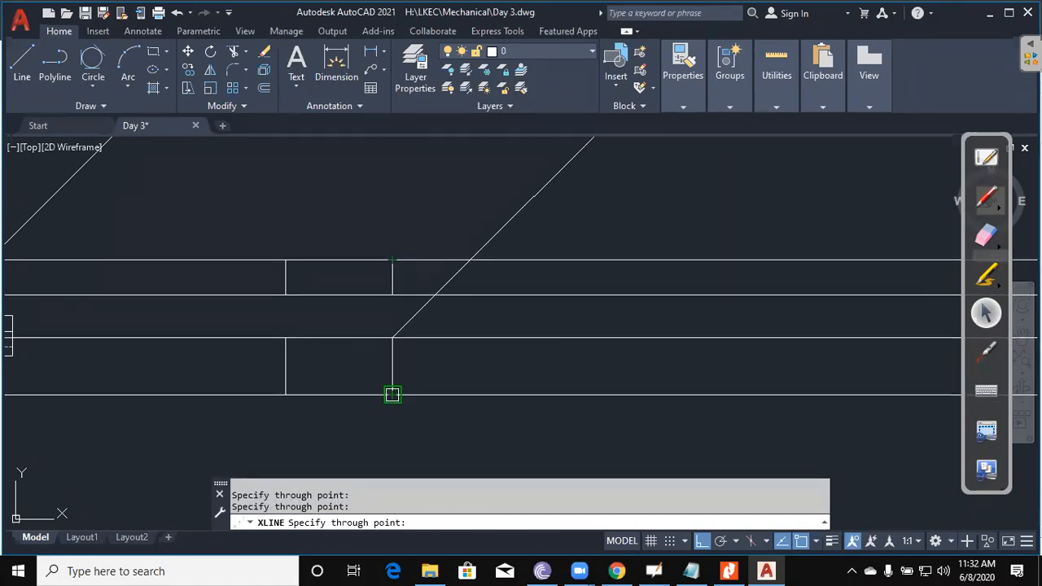
{"action": "key", "text": "Escape"}
{"action": "key", "text": "Escape"}
{"action": "type", "text": "v"}
{"action": "key", "text": "Return"}
{"action": "key", "text": "Escape"}
{"action": "type", "text": "xl"}
{"action": "key", "text": "Return"}
{"action": "key", "text": "Escape"}
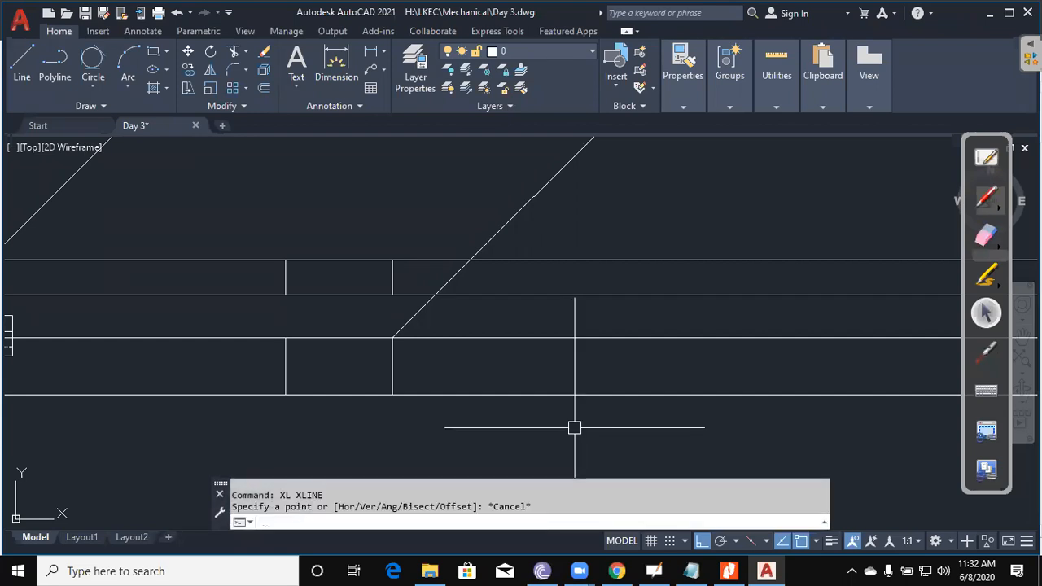
{"action": "key", "text": "Escape"}
Step: Draw vertical construction lines through the points where the 45-degree line crosses the top view's two projection lines
{"action": "type", "text": "xl"}
{"action": "key", "text": "Return"}
{"action": "type", "text": "v"}
{"action": "key", "text": "Return"}
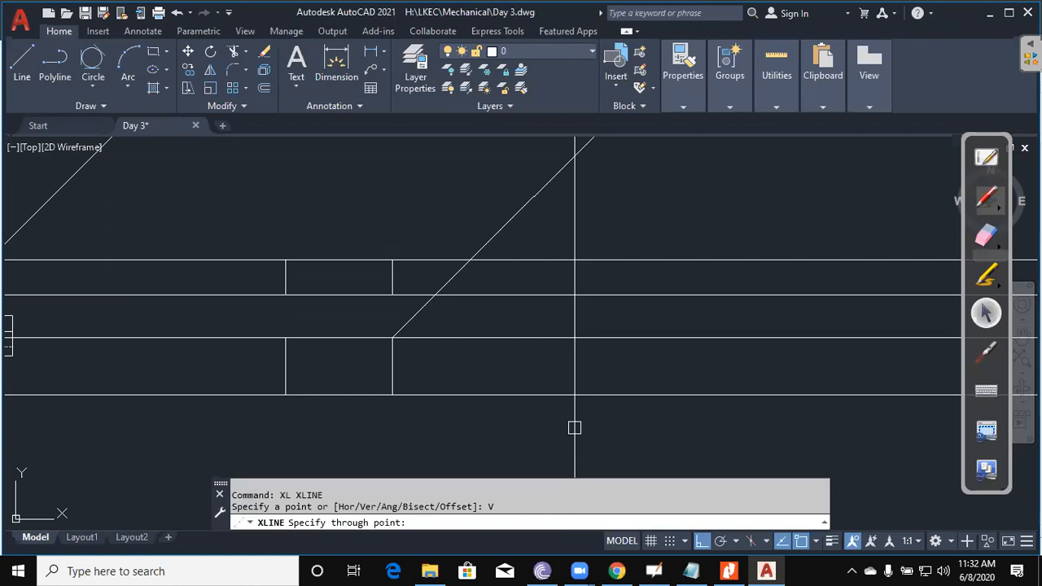
{"action": "left_click", "coordinate": [435, 295]}
{"action": "left_click", "coordinate": [473, 258]}
{"action": "key", "text": "Escape"}
{"action": "mouse_move", "coordinate": [560, 399]}
{"action": "middle_mouse_down"}
{"action": "mouse_move", "coordinate": [594, 328]}
{"action": "mouse_move", "coordinate": [585, 318]}
{"action": "middle_mouse_up"}
{"action": "key", "text": "Escape"}
{"action": "type", "text": "ts or"}
{"action": "key", "text": "Return"}
{"action": "key", "text": "Escape"}
{"action": "key", "text": "Escape"}
{"action": "key", "text": "Escape"}
Step: Trim the side view's vertical construction lines above and below the front view's projection lines, using those as cutting edges
{"action": "type", "text": "tr"}
{"action": "key", "text": "Return"}
{"action": "left_click", "coordinate": [639, 355]}
{"action": "left_click", "coordinate": [581, 251]}
{"action": "key", "text": "Return"}
{"action": "left_click", "coordinate": [570, 381]}
{"action": "left_click", "coordinate": [465, 367]}
{"action": "left_click", "coordinate": [486, 369]}
{"action": "left_click", "coordinate": [438, 365]}
{"action": "left_click", "coordinate": [530, 247]}
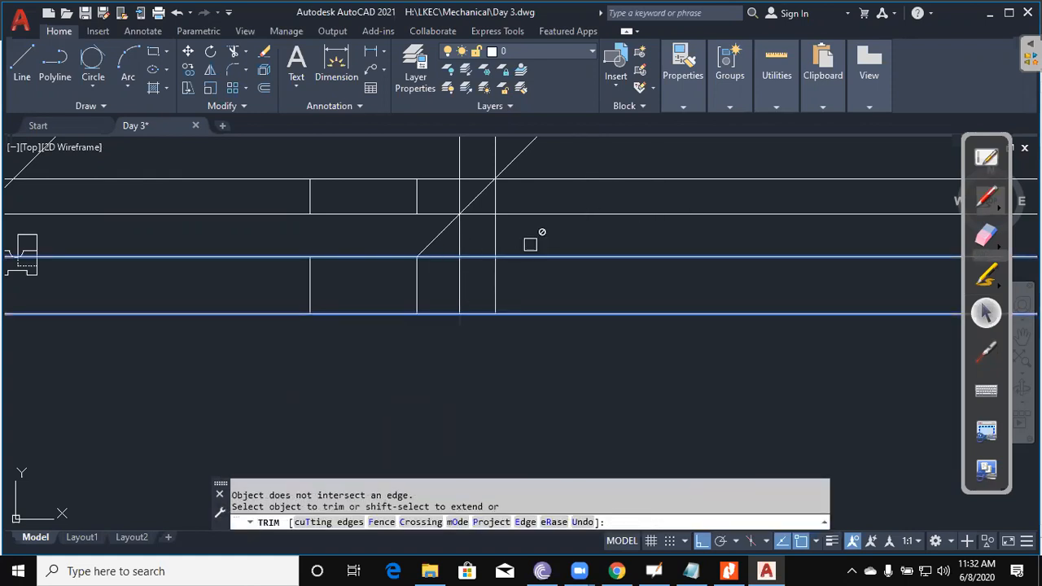
{"action": "left_click", "coordinate": [530, 240]}
{"action": "key", "text": "Escape"}
Step: Trim the front view's projection lines outside the side view's vertical edges to leave a closed side view rectangle
{"action": "key", "text": "Return"}
{"action": "left_click", "coordinate": [449, 251]}
{"action": "left_click", "coordinate": [529, 327]}
{"action": "key", "text": "Return"}
{"action": "left_click", "coordinate": [653, 338]}
{"action": "left_click", "coordinate": [599, 233]}
{"action": "scroll", "coordinate": [389, 316], "scroll_direction": "up", "scroll_amount": 2}
{"action": "left_click", "coordinate": [500, 355]}
{"action": "left_click", "coordinate": [473, 346]}
{"action": "left_click", "coordinate": [474, 359]}
{"action": "left_click", "coordinate": [465, 280]}
{"action": "left_click", "coordinate": [476, 269]}
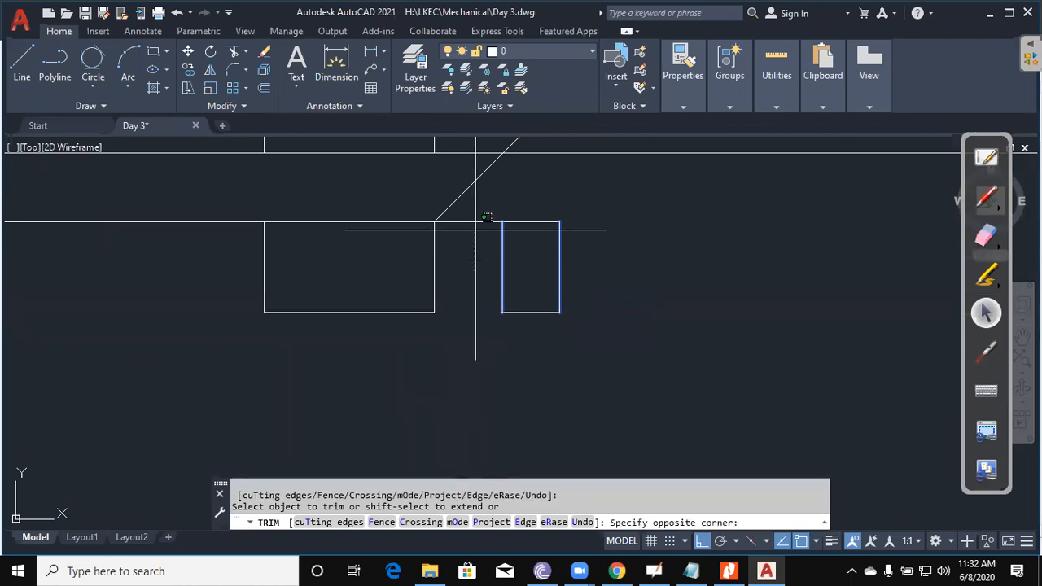
{"action": "left_click", "coordinate": [474, 212]}
{"action": "scroll", "coordinate": [482, 221], "scroll_direction": "down", "scroll_amount": 2}
{"action": "key", "text": "Escape"}
Step: Erase the two horizontal construction lines that run through the top view rectangle
{"action": "middle_click_drag", "start_coordinate": [519, 225], "coordinate": [490, 338]}
{"action": "left_click", "coordinate": [757, 356]}
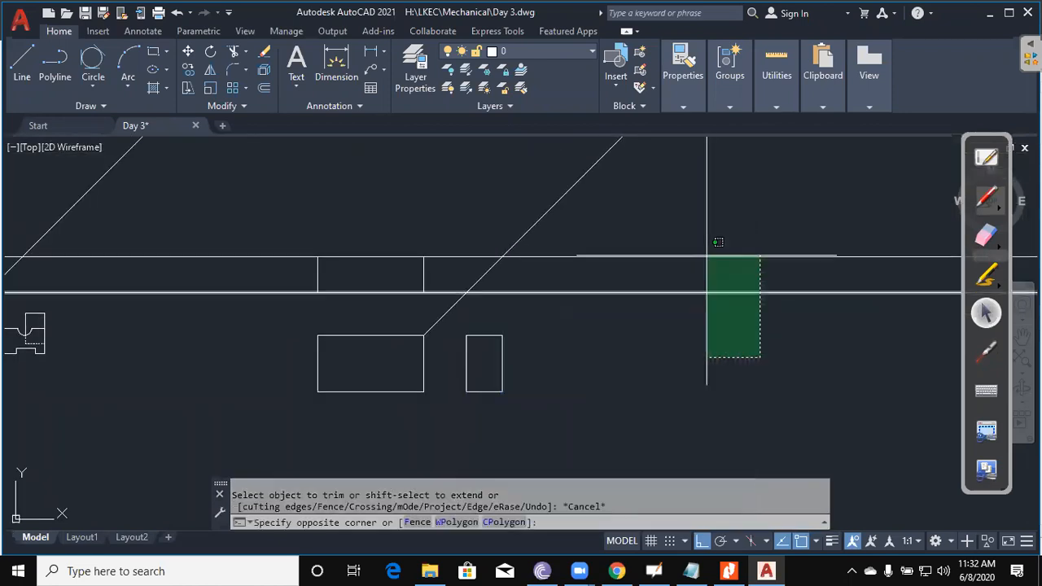
{"action": "left_click", "coordinate": [702, 245]}
{"action": "type", "text": "E"}
{"action": "key", "text": "Return"}
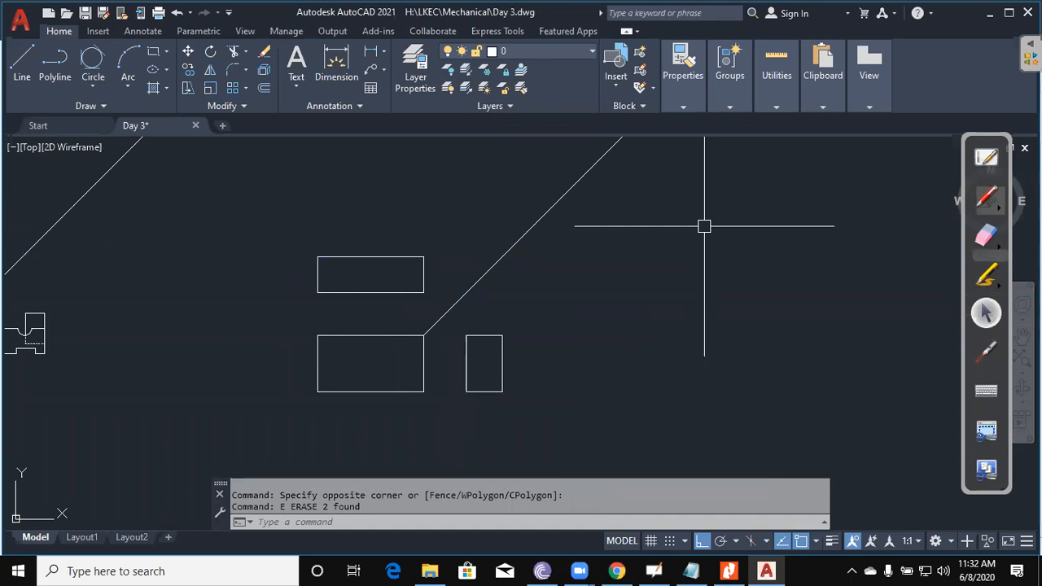
Step: Switch to the Assignment 3 PDF in Nitro Pro to check drawing 4's dimensions, and return to AutoCAD
{"action": "left_click", "coordinate": [729, 571]}
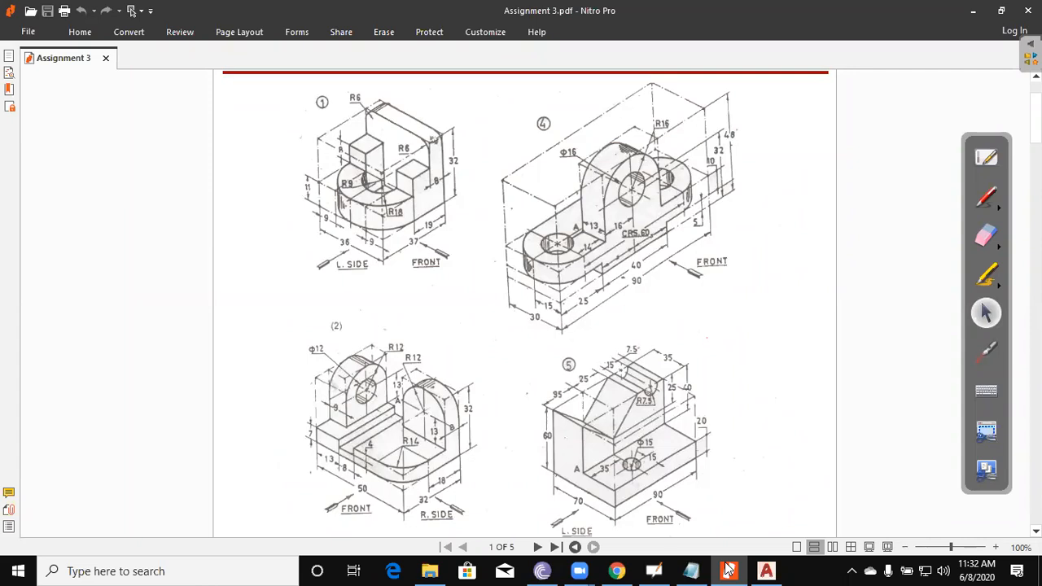
{"action": "left_click", "coordinate": [728, 570]}
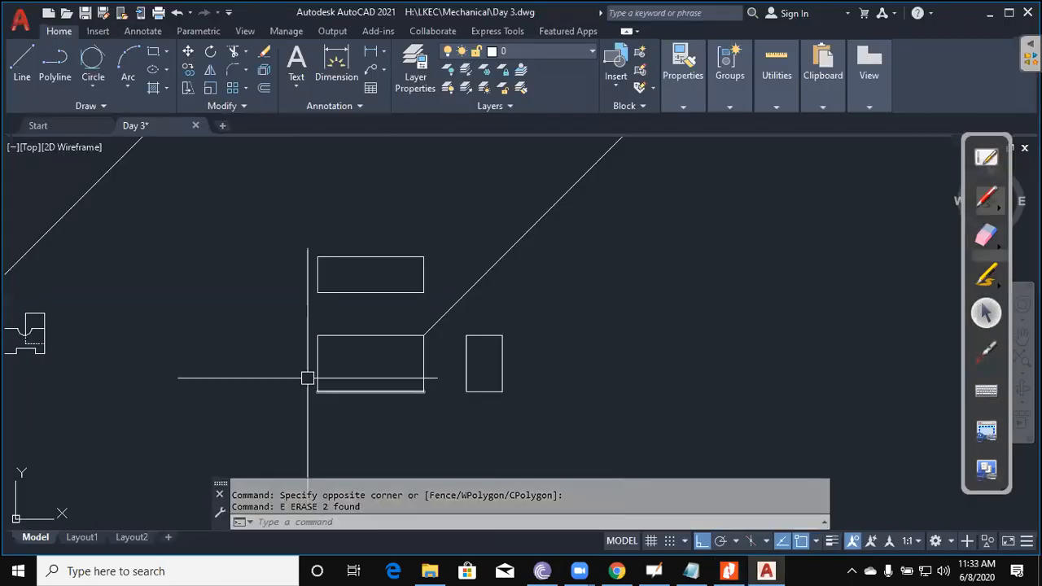
{"action": "key", "text": "Escape"}
{"action": "key", "text": "Escape"}
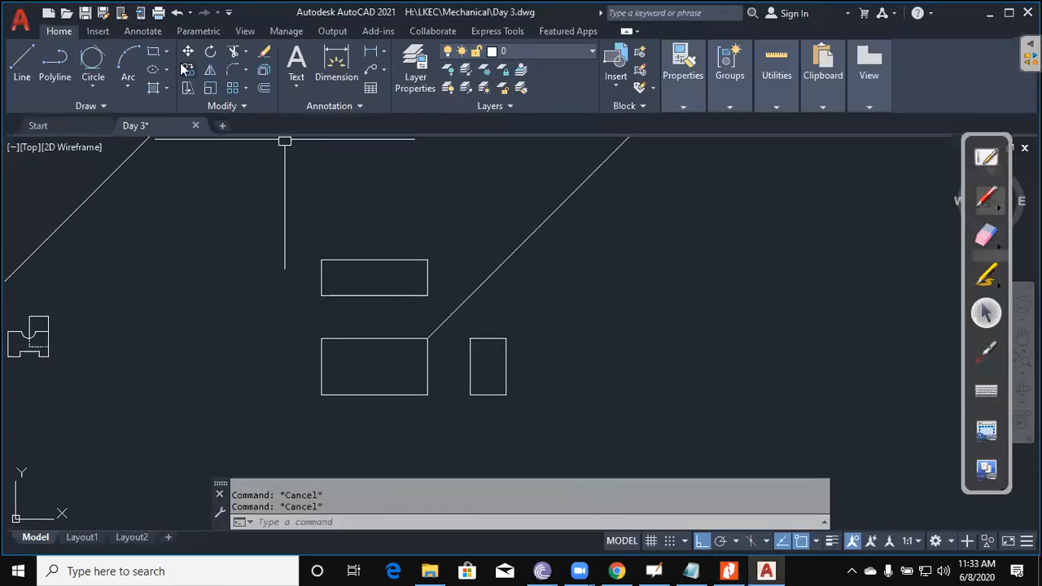
Step: Draw a circle tangent to the top view rectangle's left, bottom and top edges
{"action": "left_click", "coordinate": [92, 87]}
{"action": "left_click", "coordinate": [104, 275]}
{"action": "left_click", "coordinate": [321, 286]}
{"action": "left_click", "coordinate": [334, 296]}
{"action": "left_click", "coordinate": [342, 261]}
{"action": "scroll", "coordinate": [342, 265], "scroll_direction": "up", "scroll_amount": 4}
{"action": "key", "text": "Escape"}
{"action": "key", "text": "Escape"}
Step: Mirror the tangent circle about the vertical line through the midpoint of the top view rectangle's upper edge, keeping the original
{"action": "type", "text": "MI"}
{"action": "key", "text": "Return"}
{"action": "left_click", "coordinate": [395, 299]}
{"action": "key", "text": "Return"}
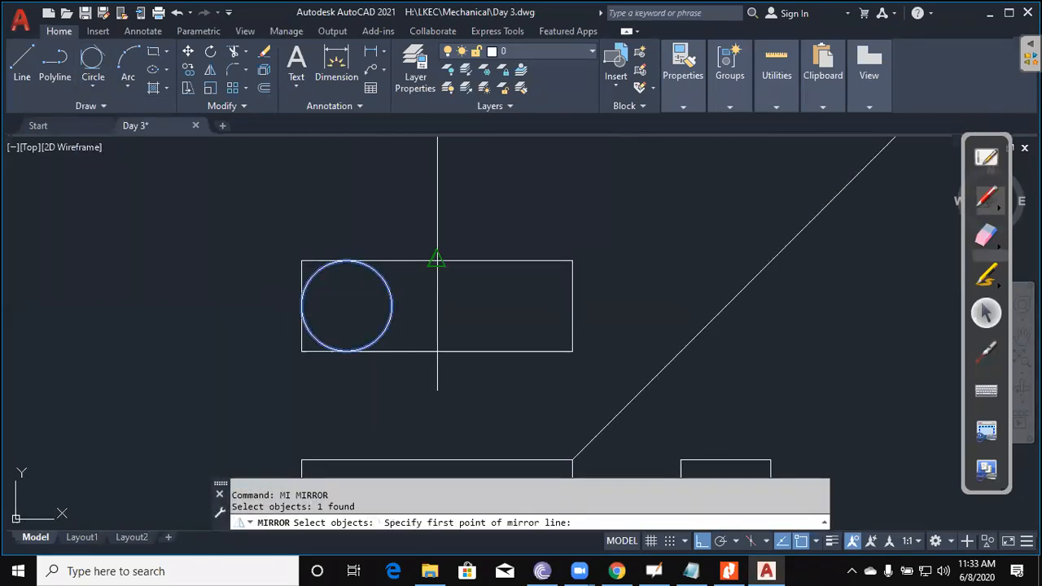
{"action": "left_click", "coordinate": [438, 260]}
{"action": "left_click", "coordinate": [442, 329]}
{"action": "key", "text": "Return"}
{"action": "key", "text": "Escape"}
{"action": "key", "text": "Escape"}
Step: Trim away the inner halves of both tangent circles in the top view
{"action": "type", "text": "TR"}
{"action": "key", "text": "Return"}
{"action": "key", "text": "Return"}
{"action": "left_click", "coordinate": [407, 310]}
{"action": "left_click", "coordinate": [402, 309]}
{"action": "left_click", "coordinate": [386, 307]}
{"action": "left_click", "coordinate": [464, 308]}
{"action": "left_click", "coordinate": [487, 308]}
Step: Trim the square corners outside the top view's left arc and erase the leftover left edge
{"action": "scroll", "coordinate": [280, 267], "scroll_direction": "up", "scroll_amount": 4}
{"action": "left_click", "coordinate": [354, 265]}
{"action": "left_click", "coordinate": [316, 244]}
{"action": "scroll", "coordinate": [308, 249], "scroll_direction": "down", "scroll_amount": 4}
{"action": "scroll", "coordinate": [309, 376], "scroll_direction": "up", "scroll_amount": 4}
{"action": "left_click", "coordinate": [342, 307]}
{"action": "left_click", "coordinate": [346, 269]}
{"action": "left_click", "coordinate": [307, 273]}
{"action": "type", "text": "e"}
{"action": "key", "text": "space"}
{"action": "scroll", "coordinate": [306, 289], "scroll_direction": "down", "scroll_amount": 6}
{"action": "middle_click_drag", "start_coordinate": [355, 319], "coordinate": [294, 336]}
Step: Trim the square corners outside the top view's right arc and erase the leftover right edge
{"action": "key", "text": "Escape"}
{"action": "key", "text": "Escape"}
{"action": "type", "text": "tr"}
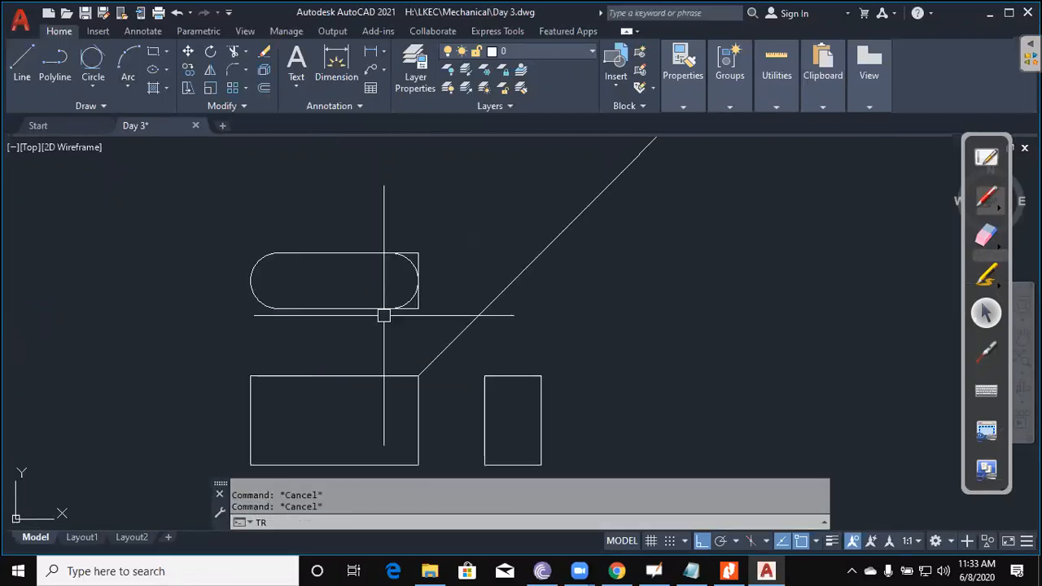
{"action": "key", "text": "space"}
{"action": "scroll", "coordinate": [422, 302], "scroll_direction": "up", "scroll_amount": 4}
{"action": "left_click", "coordinate": [407, 332]}
{"action": "left_click", "coordinate": [418, 321]}
{"action": "left_click", "coordinate": [423, 230]}
{"action": "left_click", "coordinate": [414, 195]}
{"action": "key", "text": "Escape"}
{"action": "left_click", "coordinate": [438, 215]}
{"action": "left_click", "coordinate": [419, 190]}
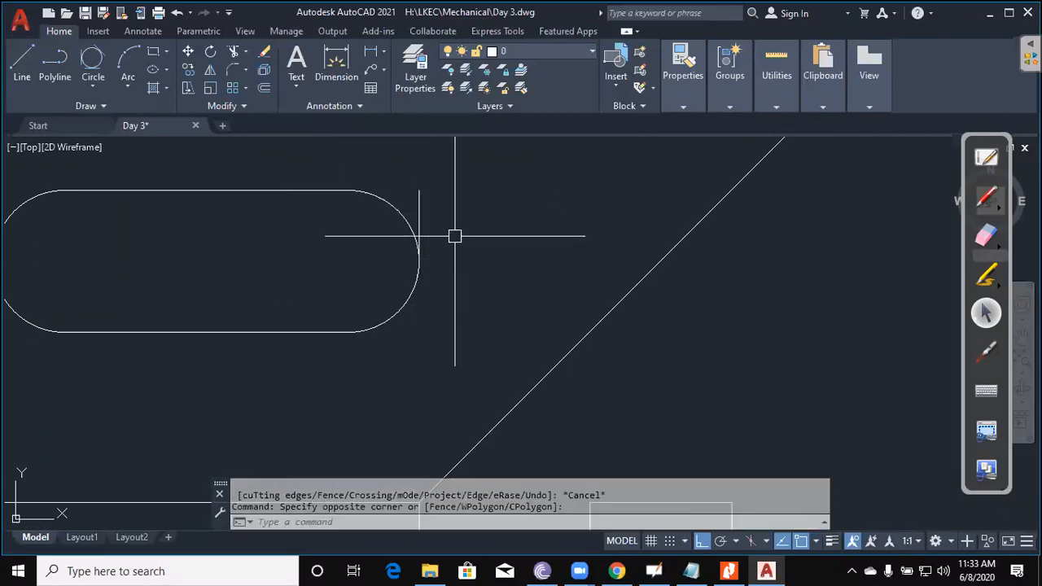
{"action": "key", "text": "Delete"}
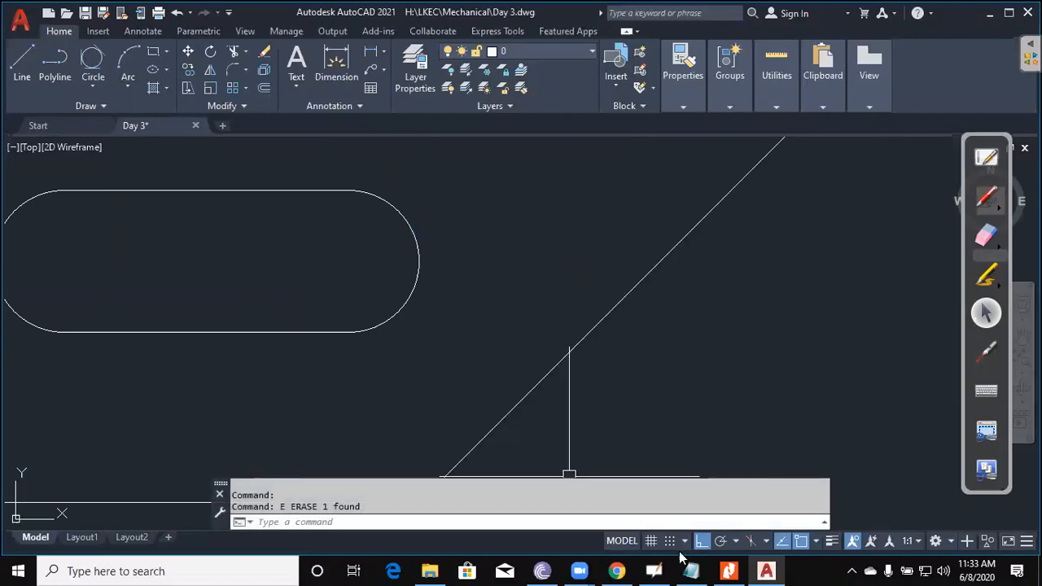
Step: Check drawing 4 in the Nitro Pro PDF, and in AutoCAD draw a 16 mm diameter circle at the top view's right arc centre
{"action": "left_click", "coordinate": [730, 571]}
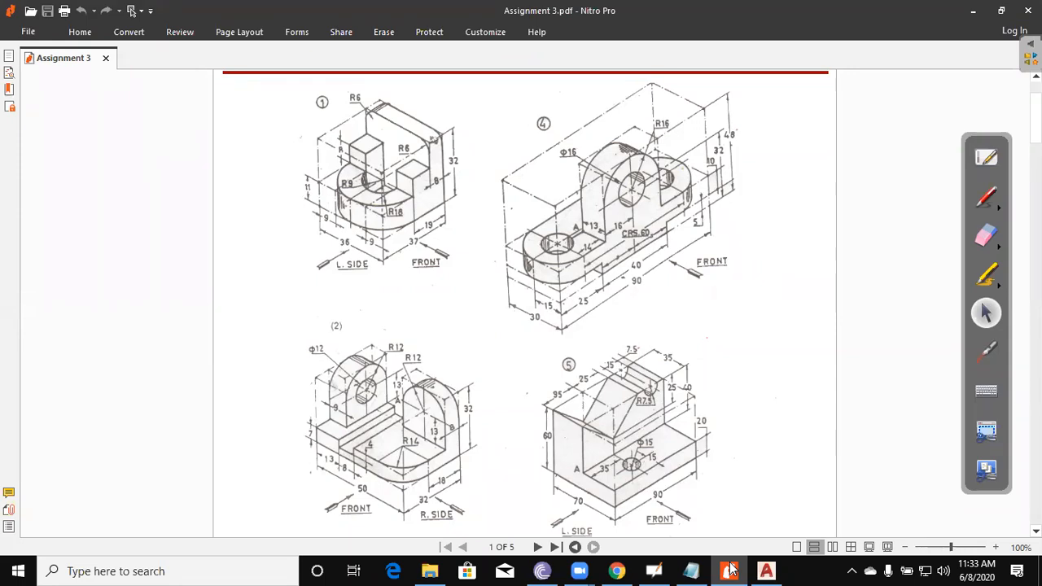
{"action": "left_click", "coordinate": [766, 570]}
{"action": "key", "text": "Escape"}
{"action": "key", "text": "Escape"}
{"action": "type", "text": "c"}
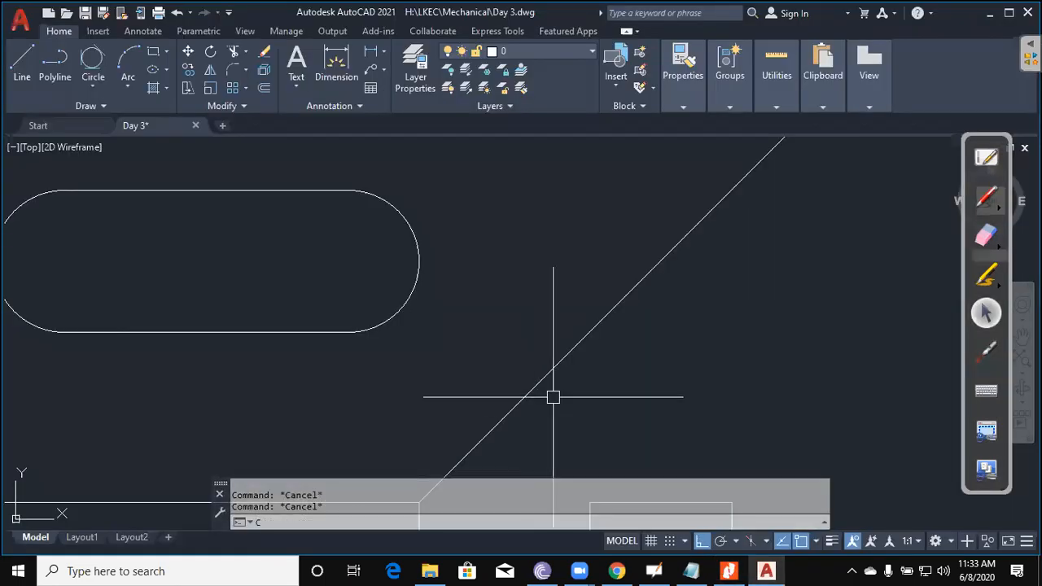
{"action": "key", "text": "Return"}
{"action": "left_click", "coordinate": [349, 262]}
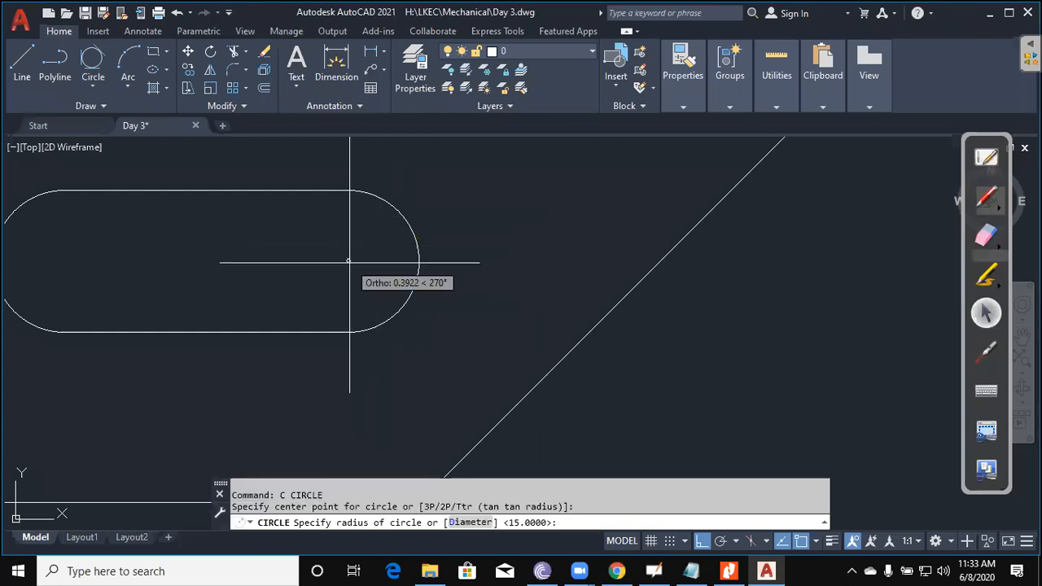
{"action": "type", "text": "6"}
{"action": "key", "text": "Return"}
{"action": "key", "text": "Escape"}
Step: Draw a second circle with the same radius at the centre of the top view's left arc
{"action": "key", "text": "Return"}
{"action": "middle_click_drag", "start_coordinate": [217, 274], "coordinate": [356, 272]}
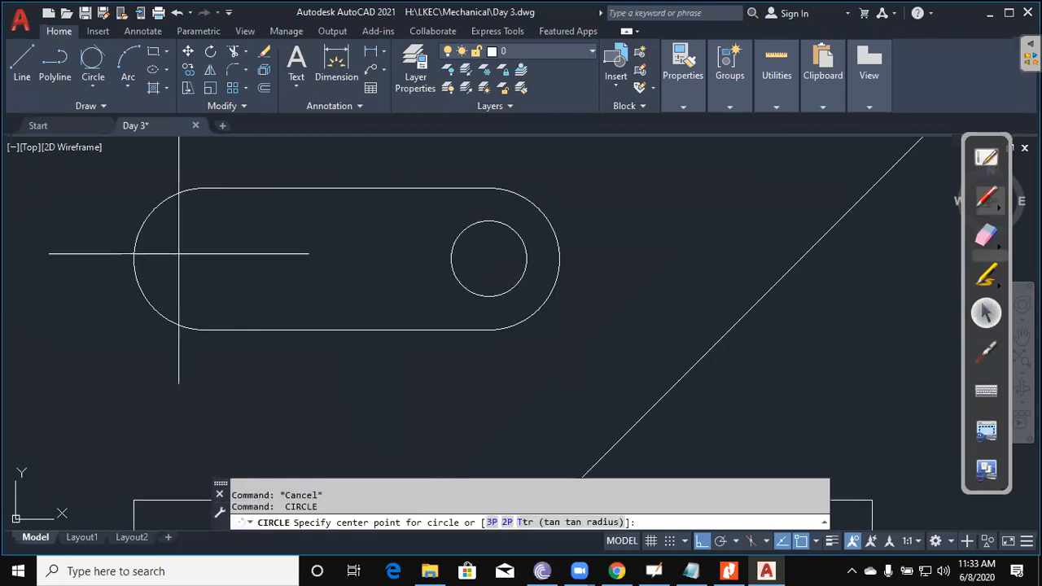
{"action": "left_click", "coordinate": [204, 258]}
{"action": "key", "text": "Return"}
{"action": "key", "text": "Escape"}
{"action": "key", "text": "Escape"}
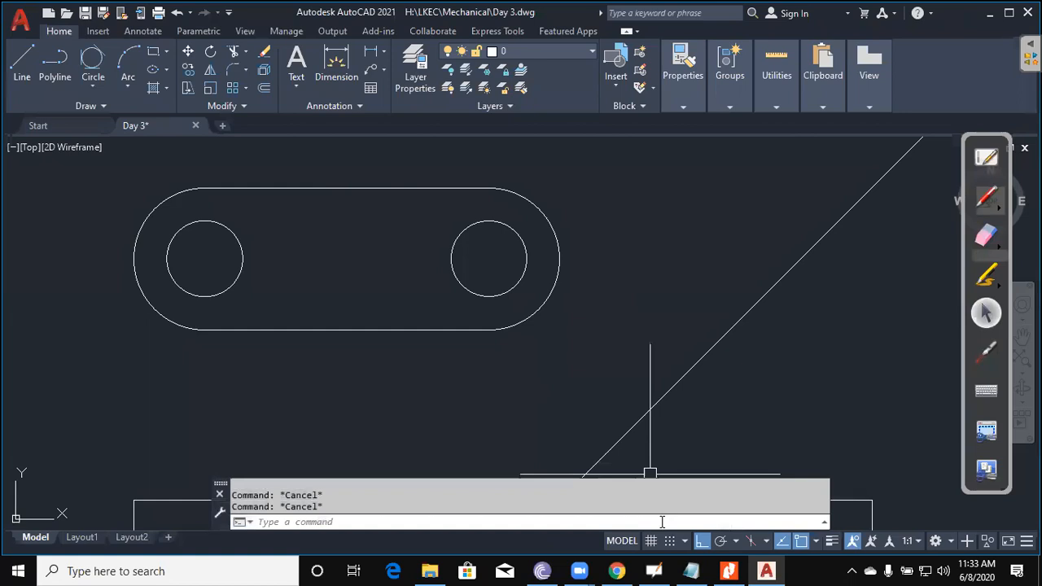
Step: Check drawing 4 in the Nitro Pro PDF, and in AutoCAD offset the top view's lower edge 13 mm inward
{"action": "left_click", "coordinate": [733, 570]}
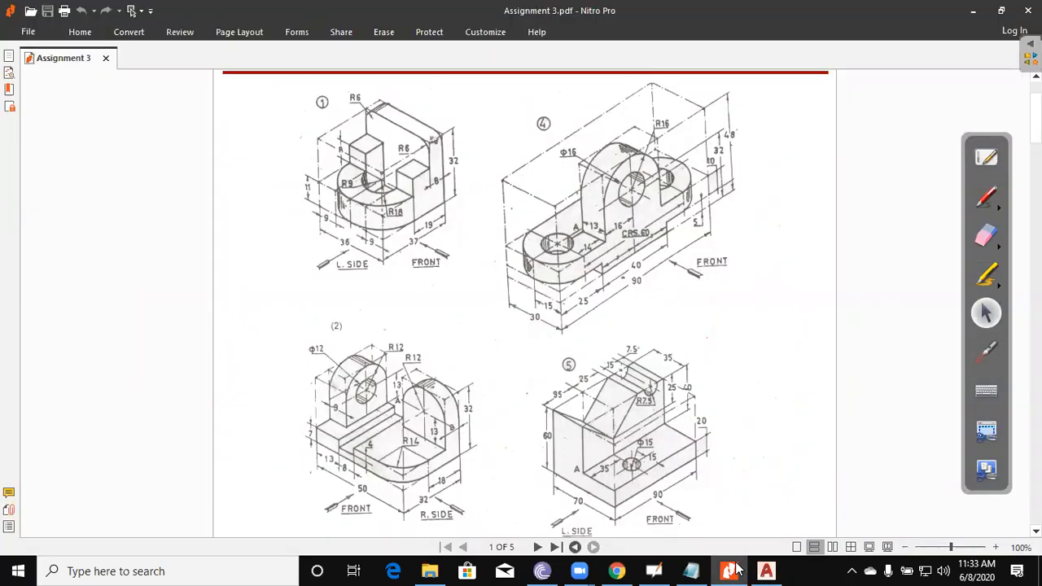
{"action": "left_click", "coordinate": [733, 570]}
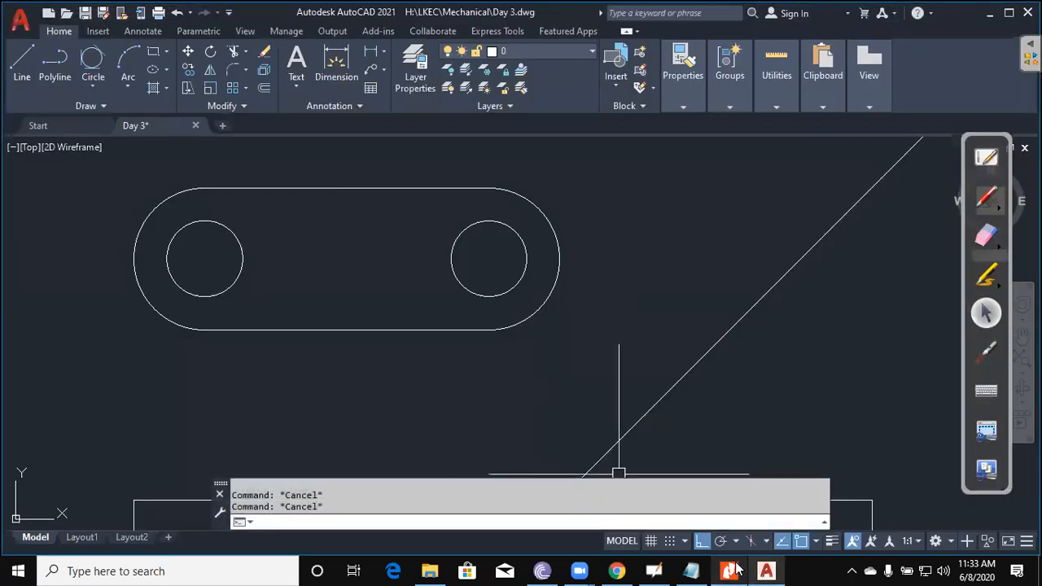
{"action": "type", "text": "o"}
{"action": "key", "text": "Return"}
{"action": "key", "text": "Return"}
{"action": "left_click", "coordinate": [410, 330]}
{"action": "left_click", "coordinate": [402, 294]}
{"action": "key", "text": "Escape"}
{"action": "key", "text": "Escape"}
{"action": "key", "text": "Escape"}
Step: Draw a vertical line from the left circle's centre down to the top view's lower edge
{"action": "type", "text": "l"}
{"action": "key", "text": "Return"}
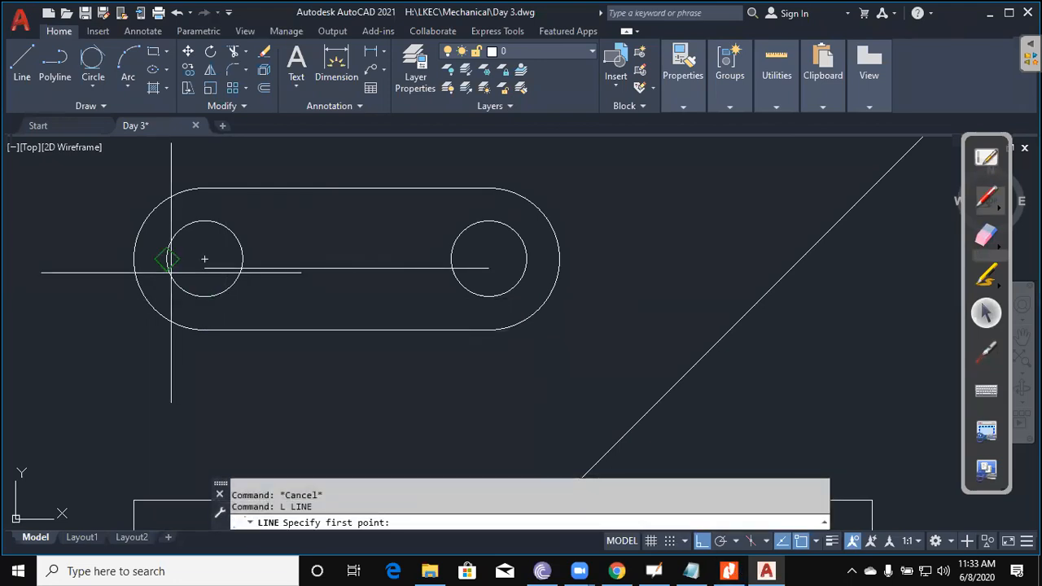
{"action": "left_click", "coordinate": [204, 260]}
{"action": "left_click", "coordinate": [204, 330]}
{"action": "key", "text": "Escape"}
{"action": "key", "text": "Escape"}
Step: Offset the vertical line at the left circle's centre 14 mm to the right
{"action": "type", "text": "o"}
{"action": "key", "text": "Return"}
{"action": "type", "text": "14"}
{"action": "key", "text": "Return"}
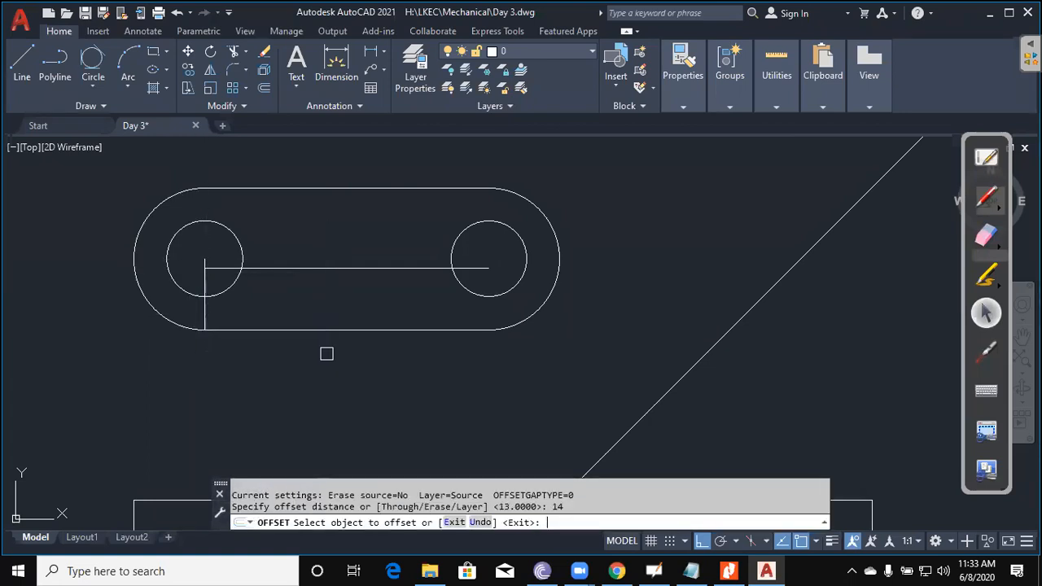
{"action": "left_click", "coordinate": [204, 311]}
{"action": "left_click", "coordinate": [326, 313]}
{"action": "key", "text": "Escape"}
{"action": "key", "text": "Escape"}
{"action": "key", "text": "Escape"}
Step: Mirror the offset vertical line about the top view's vertical centre, and erase the helper line at the left circle's centre
{"action": "type", "text": "mi"}
{"action": "key", "text": "Return"}
{"action": "left_click", "coordinate": [272, 293]}
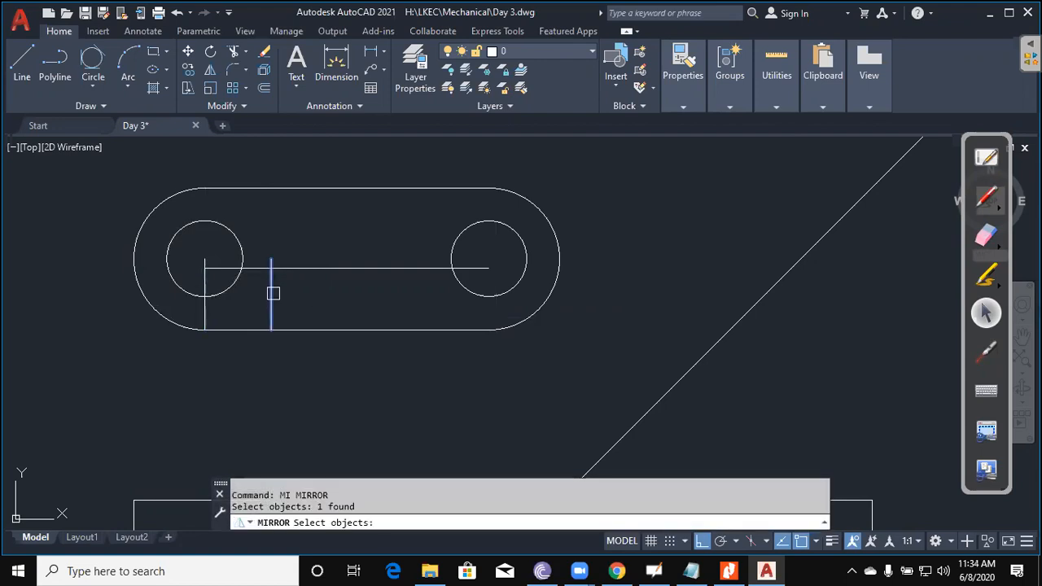
{"action": "key", "text": "Return"}
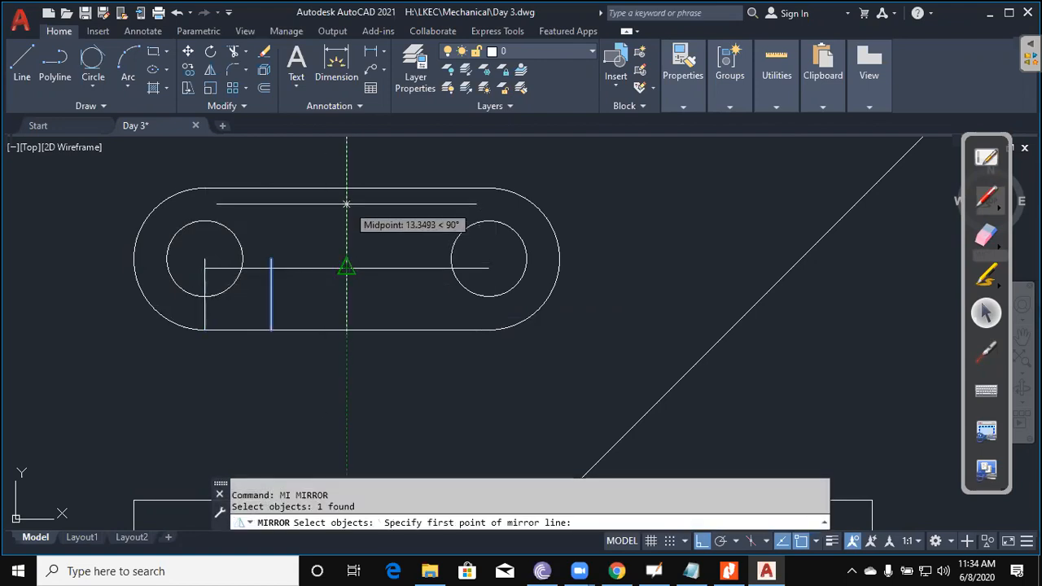
{"action": "left_click", "coordinate": [347, 267]}
{"action": "left_click", "coordinate": [356, 386]}
{"action": "key", "text": "Escape"}
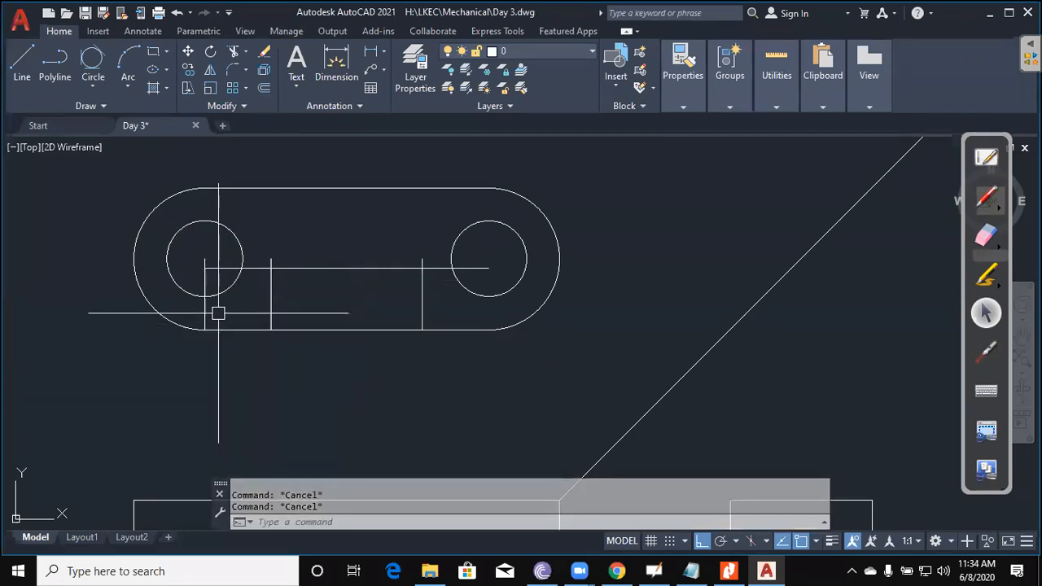
{"action": "left_click", "coordinate": [206, 308]}
{"action": "type", "text": "e"}
{"action": "key", "text": "Return"}
Step: Trim the ends of the two vertical lines that extend above the top view's horizontal offset line
{"action": "type", "text": "tr"}
{"action": "key", "text": "Return"}
{"action": "left_click", "coordinate": [364, 274]}
{"action": "left_click", "coordinate": [376, 261]}
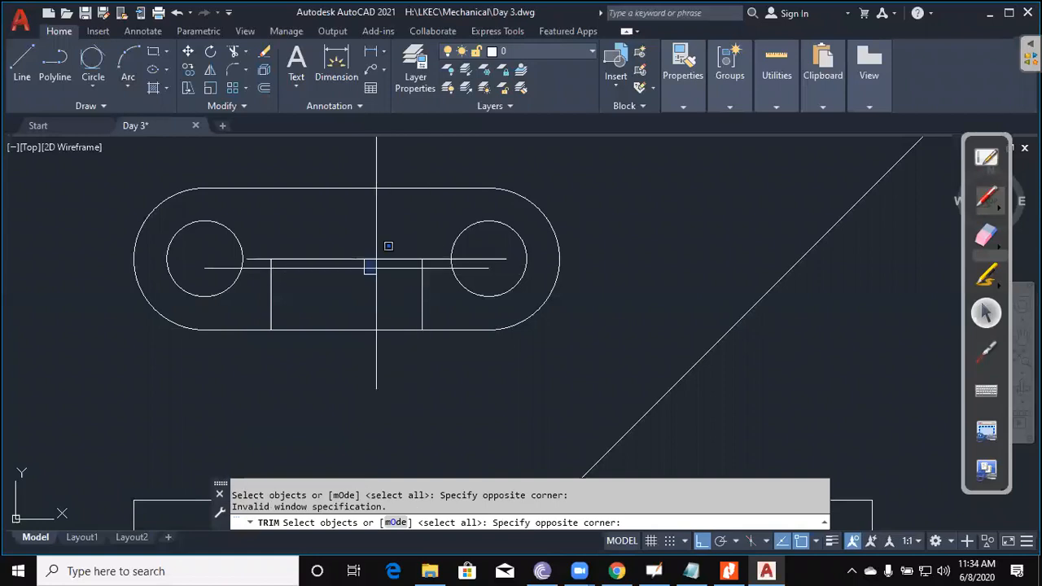
{"action": "left_click", "coordinate": [376, 259]}
{"action": "left_click", "coordinate": [402, 267]}
{"action": "key", "text": "Return"}
{"action": "left_click", "coordinate": [275, 263]}
{"action": "key", "text": "Escape"}
Step: Trim the horizontal offset line beyond the two vertical lines to leave a closed rectangle in the top view
{"action": "key", "text": "Return"}
{"action": "left_click", "coordinate": [259, 237]}
{"action": "left_click", "coordinate": [463, 366]}
{"action": "key", "text": "Return"}
{"action": "left_click", "coordinate": [473, 274]}
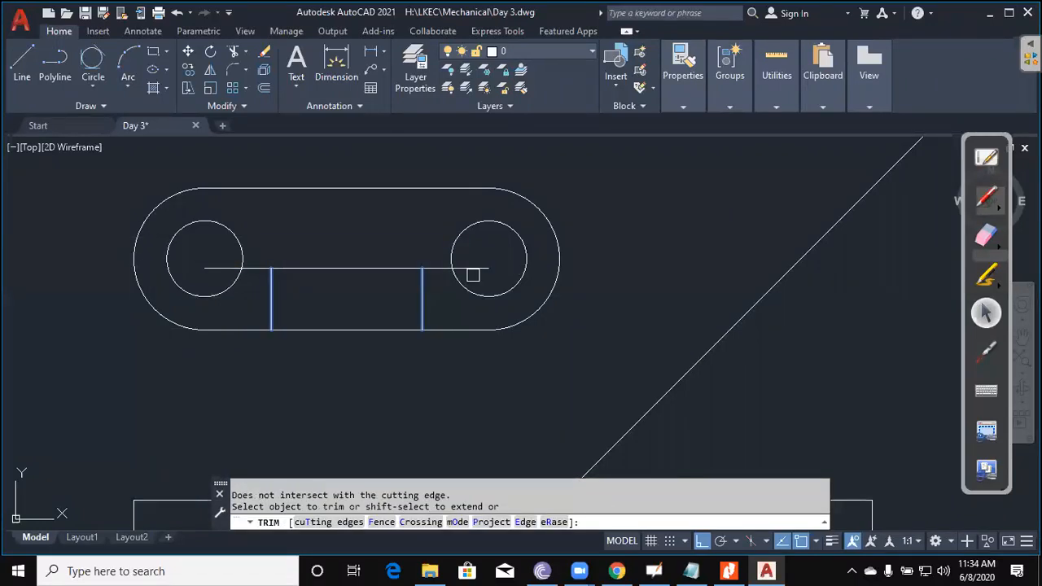
{"action": "left_click", "coordinate": [475, 273]}
{"action": "left_click", "coordinate": [478, 276]}
{"action": "left_click", "coordinate": [474, 257]}
{"action": "left_click", "coordinate": [265, 270]}
{"action": "left_click", "coordinate": [249, 272]}
{"action": "key", "text": "Escape"}
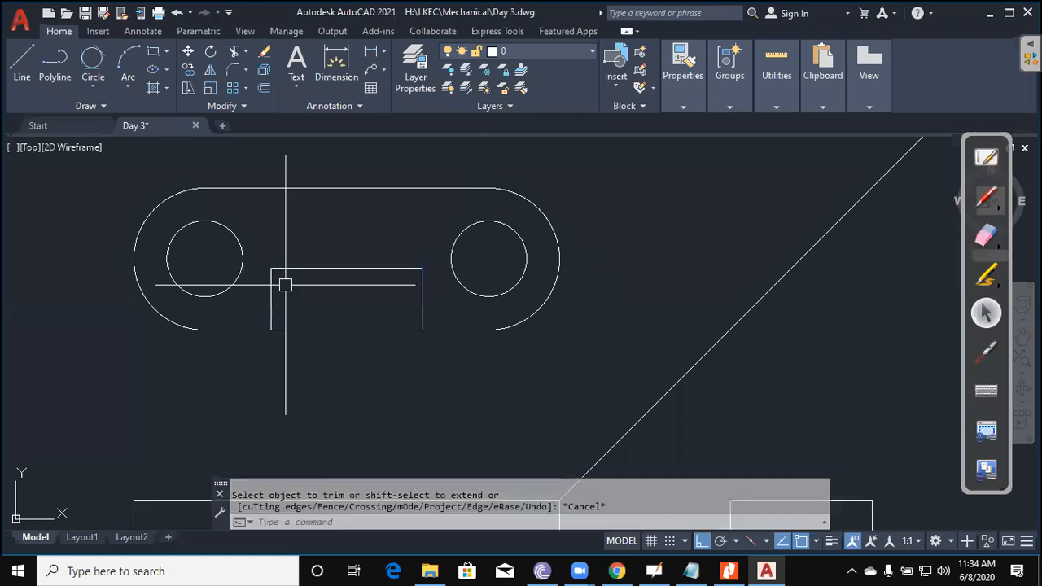
Step: Check drawing 4 in the Nitro Pro PDF, and in AutoCAD offset the front view's bottom edge 5 mm upward
{"action": "scroll", "coordinate": [324, 356], "scroll_direction": "down", "scroll_amount": 2}
{"action": "left_click", "coordinate": [728, 571]}
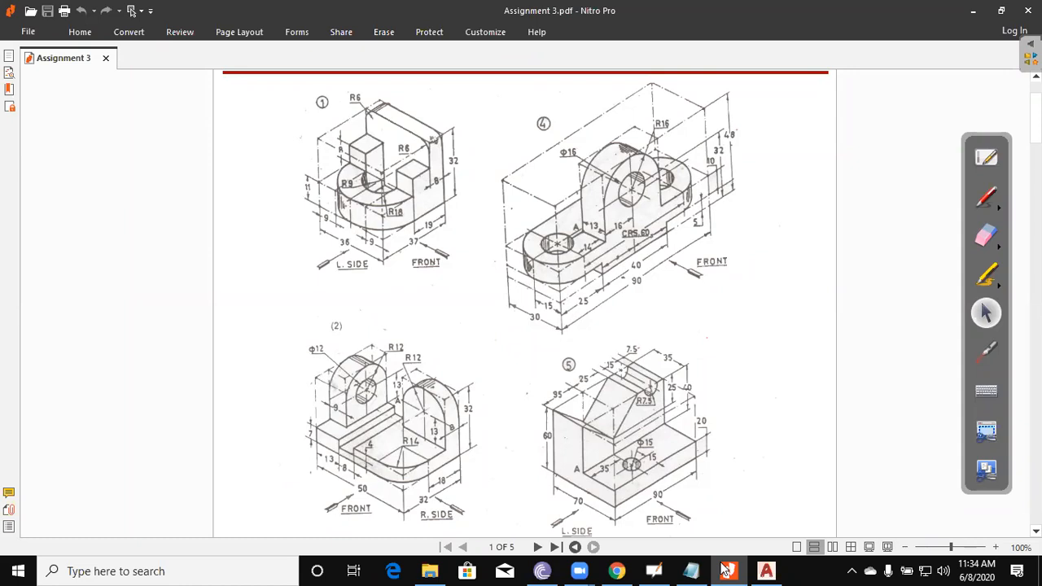
{"action": "left_click", "coordinate": [725, 571]}
{"action": "middle_click_drag", "start_coordinate": [728, 484], "coordinate": [752, 316]}
{"action": "key", "text": "Escape"}
{"action": "type", "text": "o"}
{"action": "key", "text": "Return"}
{"action": "type", "text": "5"}
{"action": "key", "text": "Return"}
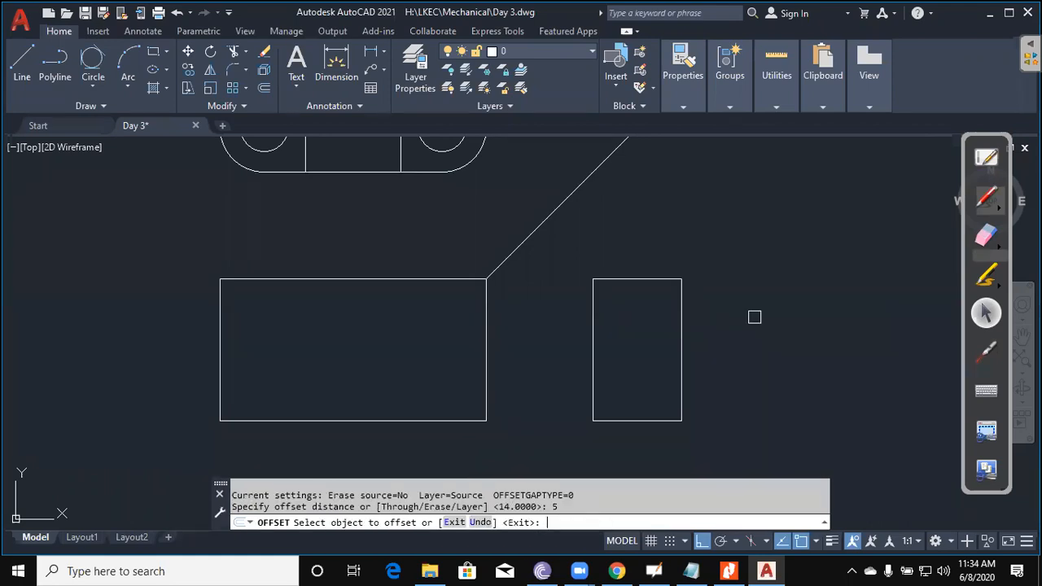
{"action": "left_click", "coordinate": [399, 421]}
{"action": "left_click", "coordinate": [408, 401]}
{"action": "key", "text": "Return"}
Step: Offset the front view's new horizontal line another 10 mm upward
{"action": "key", "text": "Return"}
{"action": "type", "text": "10"}
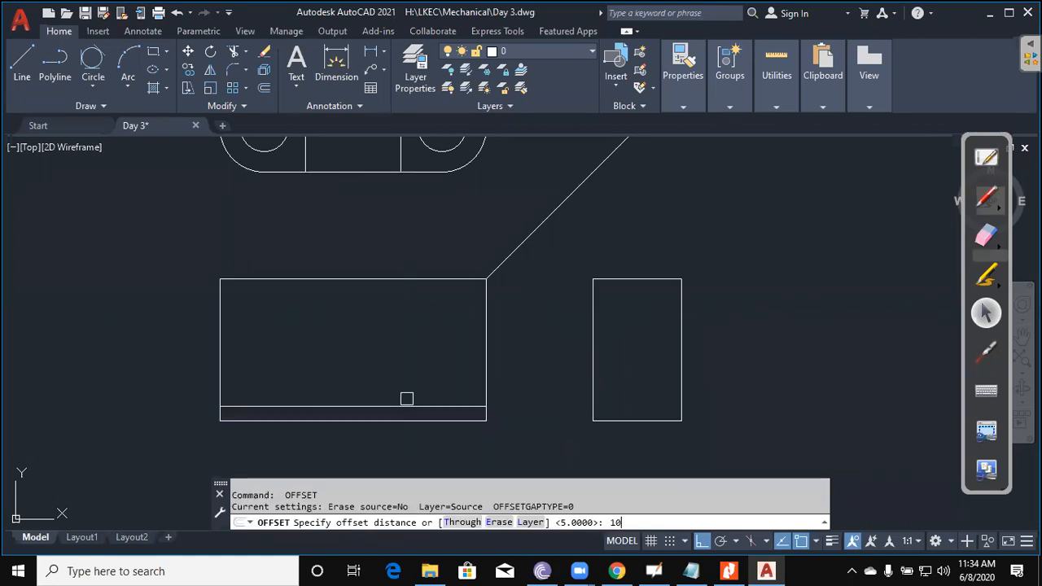
{"action": "key", "text": "Return"}
{"action": "left_click", "coordinate": [407, 406]}
{"action": "key", "text": "Escape"}
{"action": "key", "text": "Escape"}
{"action": "key", "text": "Escape"}
{"action": "type", "text": "xl"}
{"action": "key", "text": "Return"}
{"action": "key", "text": "Escape"}
Step: Draw a vertical centre line in the front view from the bottom edge's midpoint to the top edge
{"action": "type", "text": "l"}
{"action": "key", "text": "Return"}
{"action": "left_click", "coordinate": [353, 420]}
{"action": "left_click", "coordinate": [359, 286]}
{"action": "key", "text": "Escape"}
{"action": "key", "text": "Escape"}
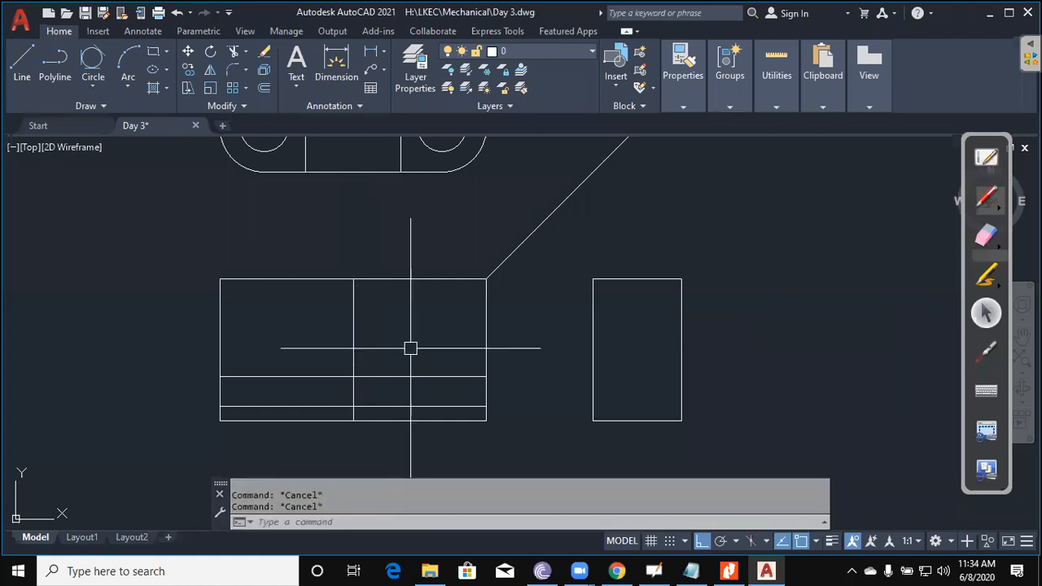
Step: Offset the front view's vertical centre line 20 mm to both sides
{"action": "type", "text": "o"}
{"action": "key", "text": "Return"}
{"action": "type", "text": "20"}
{"action": "key", "text": "Return"}
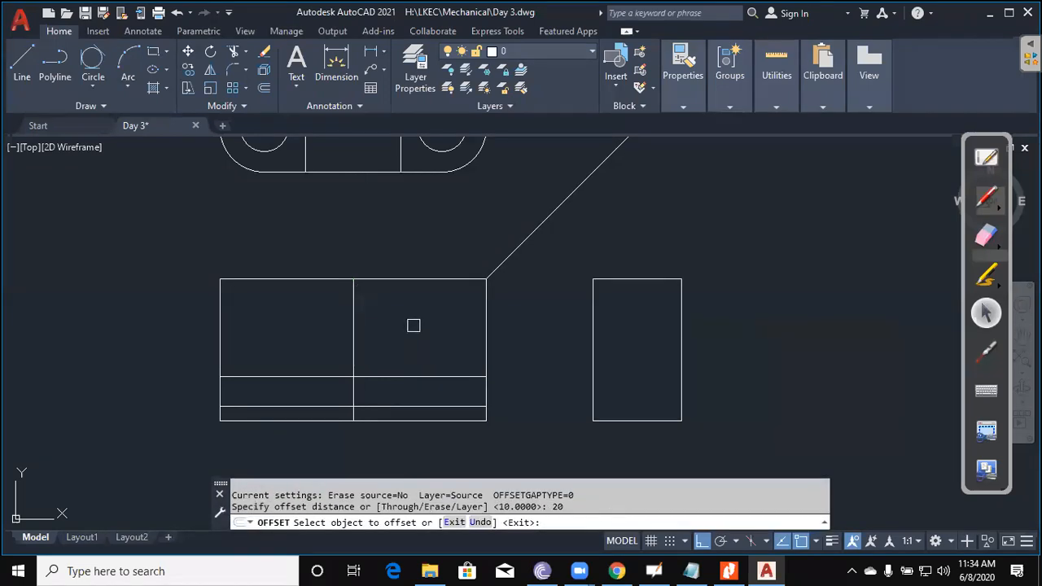
{"action": "left_click", "coordinate": [353, 333]}
{"action": "left_click", "coordinate": [343, 340]}
{"action": "left_click", "coordinate": [350, 334]}
{"action": "left_click", "coordinate": [428, 333]}
{"action": "key", "text": "Escape"}
{"action": "key", "text": "Escape"}
{"action": "key", "text": "Escape"}
Step: Trim the two offset vertical lines above the front view's lower horizontal line, 5 mm up from the bottom edge
{"action": "type", "text": "tr"}
{"action": "key", "text": "Return"}
{"action": "key", "text": "Escape"}
{"action": "key", "text": "Escape"}
{"action": "type", "text": "tr"}
{"action": "key", "text": "Return"}
{"action": "scroll", "coordinate": [401, 413], "scroll_direction": "up", "scroll_amount": 2}
{"action": "left_click", "coordinate": [395, 400]}
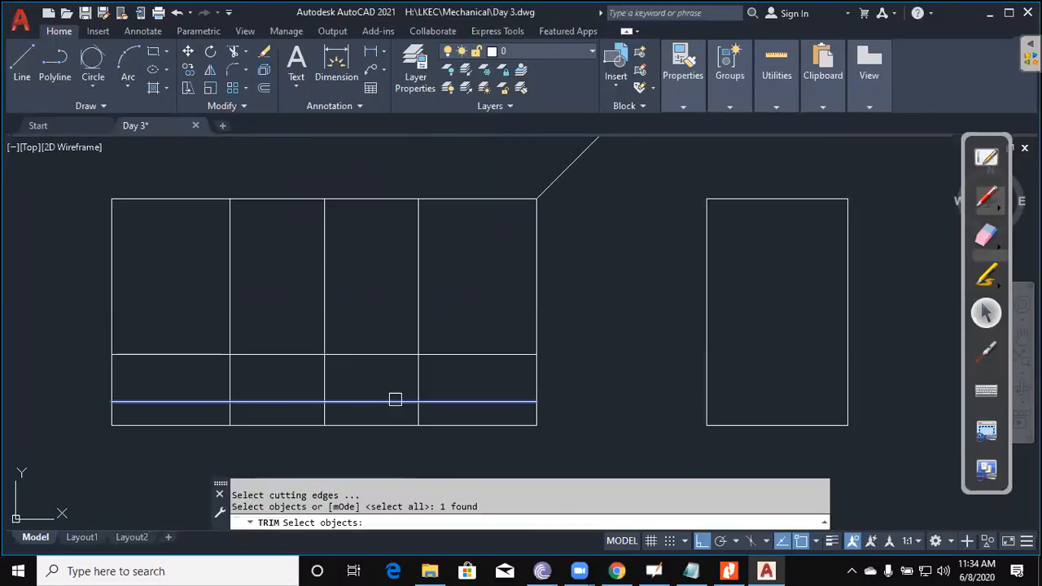
{"action": "key", "text": "Return"}
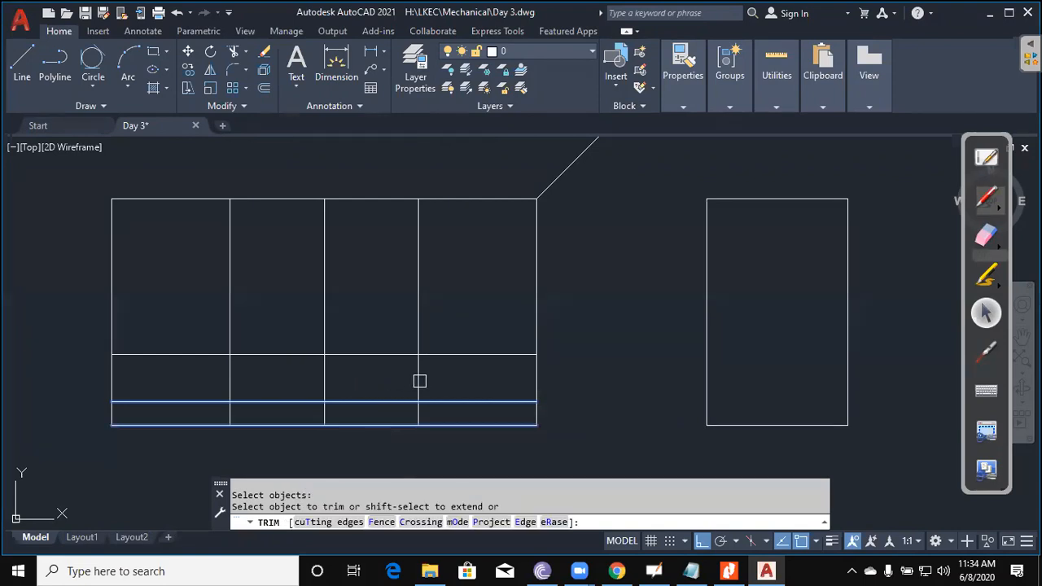
{"action": "left_click", "coordinate": [419, 379]}
{"action": "key", "text": "Escape"}
Step: Trim the front view's bottom edge outside the offset lines and the lower horizontal line between them
{"action": "key", "text": "Return"}
{"action": "left_click", "coordinate": [209, 383]}
{"action": "left_click", "coordinate": [516, 431]}
{"action": "key", "text": "Return"}
{"action": "left_click", "coordinate": [152, 424]}
{"action": "left_click", "coordinate": [258, 403]}
{"action": "key", "text": "Escape"}
Step: Trim the front view's outer side edges below the two stepped horizontal segments
{"action": "key", "text": "Return"}
{"action": "left_click", "coordinate": [494, 404]}
{"action": "left_click", "coordinate": [191, 402]}
{"action": "key", "text": "Return"}
{"action": "left_click", "coordinate": [91, 426]}
{"action": "left_click", "coordinate": [116, 421]}
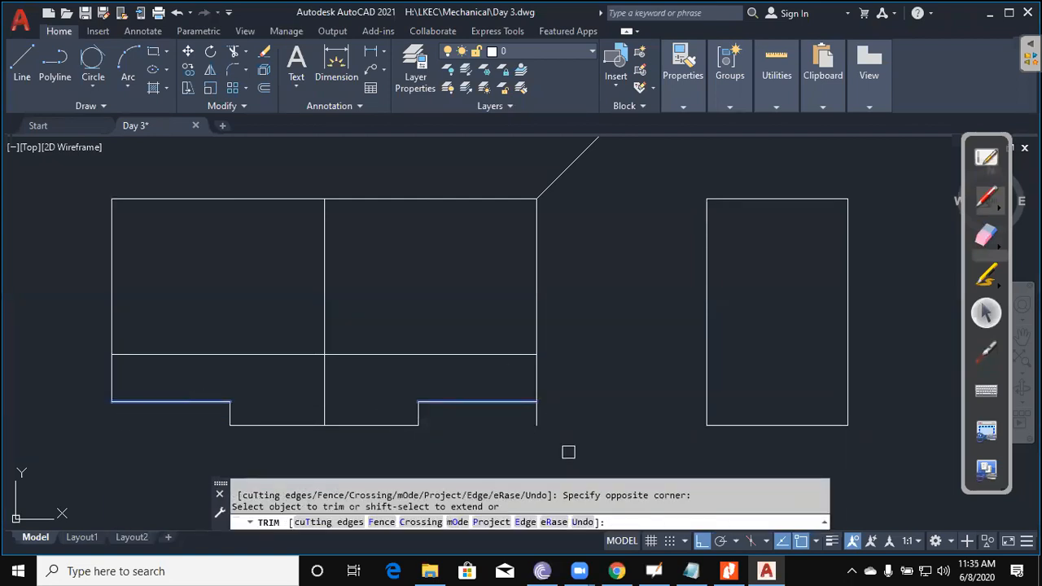
{"action": "key", "text": "Escape"}
{"action": "key", "text": "Escape"}
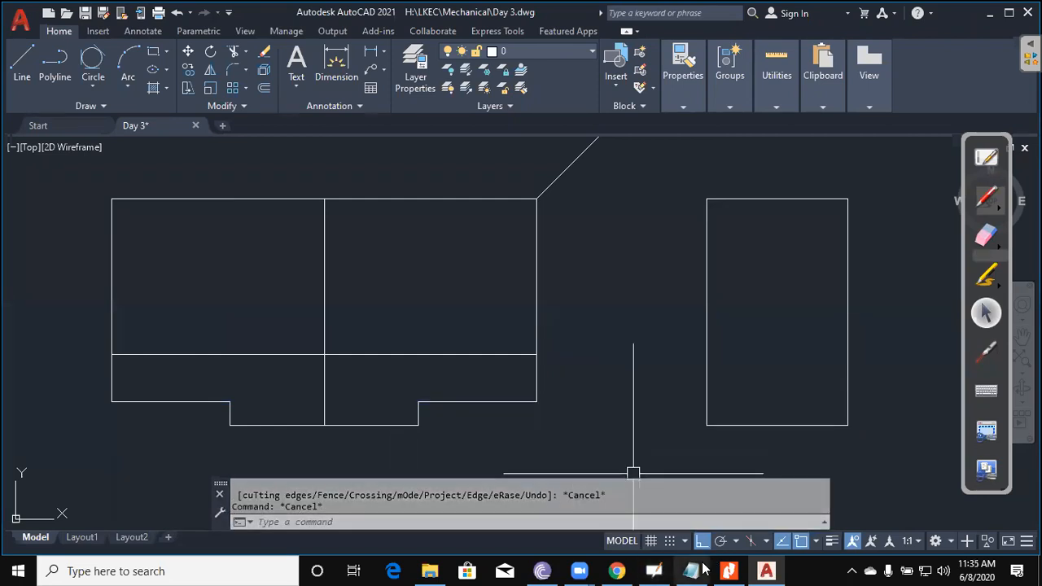
Step: Check drawing 4 in the Nitro Pro PDF, and in AutoCAD place vertical construction lines through both sides of the top view's rectangle
{"action": "left_click", "coordinate": [728, 571]}
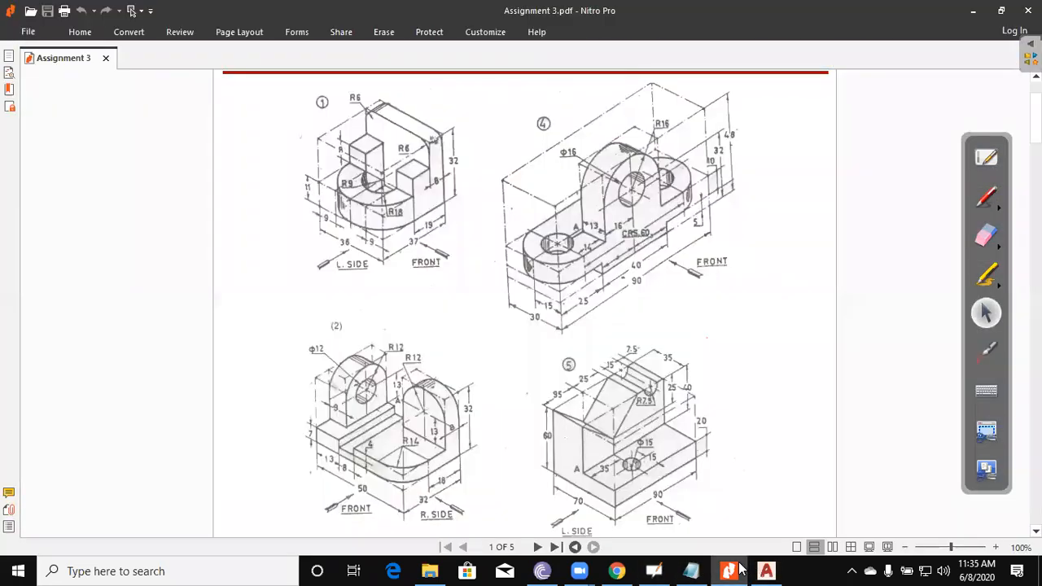
{"action": "left_click", "coordinate": [740, 568]}
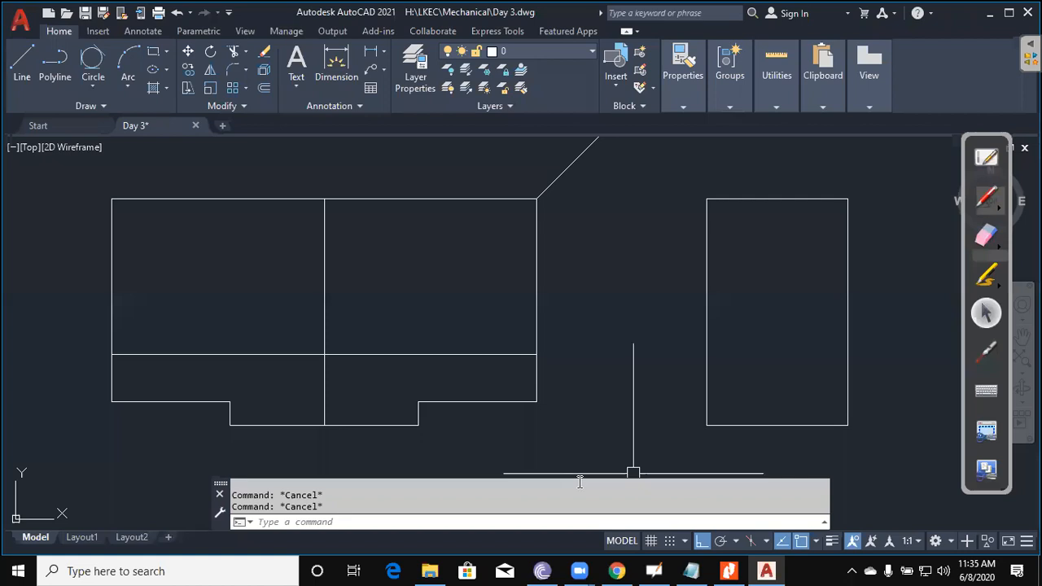
{"action": "type", "text": "XL"}
{"action": "key", "text": "Return"}
{"action": "type", "text": "V"}
{"action": "key", "text": "Return"}
{"action": "scroll", "coordinate": [483, 296], "scroll_direction": "down", "scroll_amount": 2}
{"action": "middle_click_drag", "start_coordinate": [440, 212], "coordinate": [475, 350]}
{"action": "left_click", "coordinate": [374, 267]}
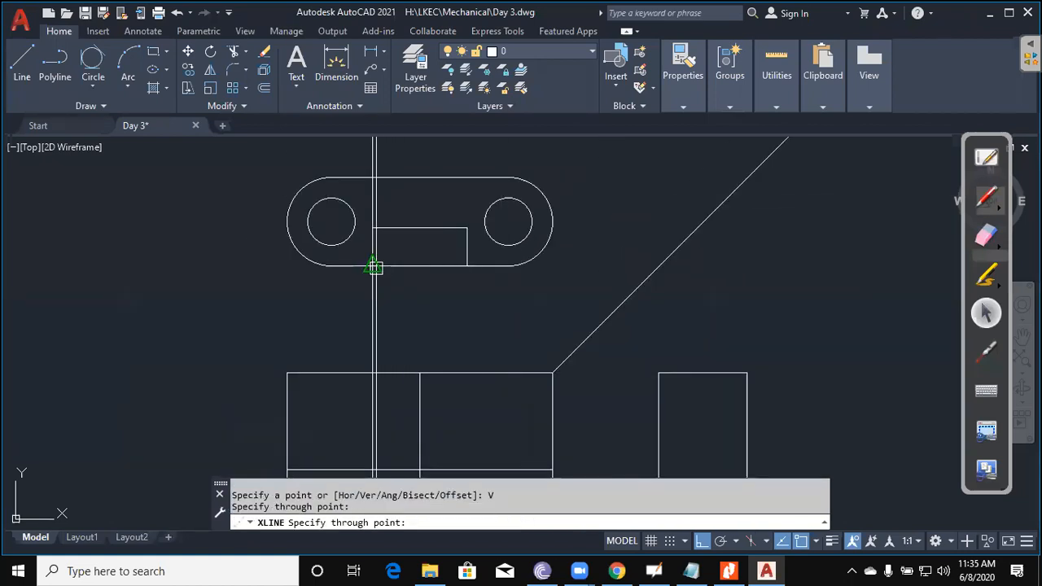
{"action": "left_click", "coordinate": [467, 265]}
{"action": "middle_click_drag", "start_coordinate": [475, 404], "coordinate": [475, 300]}
{"action": "scroll", "coordinate": [449, 330], "scroll_direction": "up", "scroll_amount": 2}
{"action": "key", "text": "Escape"}
{"action": "key", "text": "Escape"}
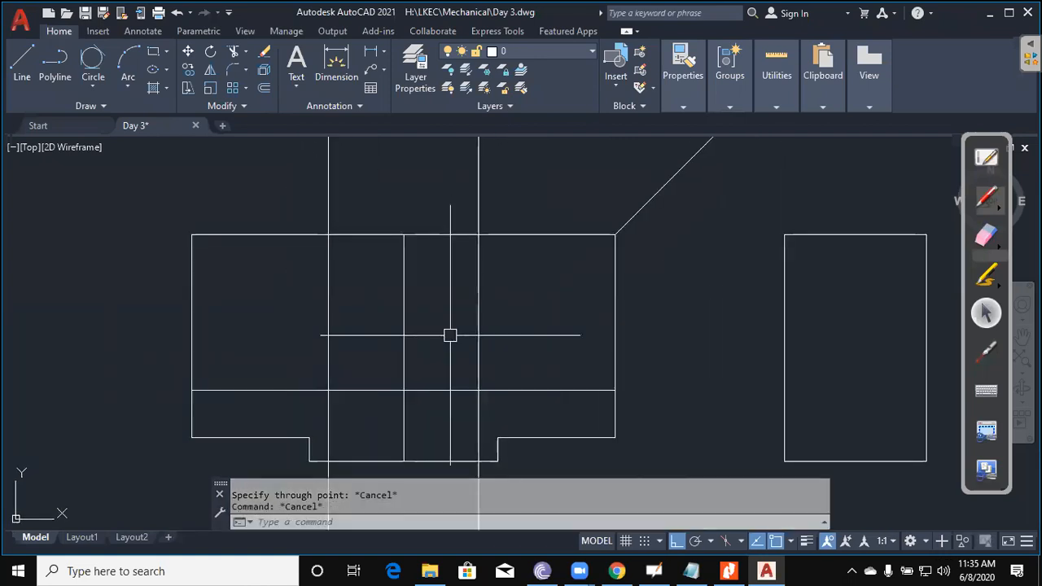
{"action": "left_click", "coordinate": [93, 87]}
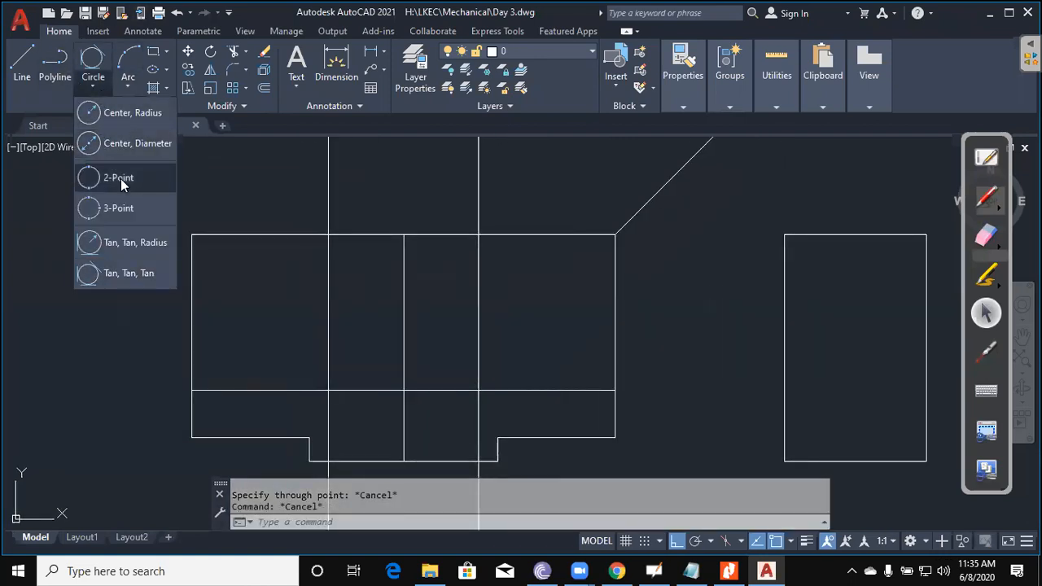
{"action": "left_click", "coordinate": [132, 276]}
{"action": "left_click", "coordinate": [338, 292]}
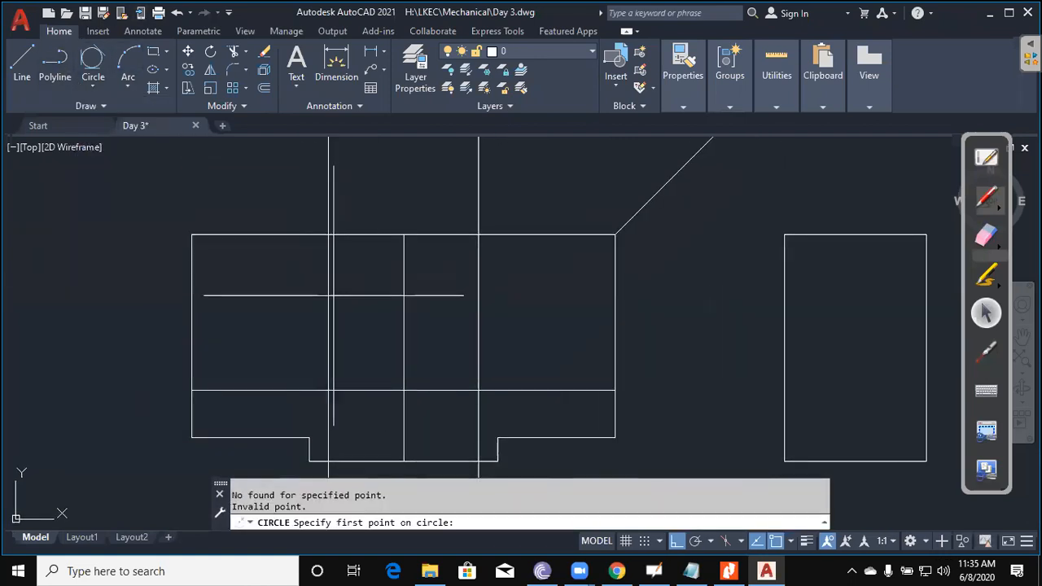
{"action": "key", "text": "Escape"}
{"action": "key", "text": "Return"}
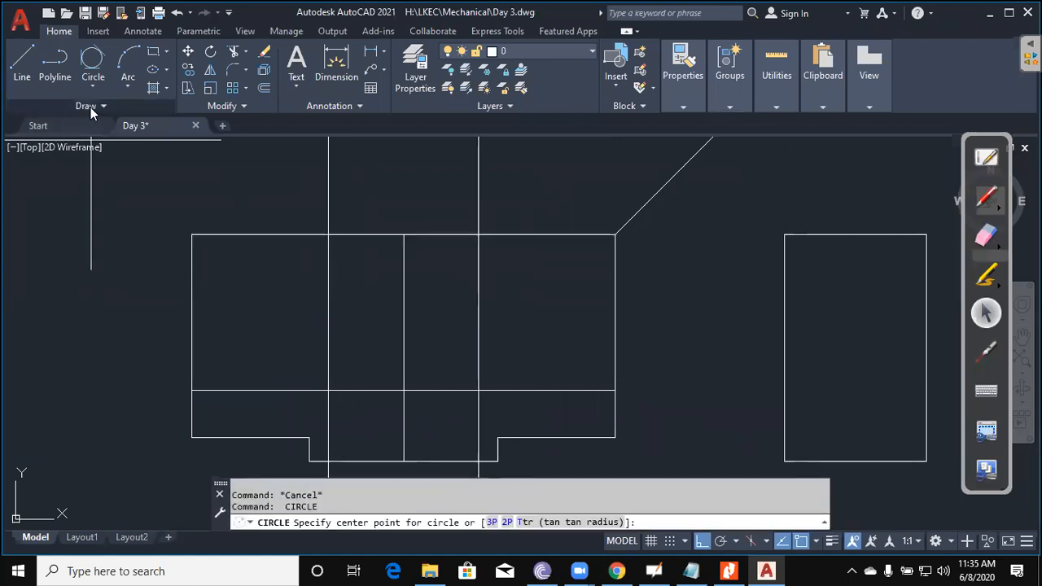
Step: Draw a Tan, Tan, Tan circle touching the two vertical construction lines and the front view's top edge
{"action": "left_click", "coordinate": [90, 105]}
{"action": "left_click", "coordinate": [100, 90]}
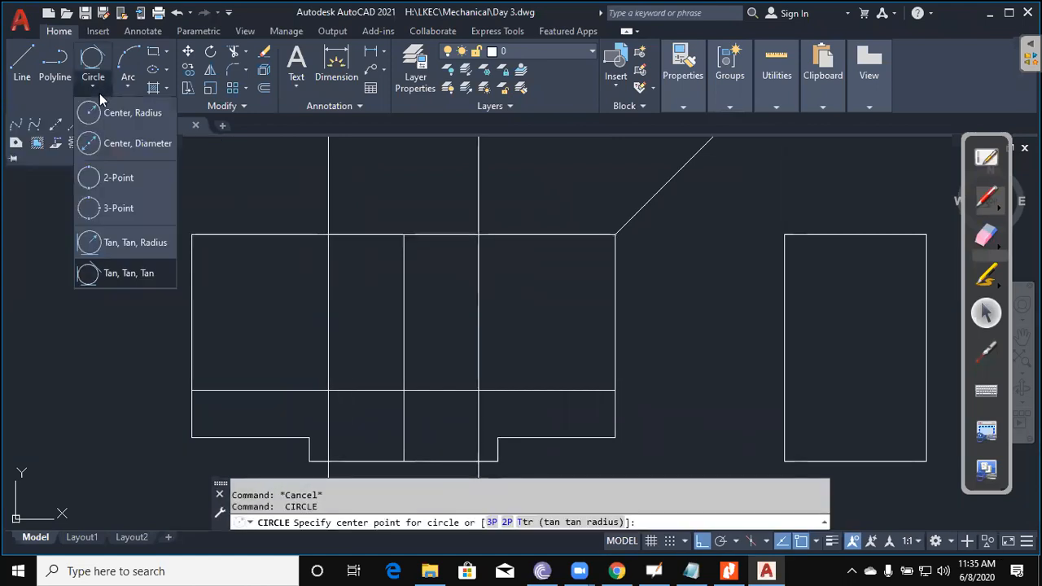
{"action": "left_click", "coordinate": [108, 272]}
{"action": "left_click", "coordinate": [329, 283]}
{"action": "left_click", "coordinate": [367, 235]}
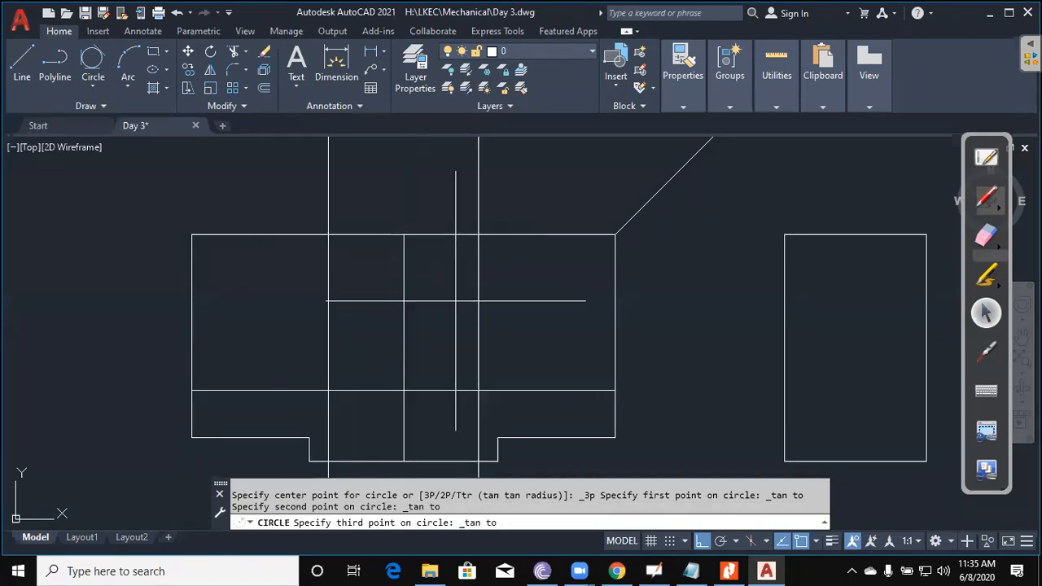
{"action": "left_click", "coordinate": [478, 300]}
{"action": "middle_click_drag", "start_coordinate": [535, 361], "coordinate": [546, 373]}
{"action": "key", "text": "Escape"}
{"action": "key", "text": "Escape"}
Step: Trim the two vertical construction lines above their tangent points on the circle
{"action": "type", "text": "tr"}
{"action": "key", "text": "Return"}
{"action": "left_click", "coordinate": [478, 283]}
{"action": "key", "text": "Return"}
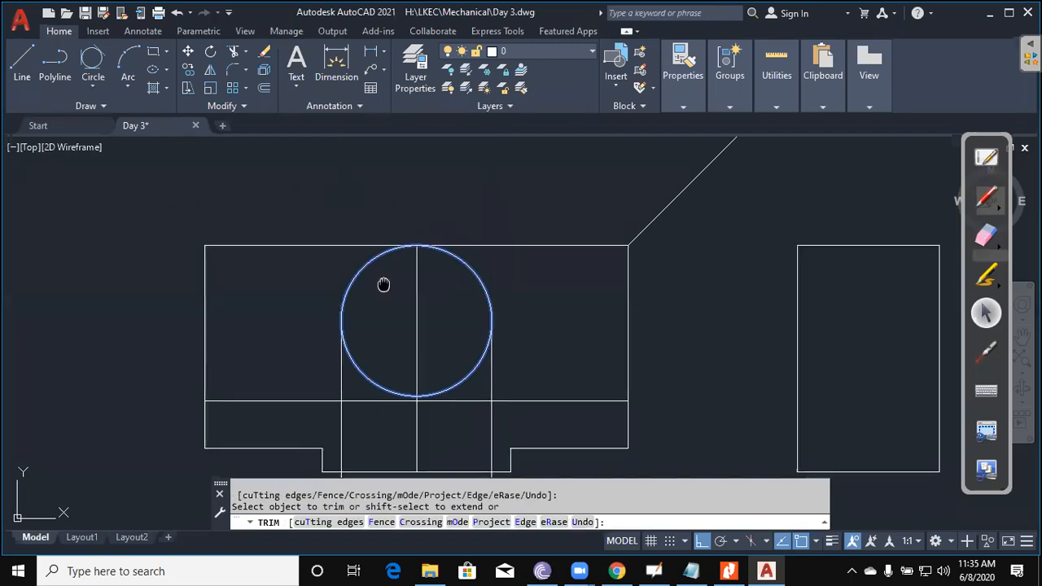
{"action": "middle_click_drag", "start_coordinate": [384, 286], "coordinate": [387, 190]}
{"action": "key", "text": "Escape"}
Step: Trim away the circle's lower half between the two vertical lines to leave an arch
{"action": "key", "text": "Return"}
{"action": "left_click", "coordinate": [342, 291]}
{"action": "left_click", "coordinate": [493, 286]}
{"action": "key", "text": "Return"}
{"action": "left_click", "coordinate": [467, 277]}
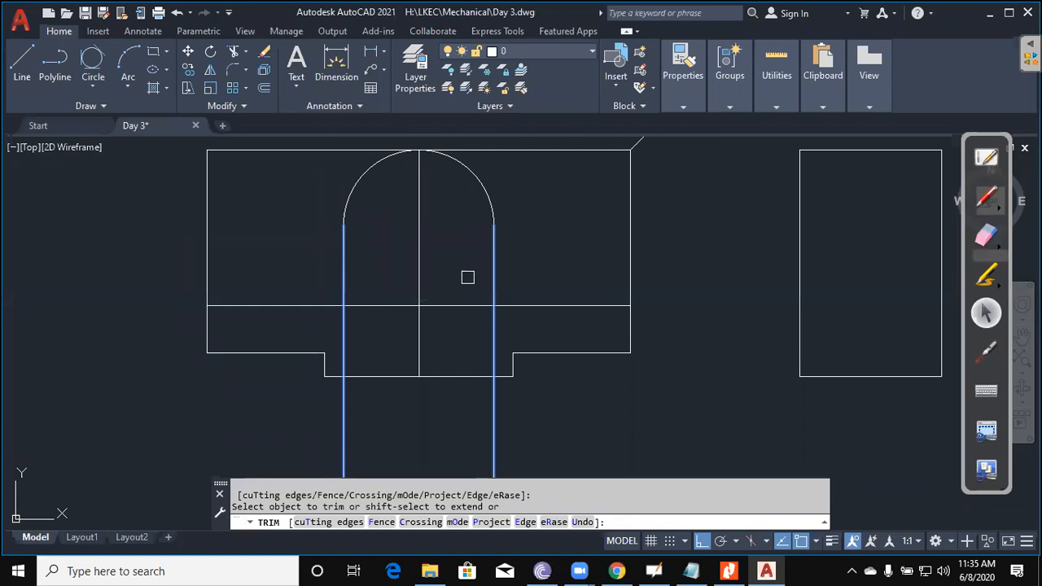
{"action": "key", "text": "Escape"}
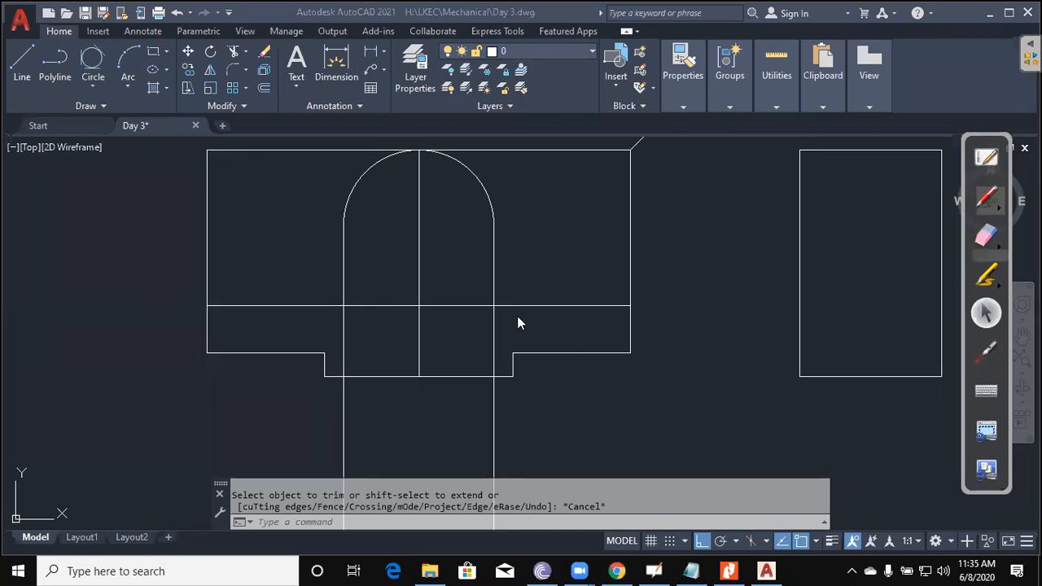
Step: Trim the arch's two vertical lines below the base's upper horizontal line
{"action": "left_click", "coordinate": [522, 265]}
{"action": "key", "text": "Escape"}
{"action": "middle_click_drag", "start_coordinate": [555, 237], "coordinate": [657, 263]}
{"action": "key", "text": "Escape"}
{"action": "type", "text": "tr"}
{"action": "key", "text": "Return"}
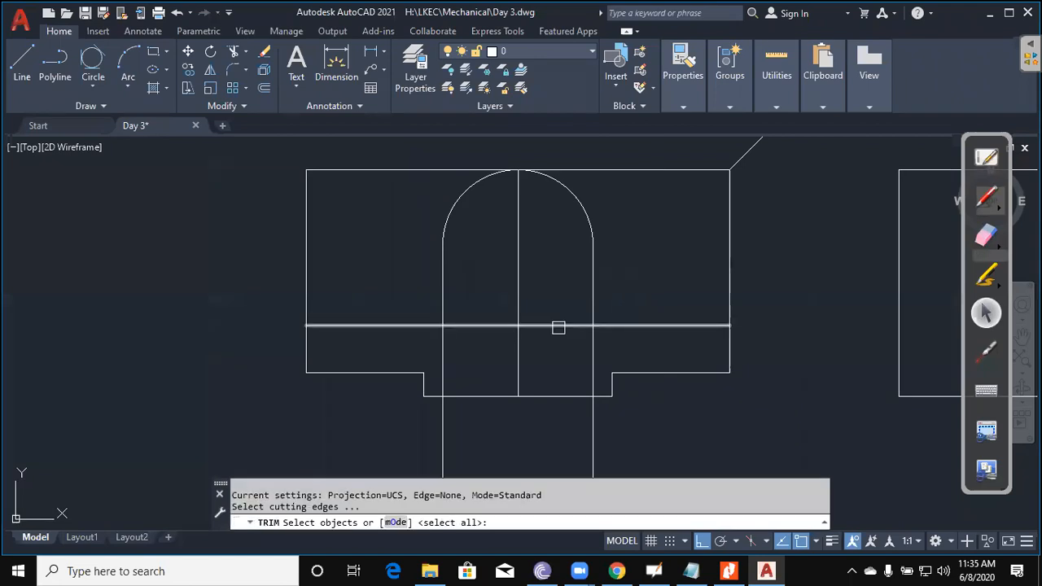
{"action": "left_click", "coordinate": [558, 327]}
{"action": "key", "text": "Return"}
{"action": "left_click", "coordinate": [443, 353]}
{"action": "key", "text": "Escape"}
Step: Trim the front view's outer side edges above the base's upper horizontal line
{"action": "key", "text": "Return"}
{"action": "left_click", "coordinate": [373, 325]}
{"action": "key", "text": "Return"}
{"action": "left_click", "coordinate": [361, 263]}
{"action": "left_click", "coordinate": [286, 246]}
{"action": "left_click", "coordinate": [764, 280]}
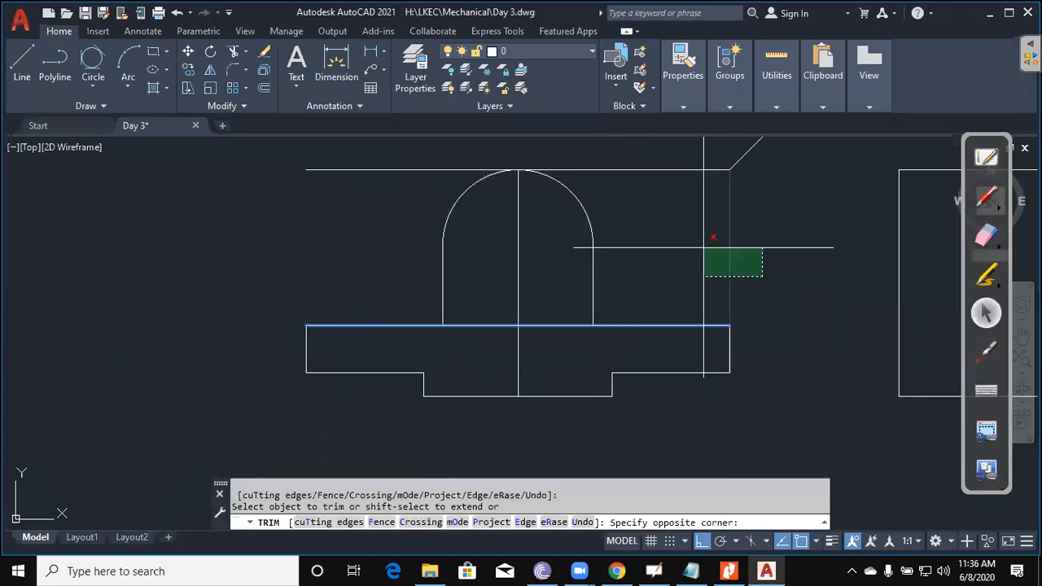
{"action": "key", "text": "Escape"}
Step: Erase the front view's top edge and its vertical centre line
{"action": "left_click", "coordinate": [684, 203]}
{"action": "left_click", "coordinate": [665, 159]}
{"action": "type", "text": "e"}
{"action": "key", "text": "Return"}
{"action": "left_click", "coordinate": [551, 294]}
{"action": "left_click", "coordinate": [526, 269]}
{"action": "left_click", "coordinate": [526, 273]}
{"action": "left_click", "coordinate": [506, 249]}
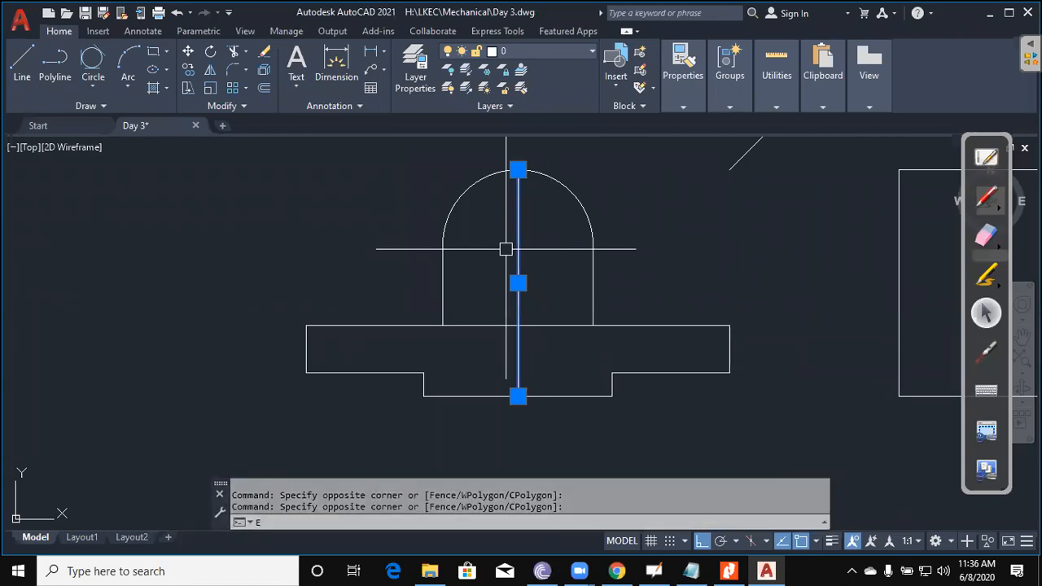
{"action": "key", "text": "Return"}
Step: Check the hole size in the Nitro Pro PDF, and in AutoCAD draw an 8 mm radius circle centred on the front view's arch
{"action": "left_click", "coordinate": [727, 571]}
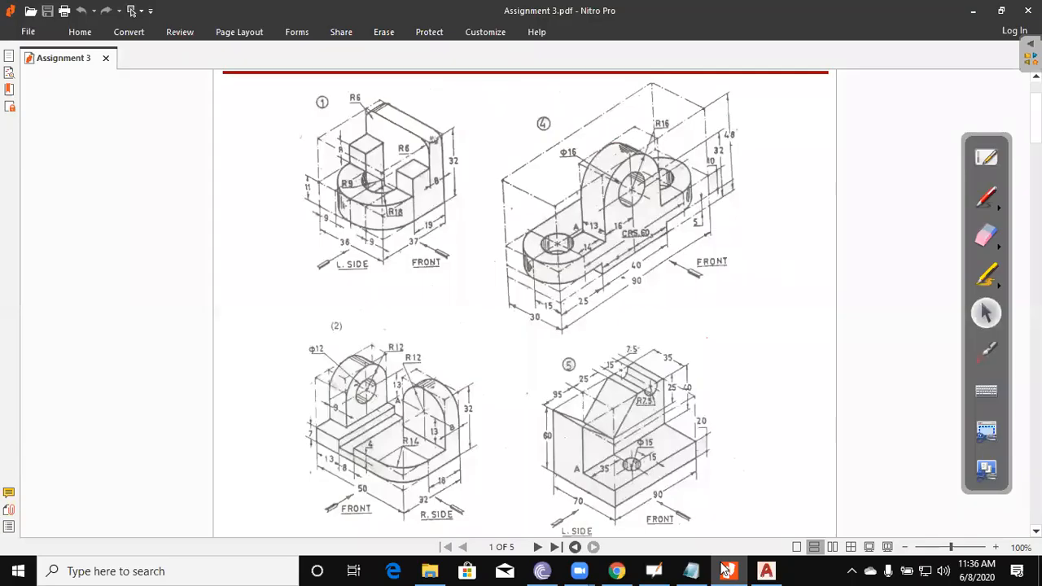
{"action": "left_click", "coordinate": [727, 571]}
{"action": "key", "text": "Escape"}
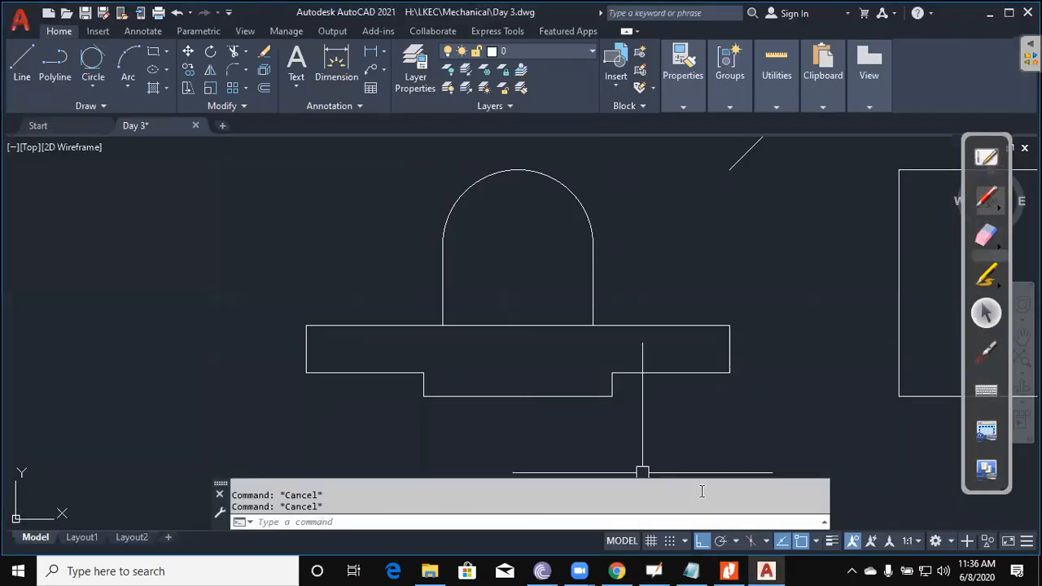
{"action": "type", "text": "c"}
{"action": "key", "text": "Return"}
{"action": "left_click", "coordinate": [518, 245]}
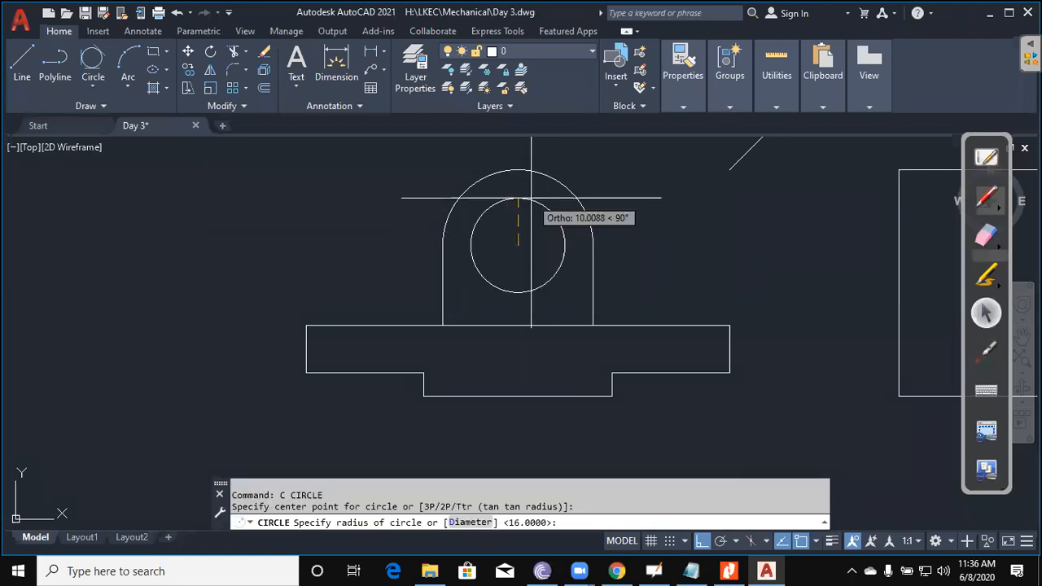
{"action": "type", "text": "8"}
{"action": "key", "text": "Return"}
{"action": "key", "text": "Escape"}
{"action": "key", "text": "Escape"}
Step: Trim the base's upper horizontal line between the arch's two vertical sides
{"action": "type", "text": "tr"}
{"action": "key", "text": "Return"}
{"action": "key", "text": "Return"}
{"action": "left_click", "coordinate": [555, 326]}
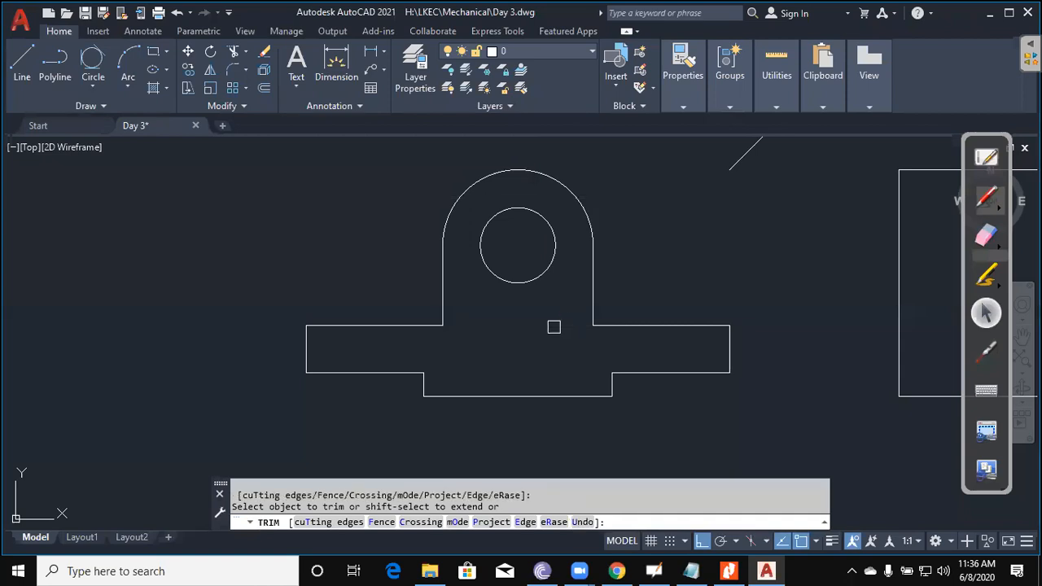
{"action": "key", "text": "Escape"}
{"action": "key", "text": "Escape"}
Step: Place horizontal construction lines through the lower and upper corners of the front view's base, across the side view
{"action": "scroll", "coordinate": [554, 326], "scroll_direction": "down", "scroll_amount": 4}
{"action": "mouse_move", "coordinate": [624, 349]}
{"action": "middle_mouse_down"}
{"action": "mouse_move", "coordinate": [570, 413]}
{"action": "mouse_move", "coordinate": [530, 399]}
{"action": "middle_mouse_up"}
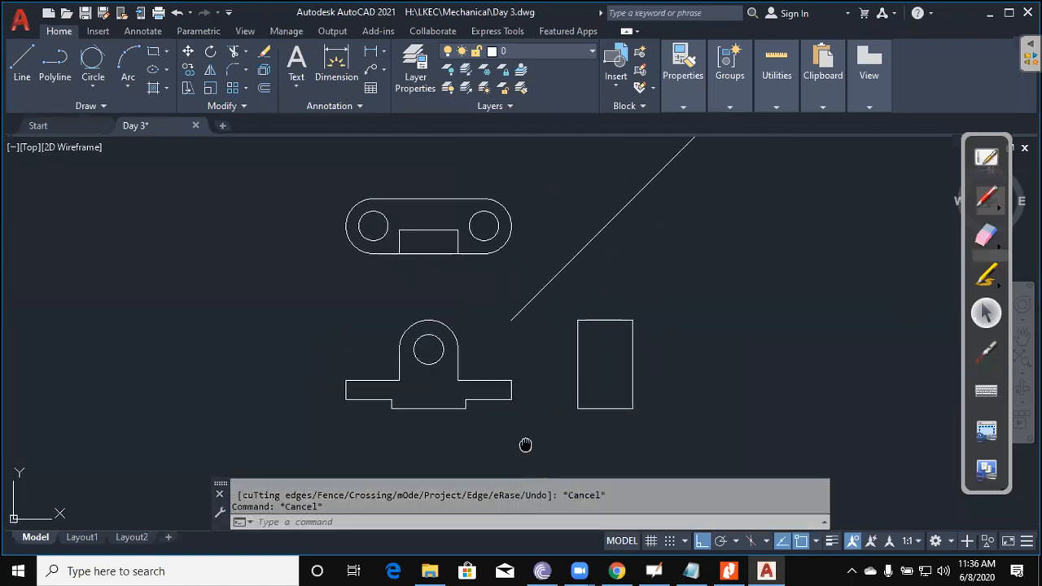
{"action": "middle_click_drag", "start_coordinate": [526, 443], "coordinate": [507, 441]}
{"action": "key", "text": "Escape"}
{"action": "type", "text": "xl"}
{"action": "key", "text": "Return"}
{"action": "type", "text": "h"}
{"action": "key", "text": "Return"}
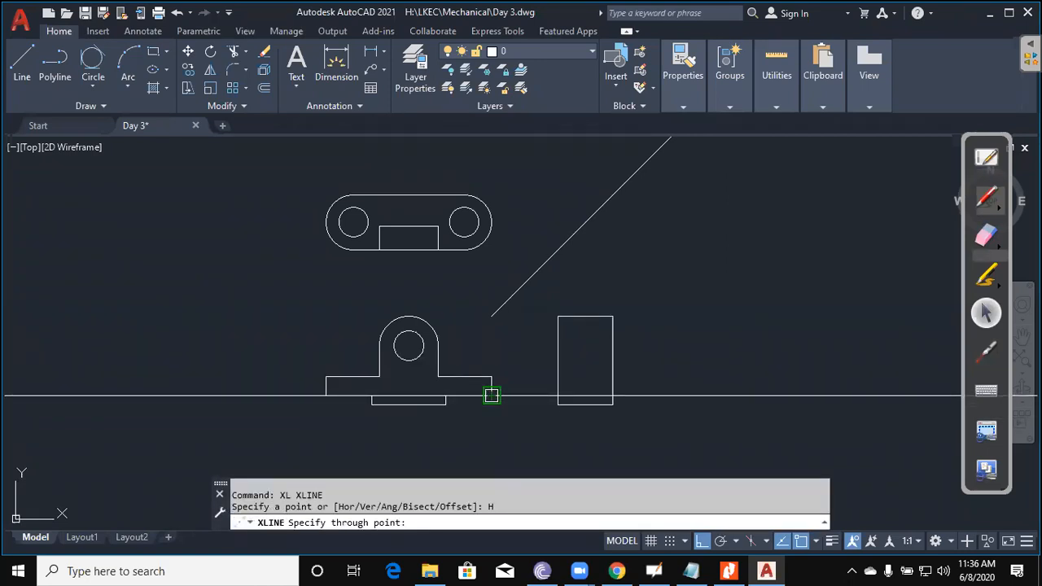
{"action": "left_click", "coordinate": [492, 396]}
{"action": "left_click", "coordinate": [491, 377]}
{"action": "key", "text": "Return"}
Step: Check drawing 4 in the Nitro Pro PDF, and in AutoCAD trim both horizontal construction lines outside the side view's rectangle
{"action": "scroll", "coordinate": [611, 407], "scroll_direction": "up", "scroll_amount": 2}
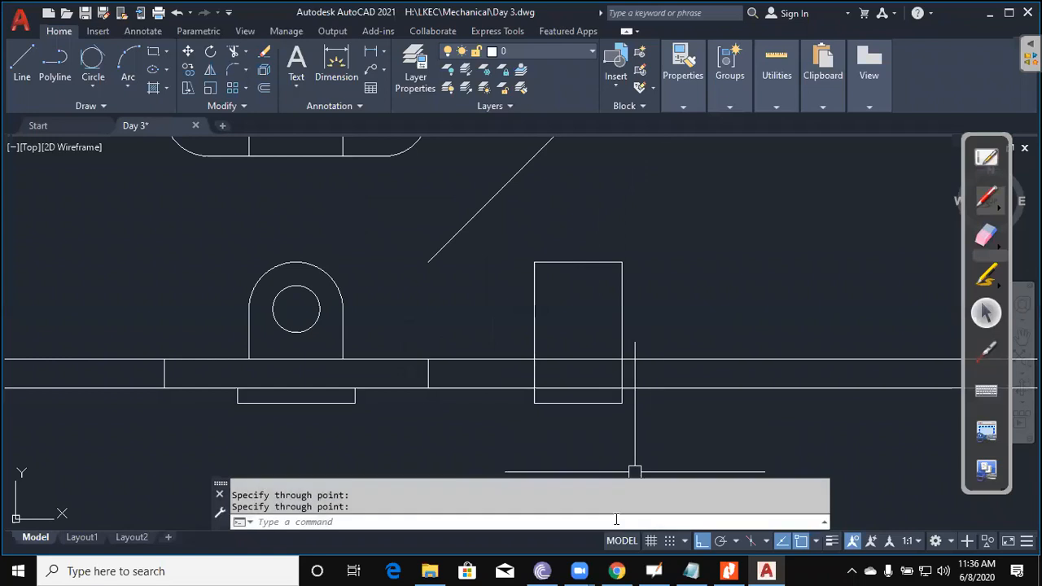
{"action": "left_click", "coordinate": [617, 572]}
{"action": "left_click", "coordinate": [619, 572]}
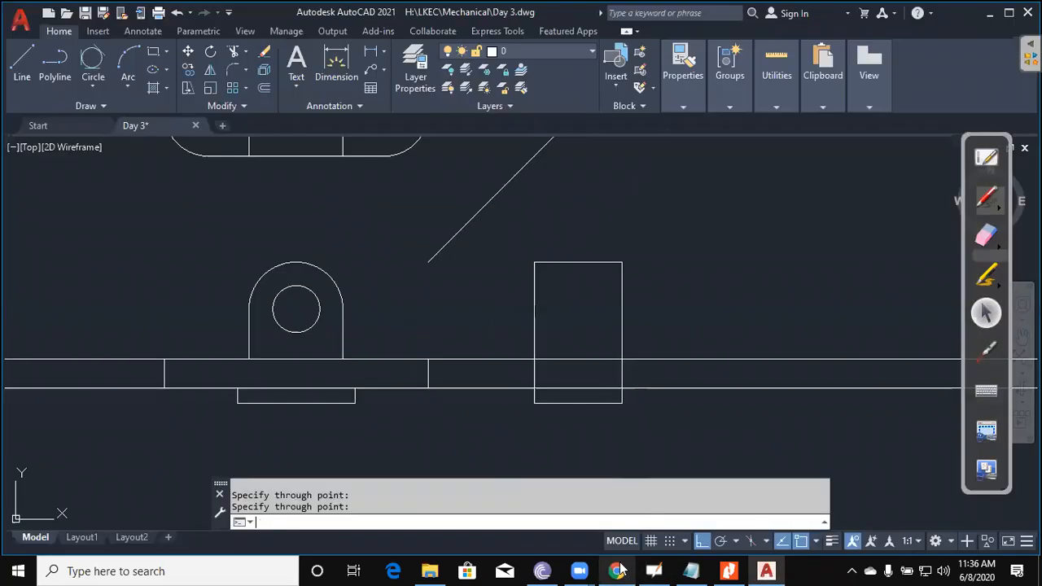
{"action": "left_click", "coordinate": [728, 571]}
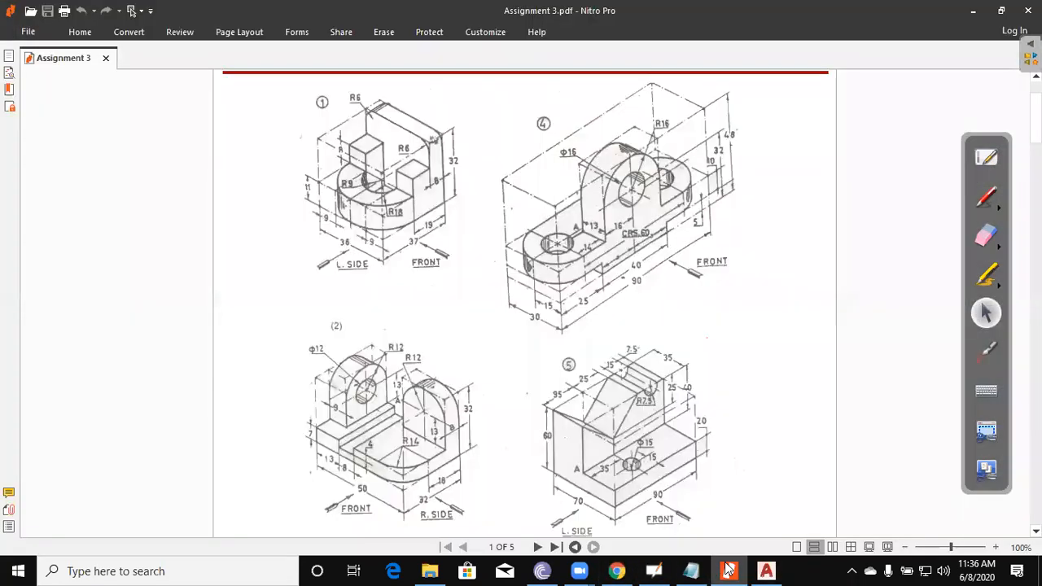
{"action": "left_click", "coordinate": [729, 572]}
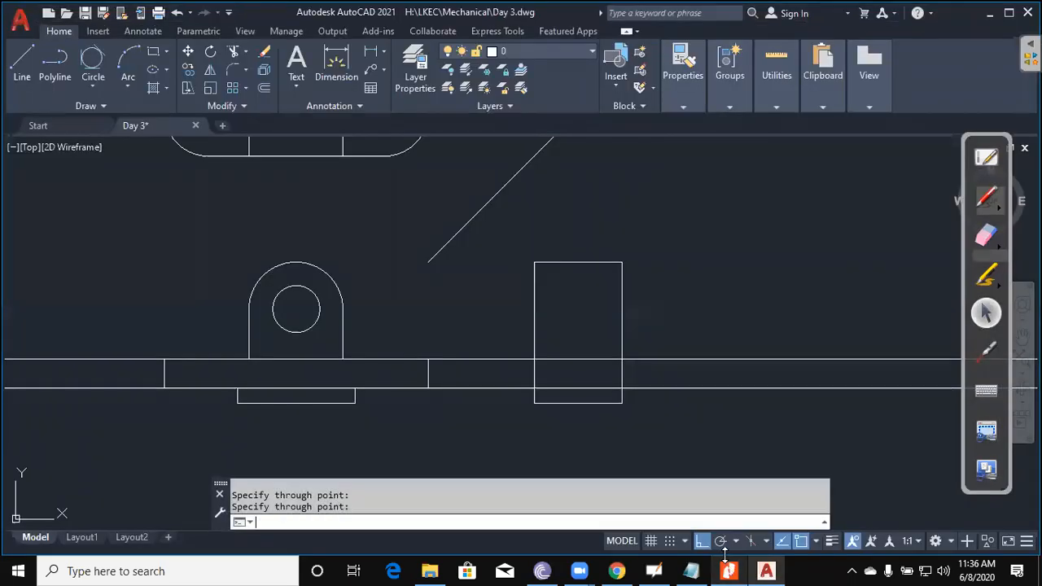
{"action": "key", "text": "Escape"}
{"action": "scroll", "coordinate": [670, 333], "scroll_direction": "down", "scroll_amount": 2}
{"action": "type", "text": "tr"}
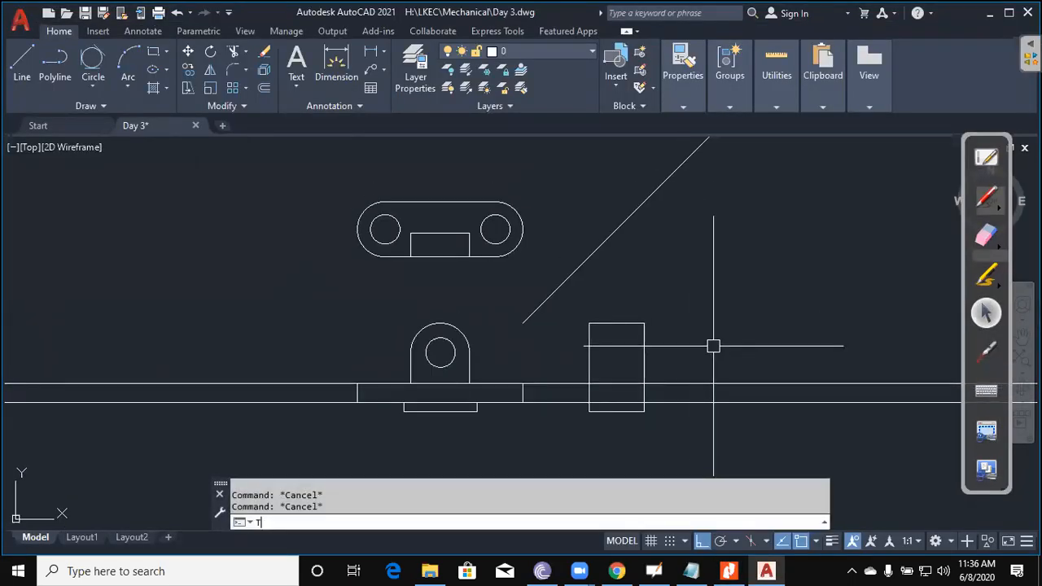
{"action": "key", "text": "Return"}
{"action": "scroll", "coordinate": [661, 380], "scroll_direction": "up", "scroll_amount": 2}
{"action": "left_click", "coordinate": [674, 348]}
{"action": "left_click", "coordinate": [443, 329]}
{"action": "key", "text": "Return"}
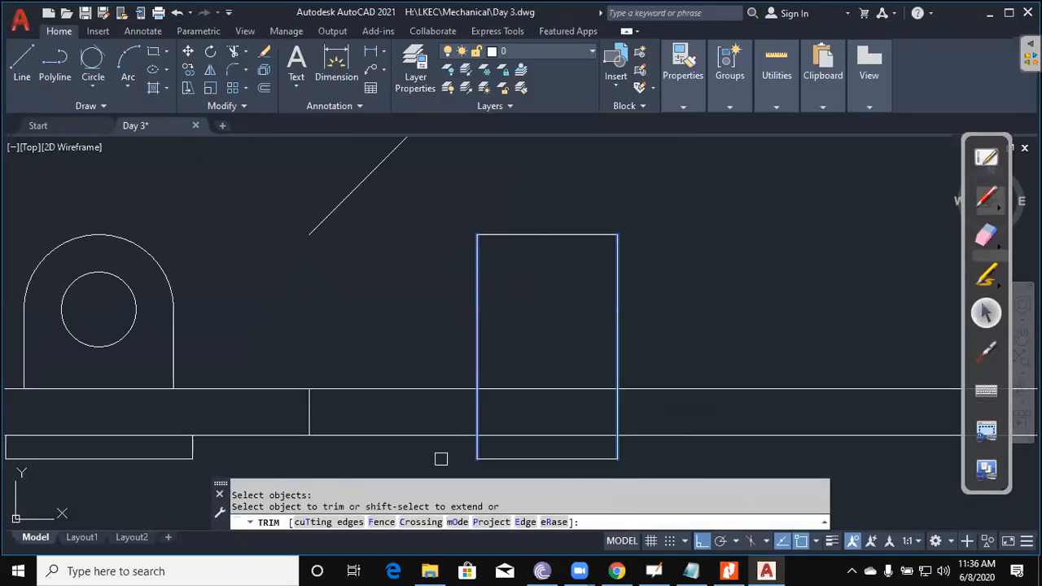
{"action": "left_click", "coordinate": [439, 447]}
{"action": "left_click", "coordinate": [449, 367]}
{"action": "left_click", "coordinate": [733, 469]}
{"action": "left_click", "coordinate": [697, 336]}
{"action": "scroll", "coordinate": [696, 337], "scroll_direction": "down", "scroll_amount": 3}
{"action": "key", "text": "Escape"}
Step: Place a horizontal construction line through the upper edge of the top view's small rectangle
{"action": "type", "text": "xl"}
{"action": "key", "text": "Return"}
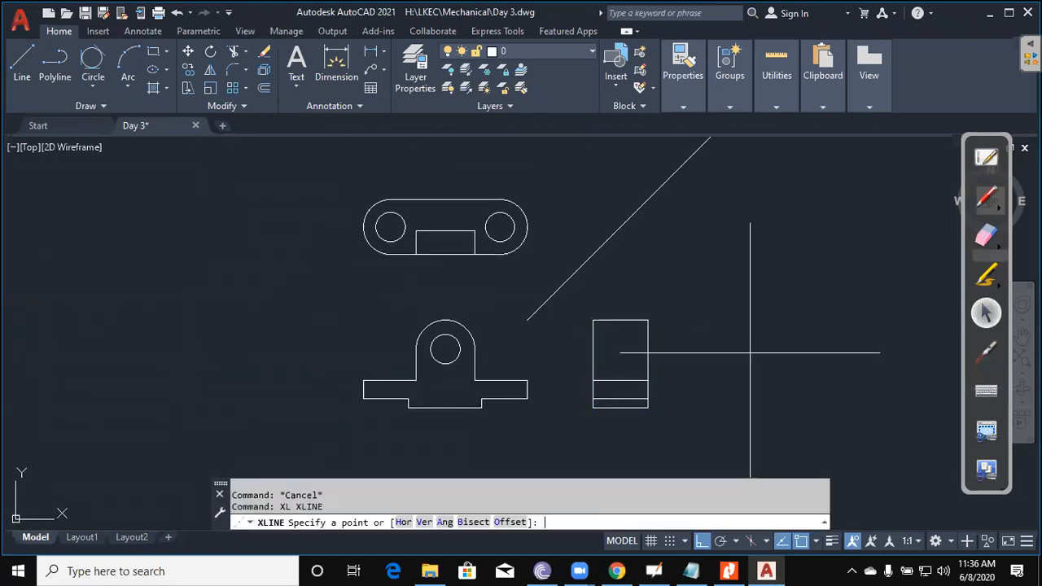
{"action": "type", "text": "h"}
{"action": "key", "text": "Return"}
{"action": "scroll", "coordinate": [475, 232], "scroll_direction": "up", "scroll_amount": 2}
{"action": "left_click", "coordinate": [479, 232]}
{"action": "key", "text": "Escape"}
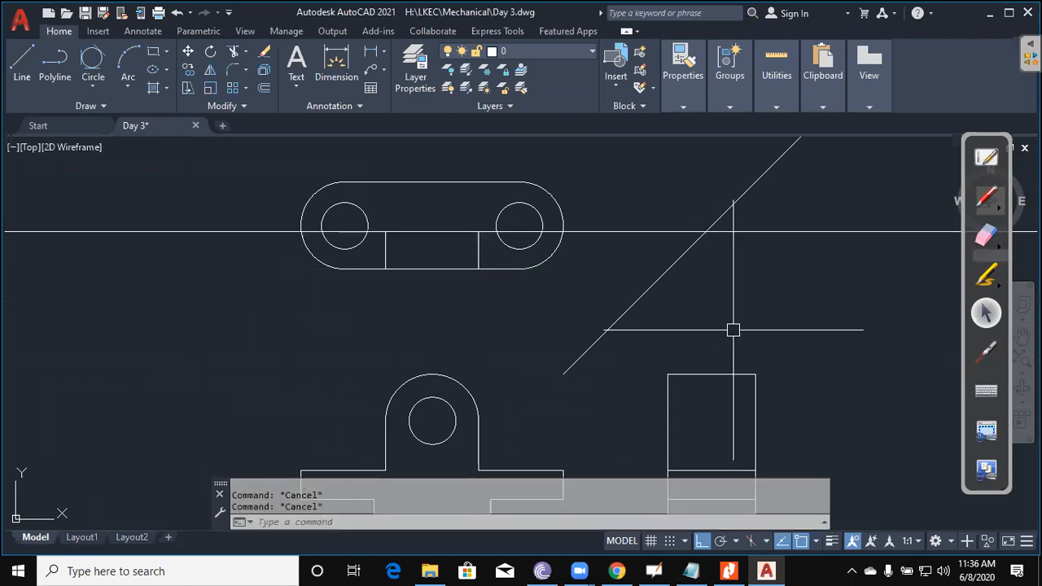
Step: Place a vertical construction line through the intersection of the horizontal construction line and the 45-degree projection line
{"action": "key", "text": "Return"}
{"action": "type", "text": "v"}
{"action": "key", "text": "Return"}
{"action": "left_click", "coordinate": [706, 232]}
{"action": "middle_click_drag", "start_coordinate": [761, 345], "coordinate": [749, 213]}
{"action": "key", "text": "Escape"}
{"action": "key", "text": "Escape"}
{"action": "key", "text": "Escape"}
Step: Trim the vertical construction line above the side view's top edge and below the base's upper line
{"action": "type", "text": "t"}
{"action": "key", "text": "Return"}
{"action": "left_click", "coordinate": [718, 242]}
{"action": "left_click", "coordinate": [715, 339]}
{"action": "key", "text": "Return"}
{"action": "left_click", "coordinate": [654, 441]}
{"action": "left_click", "coordinate": [714, 390]}
{"action": "left_click", "coordinate": [724, 200]}
{"action": "left_click", "coordinate": [664, 187]}
{"action": "key", "text": "Escape"}
{"action": "key", "text": "Escape"}
{"action": "key", "text": "Escape"}
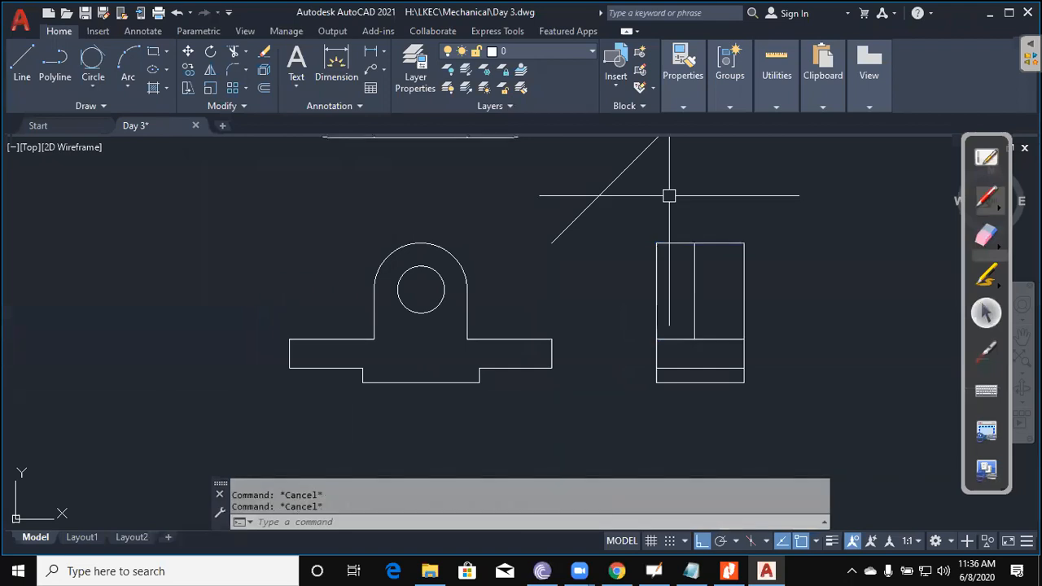
Step: Trim the side view's top and outer vertical edges beyond the new vertical line, leaving an L-shaped outline
{"action": "type", "text": "tr"}
{"action": "key", "text": "Return"}
{"action": "left_click", "coordinate": [716, 302]}
{"action": "left_click", "coordinate": [683, 283]}
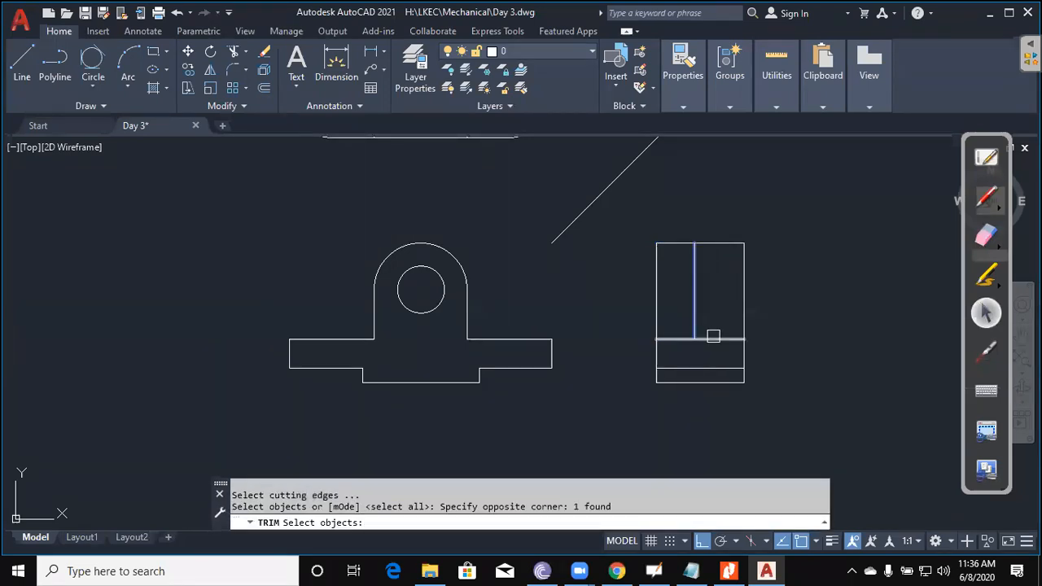
{"action": "key", "text": "Return"}
{"action": "left_click", "coordinate": [765, 244]}
{"action": "left_click", "coordinate": [739, 338]}
{"action": "left_click", "coordinate": [775, 292]}
{"action": "key", "text": "Escape"}
{"action": "key", "text": "Escape"}
Step: Erase the horizontal construction line running through the top view's small rectangle
{"action": "scroll", "coordinate": [736, 239], "scroll_direction": "down", "scroll_amount": 2}
{"action": "middle_click_drag", "start_coordinate": [760, 262], "coordinate": [733, 304]}
{"action": "left_click", "coordinate": [819, 245]}
{"action": "left_click", "coordinate": [792, 170]}
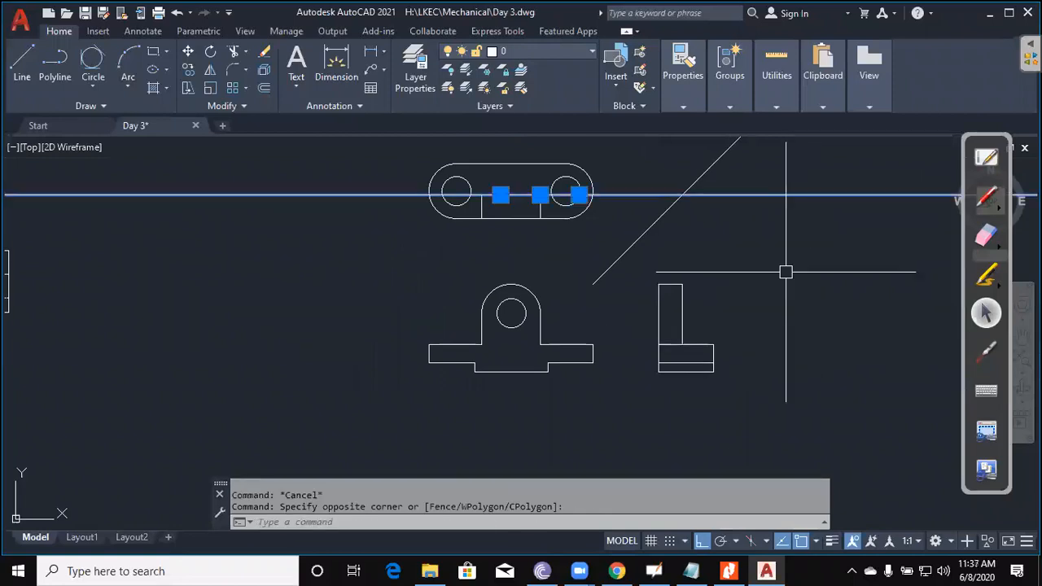
{"action": "type", "text": "e"}
{"action": "key", "text": "Return"}
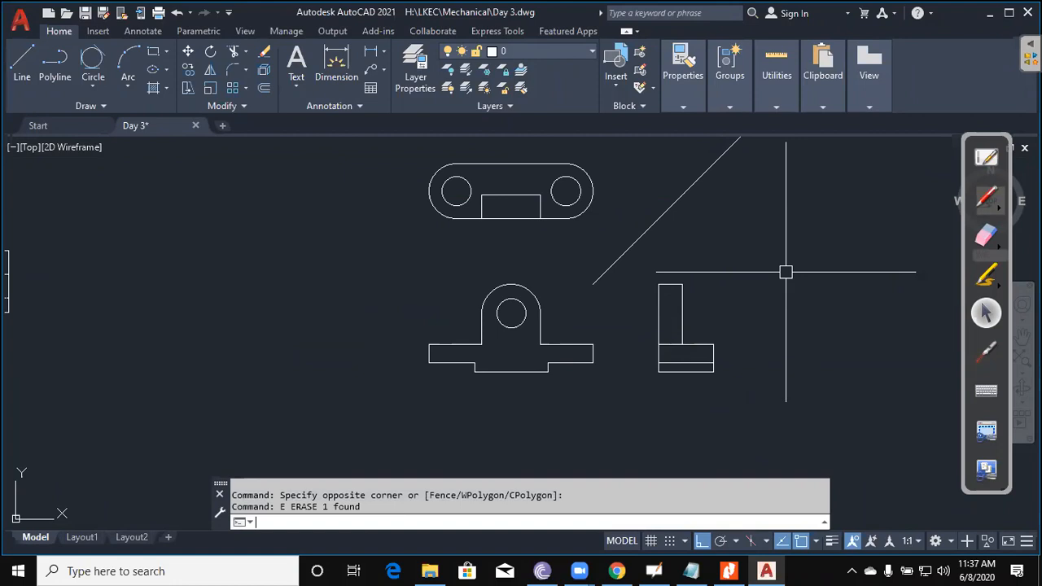
Step: Place vertical construction lines through both side quadrants of the top view's left circle
{"action": "key", "text": "Escape"}
{"action": "key", "text": "Escape"}
{"action": "type", "text": "x"}
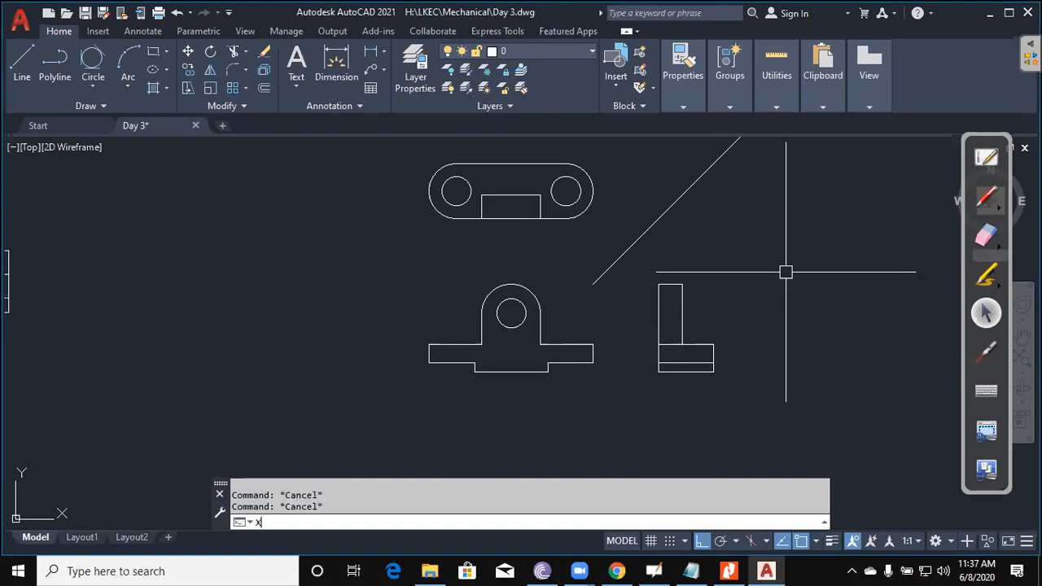
{"action": "type", "text": "l"}
{"action": "key", "text": "Return"}
{"action": "key", "text": "Return"}
{"action": "scroll", "coordinate": [477, 188], "scroll_direction": "up", "scroll_amount": 4}
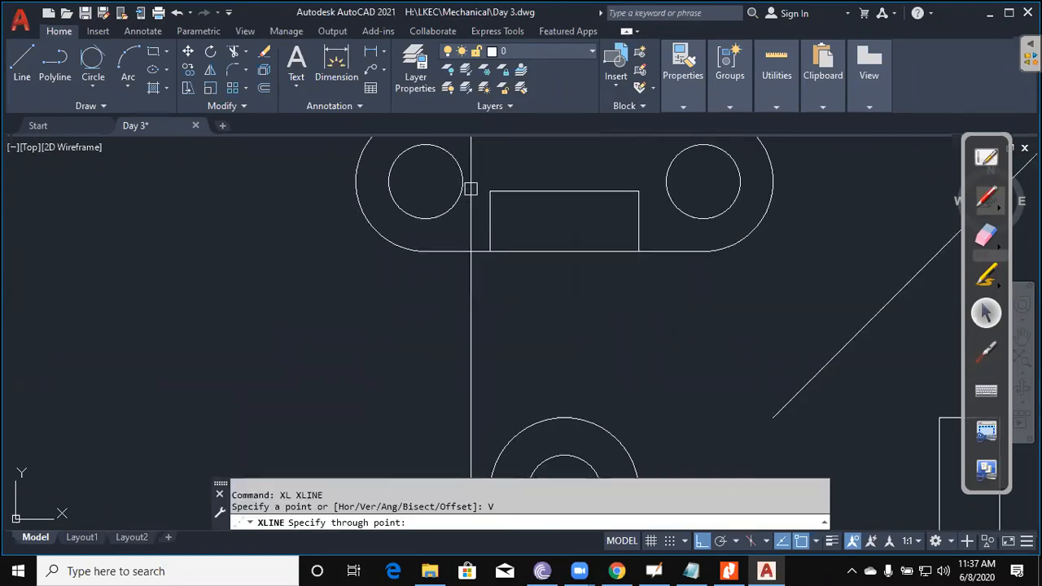
{"action": "left_click", "coordinate": [463, 180]}
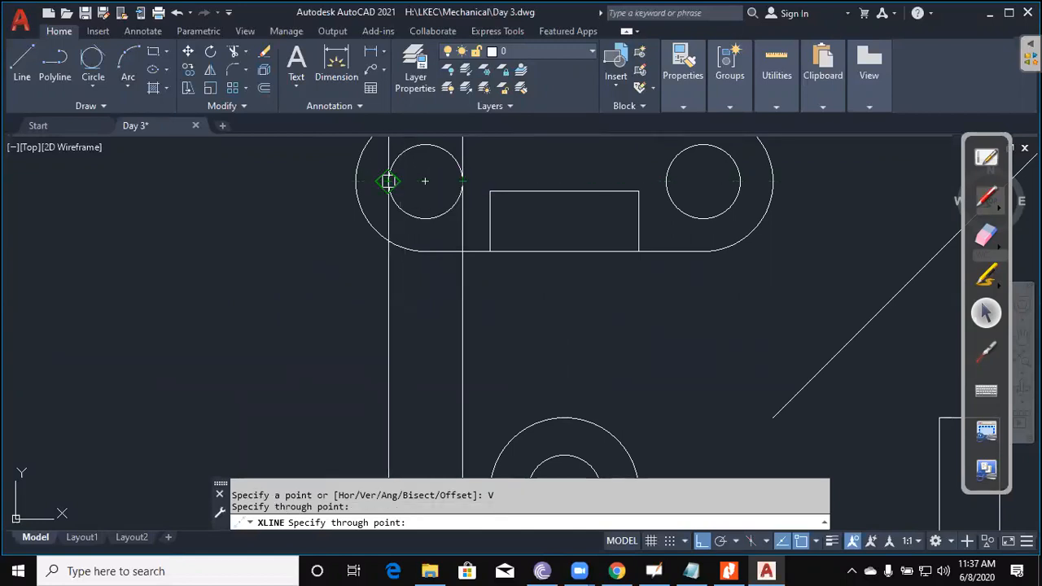
{"action": "left_click", "coordinate": [388, 180]}
{"action": "type", "text": "v"}
{"action": "key", "text": "Return"}
{"action": "key", "text": "Escape"}
{"action": "left_click", "coordinate": [670, 205]}
{"action": "left_click", "coordinate": [655, 220]}
{"action": "key", "text": "Delete"}
Step: Place vertical construction lines through both side quadrants of the top view's right circle
{"action": "type", "text": "xl"}
{"action": "key", "text": "Return"}
{"action": "type", "text": "v"}
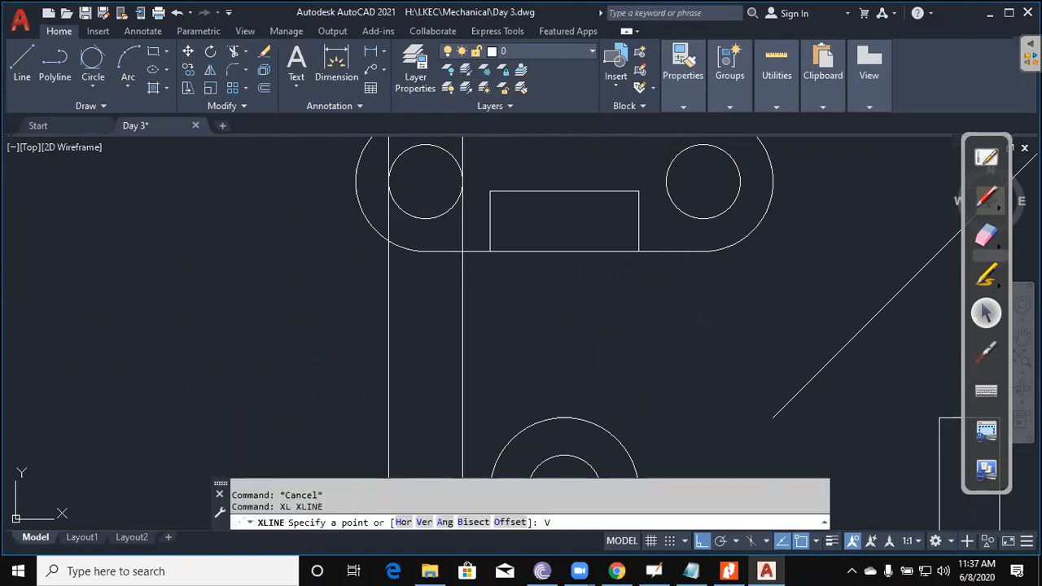
{"action": "key", "text": "Return"}
{"action": "left_click", "coordinate": [667, 181]}
{"action": "key", "text": "Escape"}
{"action": "scroll", "coordinate": [765, 263], "scroll_direction": "down", "scroll_amount": 3}
{"action": "key", "text": "Escape"}
Step: Trim the left pair of vertical construction lines below the front view's base, using the base's horizontal edges as cutting edges
{"action": "type", "text": "tr"}
{"action": "key", "text": "Return"}
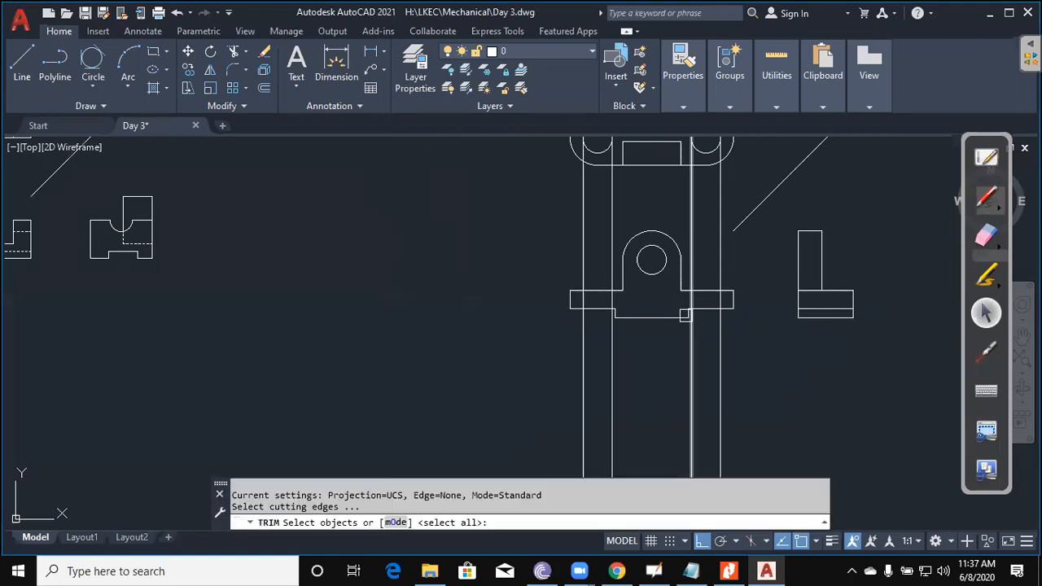
{"action": "scroll", "coordinate": [692, 314], "scroll_direction": "up", "scroll_amount": 4}
{"action": "left_click", "coordinate": [721, 302]}
{"action": "left_click", "coordinate": [733, 256]}
{"action": "left_click", "coordinate": [473, 257]}
{"action": "left_click", "coordinate": [464, 303]}
{"action": "key", "text": "Return"}
{"action": "left_click", "coordinate": [512, 382]}
{"action": "left_click", "coordinate": [400, 400]}
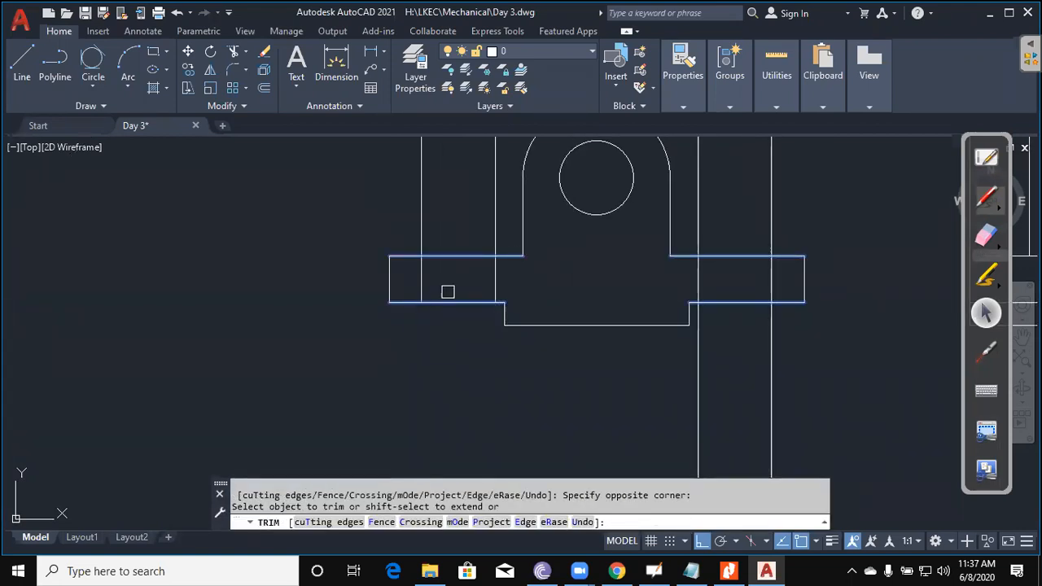
Step: Trim the left pair of construction lines above the front view's base and the right pair both above and below it
{"action": "left_click", "coordinate": [504, 230]}
{"action": "left_click", "coordinate": [405, 215]}
{"action": "left_click", "coordinate": [831, 228]}
{"action": "left_click", "coordinate": [693, 213]}
{"action": "left_click", "coordinate": [824, 402]}
{"action": "left_click", "coordinate": [649, 402]}
{"action": "key", "text": "Escape"}
{"action": "middle_click_drag", "start_coordinate": [719, 433], "coordinate": [707, 381]}
{"action": "key", "text": "Escape"}
{"action": "key", "text": "Escape"}
Step: Match the properties of a dashed hidden line in drawing 3 onto the four vertical hole lines in the front view's base
{"action": "type", "text": "MA"}
{"action": "key", "text": "Return"}
{"action": "scroll", "coordinate": [632, 345], "scroll_direction": "down", "scroll_amount": 4}
{"action": "middle_click_drag", "start_coordinate": [407, 366], "coordinate": [473, 375]}
{"action": "scroll", "coordinate": [265, 219], "scroll_direction": "up", "scroll_amount": 4}
{"action": "left_click", "coordinate": [331, 179]}
{"action": "scroll", "coordinate": [350, 258], "scroll_direction": "down", "scroll_amount": 4}
{"action": "middle_click_drag", "start_coordinate": [693, 310], "coordinate": [514, 321]}
{"action": "scroll", "coordinate": [659, 304], "scroll_direction": "up", "scroll_amount": 4}
{"action": "left_click", "coordinate": [579, 275]}
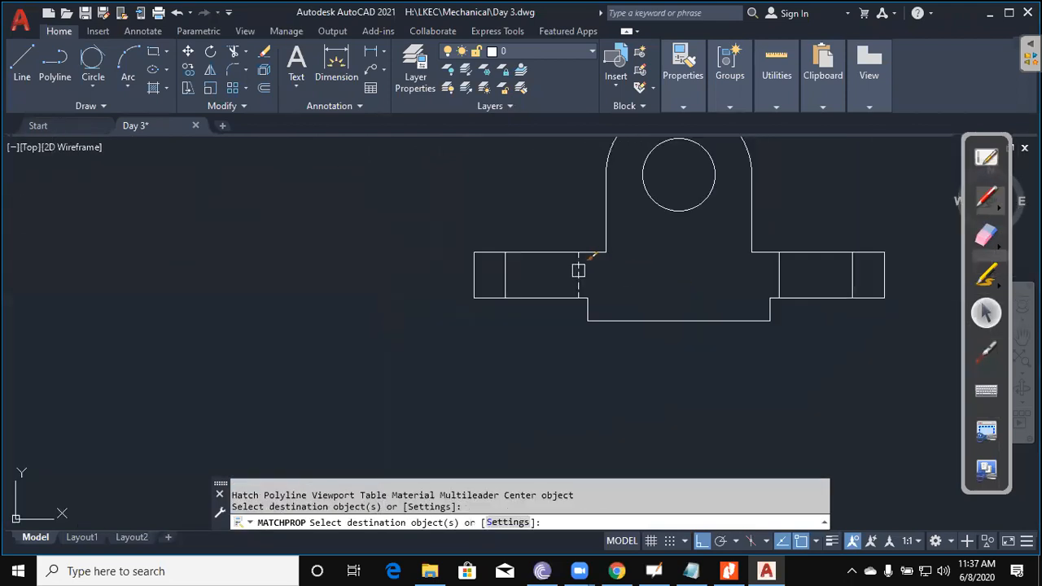
{"action": "left_click", "coordinate": [506, 275]}
{"action": "left_click", "coordinate": [854, 274]}
{"action": "left_click", "coordinate": [778, 275]}
{"action": "scroll", "coordinate": [774, 275], "scroll_direction": "down", "scroll_amount": 4}
{"action": "middle_click_drag", "start_coordinate": [650, 378], "coordinate": [612, 388]}
{"action": "key", "text": "Escape"}
{"action": "key", "text": "Escape"}
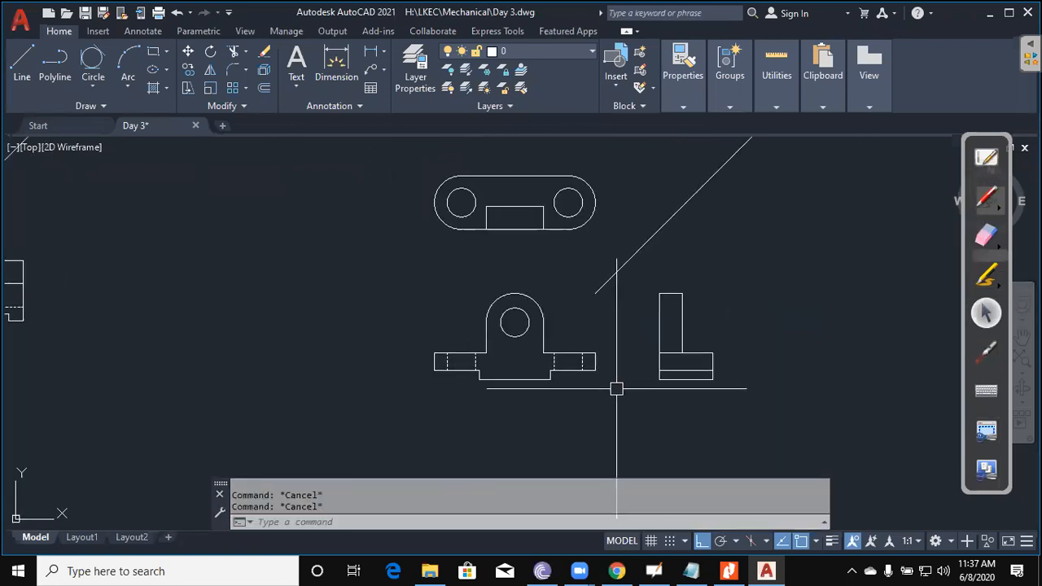
Step: Place vertical construction lines through the two bottom corners of the front view's base, across the top view
{"action": "middle_click_drag", "start_coordinate": [565, 410], "coordinate": [545, 403]}
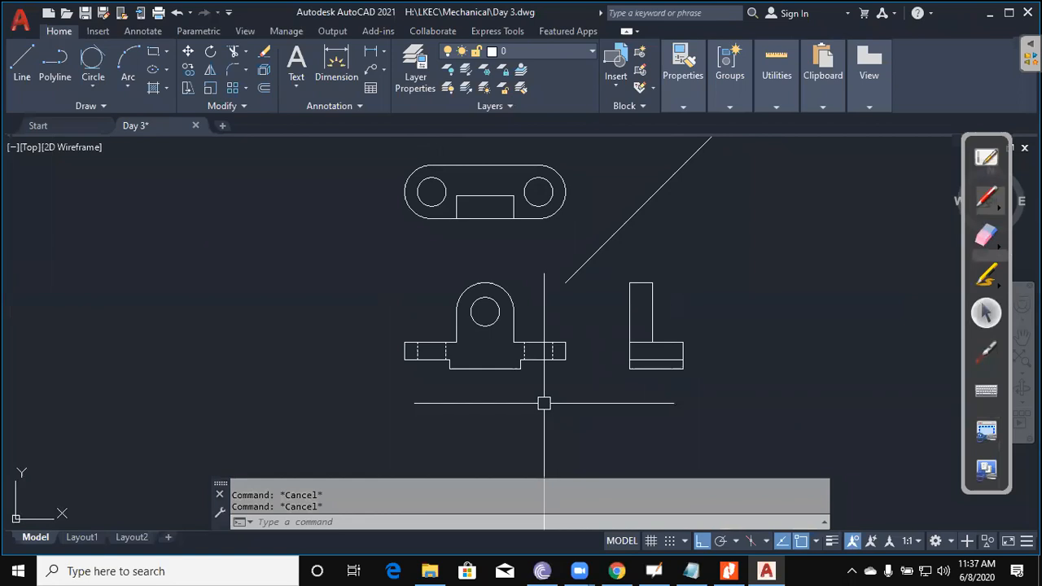
{"action": "type", "text": "xl"}
{"action": "key", "text": "Return"}
{"action": "key", "text": "Return"}
{"action": "scroll", "coordinate": [460, 367], "scroll_direction": "up", "scroll_amount": 4}
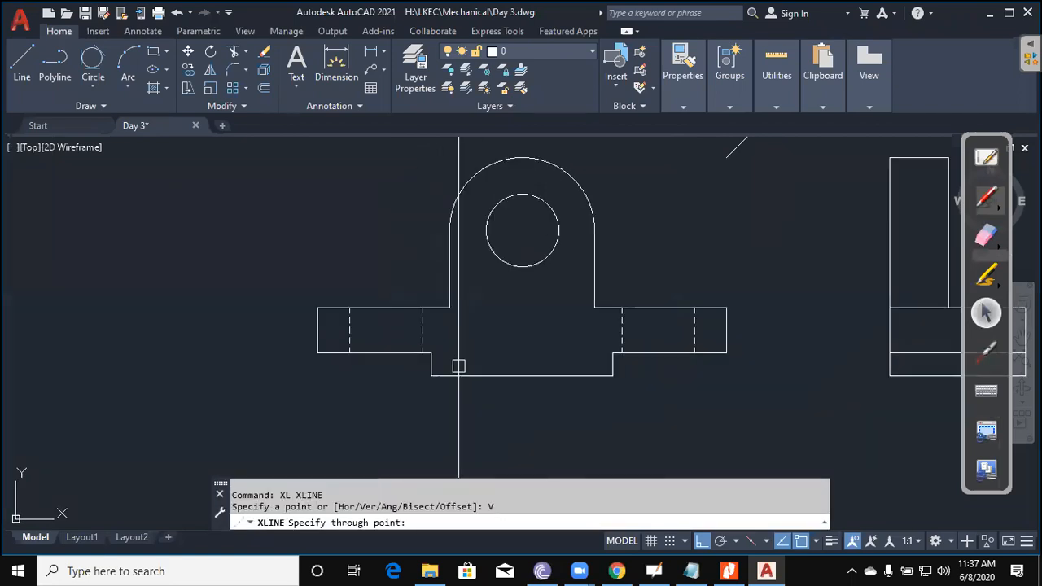
{"action": "left_click", "coordinate": [432, 376]}
{"action": "left_click", "coordinate": [613, 376]}
{"action": "scroll", "coordinate": [618, 338], "scroll_direction": "down", "scroll_amount": 2}
{"action": "middle_click_drag", "start_coordinate": [639, 258], "coordinate": [641, 418]}
{"action": "key", "text": "Escape"}
{"action": "key", "text": "Escape"}
{"action": "key", "text": "Escape"}
Step: Trim both vertical construction lines above and below the top view's rounded outline
{"action": "type", "text": "tr"}
{"action": "key", "text": "Return"}
{"action": "left_click", "coordinate": [561, 283]}
{"action": "left_click", "coordinate": [556, 200]}
{"action": "key", "text": "Return"}
{"action": "left_click", "coordinate": [651, 358]}
{"action": "left_click", "coordinate": [516, 340]}
{"action": "left_click", "coordinate": [658, 172]}
{"action": "left_click", "coordinate": [469, 169]}
{"action": "key", "text": "Escape"}
{"action": "key", "text": "Escape"}
{"action": "key", "text": "Escape"}
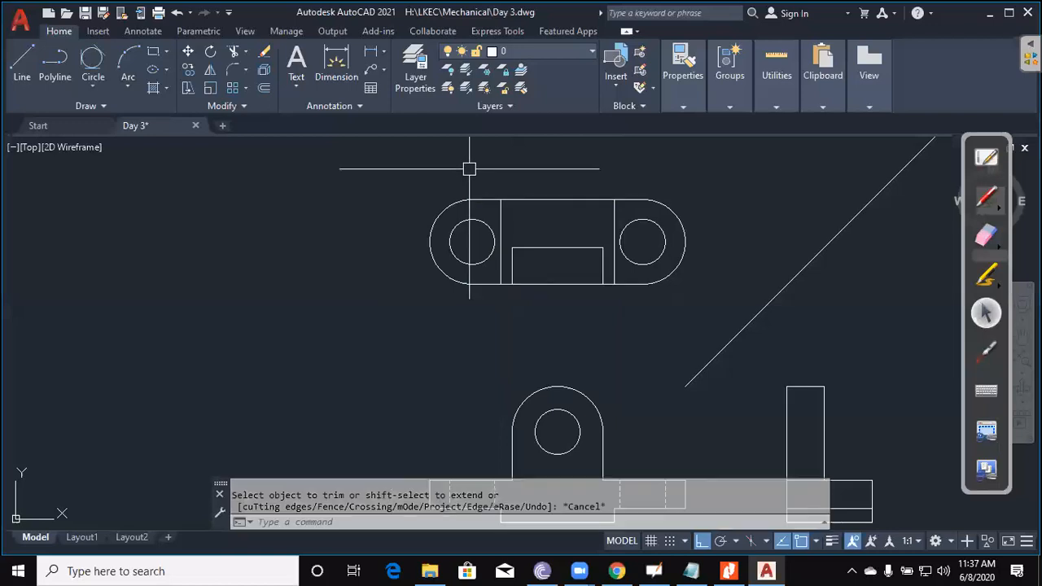
Step: Match the properties of the front view's dashed hole line onto the vertical base lines projected into the top view
{"action": "type", "text": "ma"}
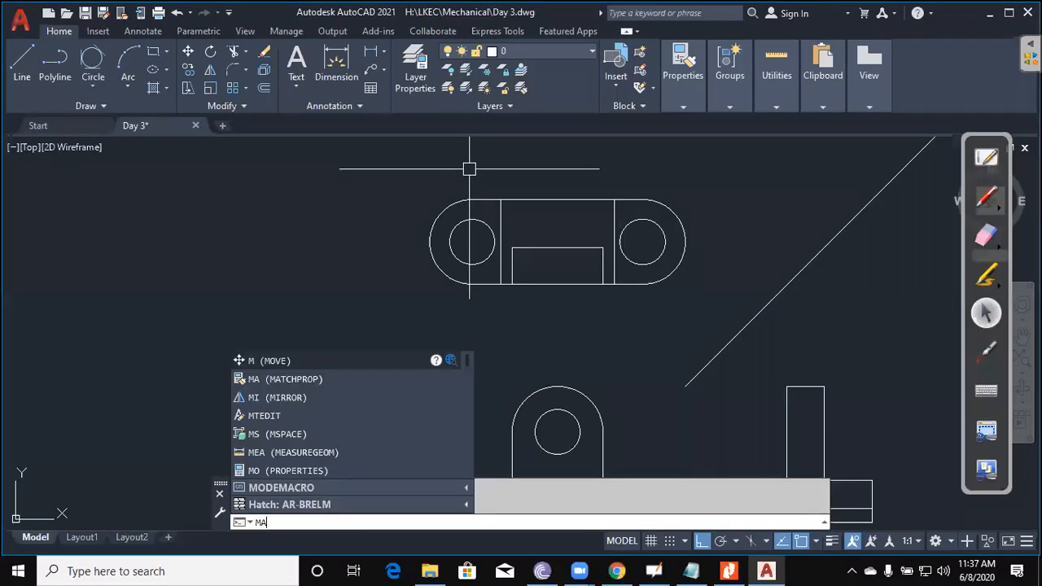
{"action": "key", "text": "Return"}
{"action": "scroll", "coordinate": [558, 200], "scroll_direction": "down", "scroll_amount": 4}
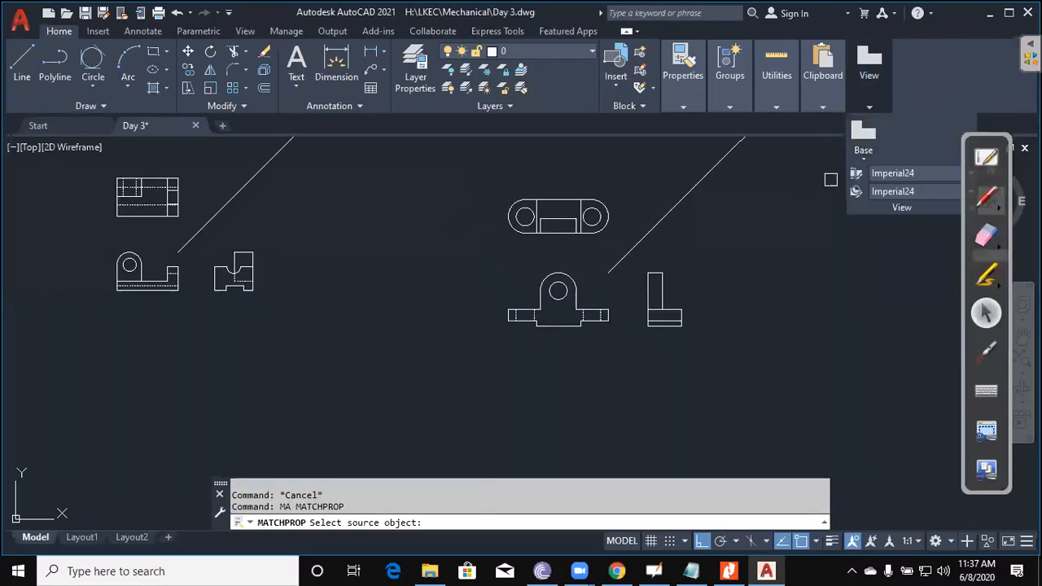
{"action": "scroll", "coordinate": [561, 361], "scroll_direction": "up", "scroll_amount": 4}
{"action": "left_click", "coordinate": [508, 300]}
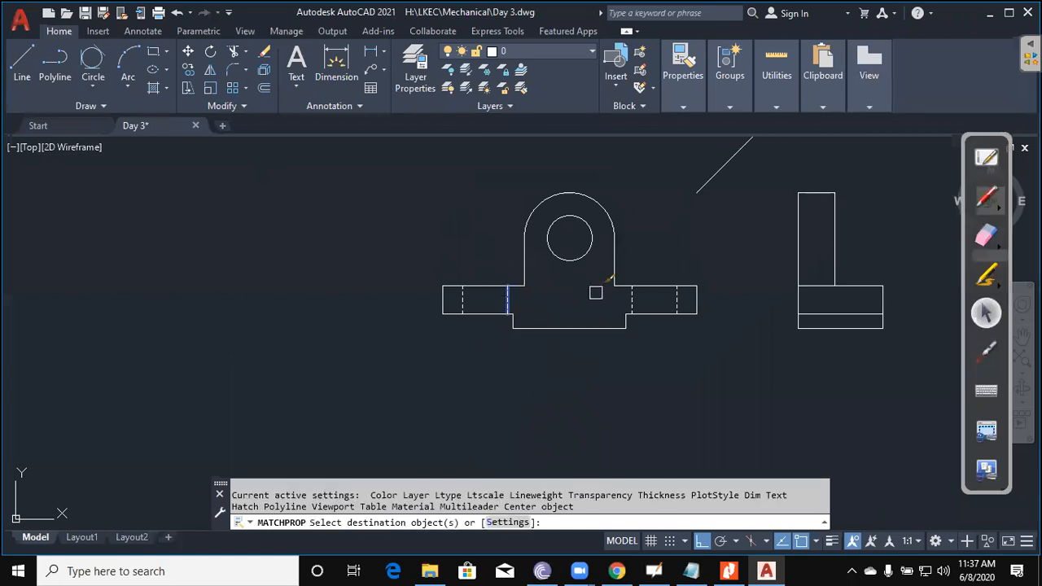
{"action": "middle_click_drag", "start_coordinate": [596, 293], "coordinate": [591, 488]}
{"action": "left_click", "coordinate": [617, 222]}
{"action": "key", "text": "Escape"}
{"action": "scroll", "coordinate": [570, 233], "scroll_direction": "down", "scroll_amount": 2}
{"action": "middle_click_drag", "start_coordinate": [681, 399], "coordinate": [529, 357]}
{"action": "scroll", "coordinate": [530, 356], "scroll_direction": "up", "scroll_amount": 2}
{"action": "key", "text": "Escape"}
{"action": "key", "text": "Escape"}
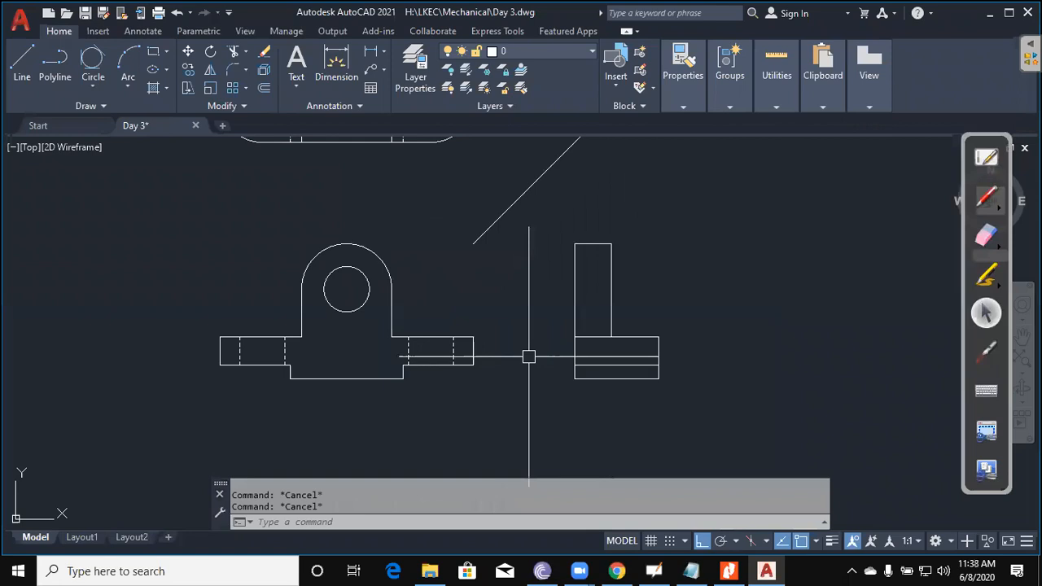
Step: Place horizontal construction lines through the lower and upper quadrants of the front view's arch hole, across the side view
{"action": "type", "text": "xl"}
{"action": "key", "text": "Return"}
{"action": "type", "text": "h"}
{"action": "key", "text": "Return"}
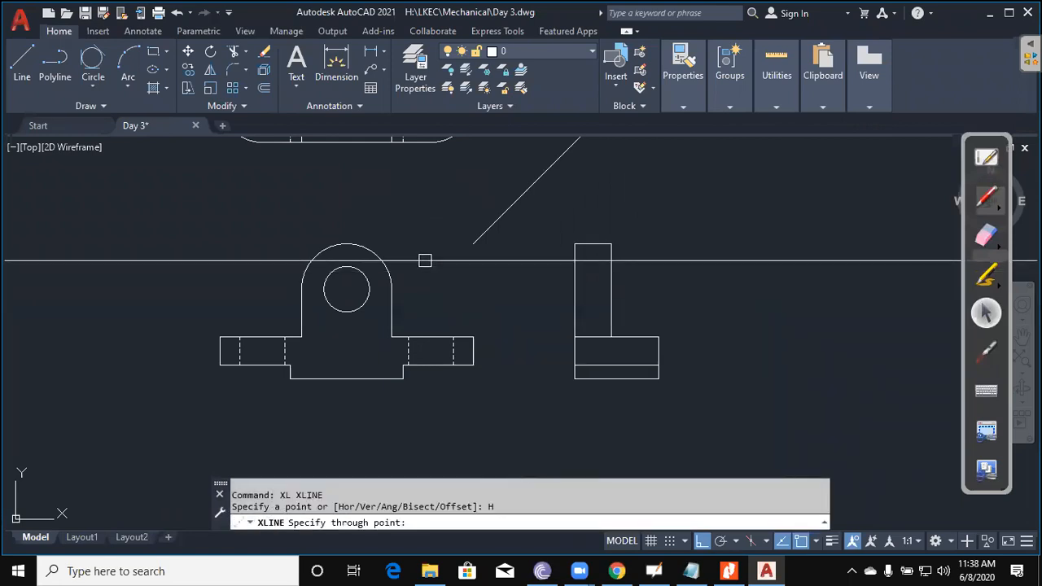
{"action": "left_click", "coordinate": [346, 311]}
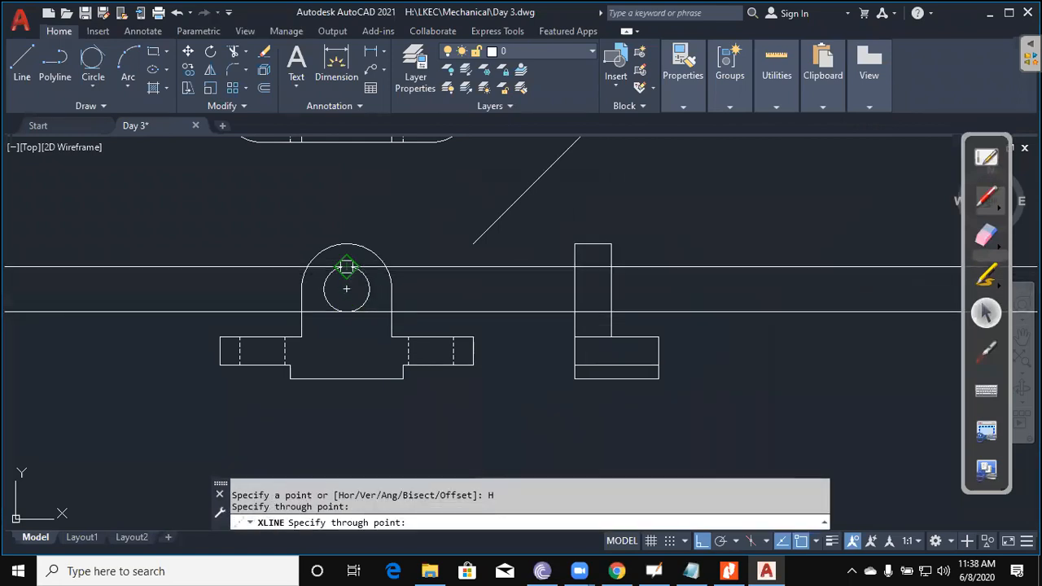
{"action": "left_click", "coordinate": [346, 266]}
{"action": "key", "text": "Escape"}
{"action": "key", "text": "Escape"}
{"action": "key", "text": "Escape"}
Step: Trim both horizontal construction lines on either side of the side view's upright
{"action": "type", "text": "tr"}
{"action": "key", "text": "Return"}
{"action": "left_click", "coordinate": [642, 287]}
{"action": "left_click", "coordinate": [548, 293]}
{"action": "key", "text": "Return"}
{"action": "left_click", "coordinate": [554, 355]}
{"action": "left_click", "coordinate": [534, 261]}
{"action": "left_click", "coordinate": [702, 329]}
{"action": "left_click", "coordinate": [674, 236]}
{"action": "key", "text": "Escape"}
{"action": "key", "text": "Escape"}
{"action": "key", "text": "Escape"}
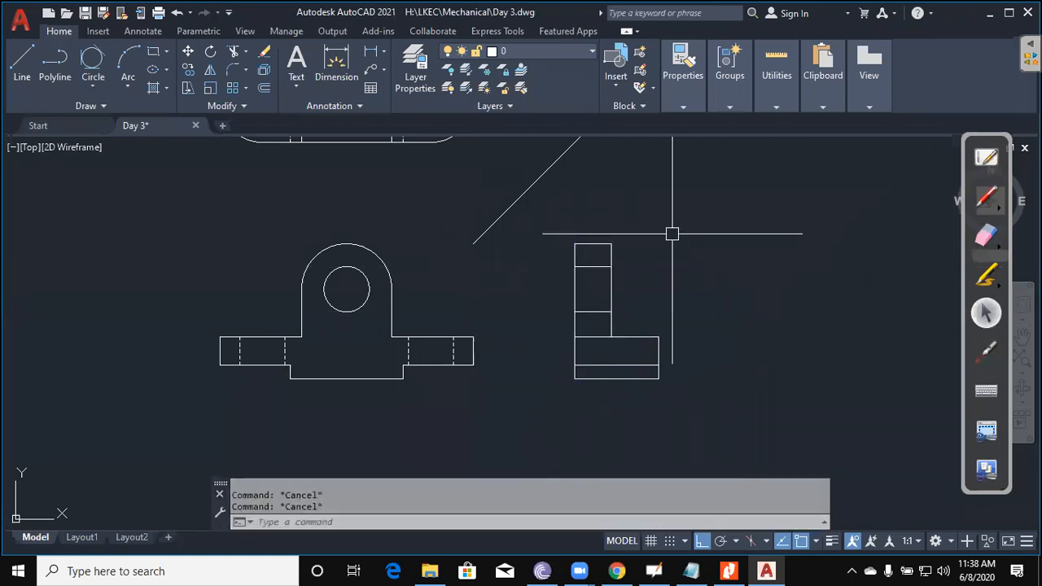
Step: Match the properties of the front view's dashed hole line onto both horizontal hole lines in the side view's upright
{"action": "type", "text": "ma"}
{"action": "key", "text": "Return"}
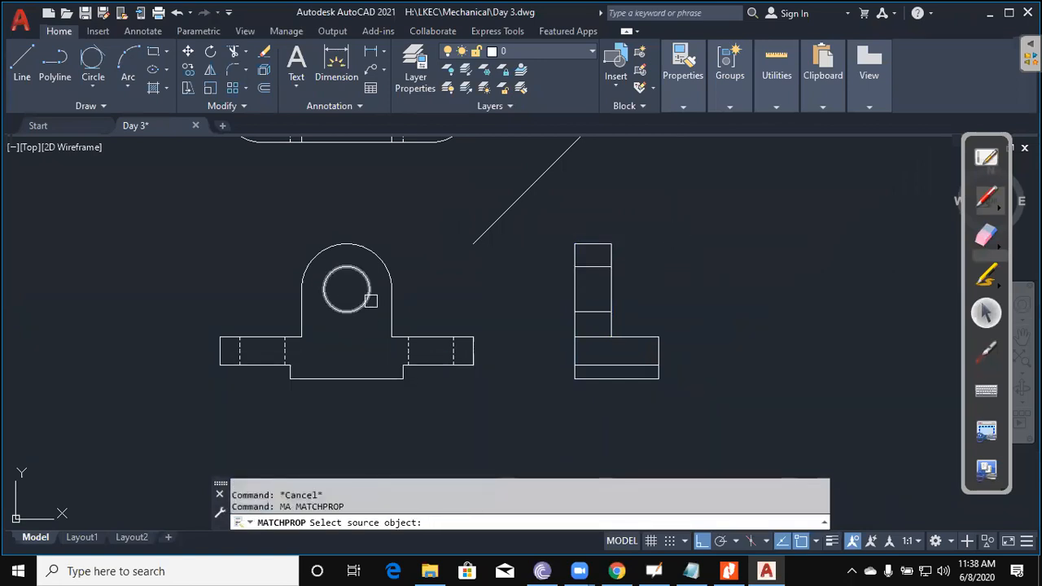
{"action": "left_click", "coordinate": [409, 350]}
{"action": "left_click", "coordinate": [592, 309]}
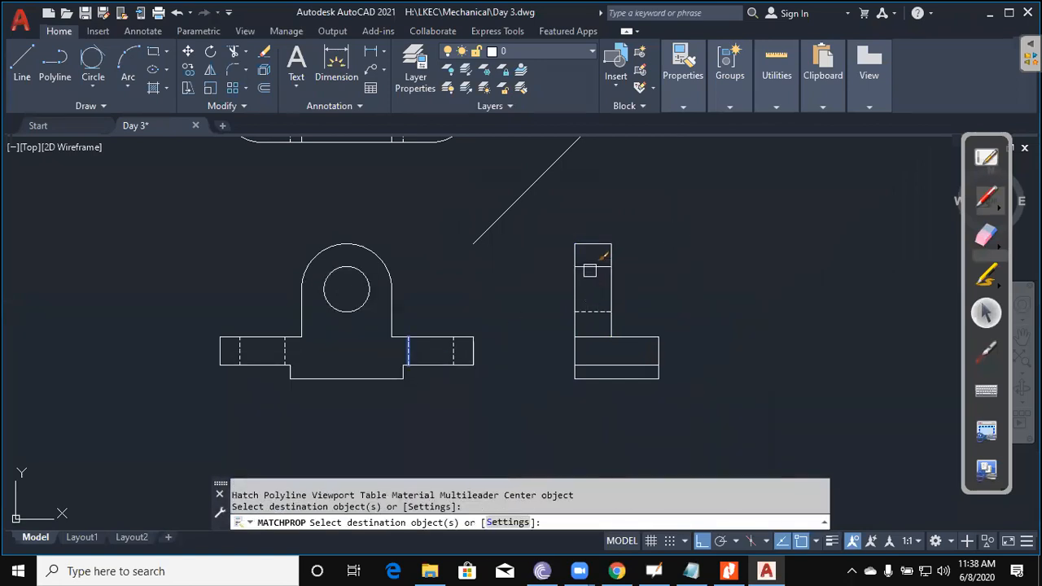
{"action": "left_click", "coordinate": [590, 269]}
{"action": "key", "text": "Escape"}
{"action": "key", "text": "Escape"}
{"action": "scroll", "coordinate": [753, 306], "scroll_direction": "down", "scroll_amount": 4}
{"action": "middle_click_drag", "start_coordinate": [792, 320], "coordinate": [713, 343]}
{"action": "key", "text": "Escape"}
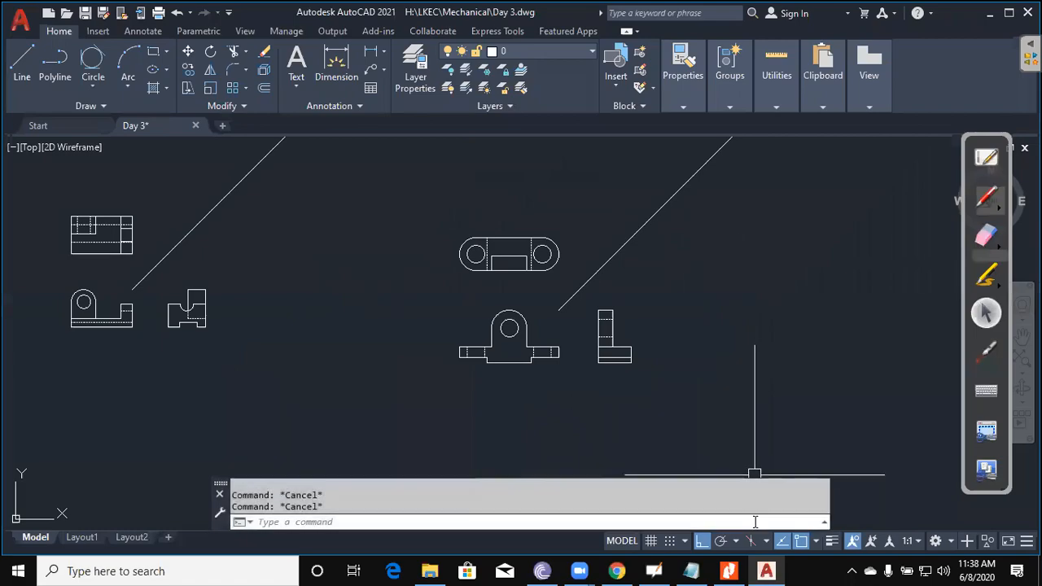
Step: Switch to the Assignment 3 PDF in Nitro Pro and look through the remaining isometric drawings on pages 1 to 3
{"action": "left_click", "coordinate": [729, 571]}
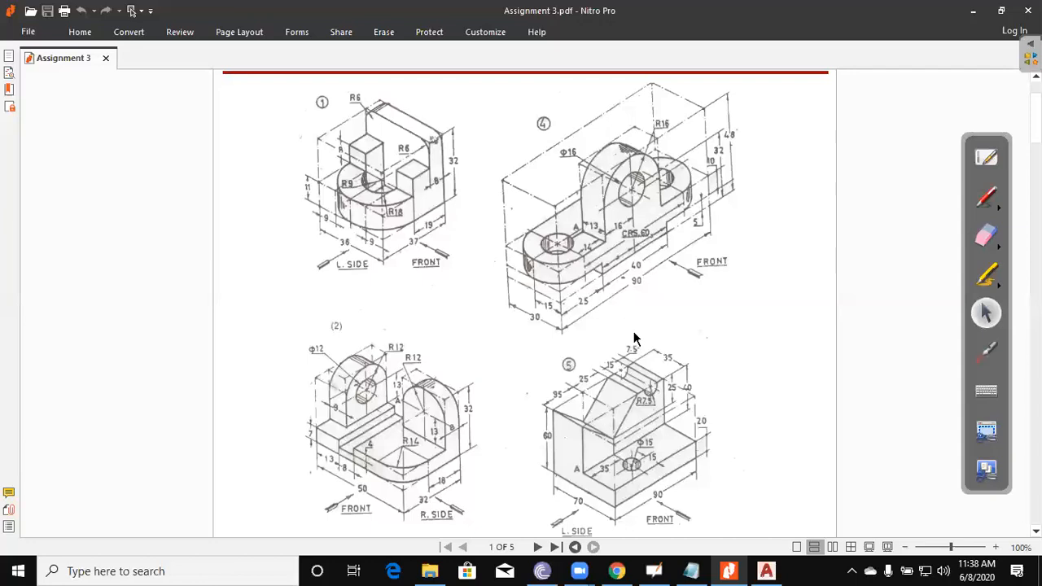
{"action": "scroll", "coordinate": [660, 250], "scroll_direction": "down", "scroll_amount": 1}
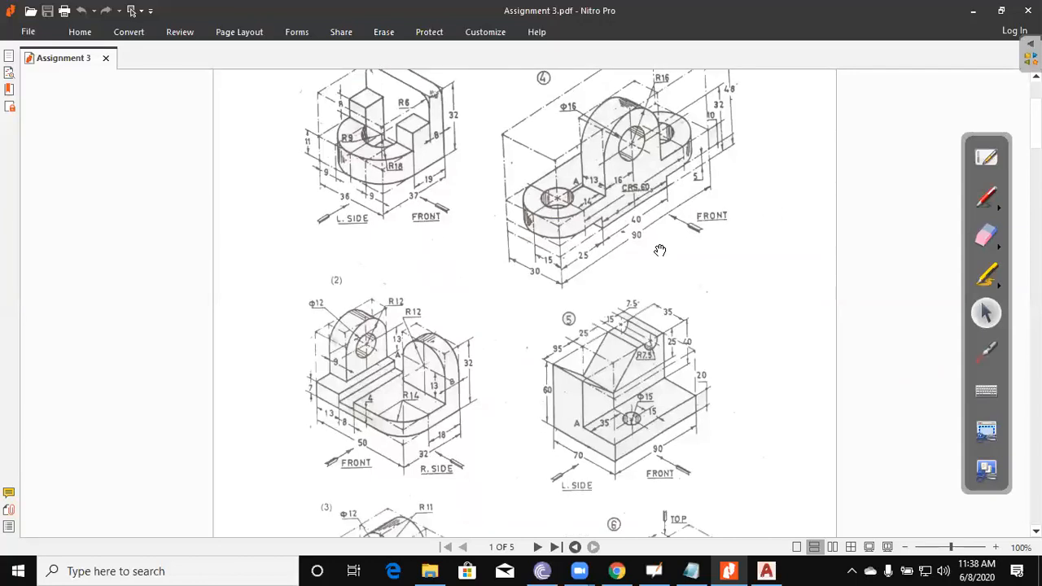
{"action": "scroll", "coordinate": [469, 262], "scroll_direction": "down", "scroll_amount": 2}
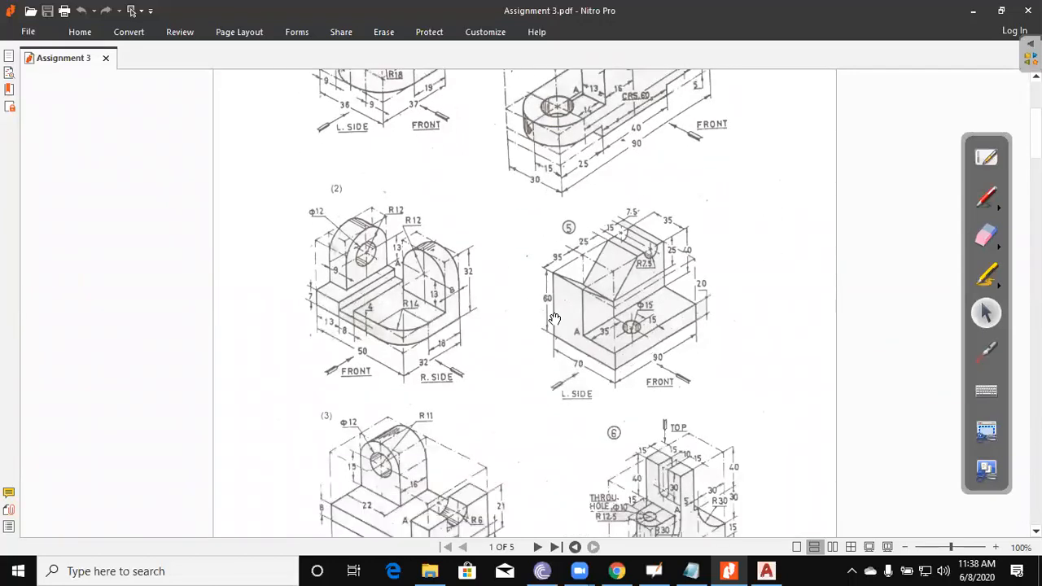
{"action": "scroll", "coordinate": [554, 321], "scroll_direction": "down", "scroll_amount": 1}
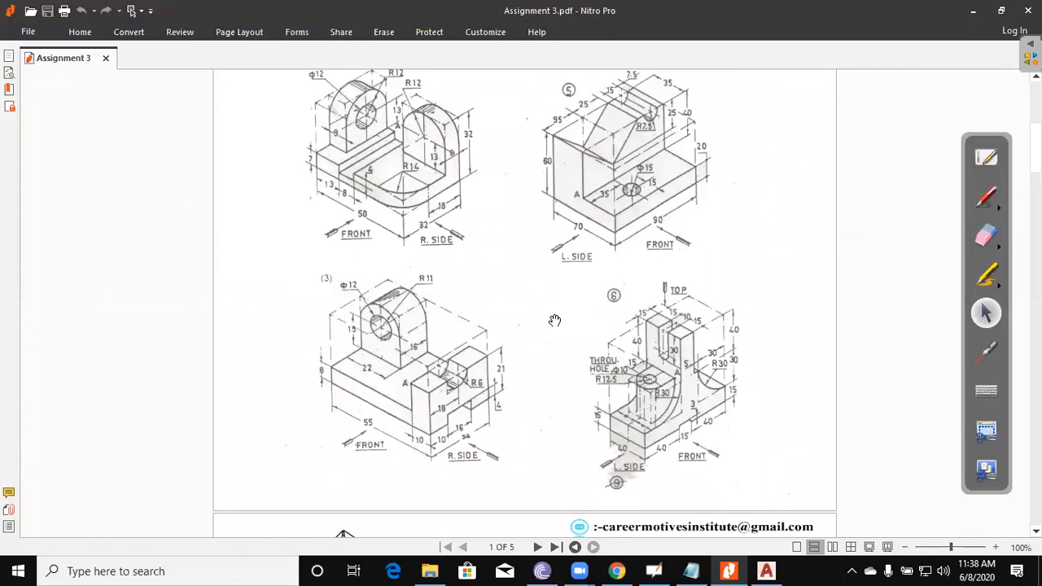
{"action": "scroll", "coordinate": [554, 321], "scroll_direction": "down", "scroll_amount": 6}
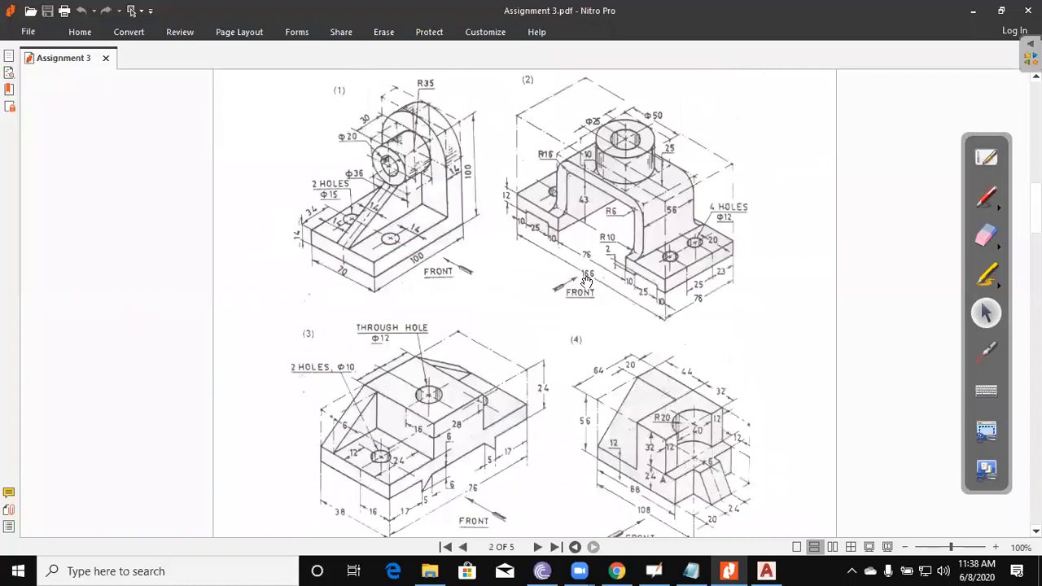
{"action": "scroll", "coordinate": [619, 410], "scroll_direction": "down", "scroll_amount": 1}
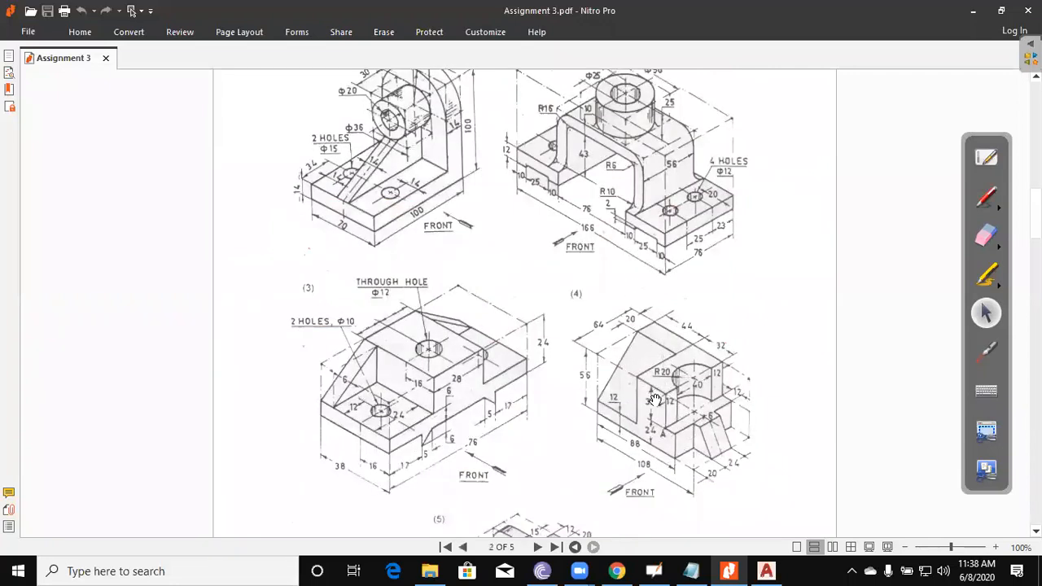
{"action": "scroll", "coordinate": [638, 356], "scroll_direction": "down", "scroll_amount": 7}
{"action": "scroll", "coordinate": [640, 356], "scroll_direction": "down", "scroll_amount": 13}
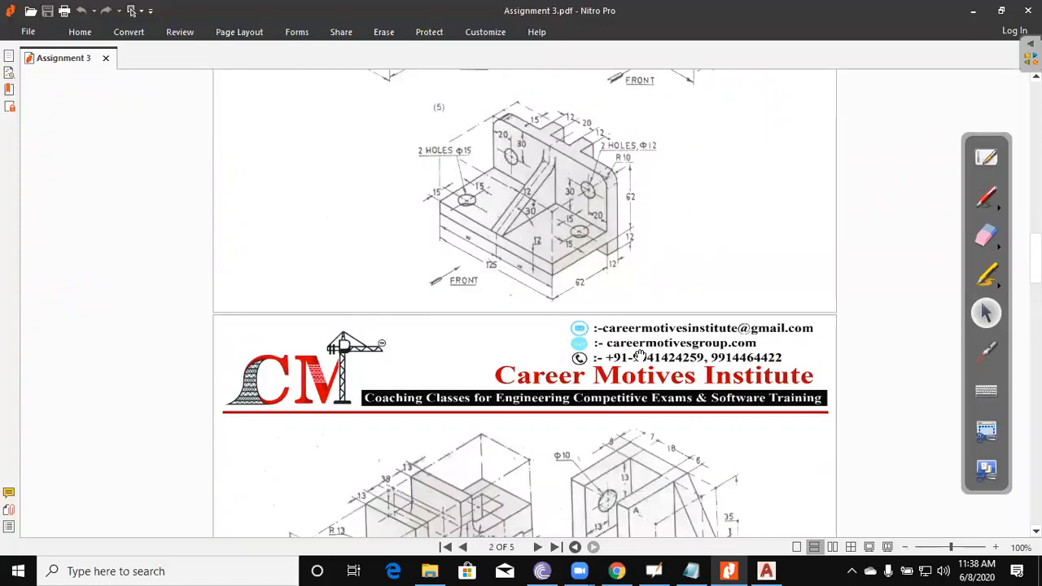
{"action": "scroll", "coordinate": [640, 356], "scroll_direction": "down", "scroll_amount": 4}
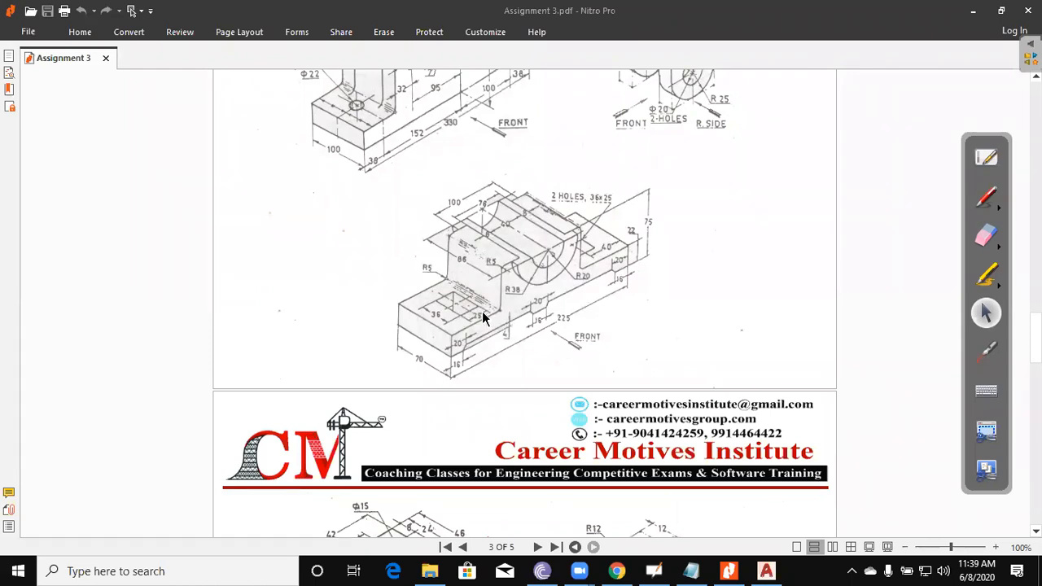
{"action": "scroll", "coordinate": [455, 301], "scroll_direction": "up", "scroll_amount": 3}
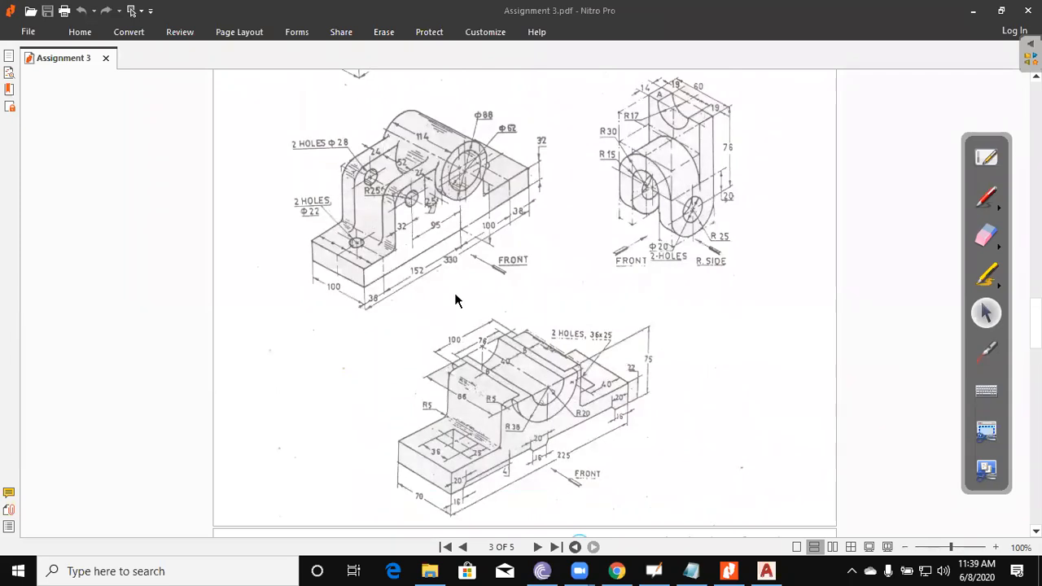